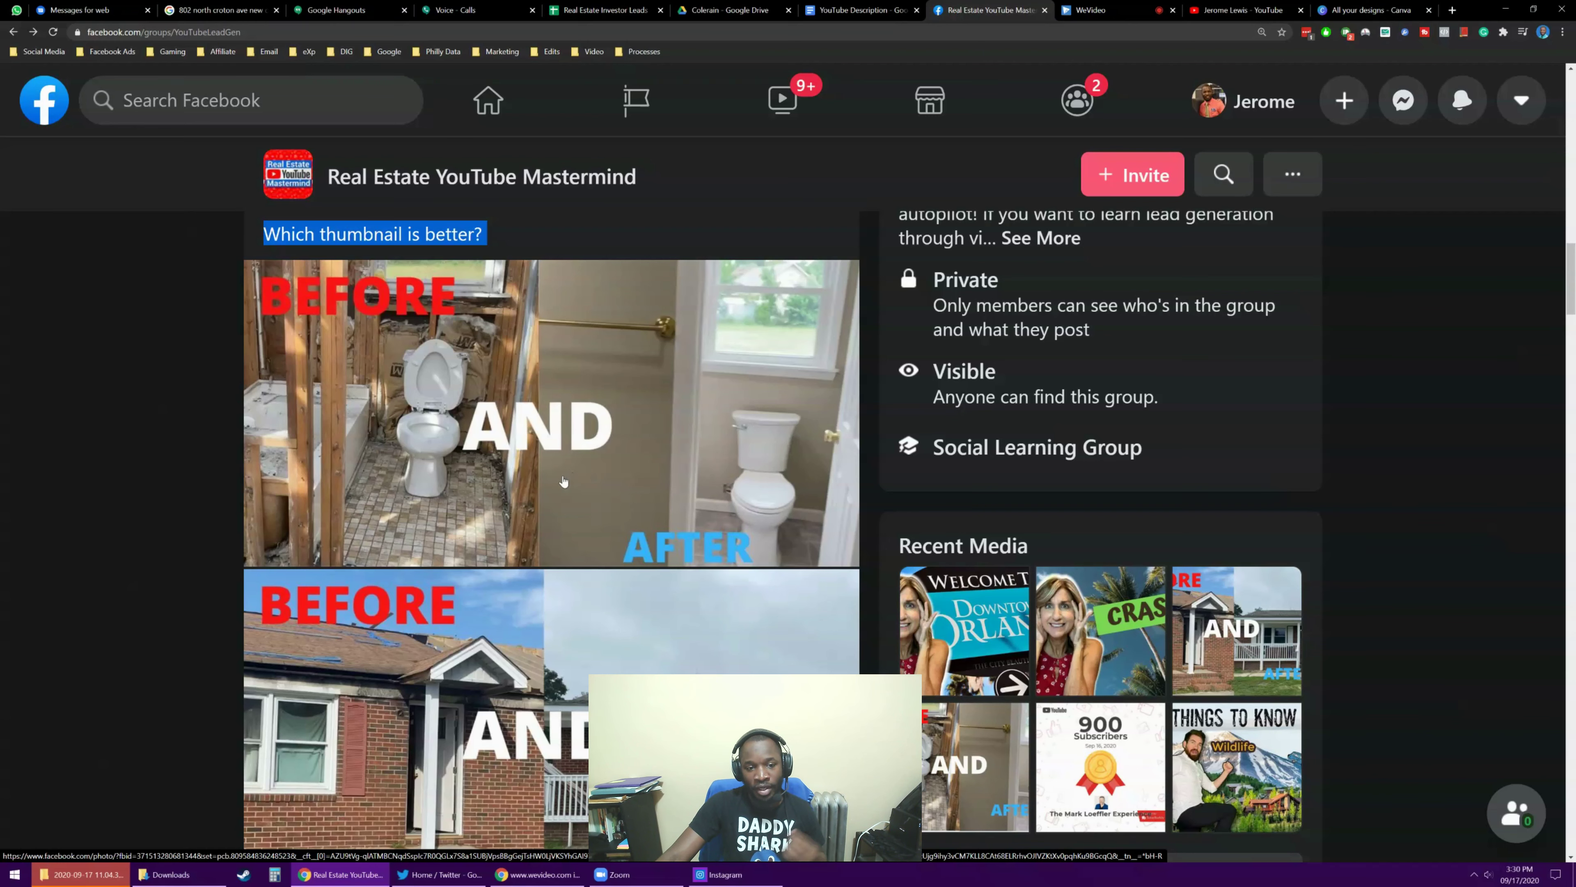
Step: Compare the bathroom and house exterior before-and-after thumbnails in the "Which thumbnail is better?" post
scroll(606, 581, "down", 1)
scroll(606, 580, "down", 1)
scroll(606, 581, "up", 1)
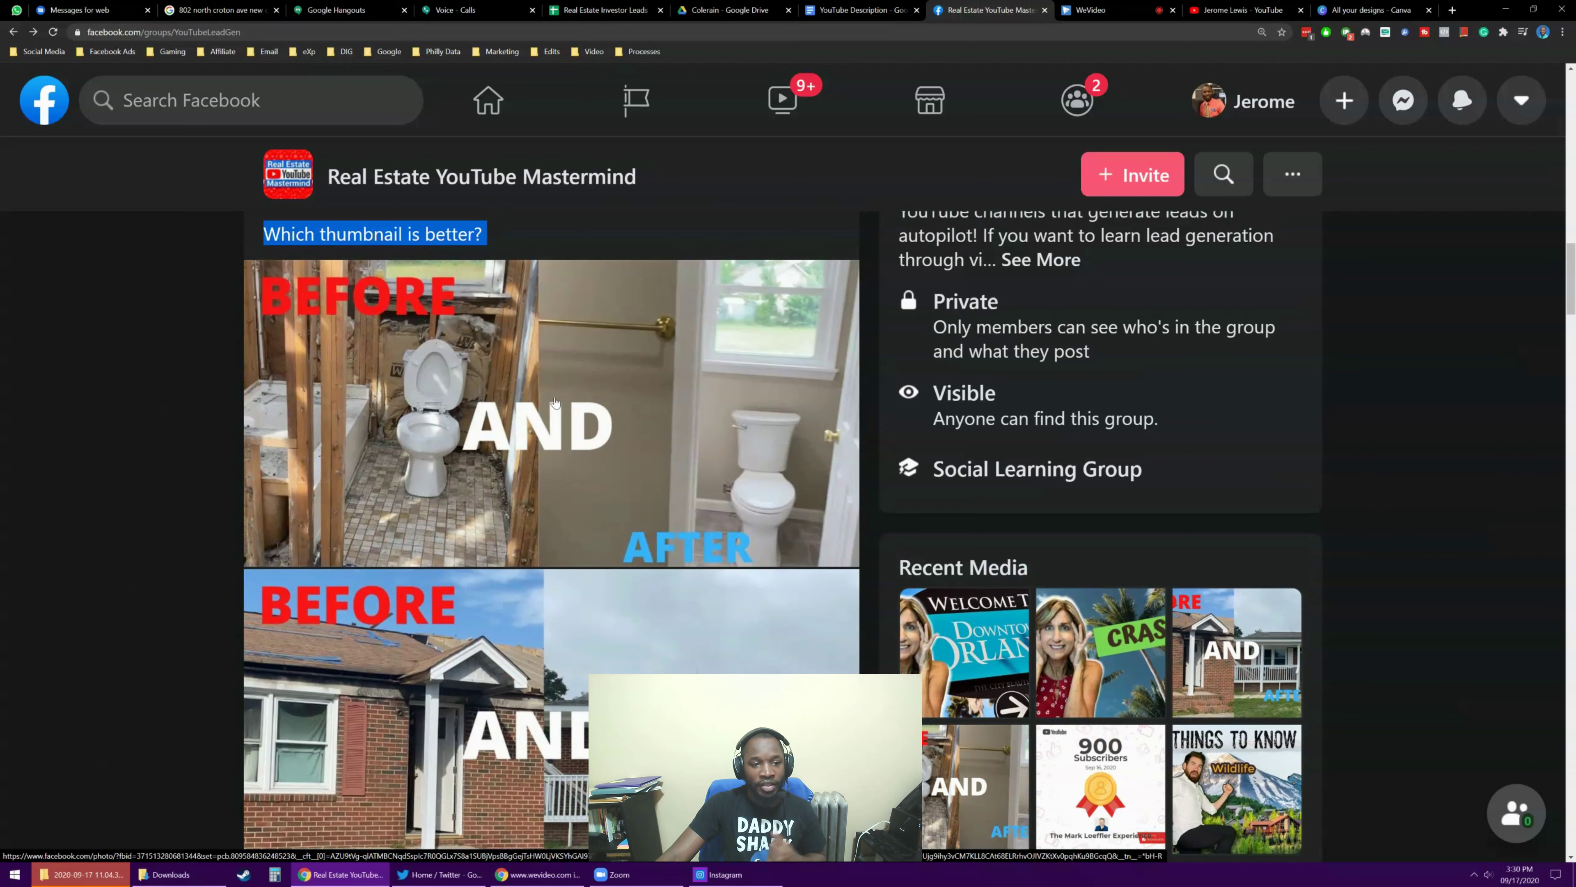
scroll(534, 371, "down", 1)
scroll(491, 605, "up", 1)
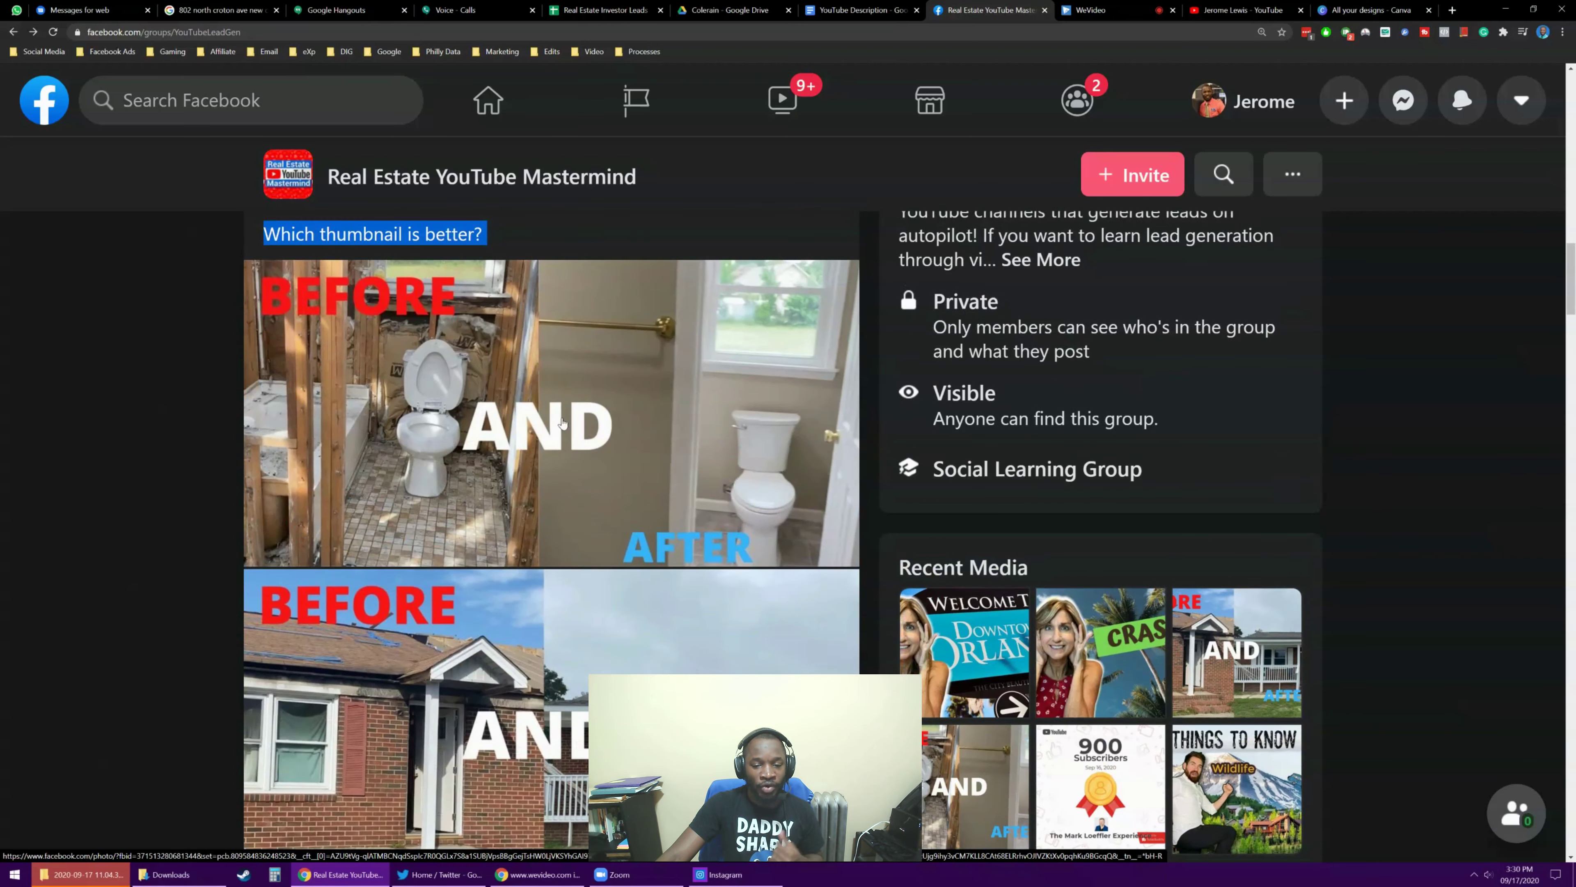
scroll(493, 599, "down", 1)
scroll(558, 559, "down", 1)
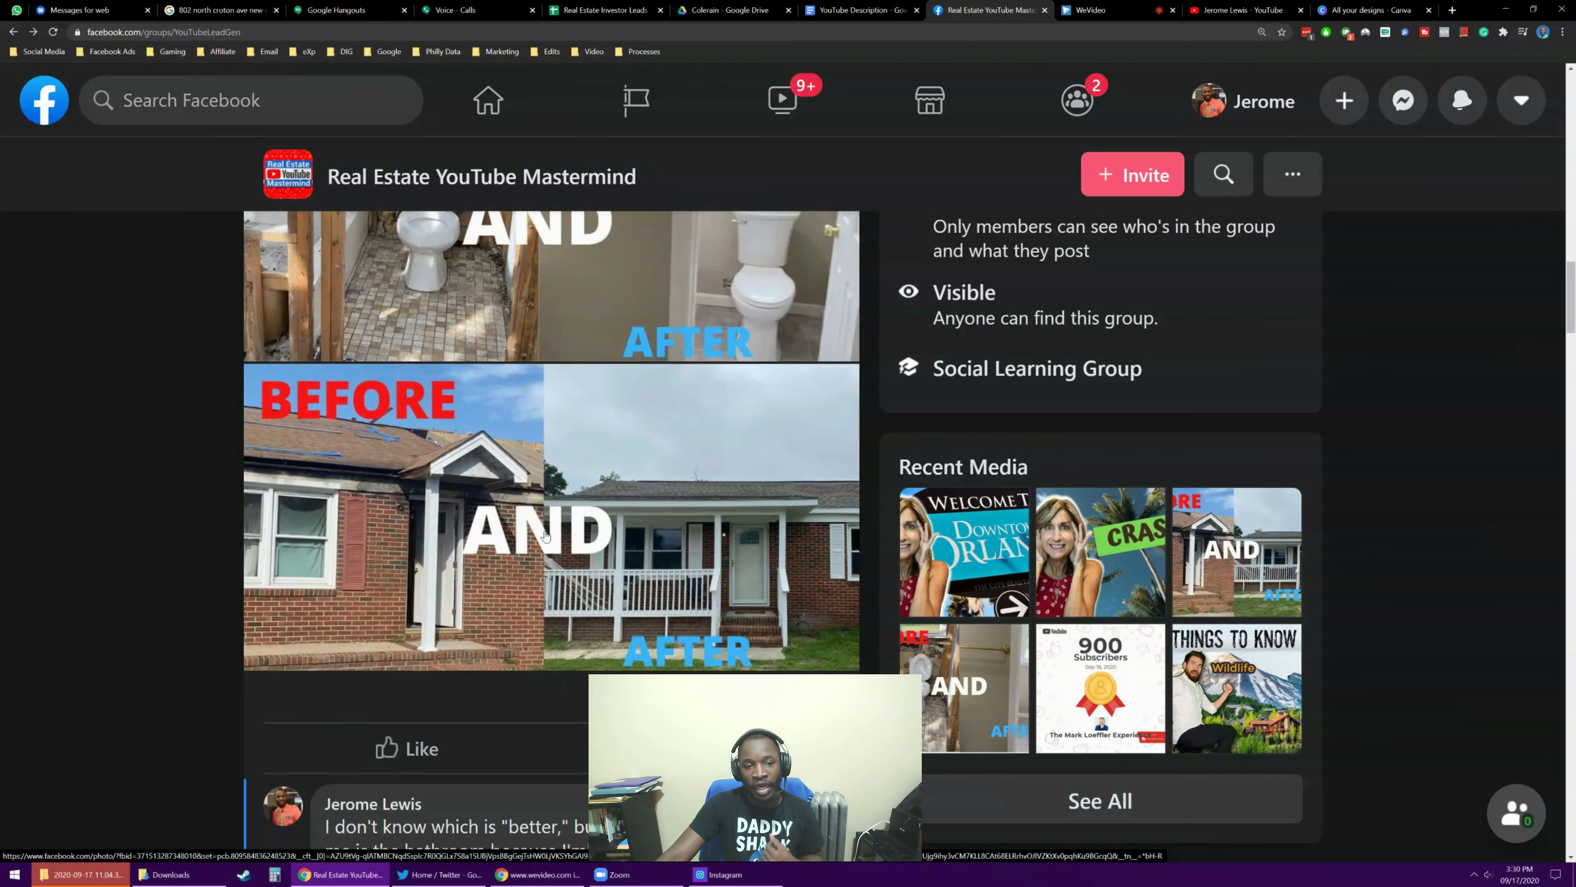
scroll(549, 528, "up", 2)
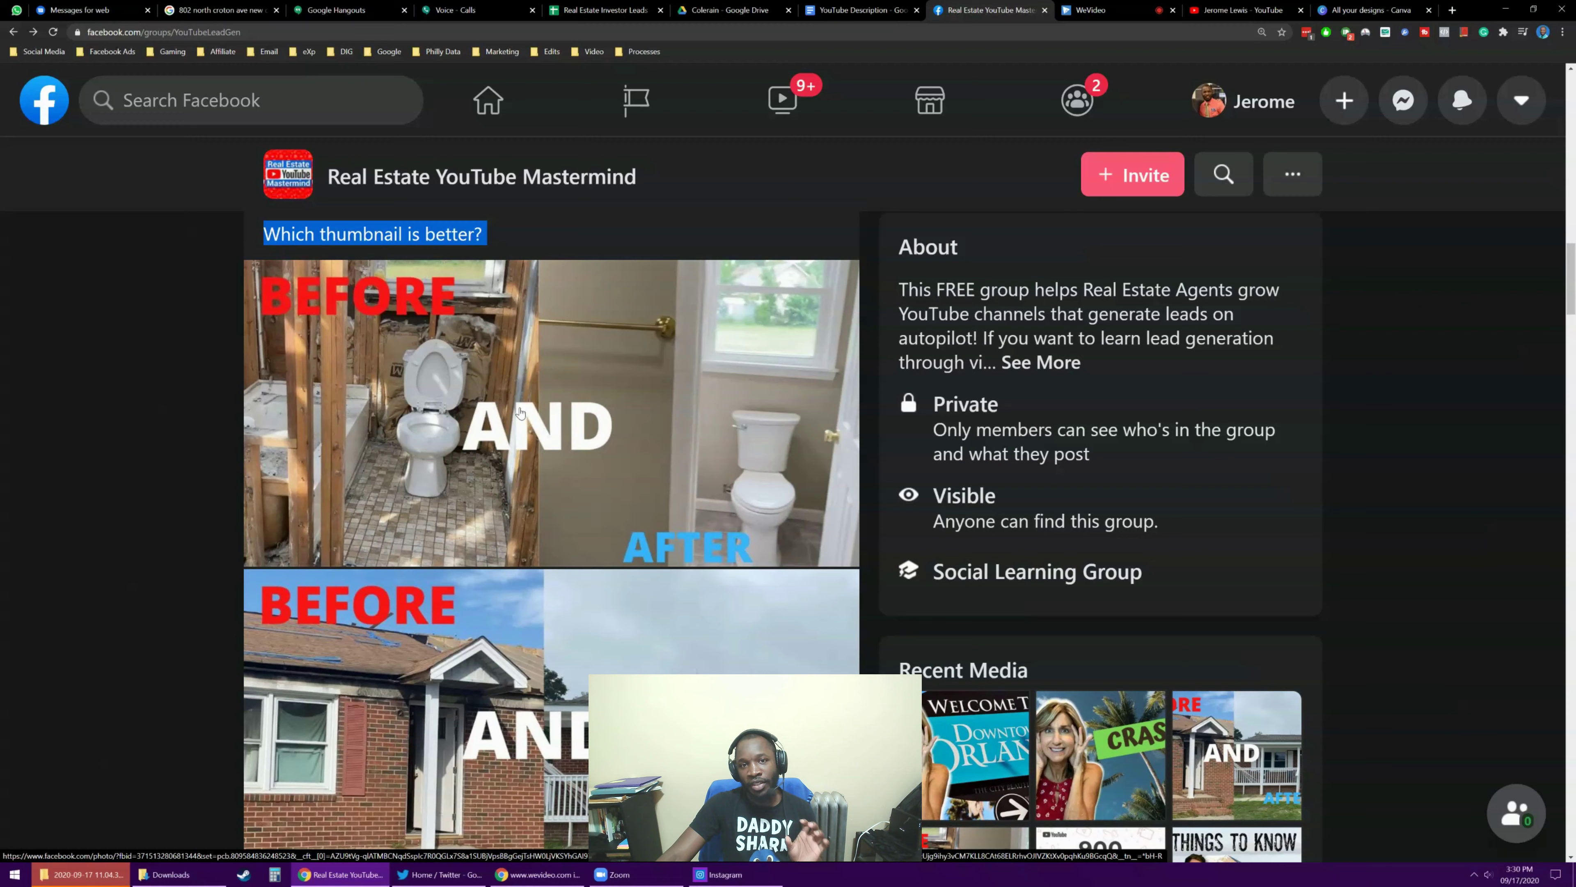
scroll(520, 413, "down", 2)
scroll(520, 413, "up", 1)
scroll(520, 413, "up", 3)
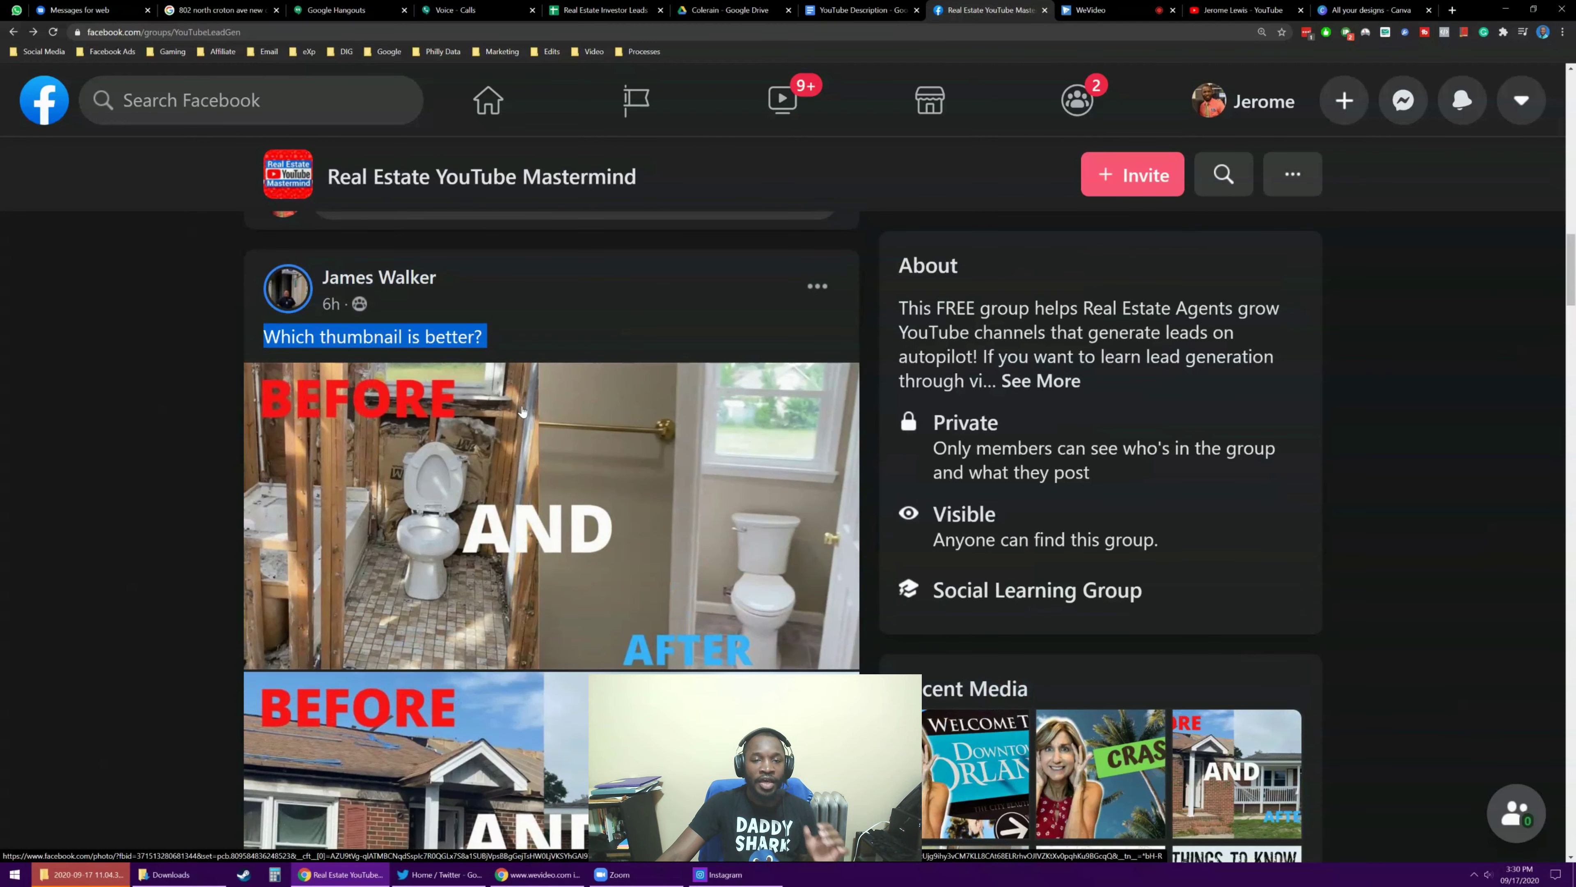
Step: Read the first comment under the thumbnail post, highlighting the word "investor" and the sentence about the bathroom transformation
scroll(522, 411, "down", 7)
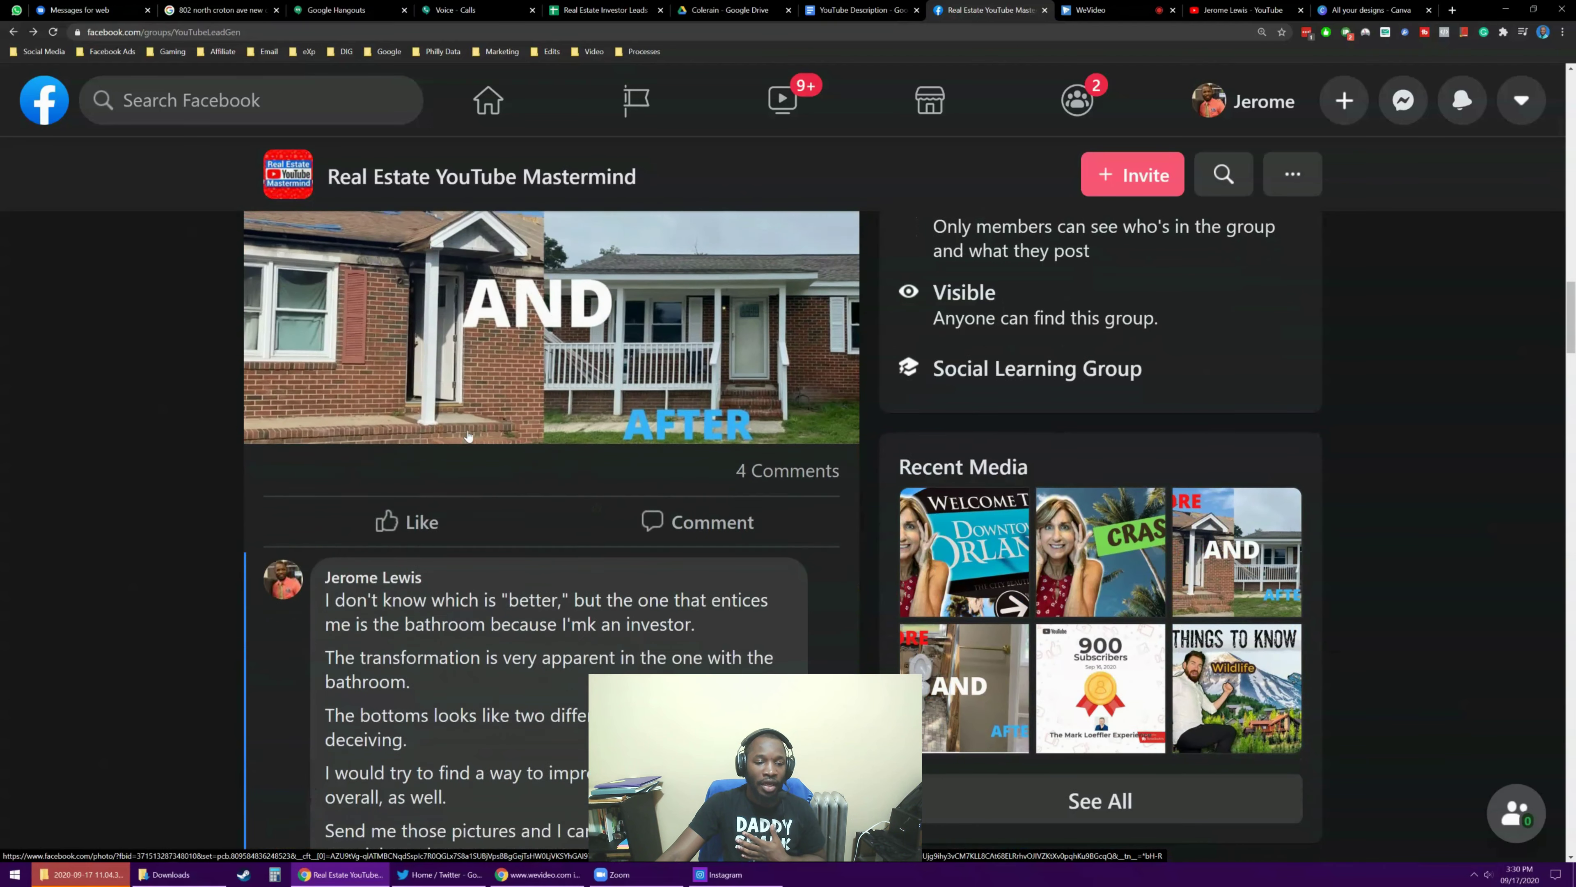
scroll(469, 436, "up", 2)
scroll(472, 437, "down", 4)
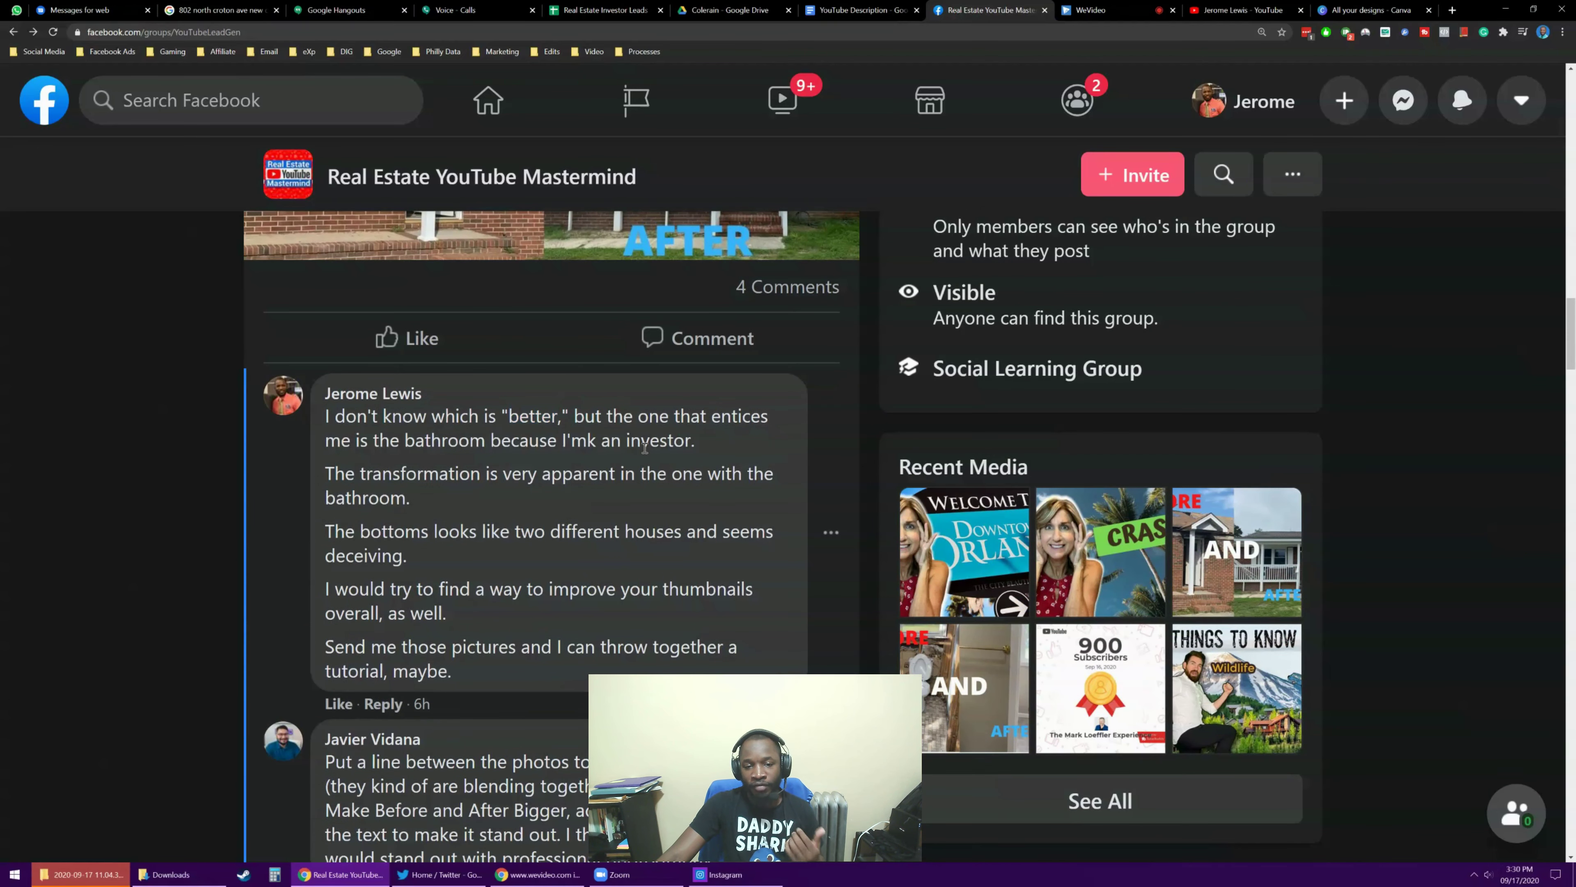
scroll(621, 422, "up", 3)
scroll(699, 421, "down", 3)
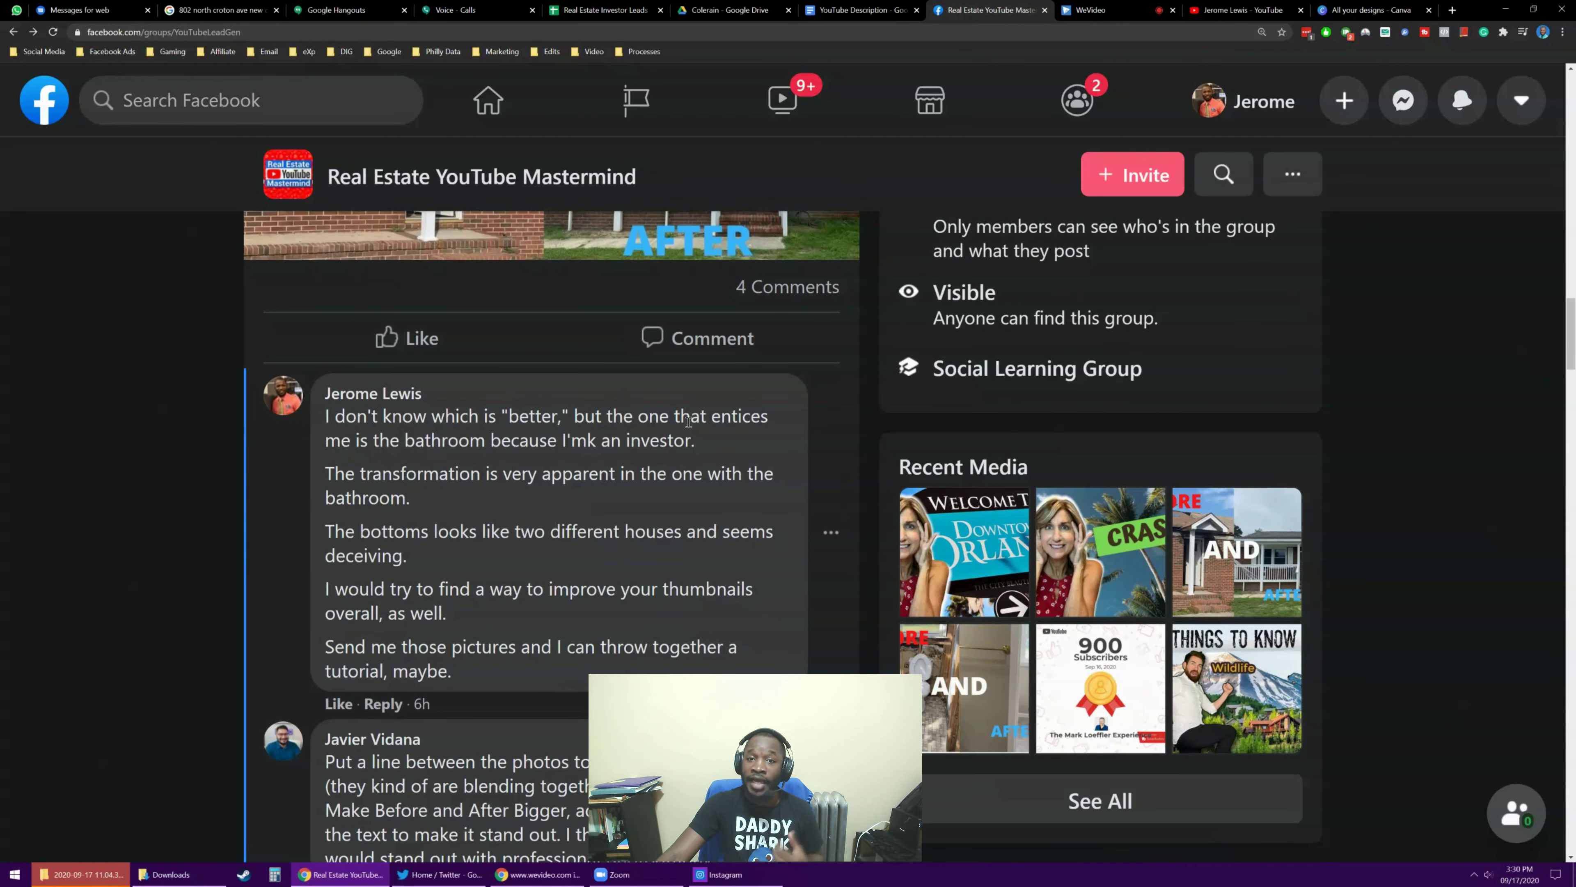
double_click(661, 432)
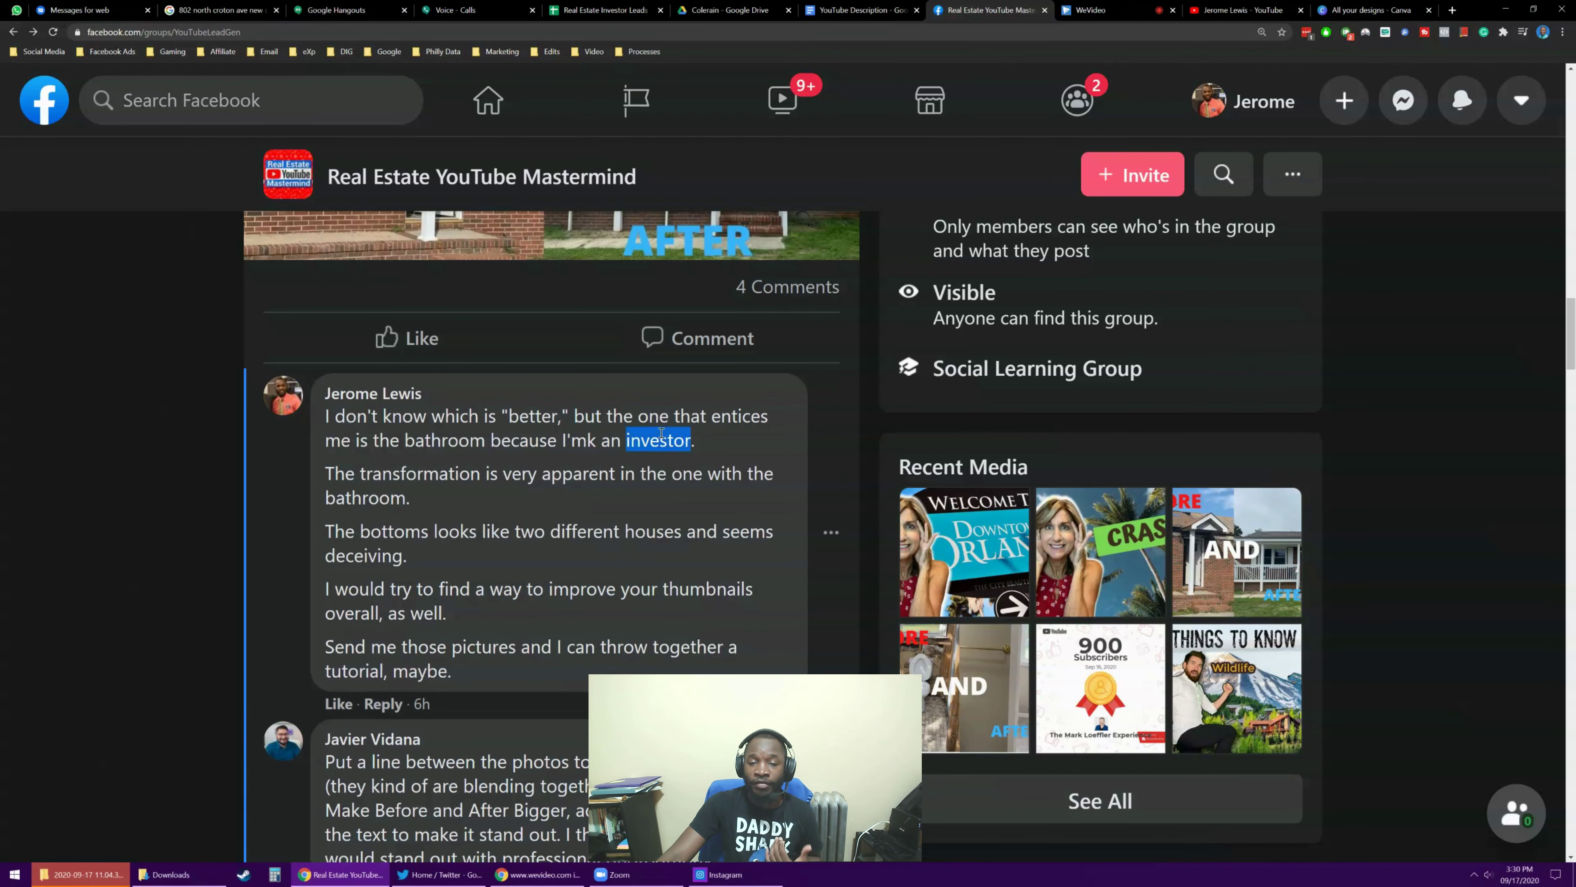
left_click(551, 435)
scroll(490, 439, "up", 2)
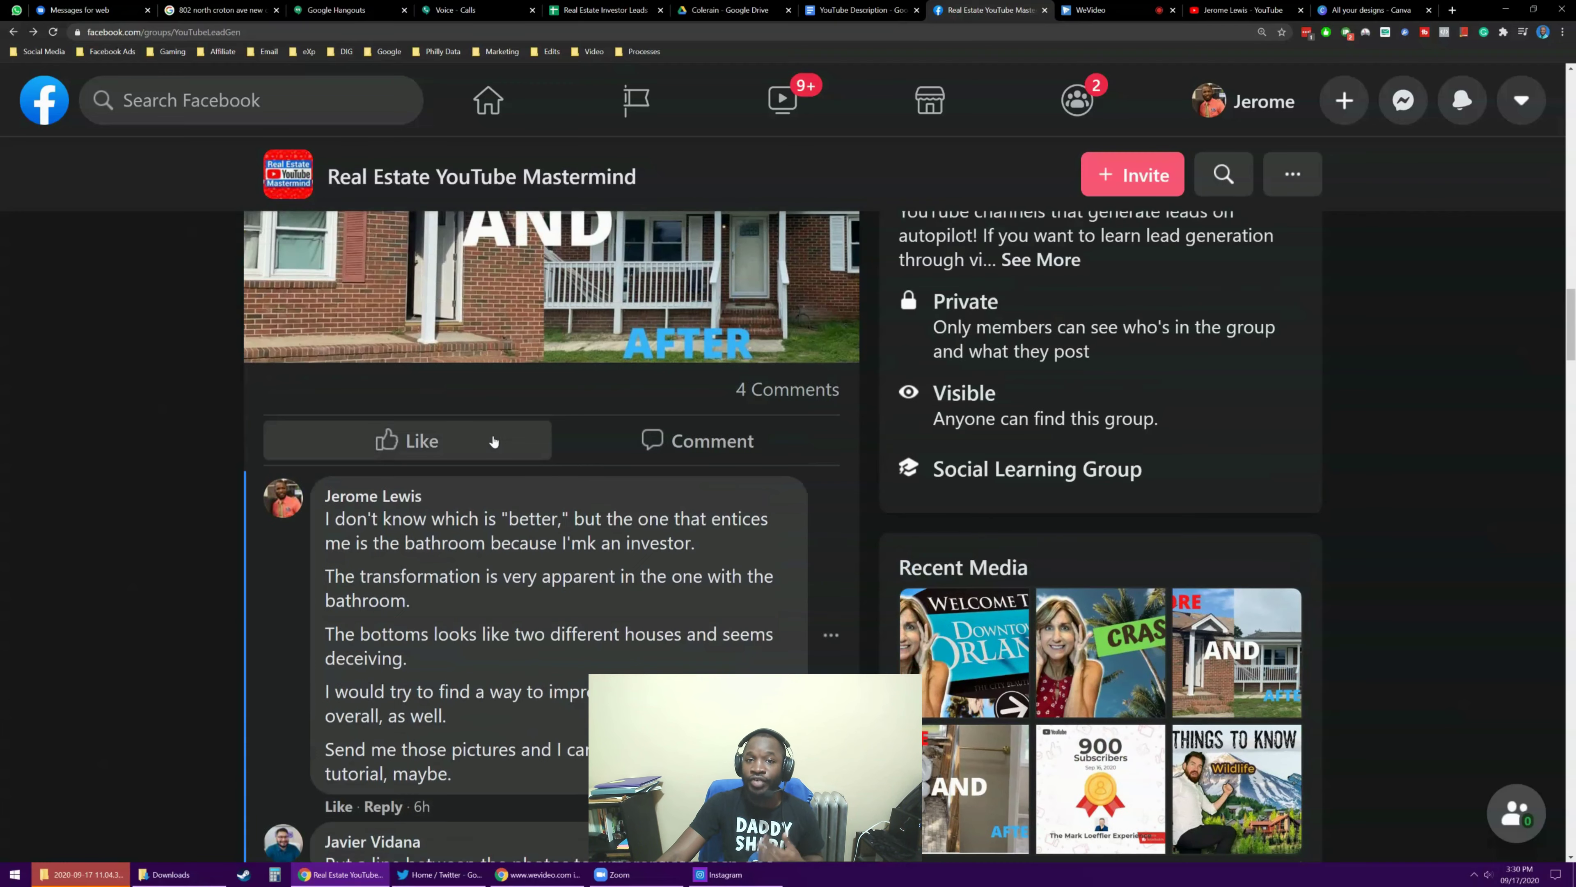
triple_click(450, 597)
scroll(445, 593, "up", 6)
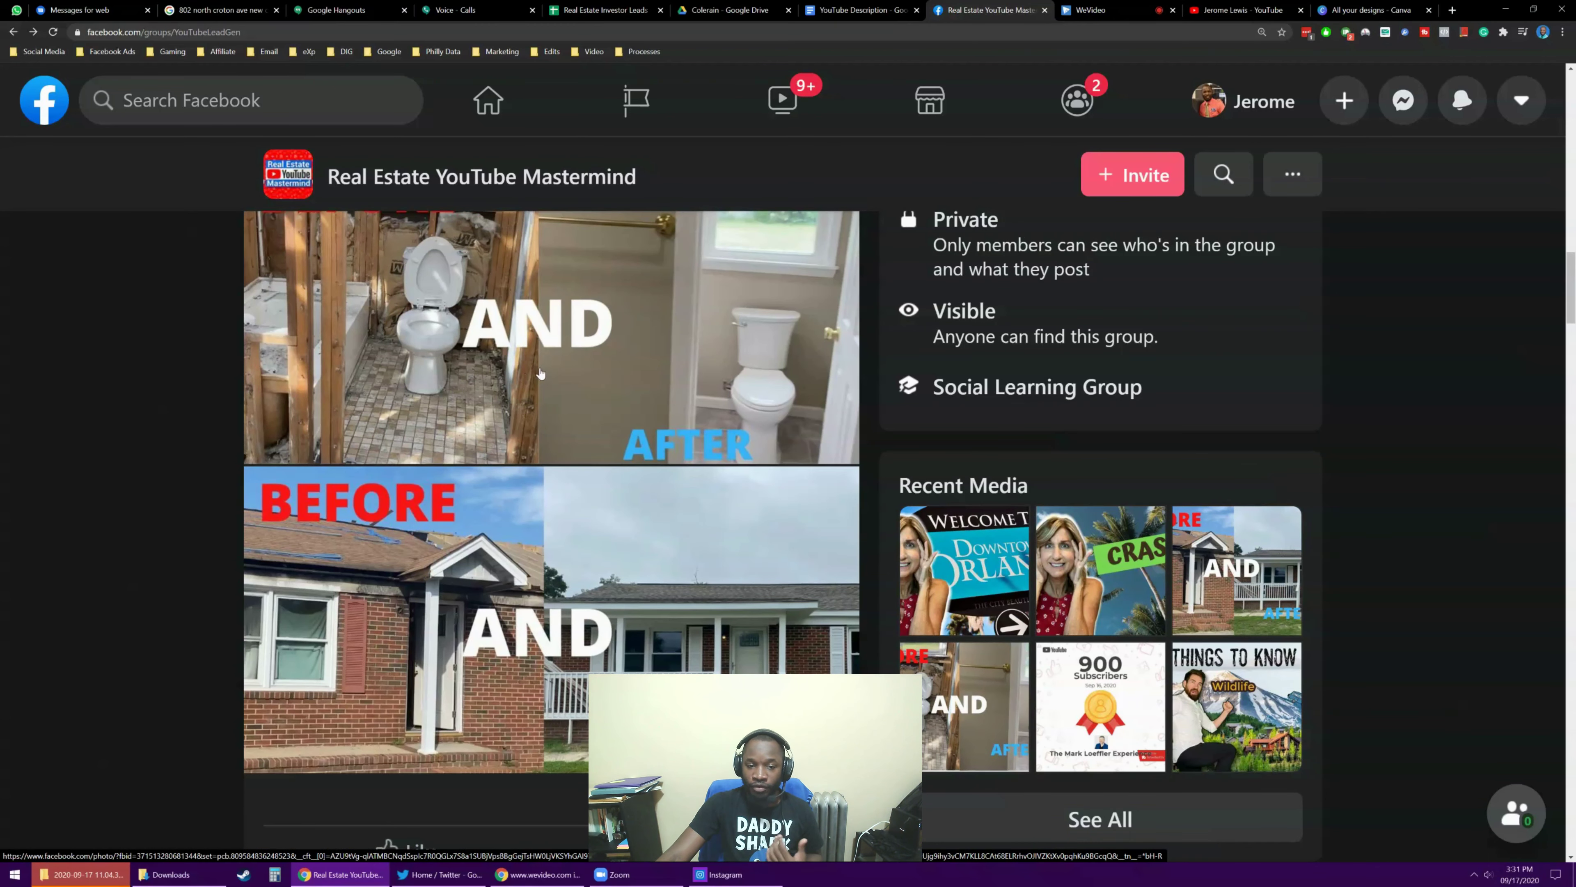
Step: Re-examine both before-and-after thumbnails against the feedback in the first comment
scroll(540, 373, "up", 3)
scroll(546, 404, "down", 6)
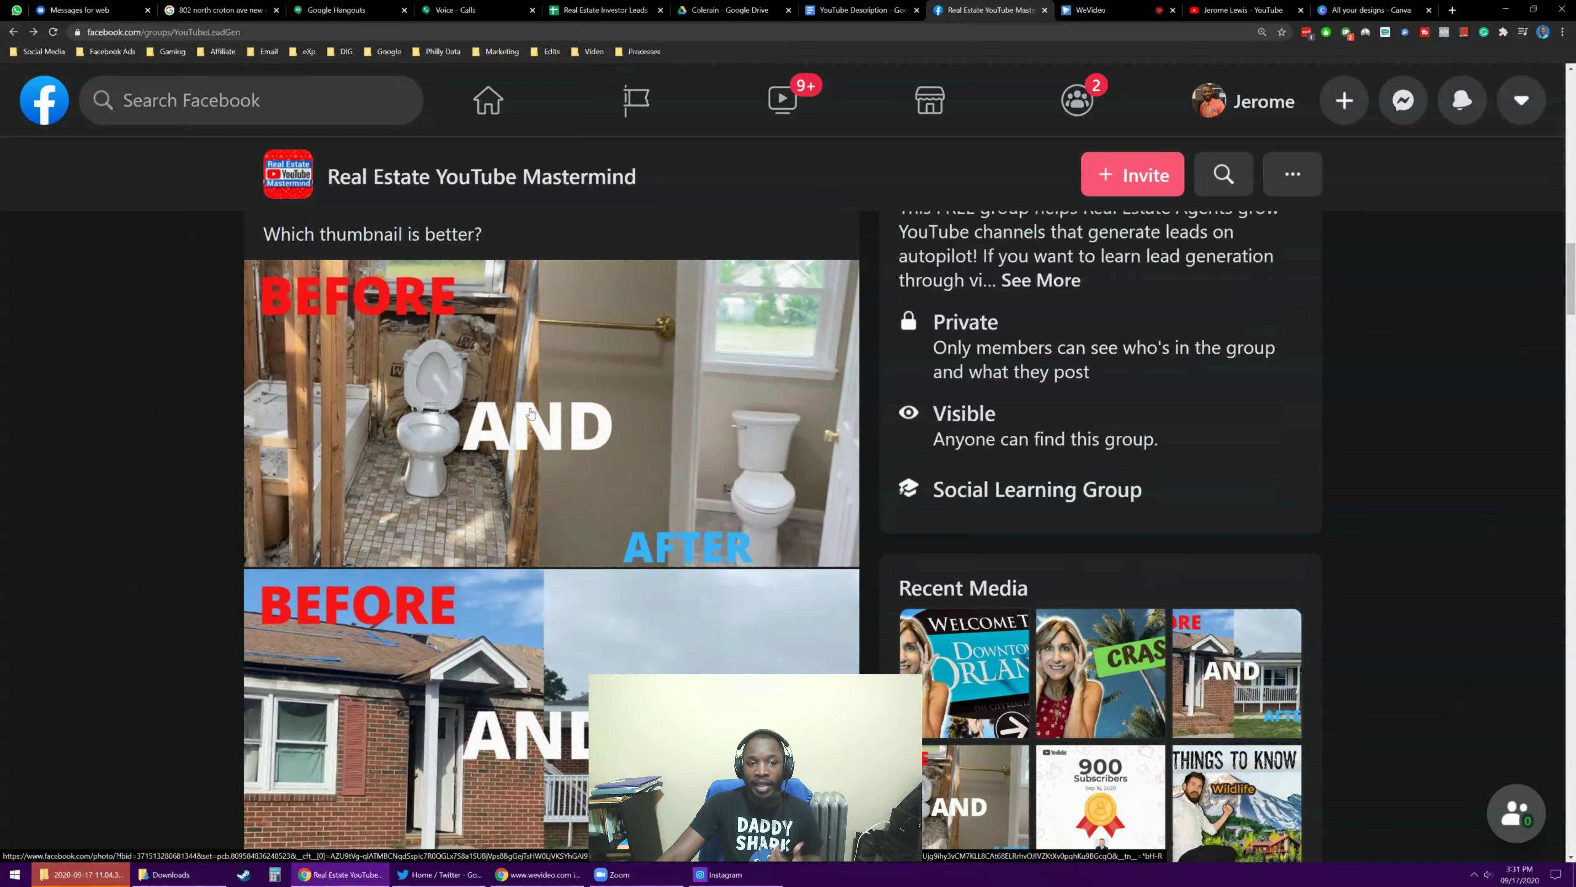
scroll(573, 471, "down", 2)
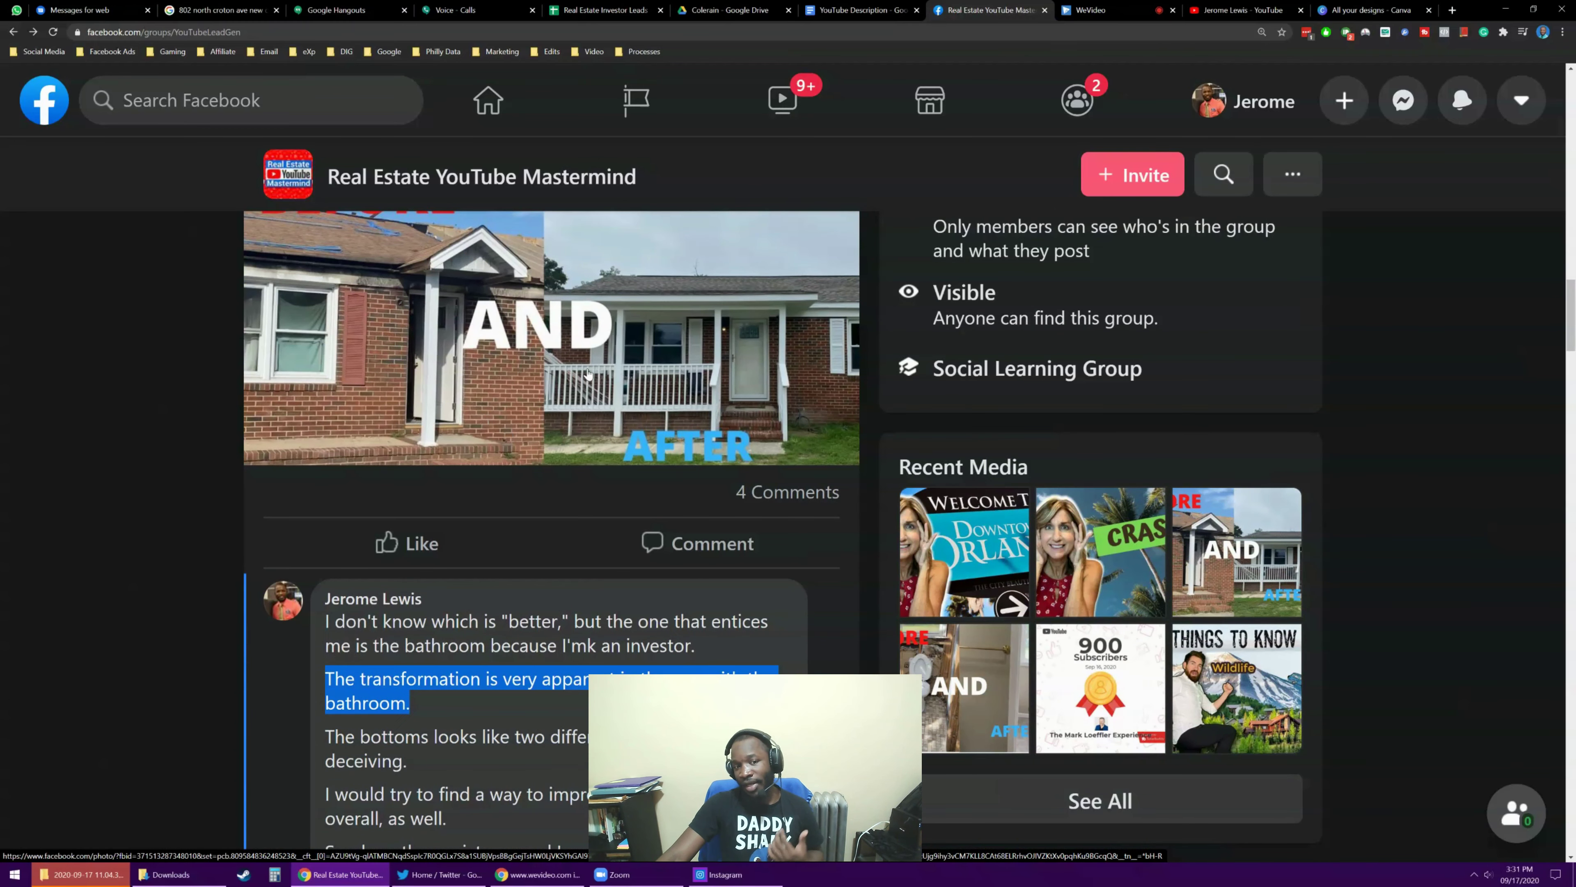
scroll(594, 411, "down", 2)
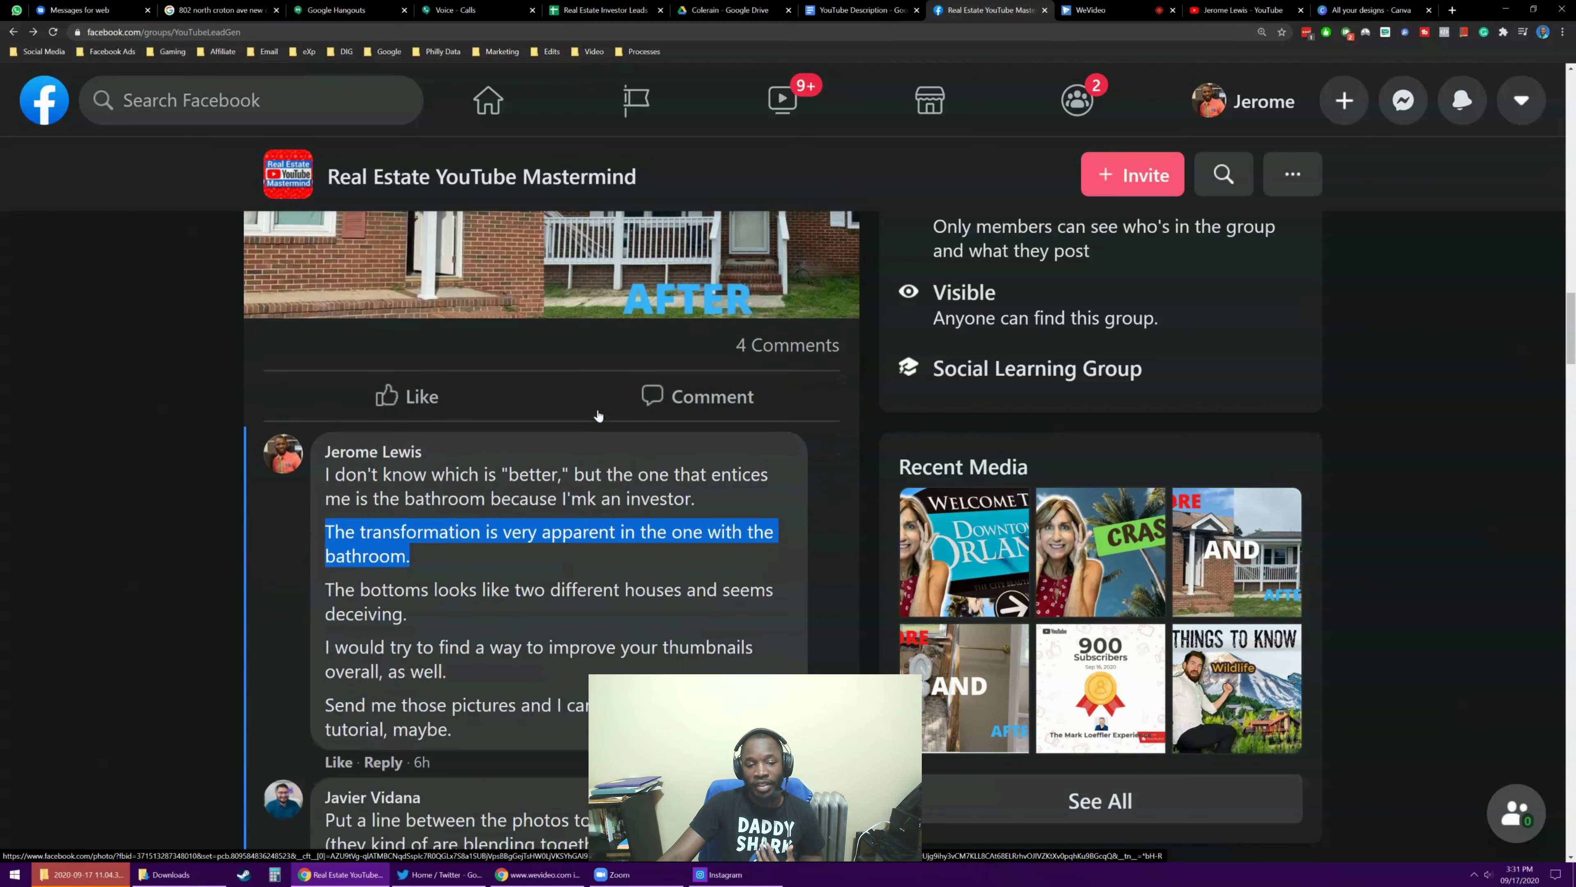
scroll(598, 414, "up", 10)
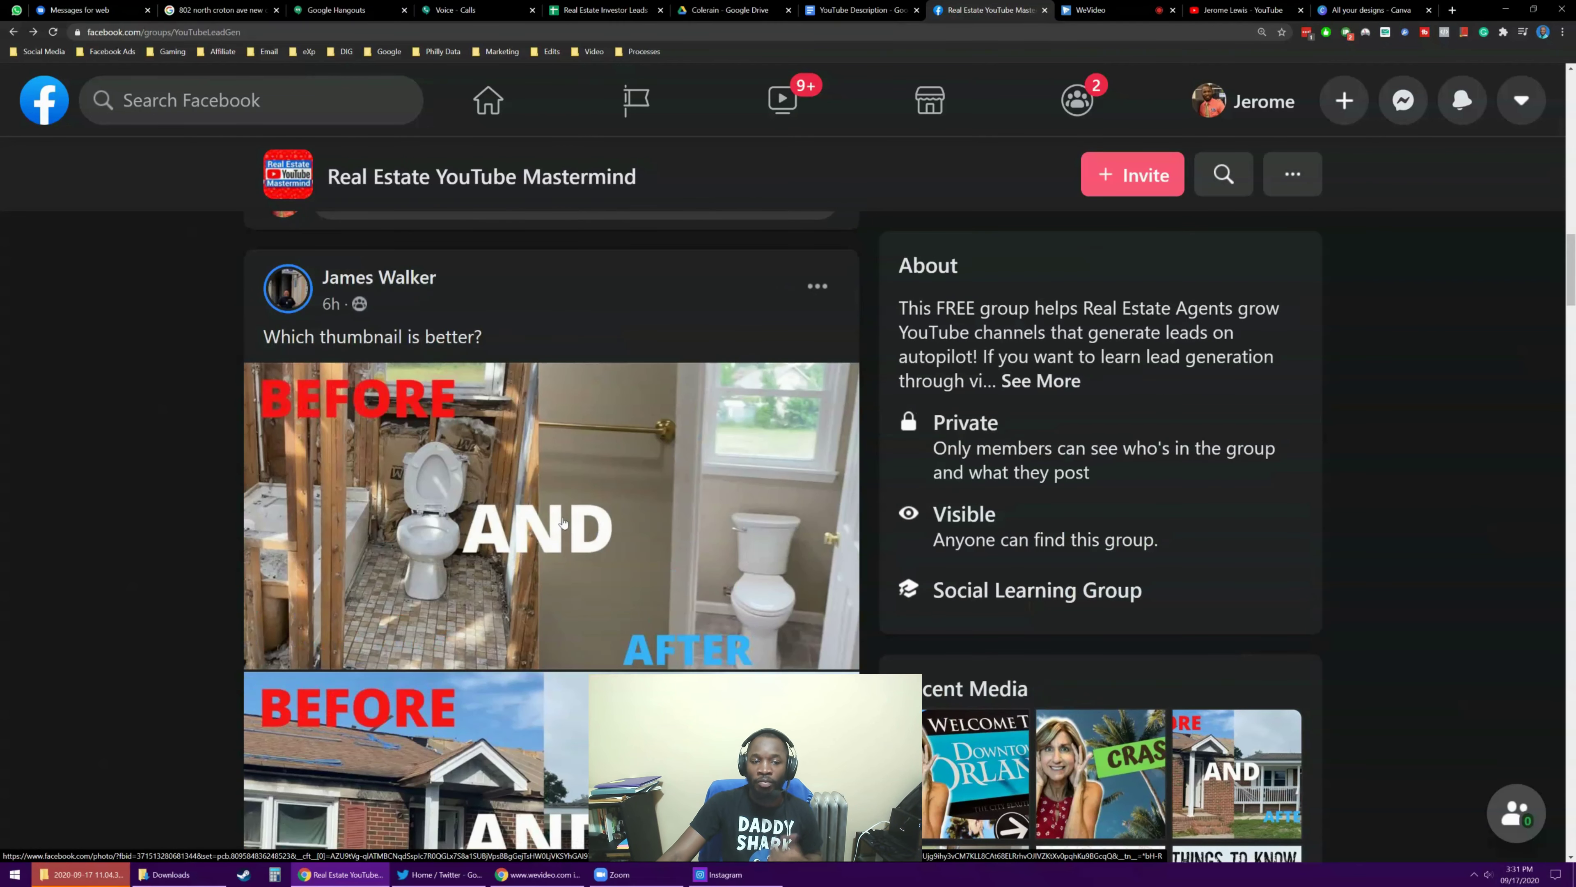
scroll(563, 521, "down", 7)
scroll(545, 346, "up", 4)
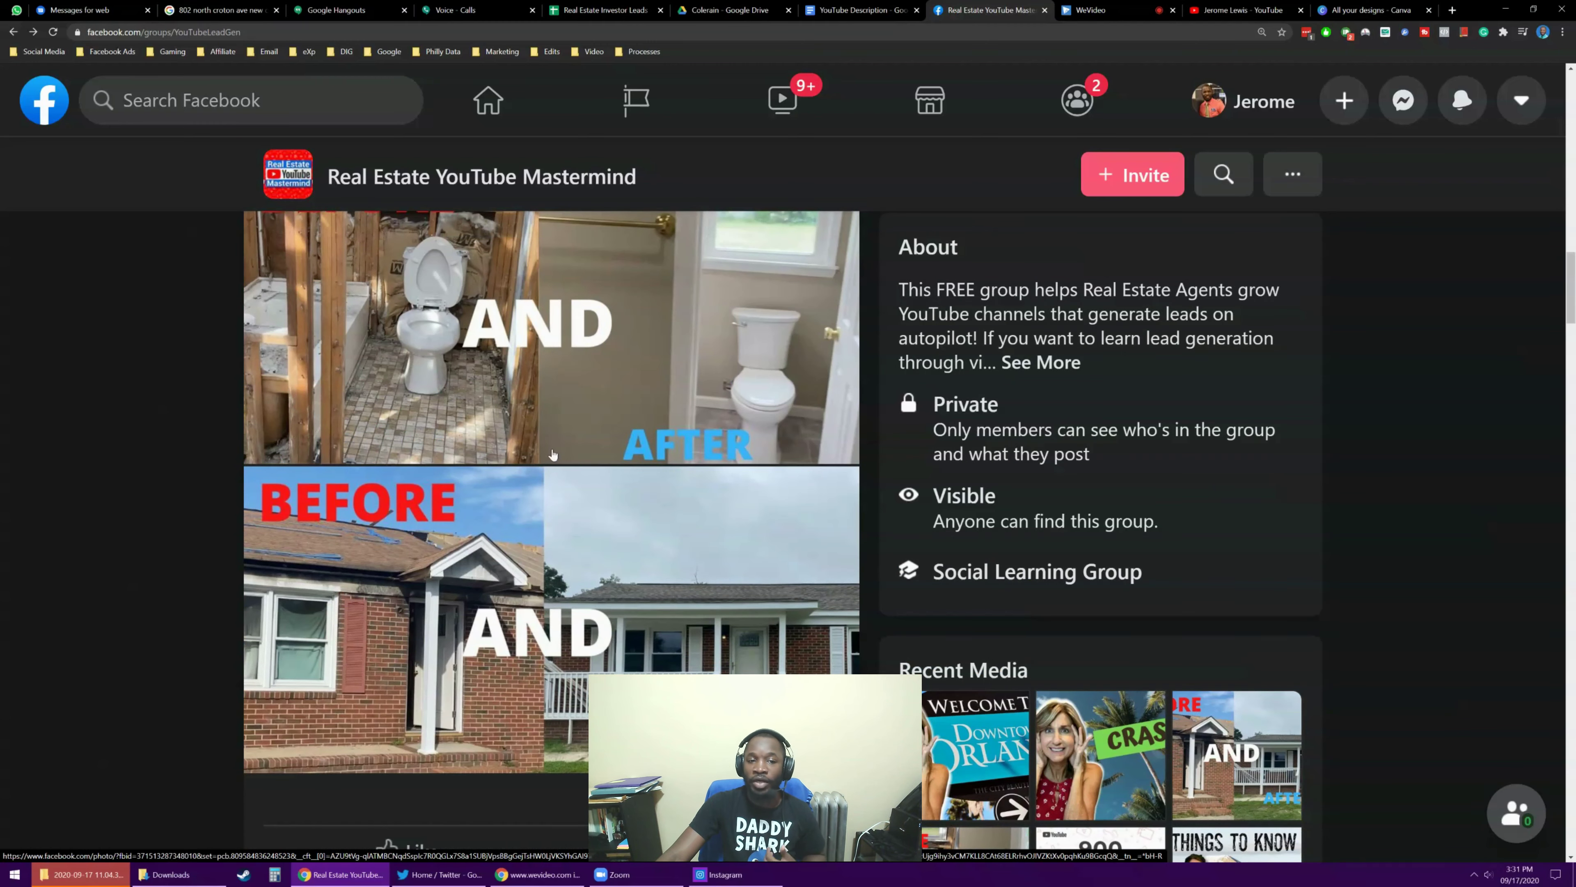
scroll(556, 330, "up", 3)
scroll(546, 373, "down", 8)
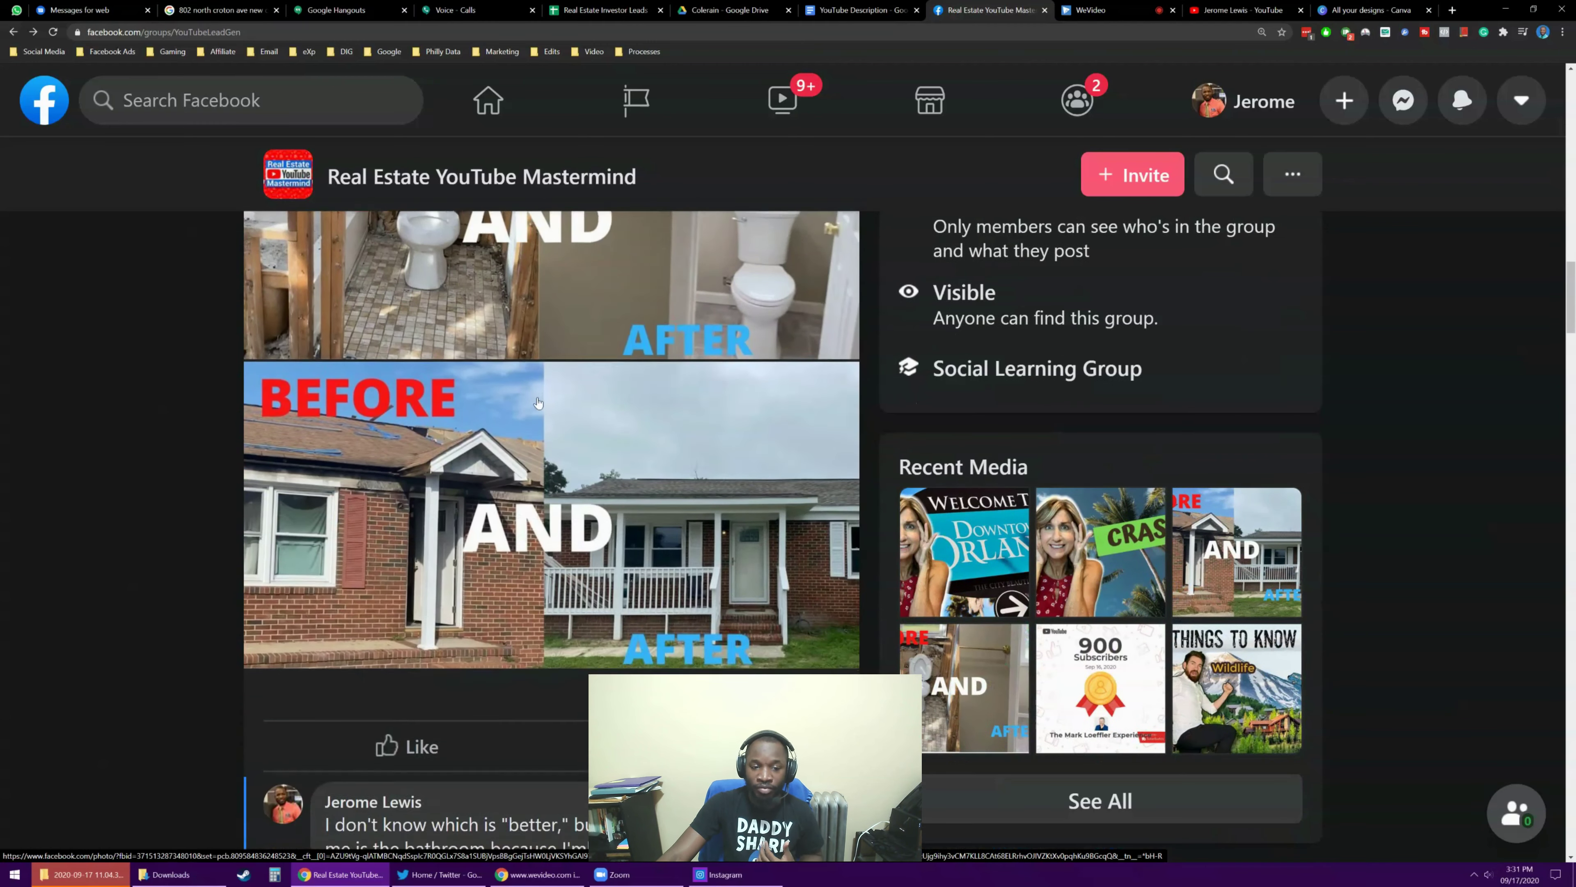
scroll(574, 375, "down", 5)
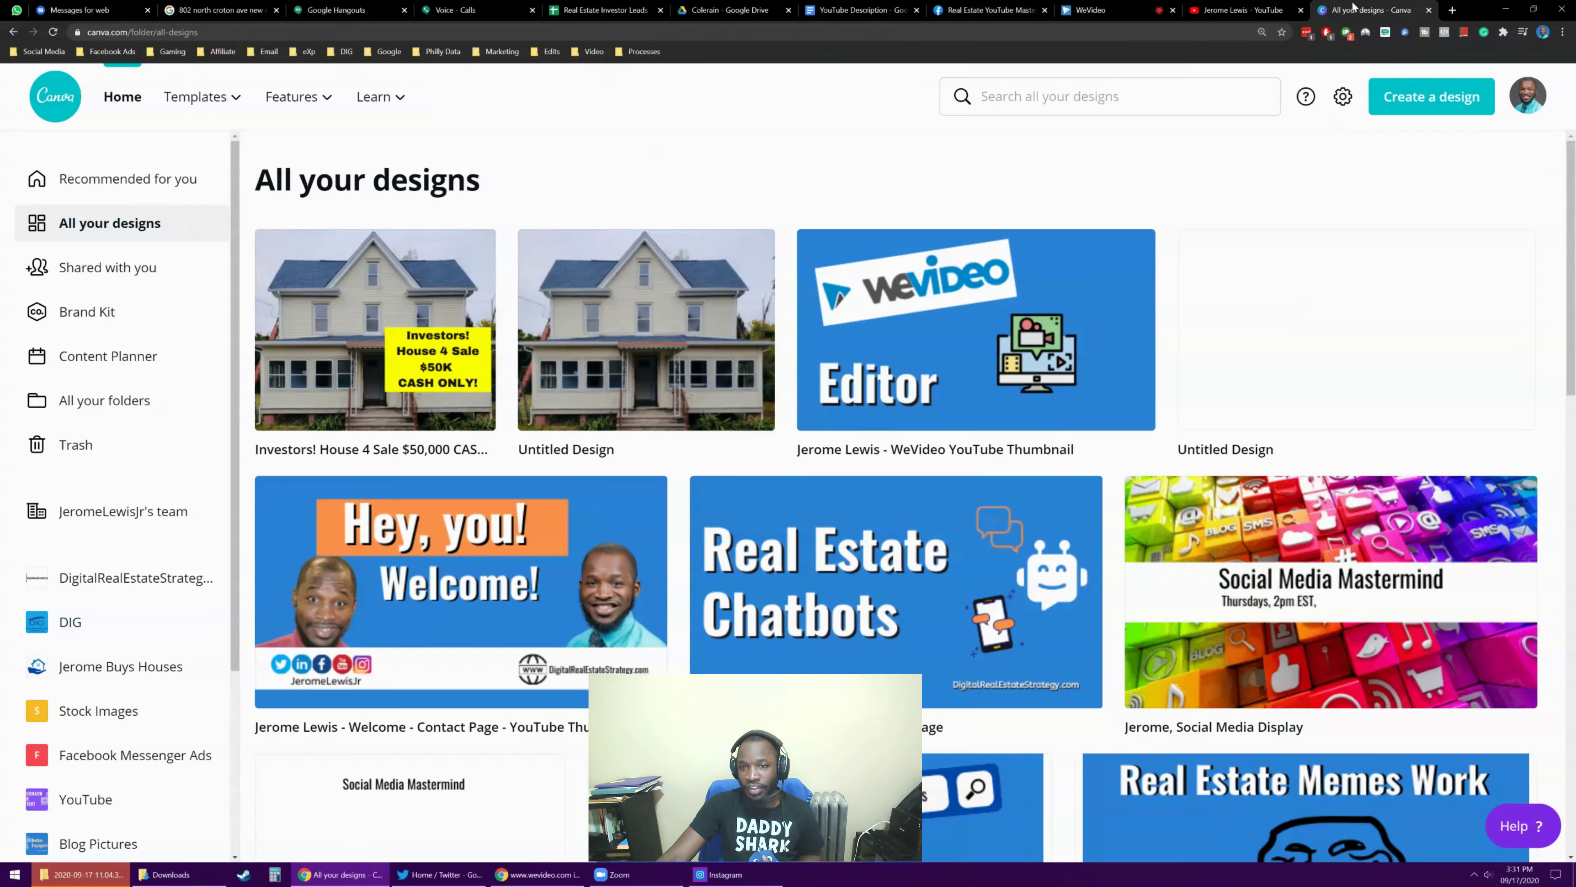
Step: Switch to Canva and open the list of design types for a new design
left_click(1354, 9)
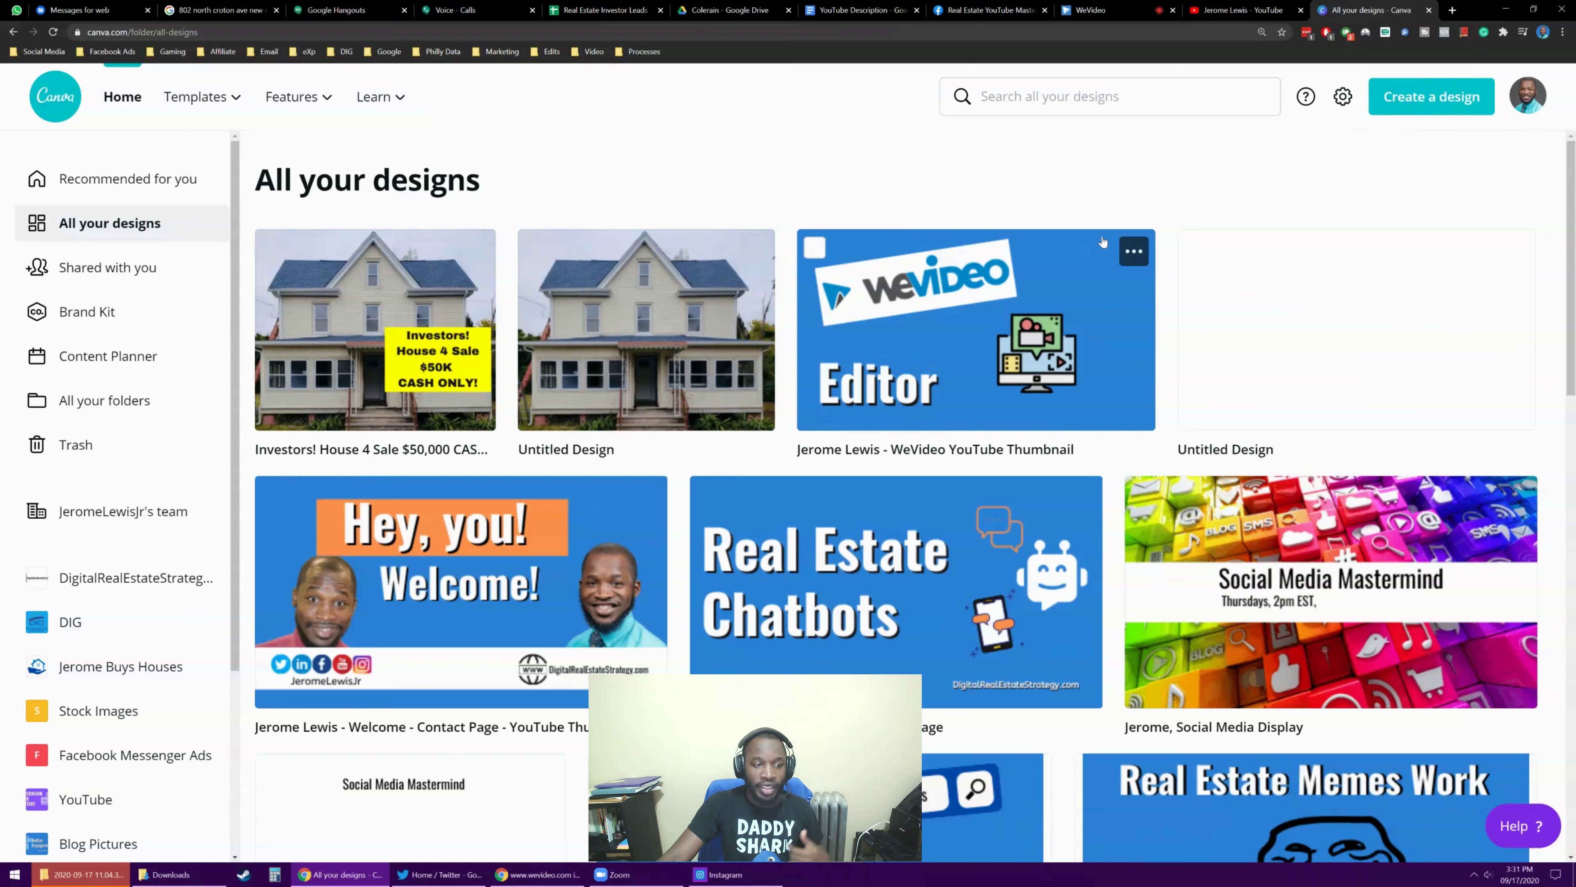
left_click(1415, 115)
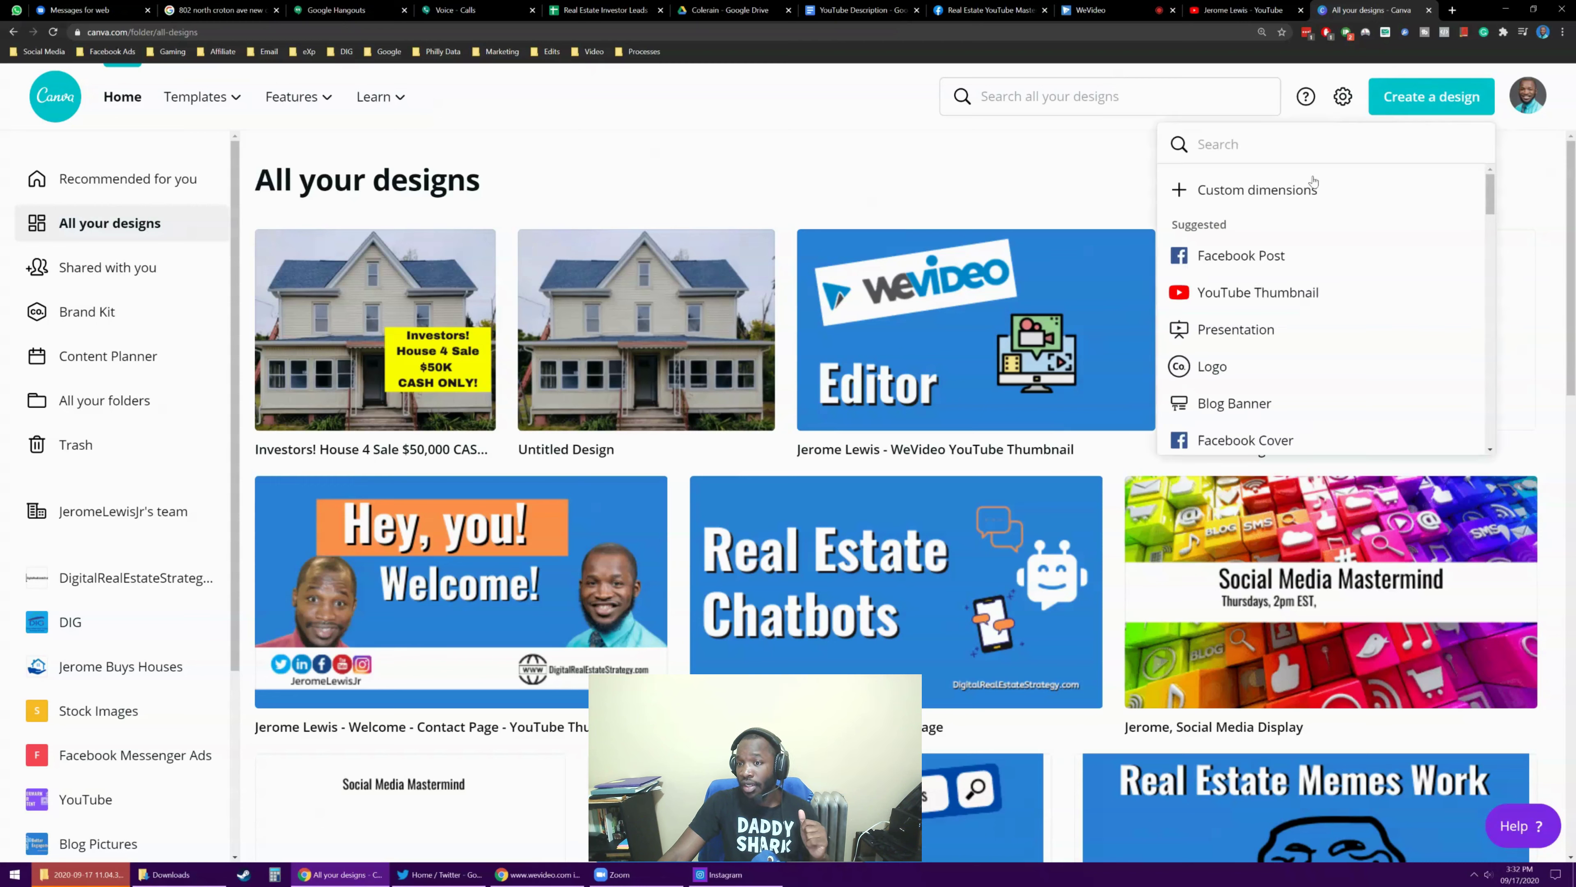
scroll(1287, 270, "down", 2)
scroll(1285, 267, "up", 2)
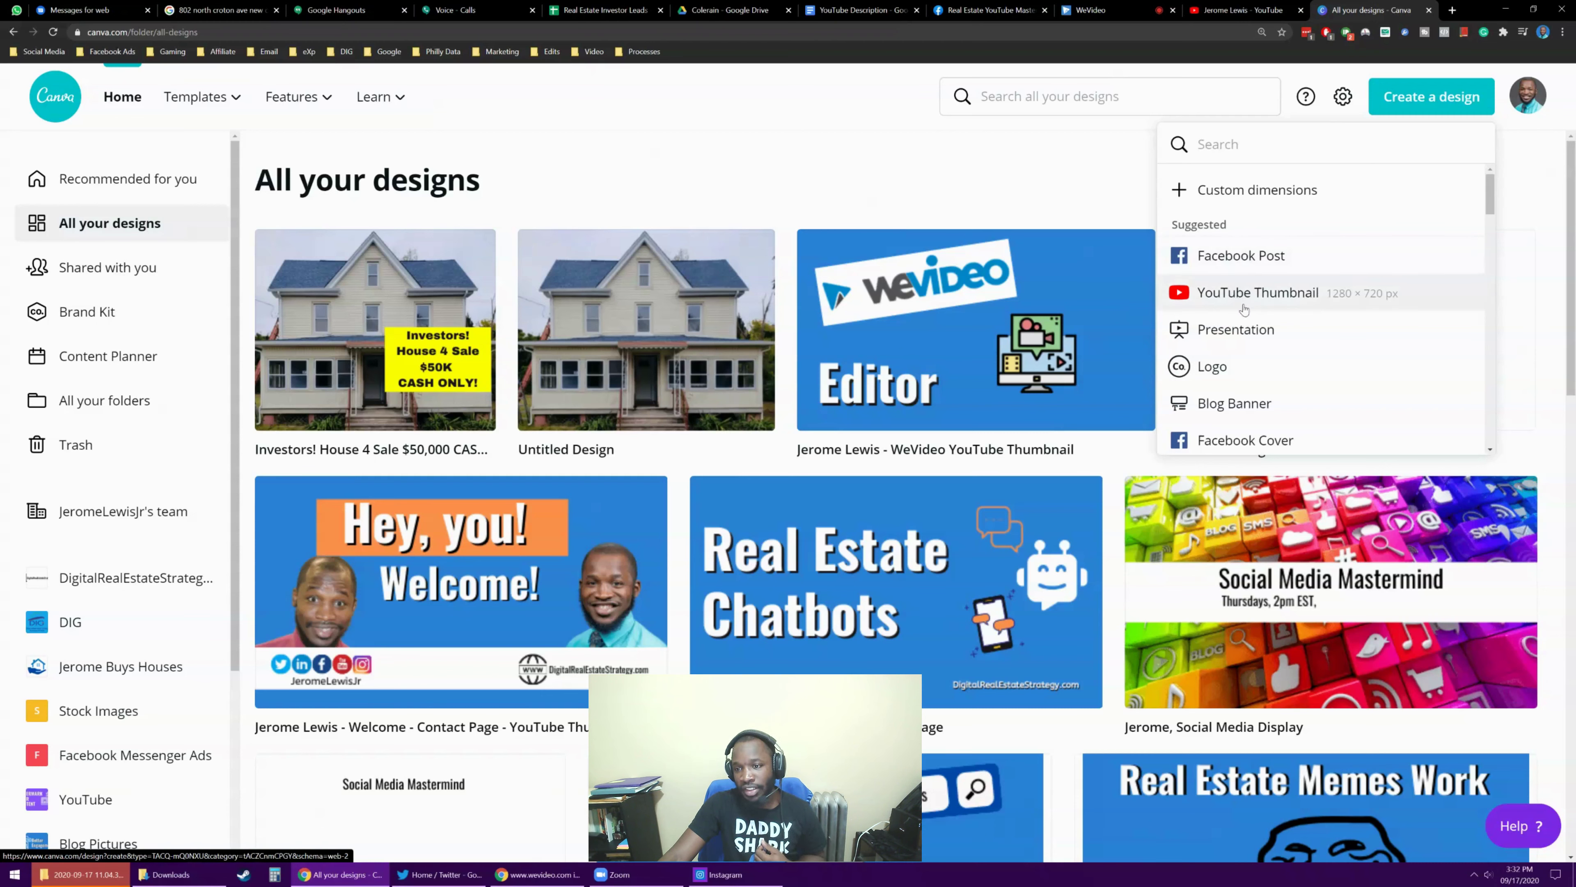
Step: Search the design types for "youtube" and create a blank YouTube Thumbnail design
type("yout")
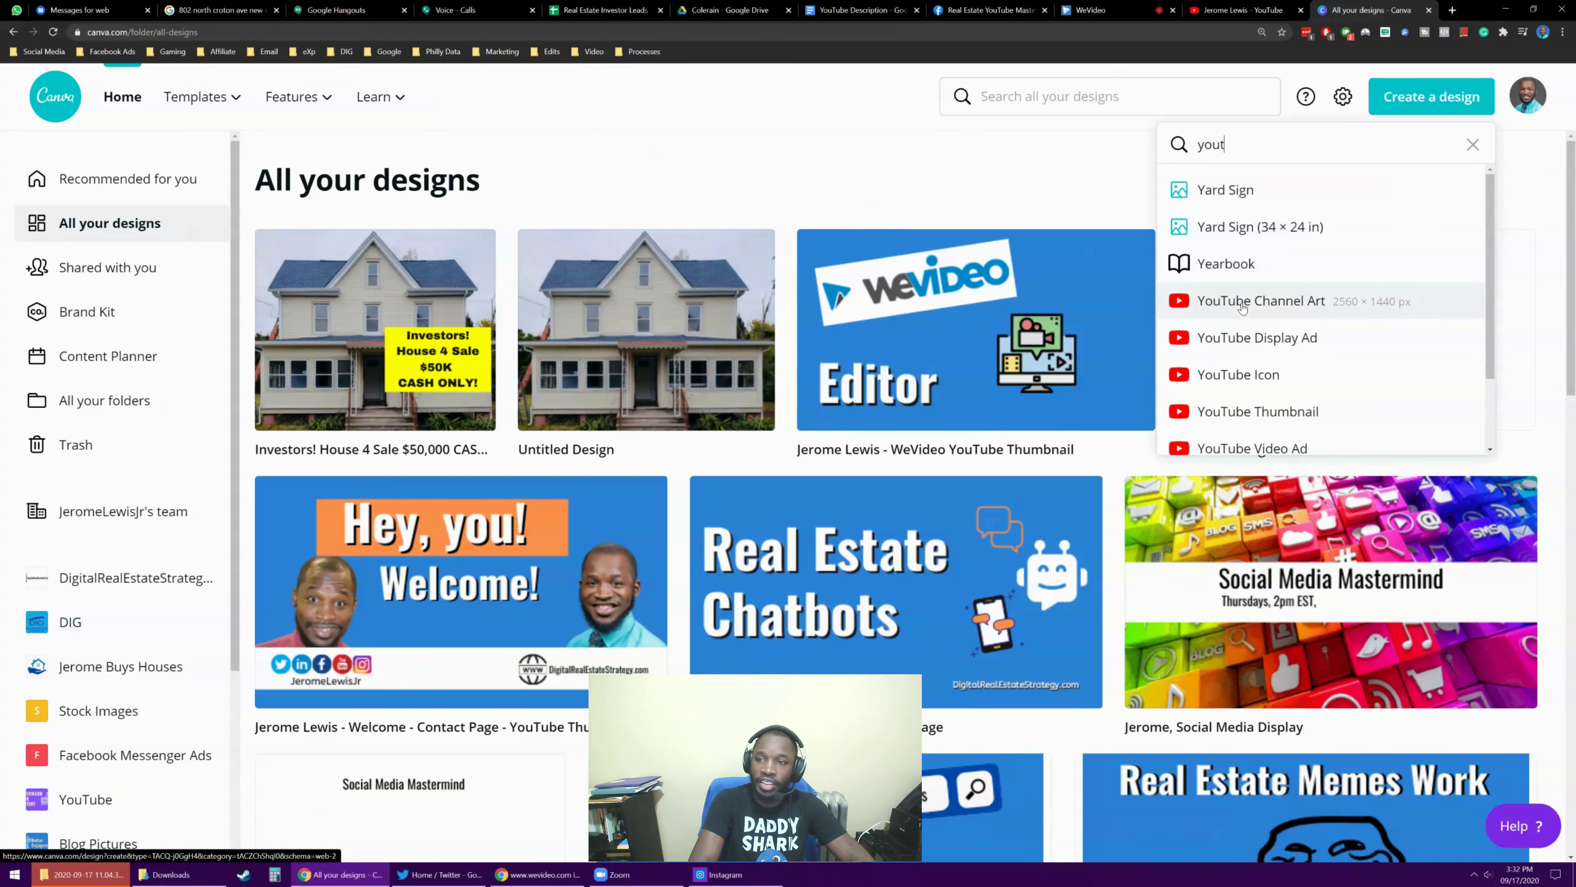
type("ube")
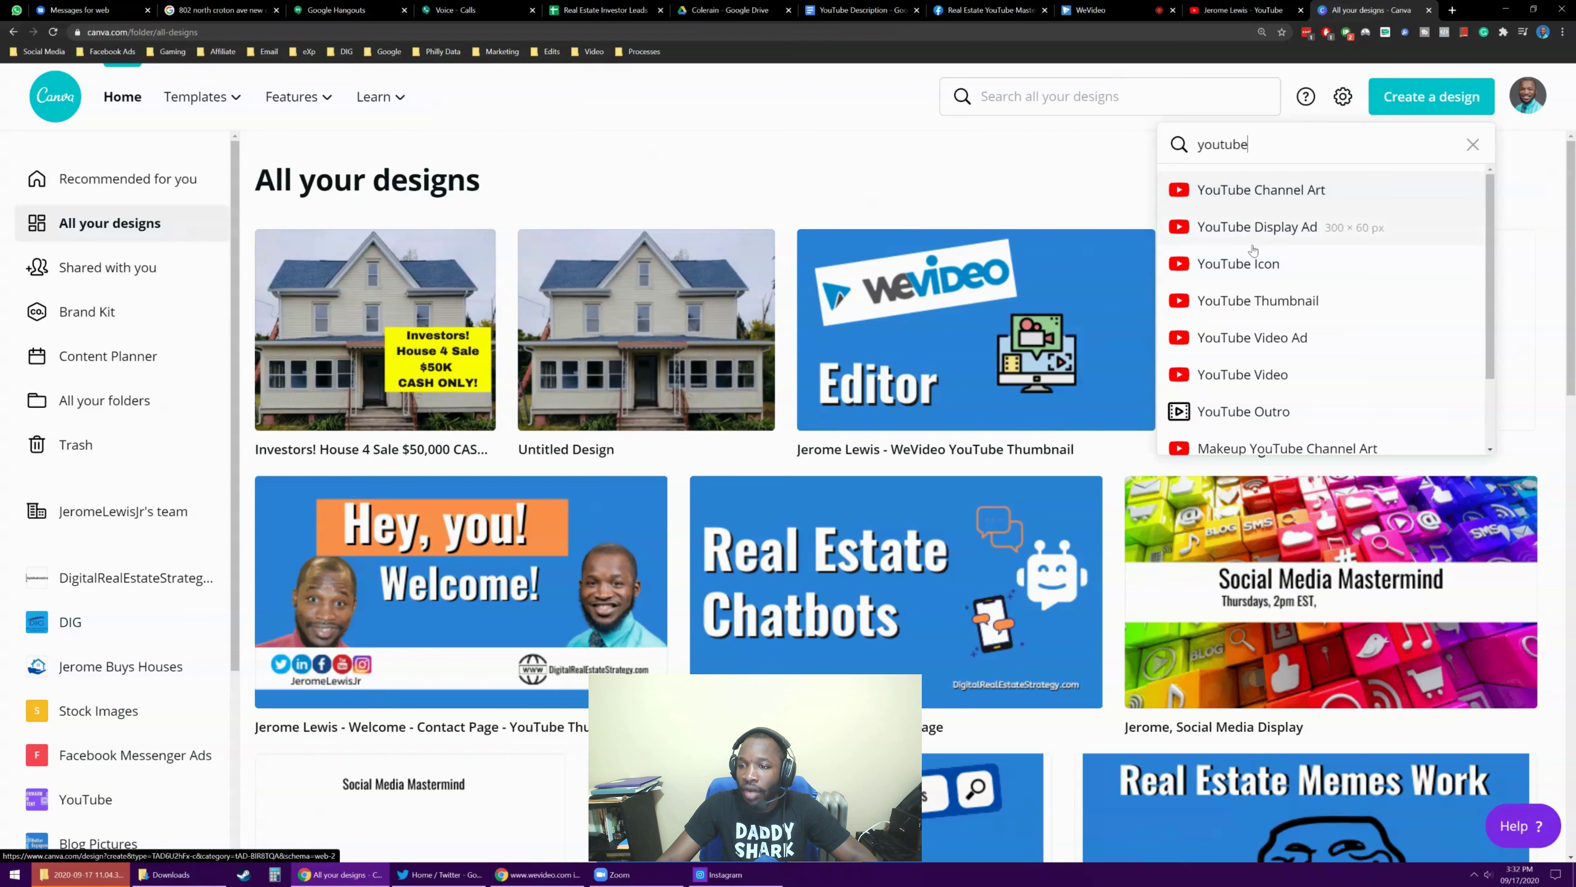
scroll(1249, 323, "down", 2)
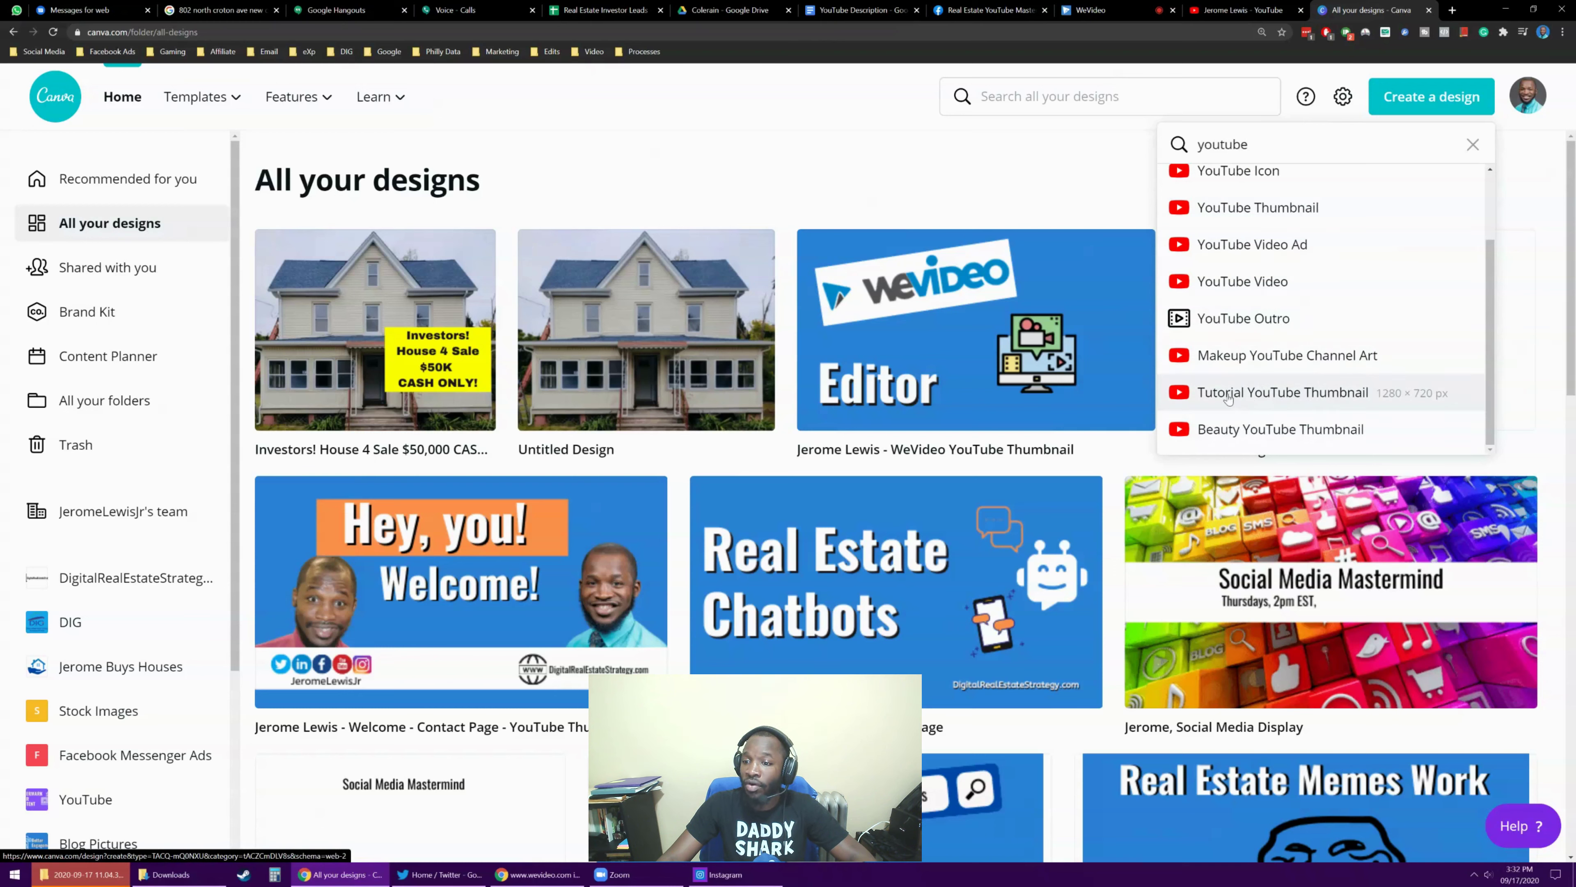
scroll(1215, 393, "up", 1)
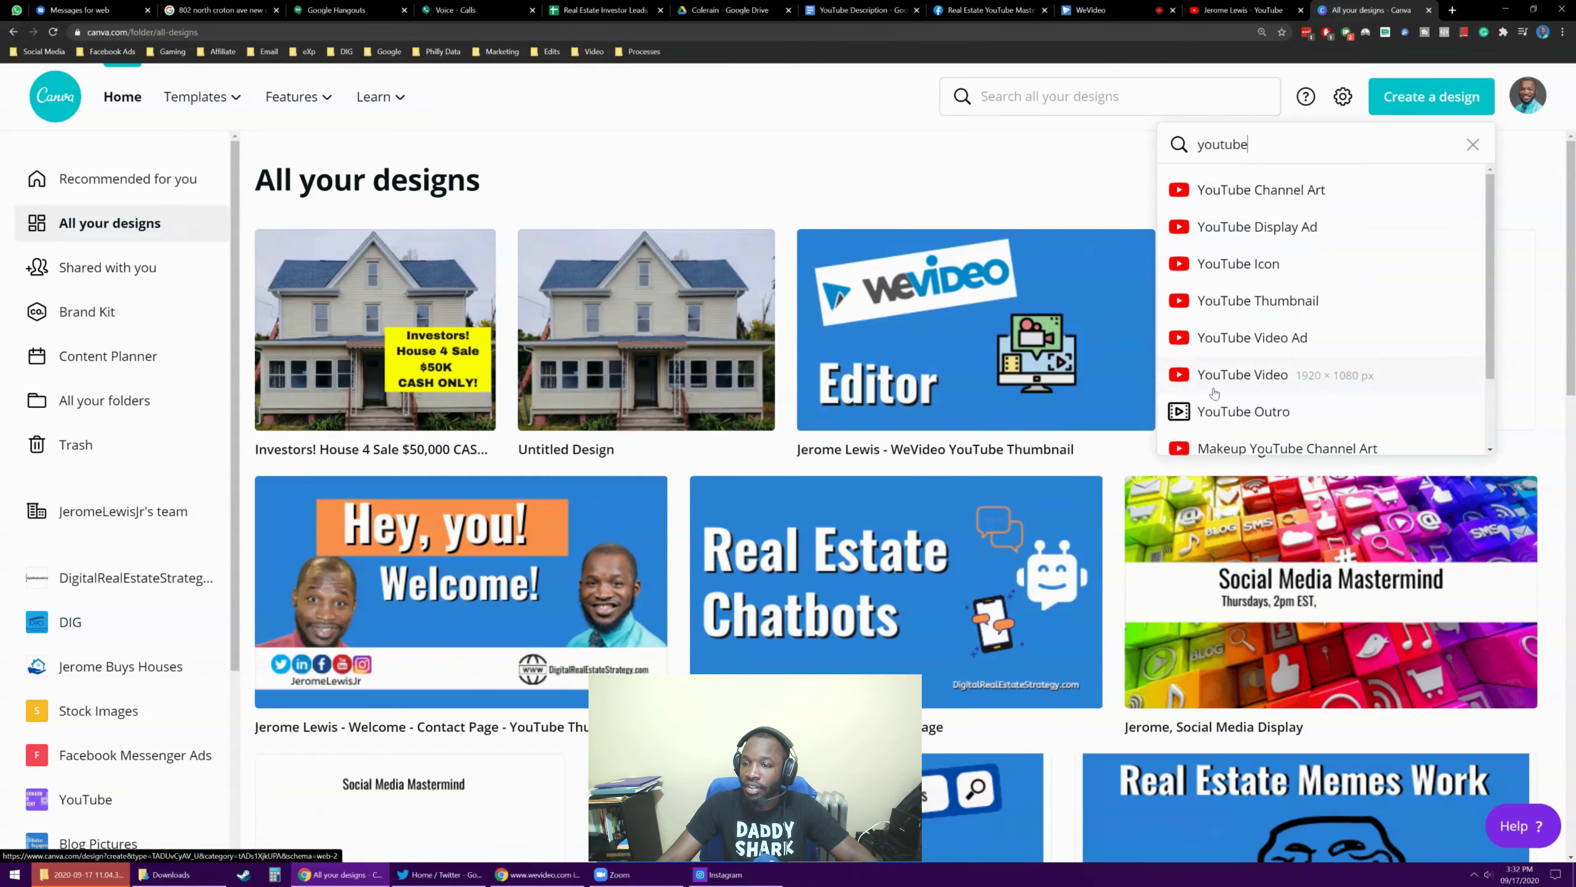
left_click(1232, 302)
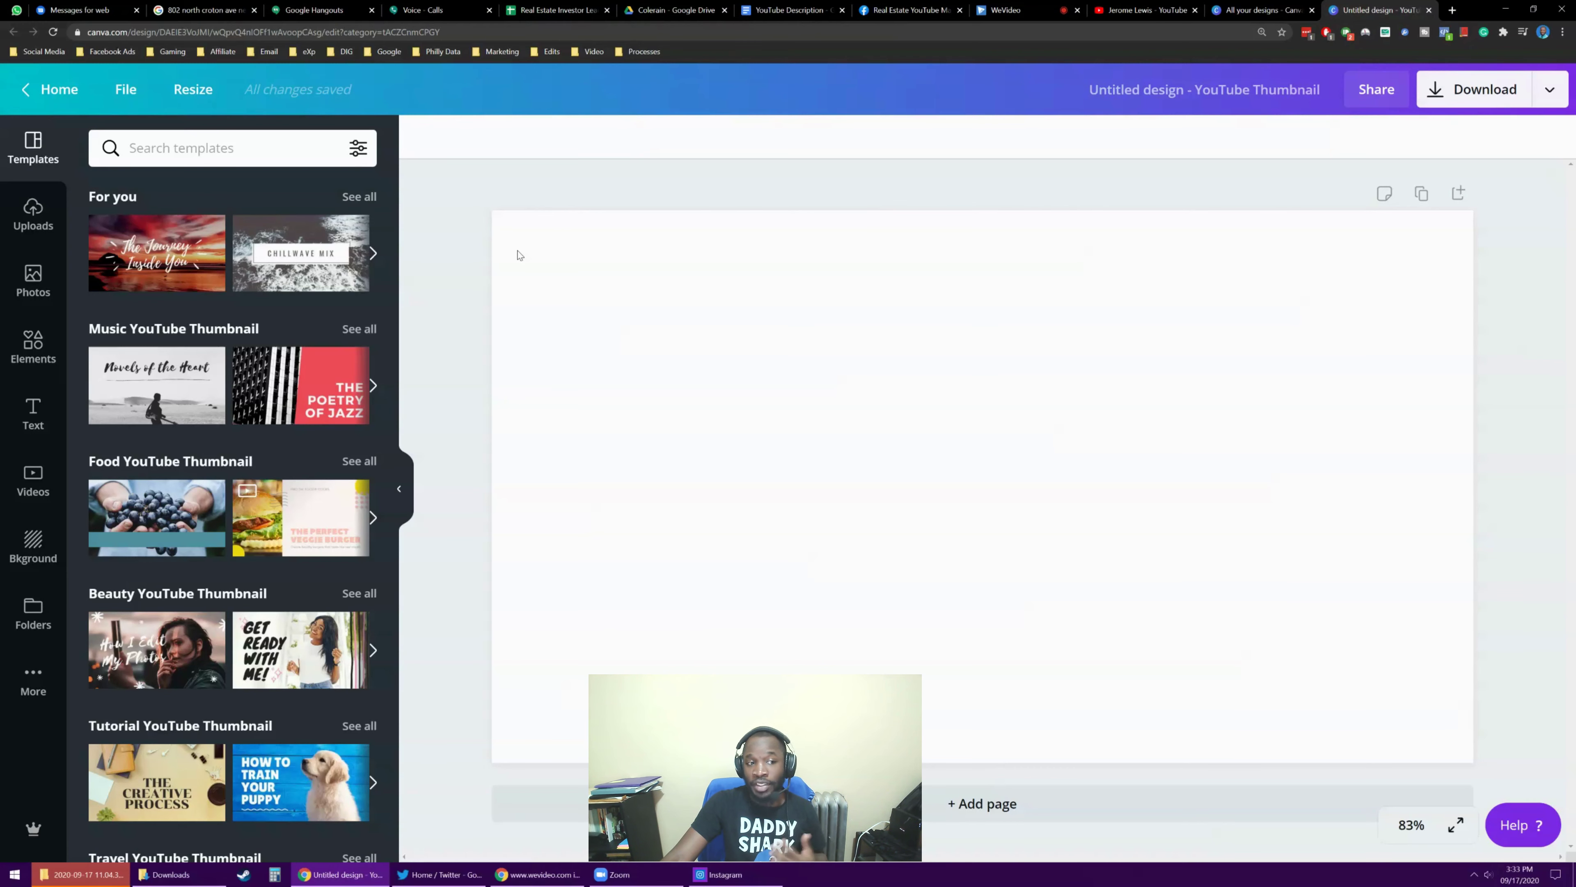
Step: Select the blank canvas and open its background color choices
left_click(507, 235)
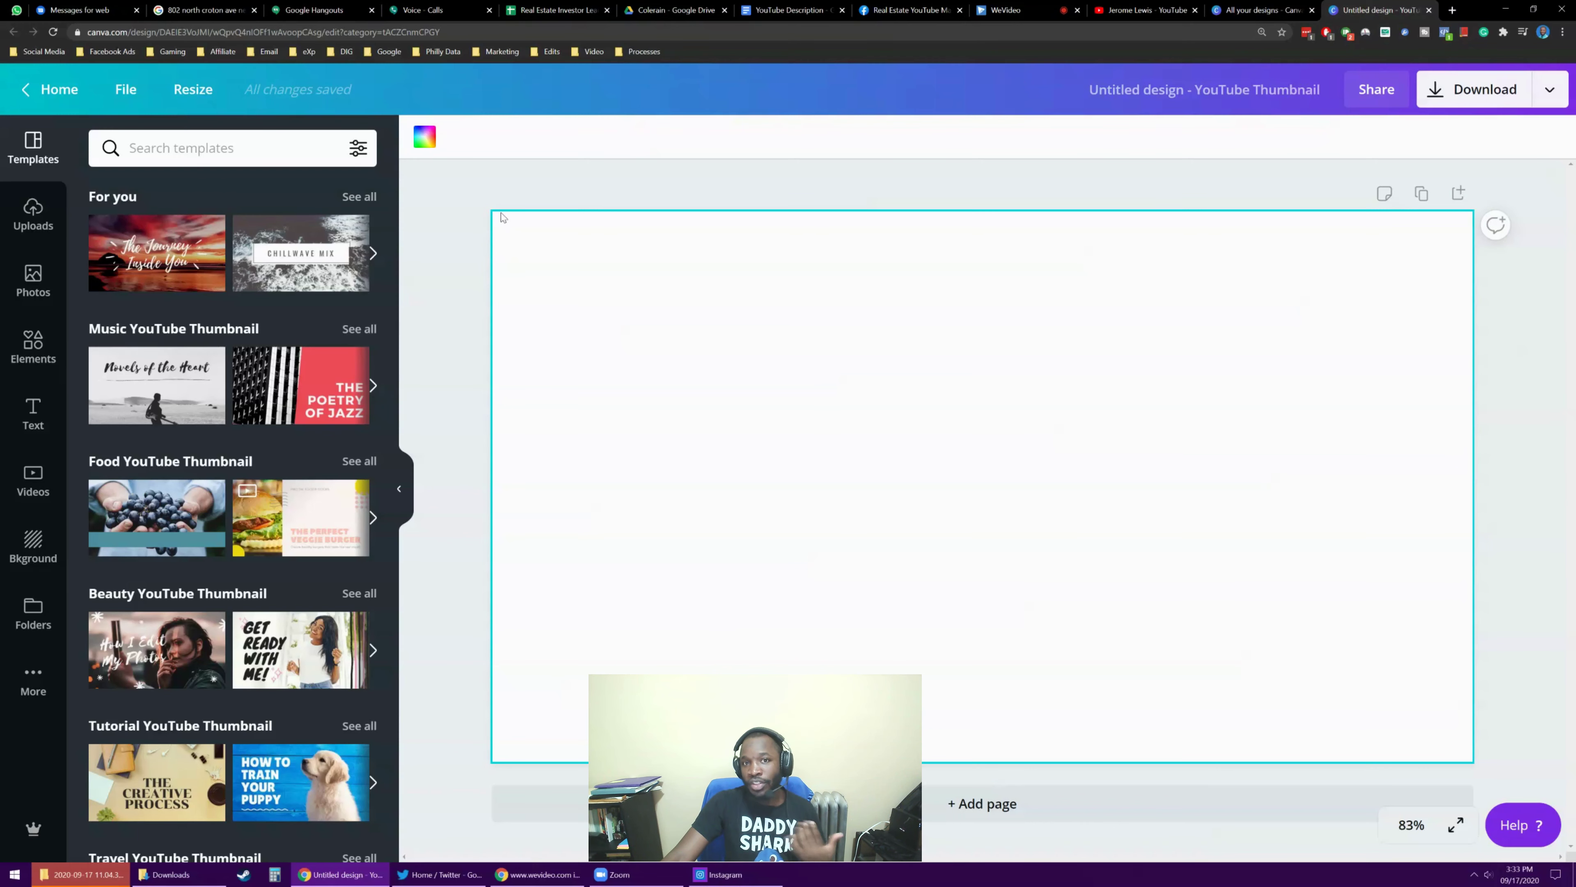
left_click(569, 170)
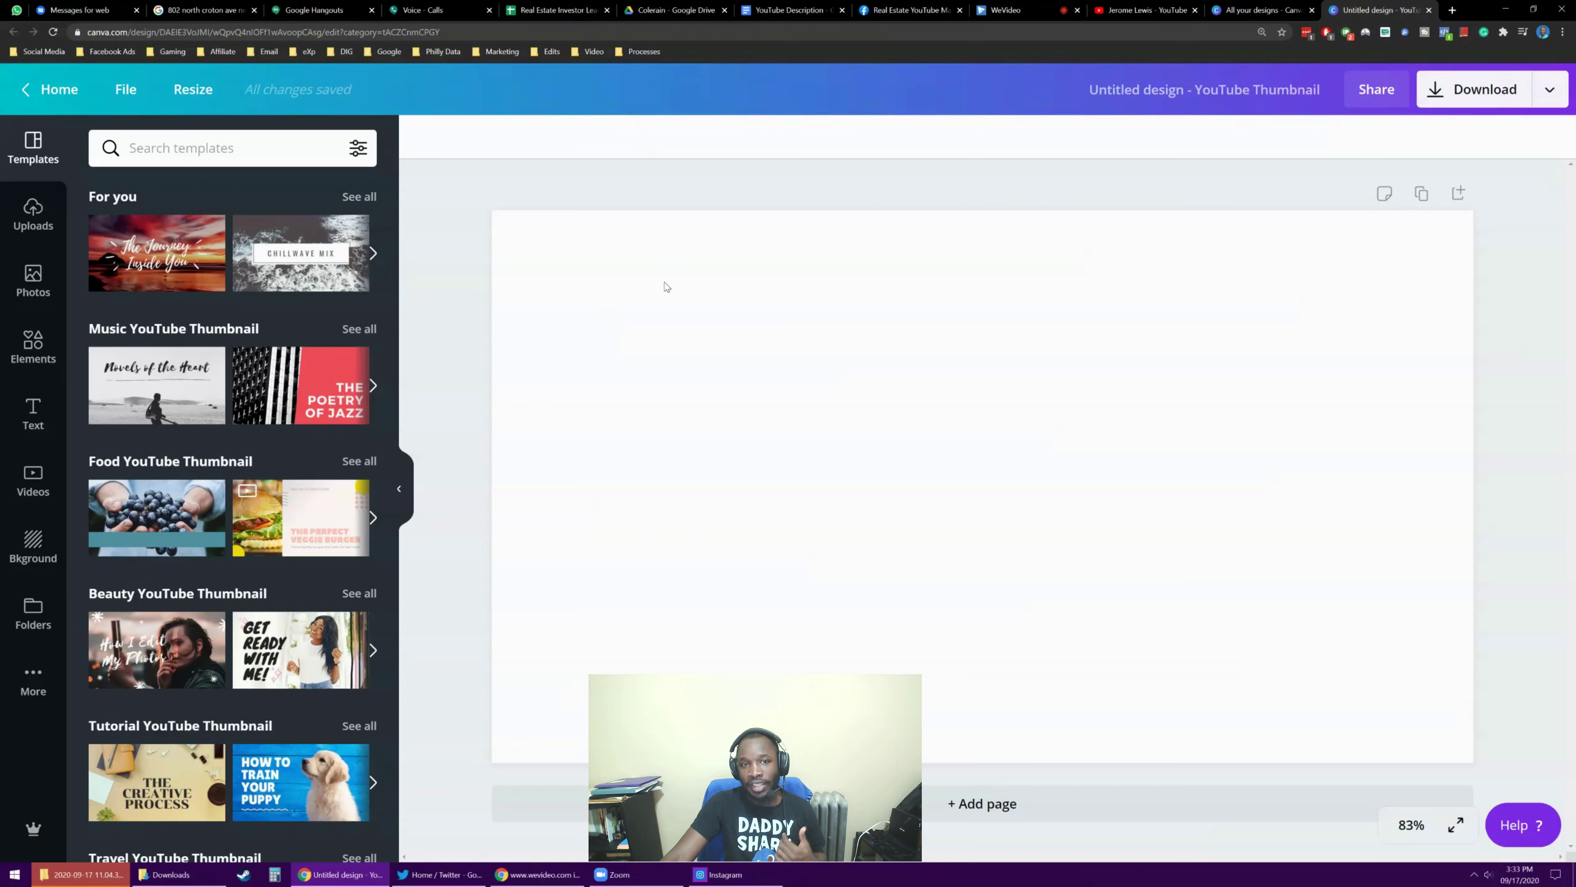
left_click(648, 258)
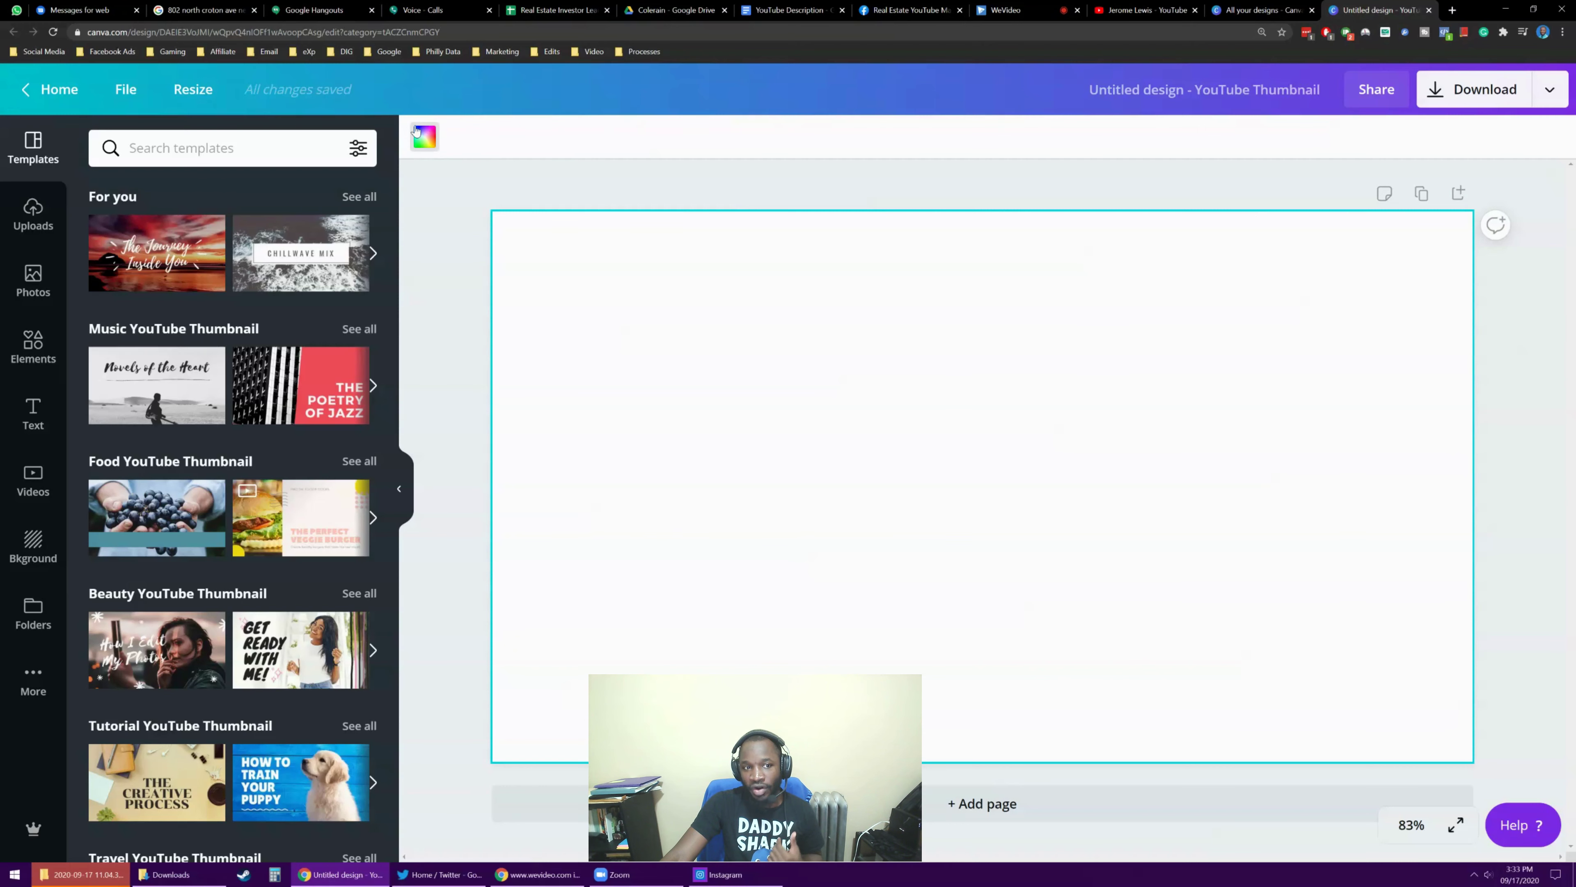
left_click(424, 136)
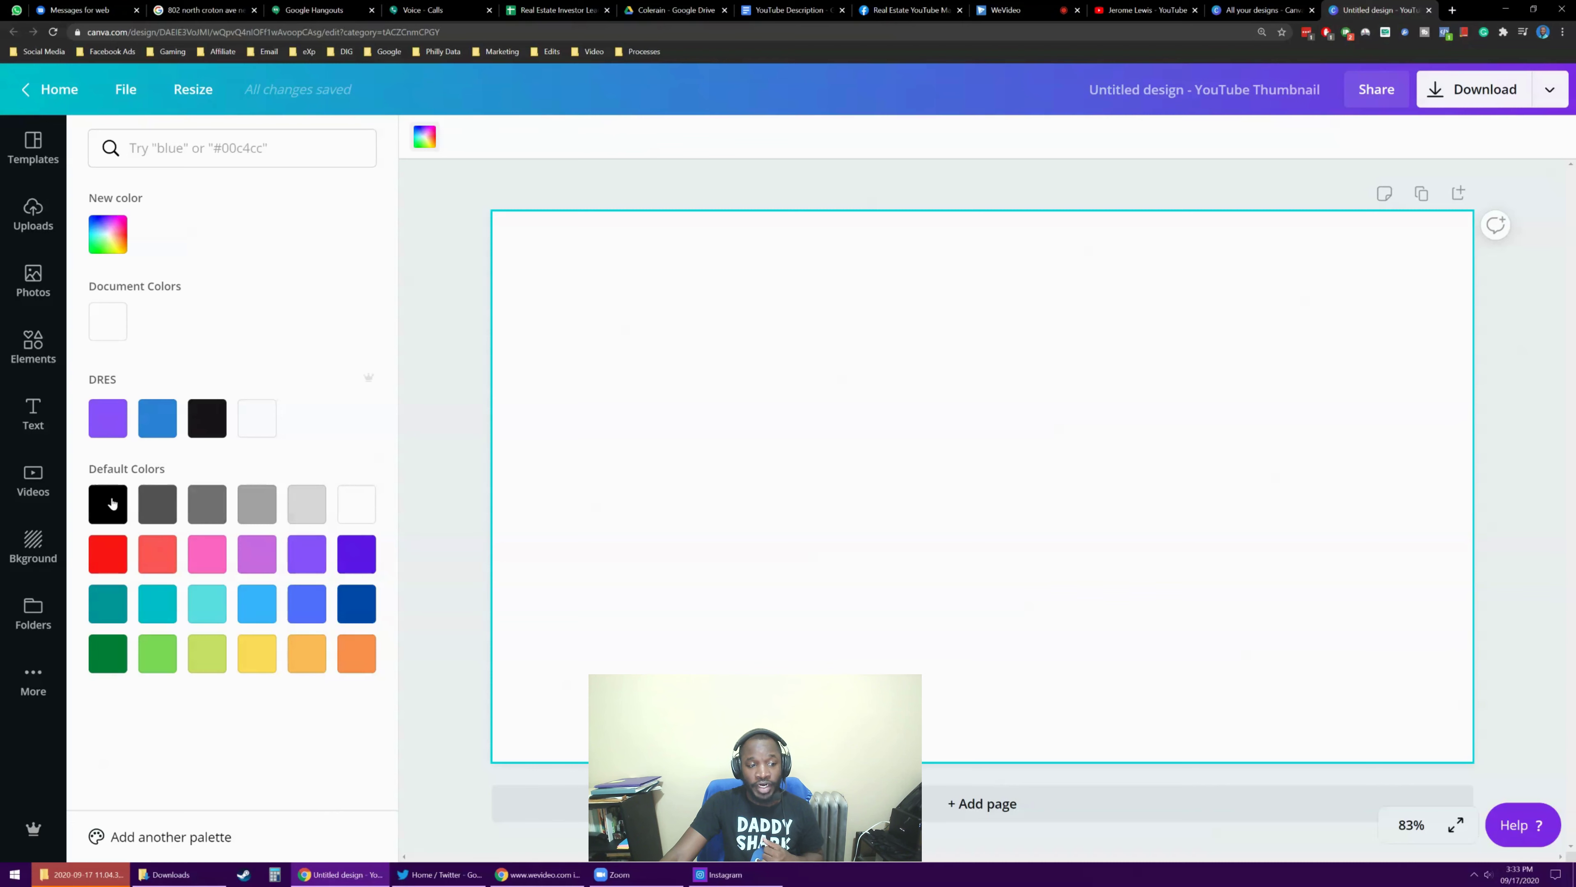
Step: Try several default colors as the canvas background, from grays through yellow and orange to red
left_click(157, 504)
left_click(206, 504)
left_click(256, 504)
left_click(256, 554)
left_click(256, 603)
left_click(271, 664)
left_click(307, 653)
left_click(357, 655)
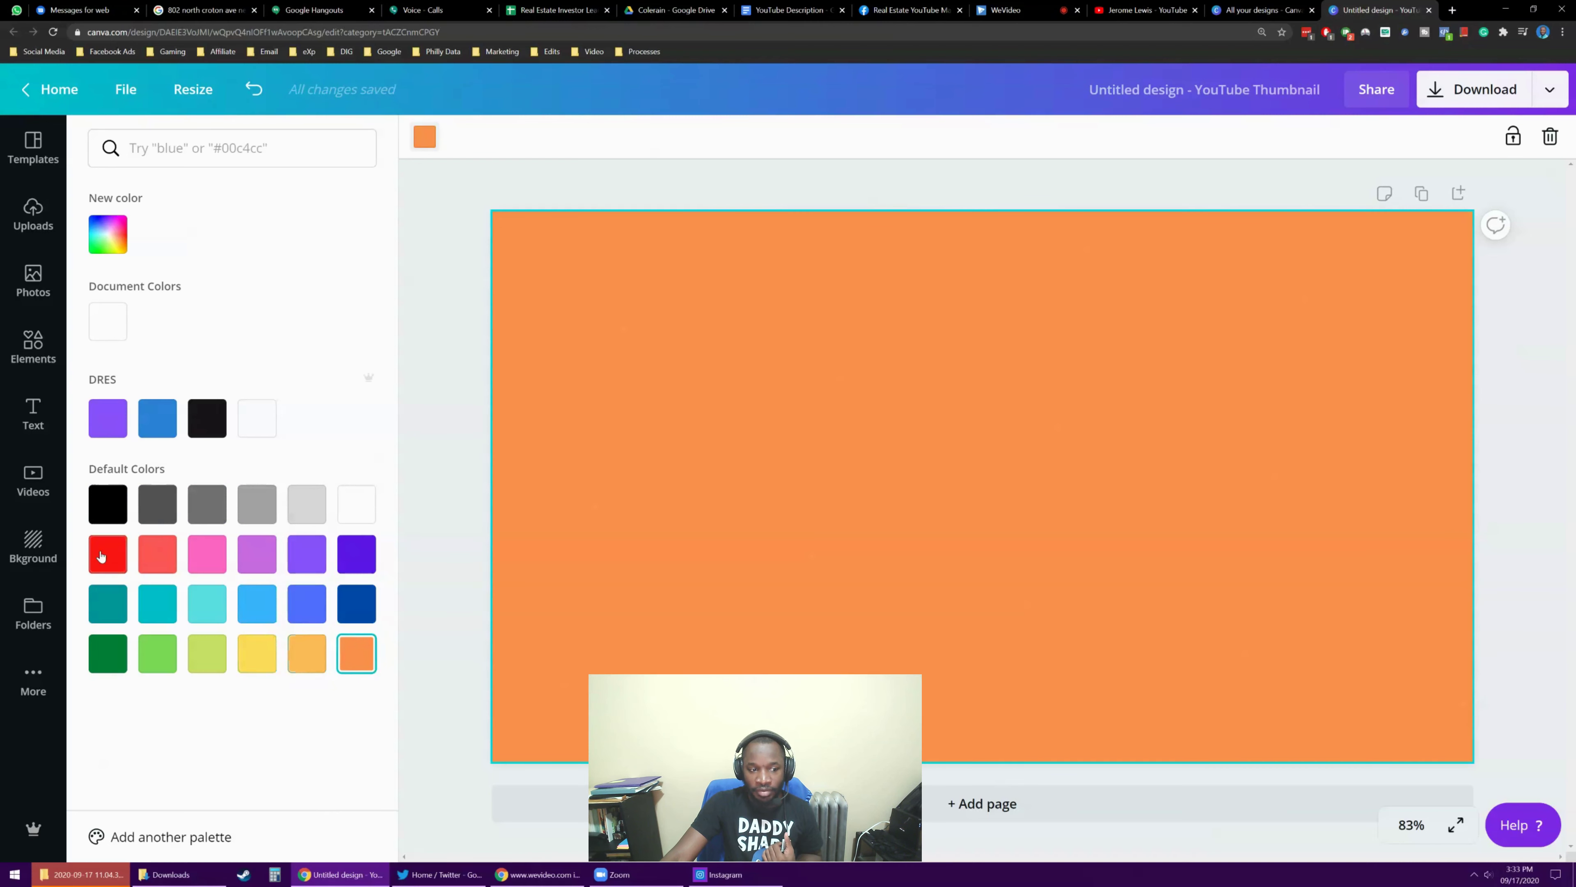
left_click(108, 554)
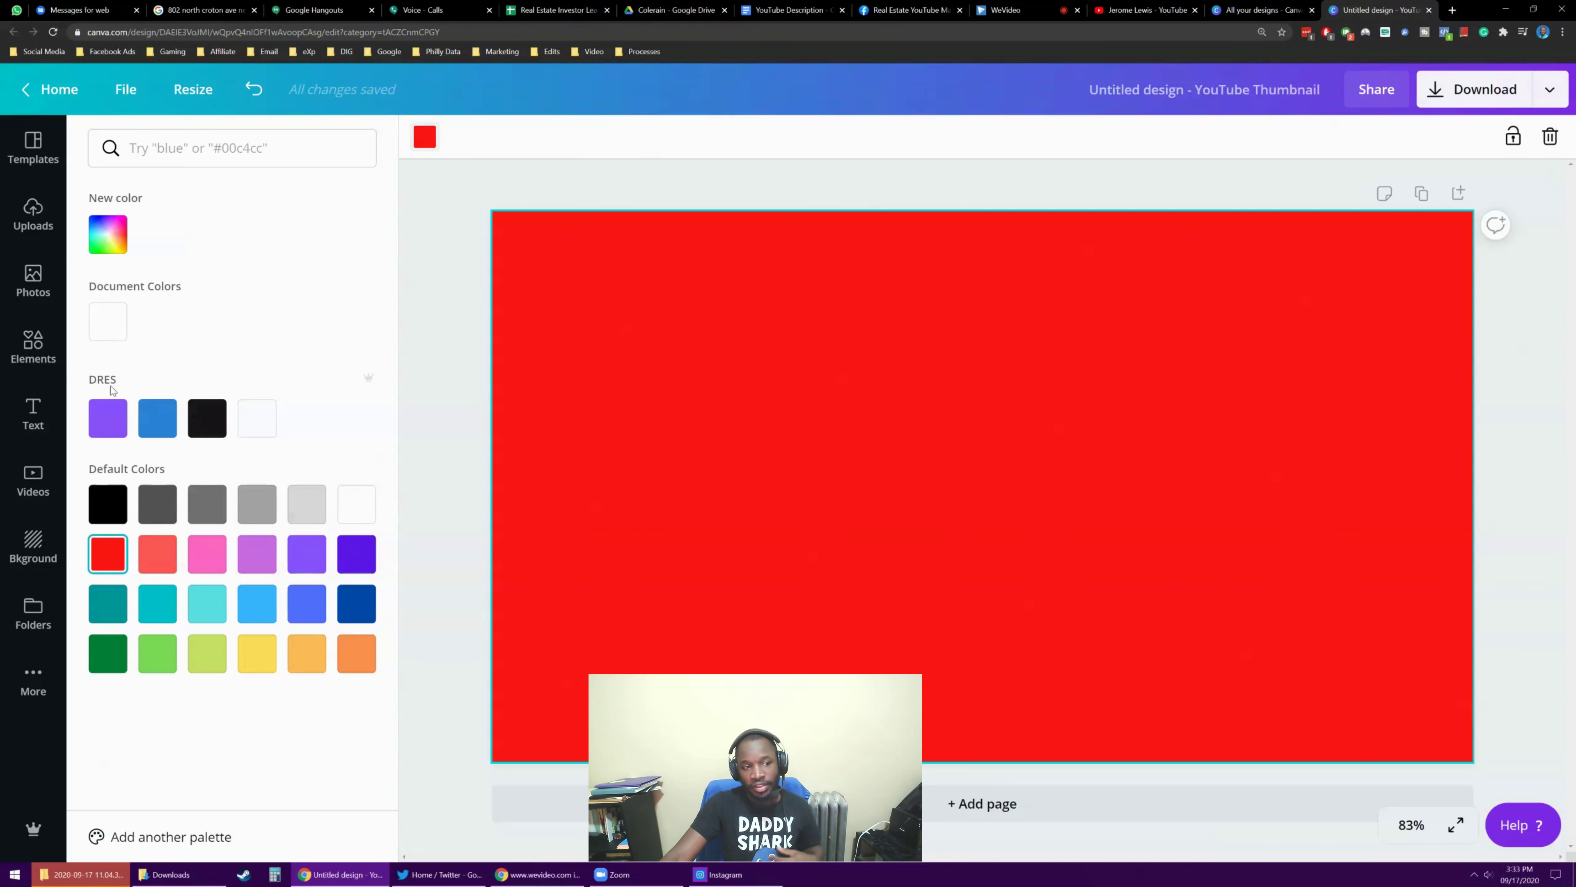
Step: Set the canvas background to the blue from the DRES brand palette and deselect the canvas
left_click(158, 415)
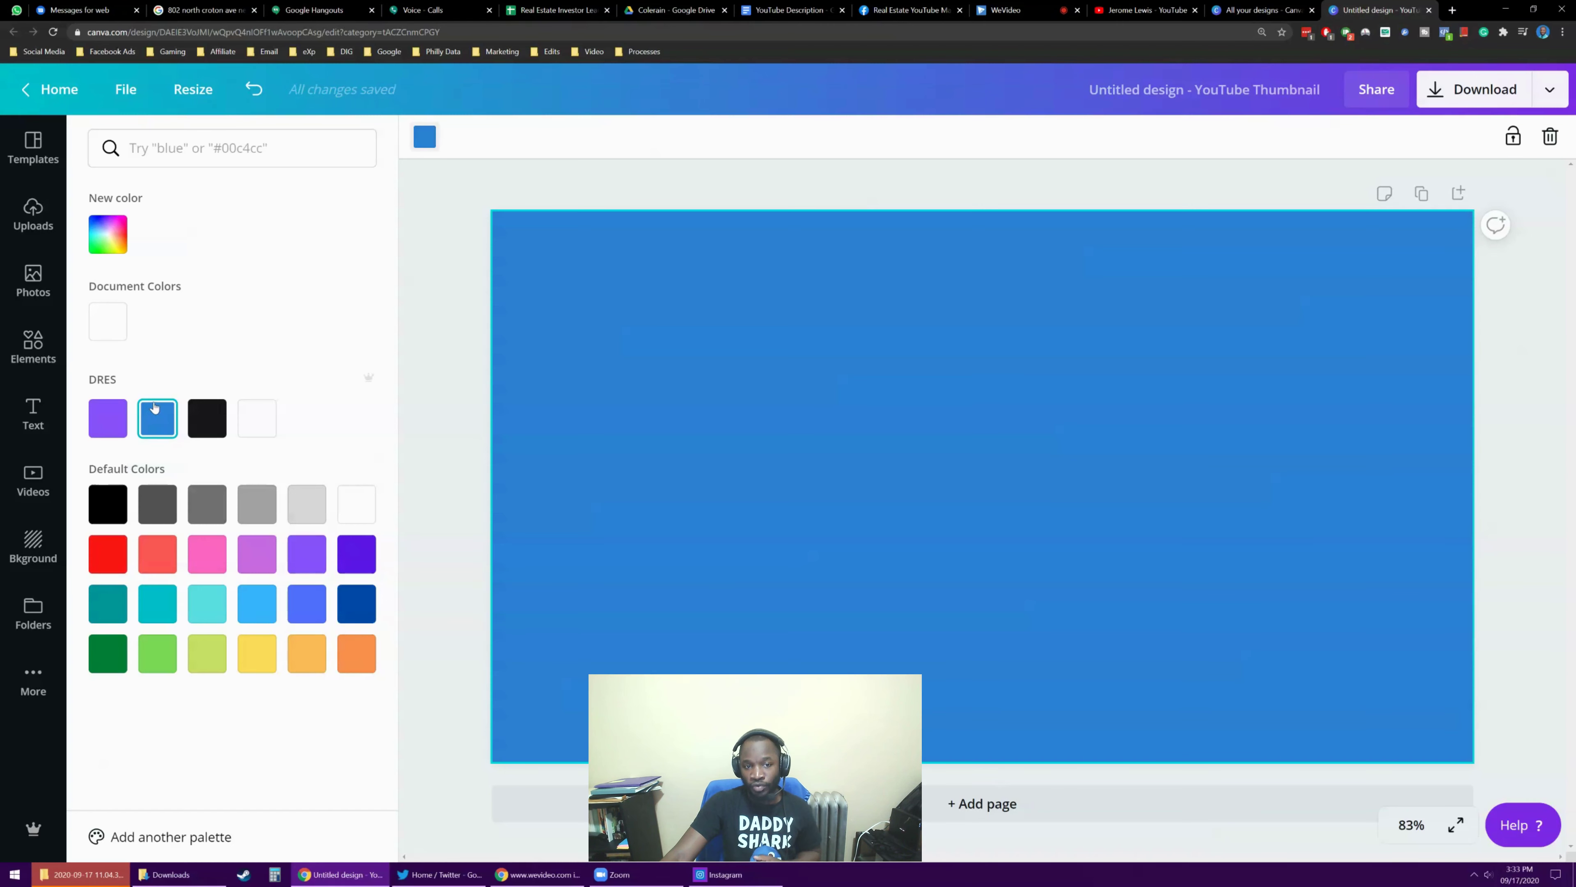
key("Escape")
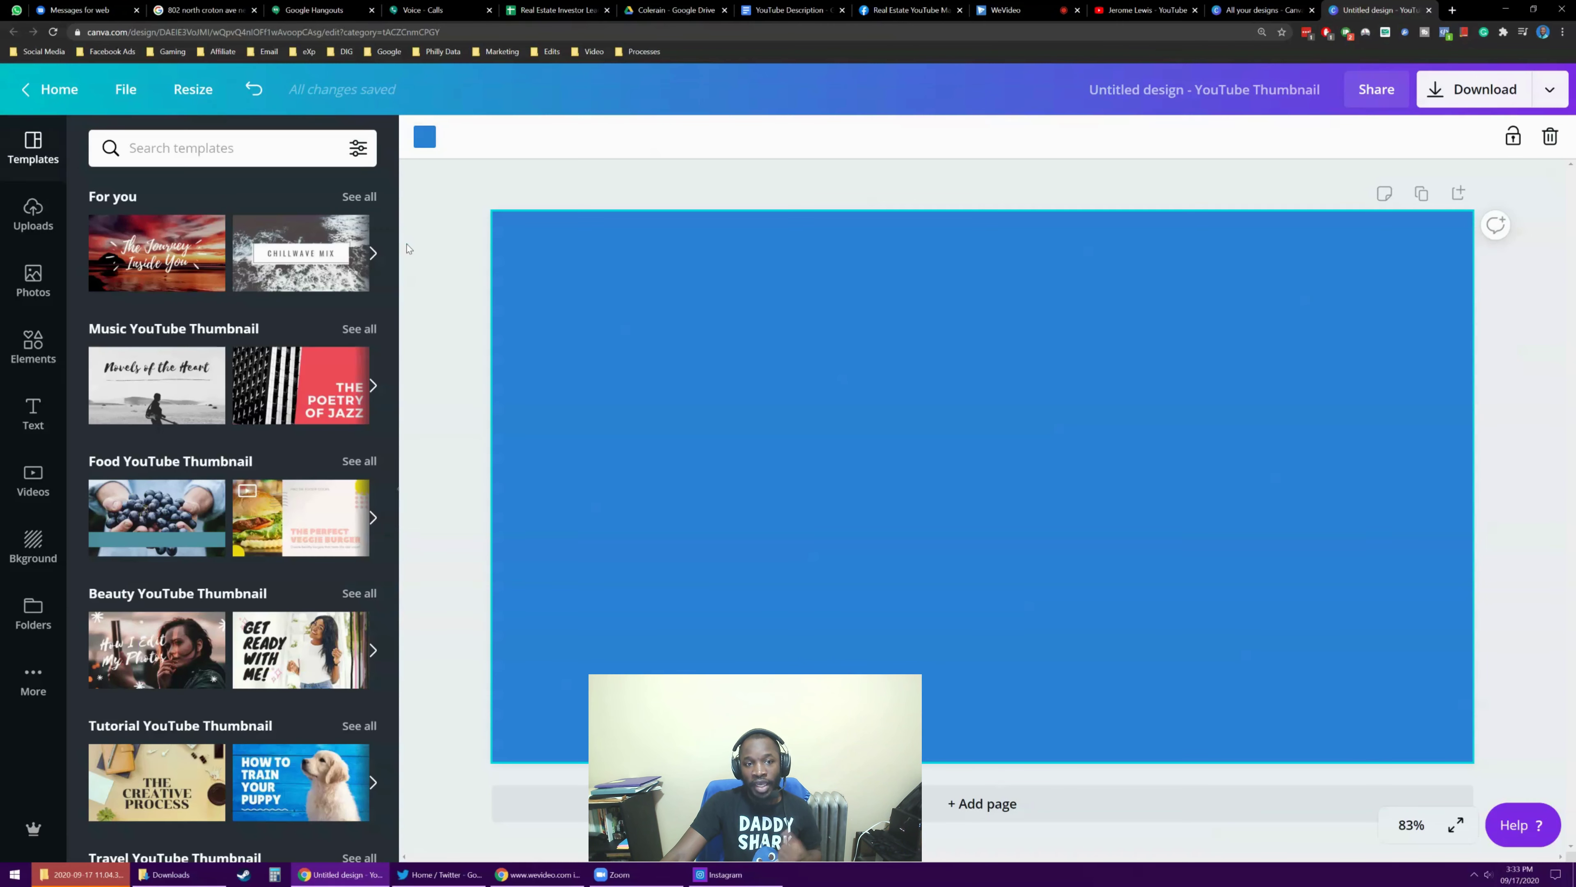
left_click(452, 194)
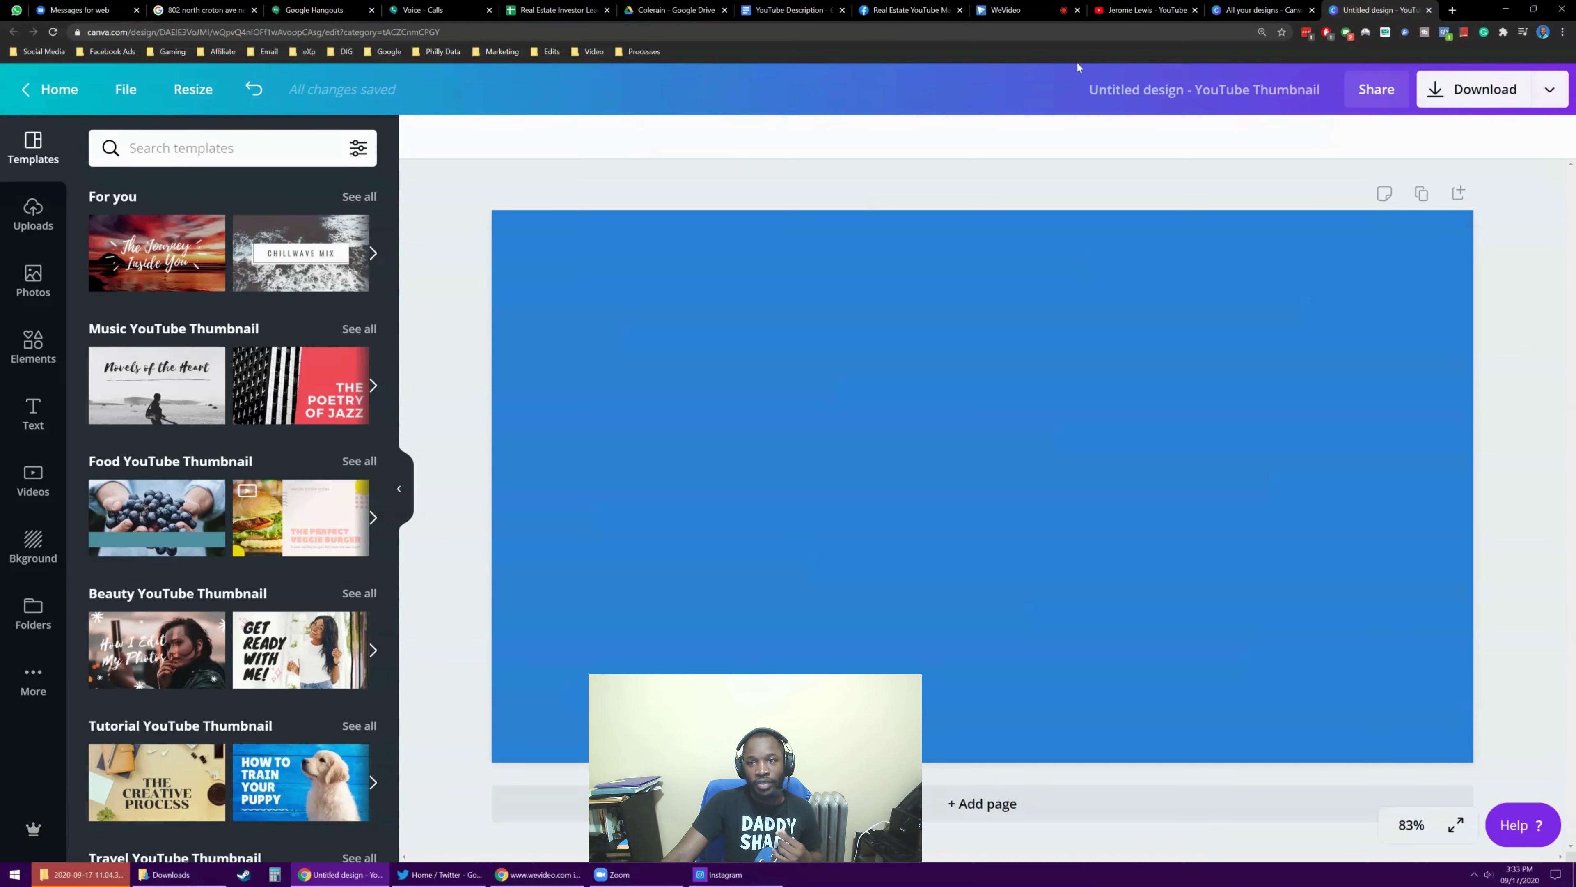
Step: Switch to the Facebook group post to review the member's before-and-after bathroom and house thumbnails, and return to the Canva design
left_click(907, 9)
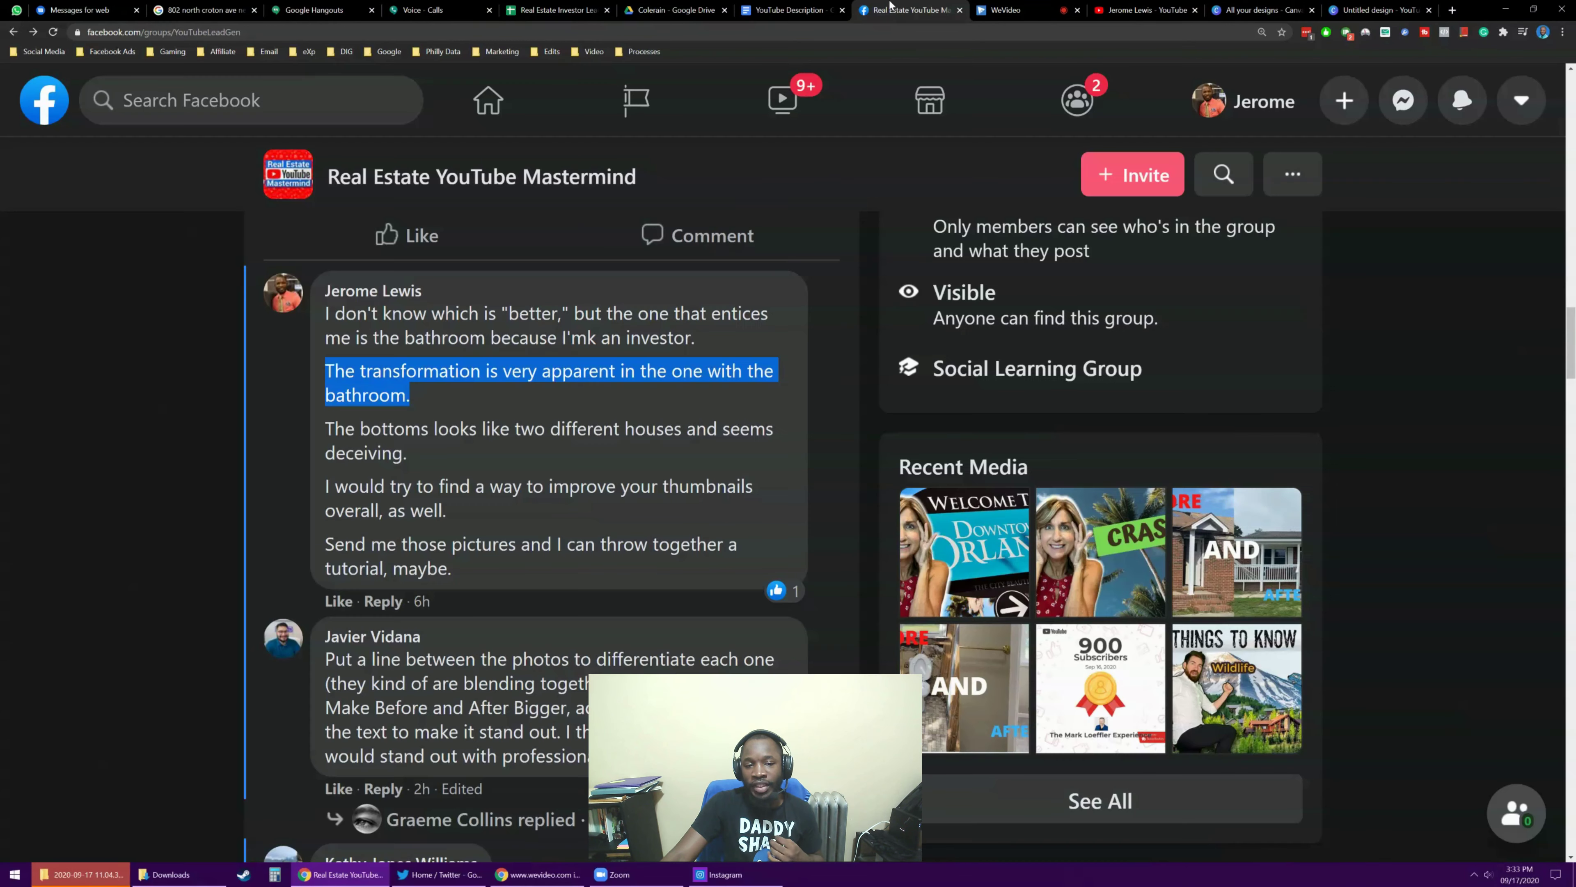
scroll(512, 298, "up", 5)
scroll(513, 304, "up", 5)
scroll(513, 301, "down", 1)
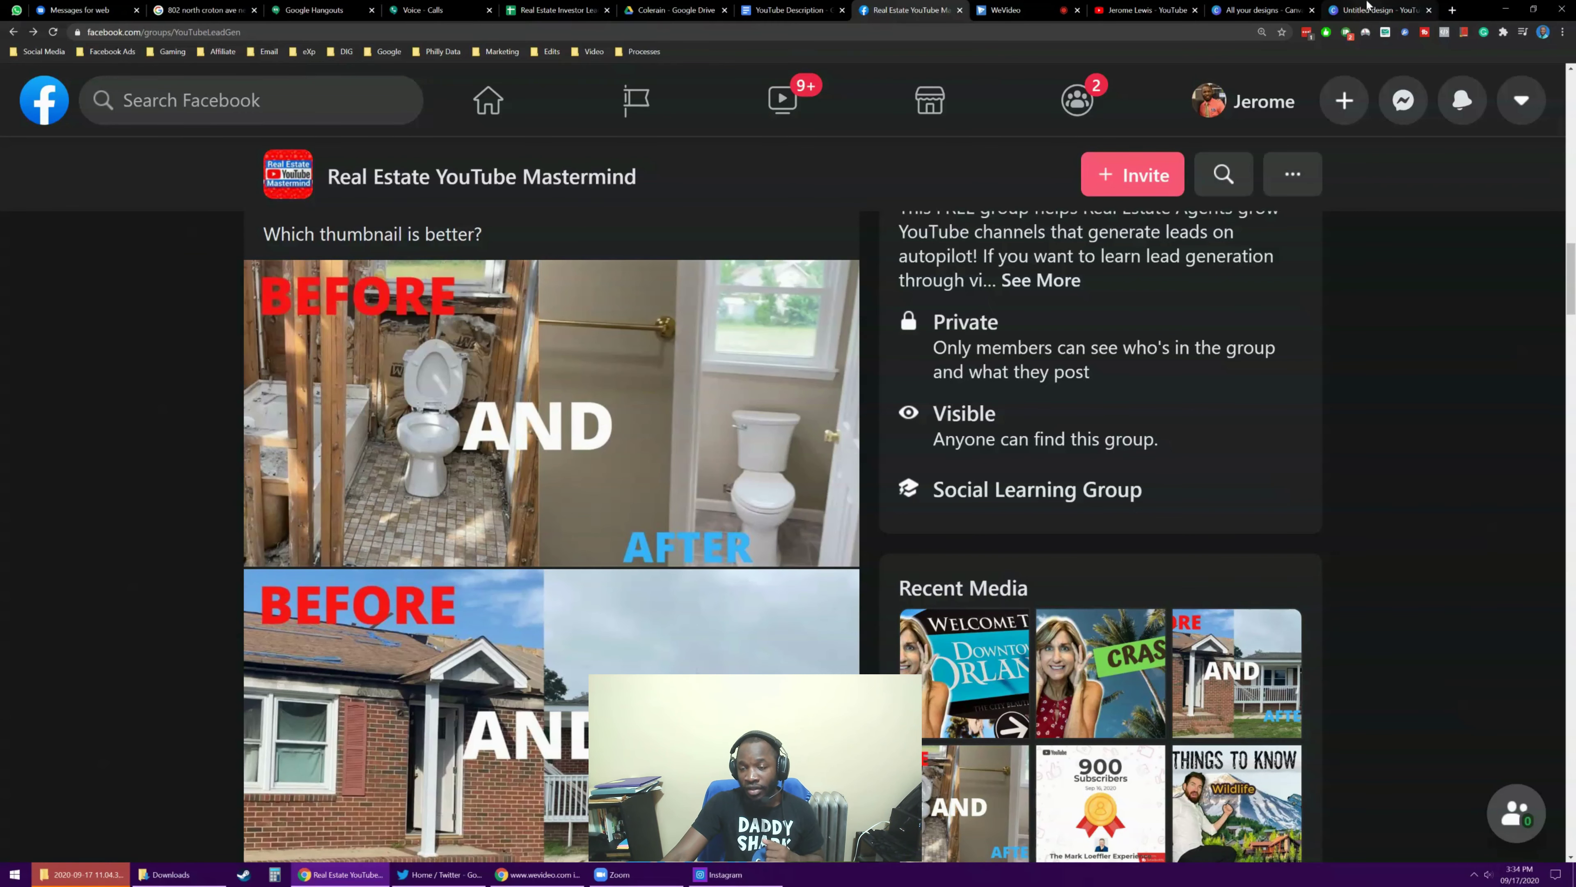
left_click(1367, 7)
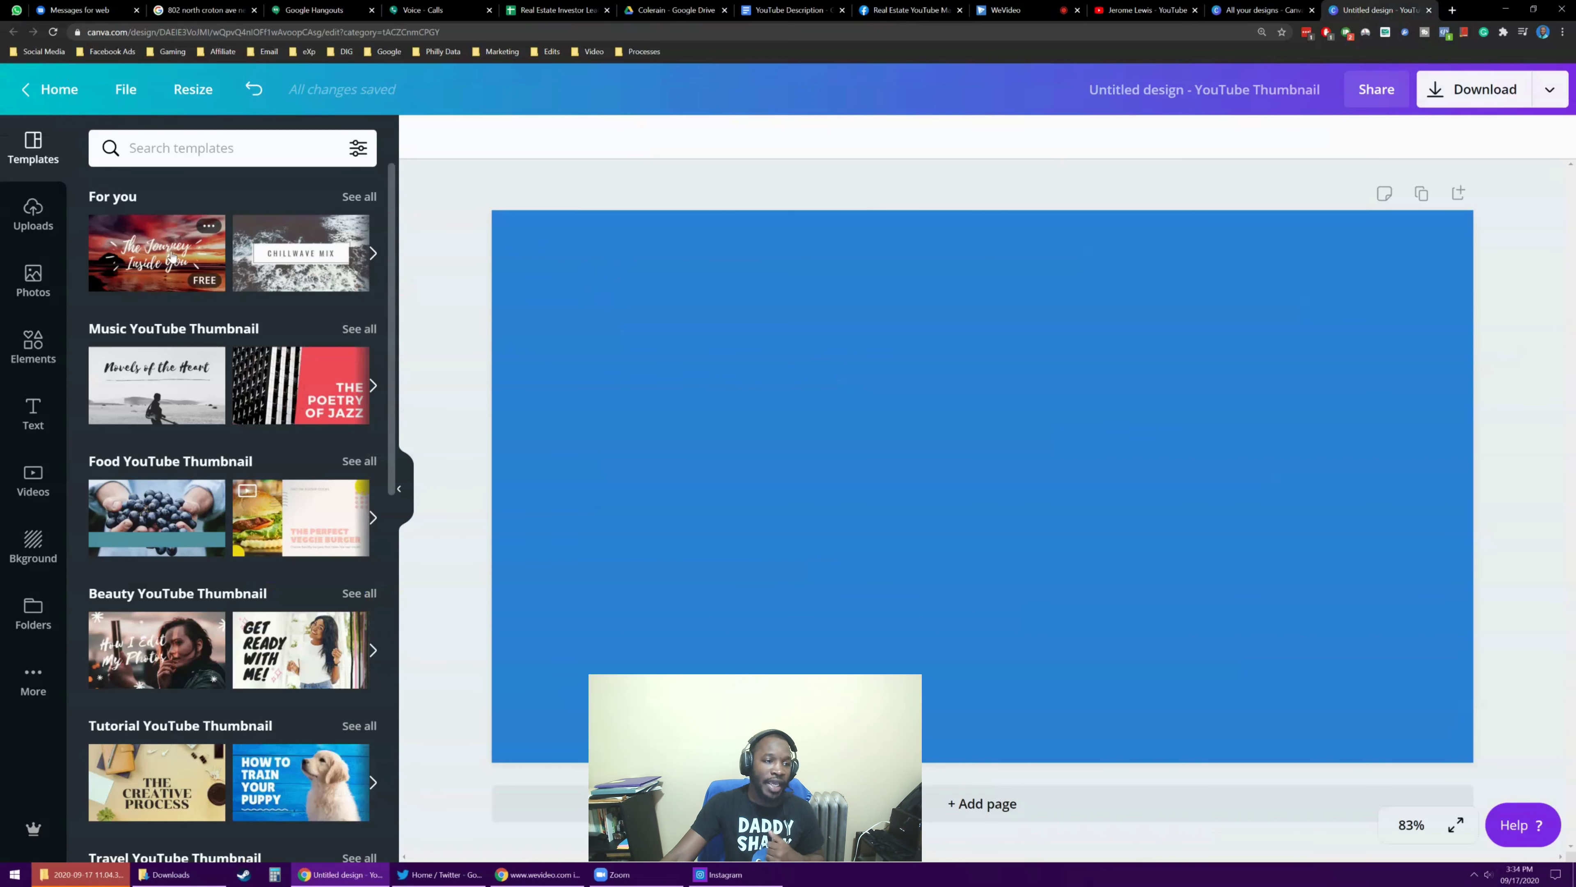
Step: Search the templates for "bathroom"
left_click(169, 147)
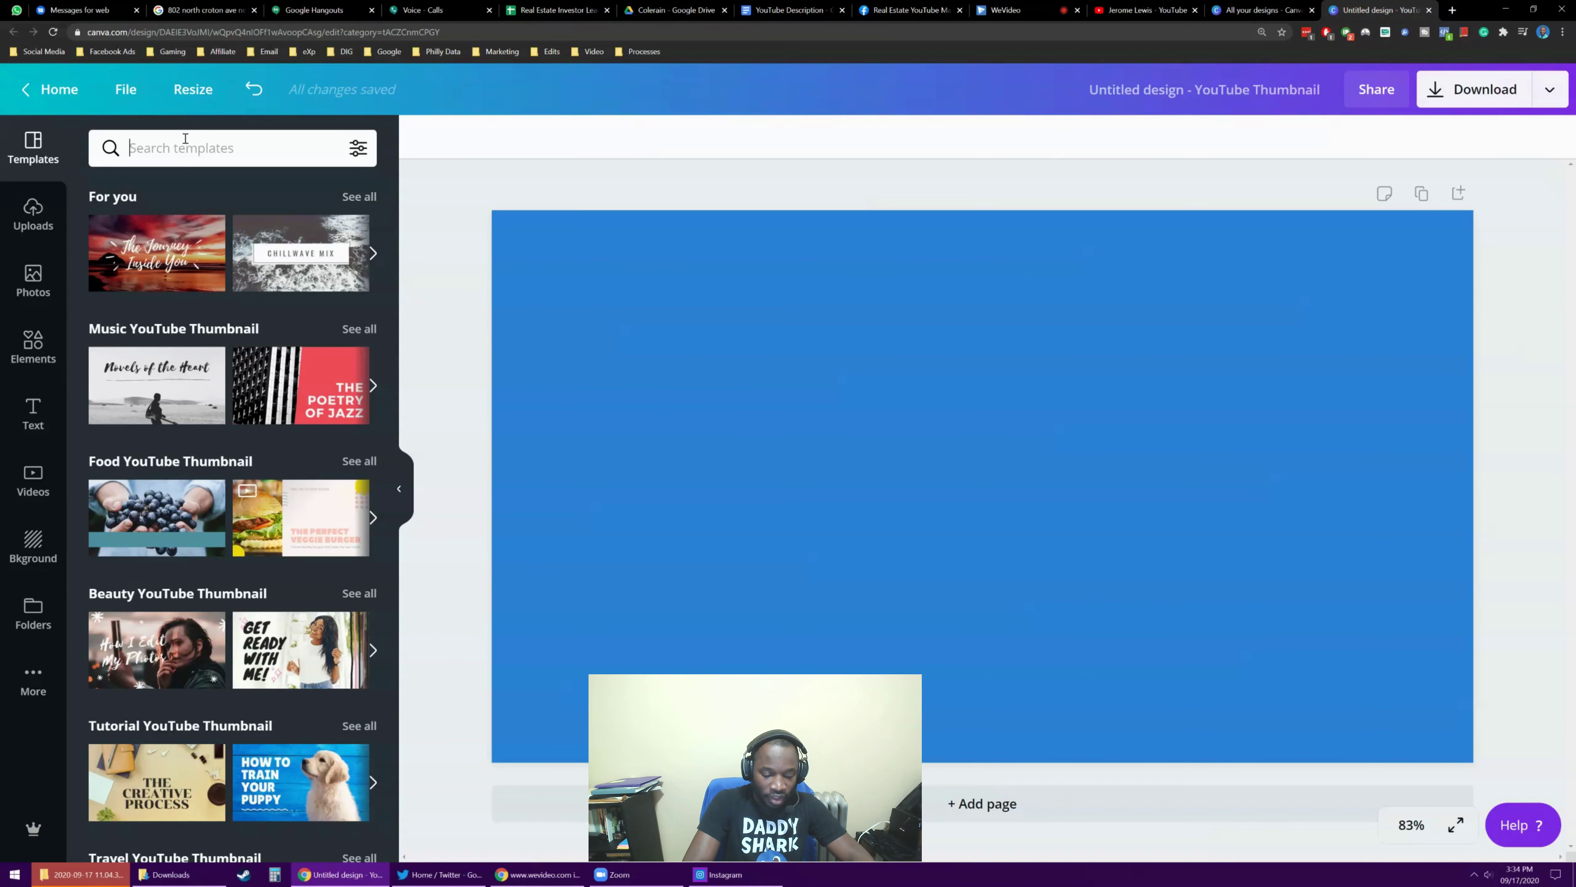
type("bathoom")
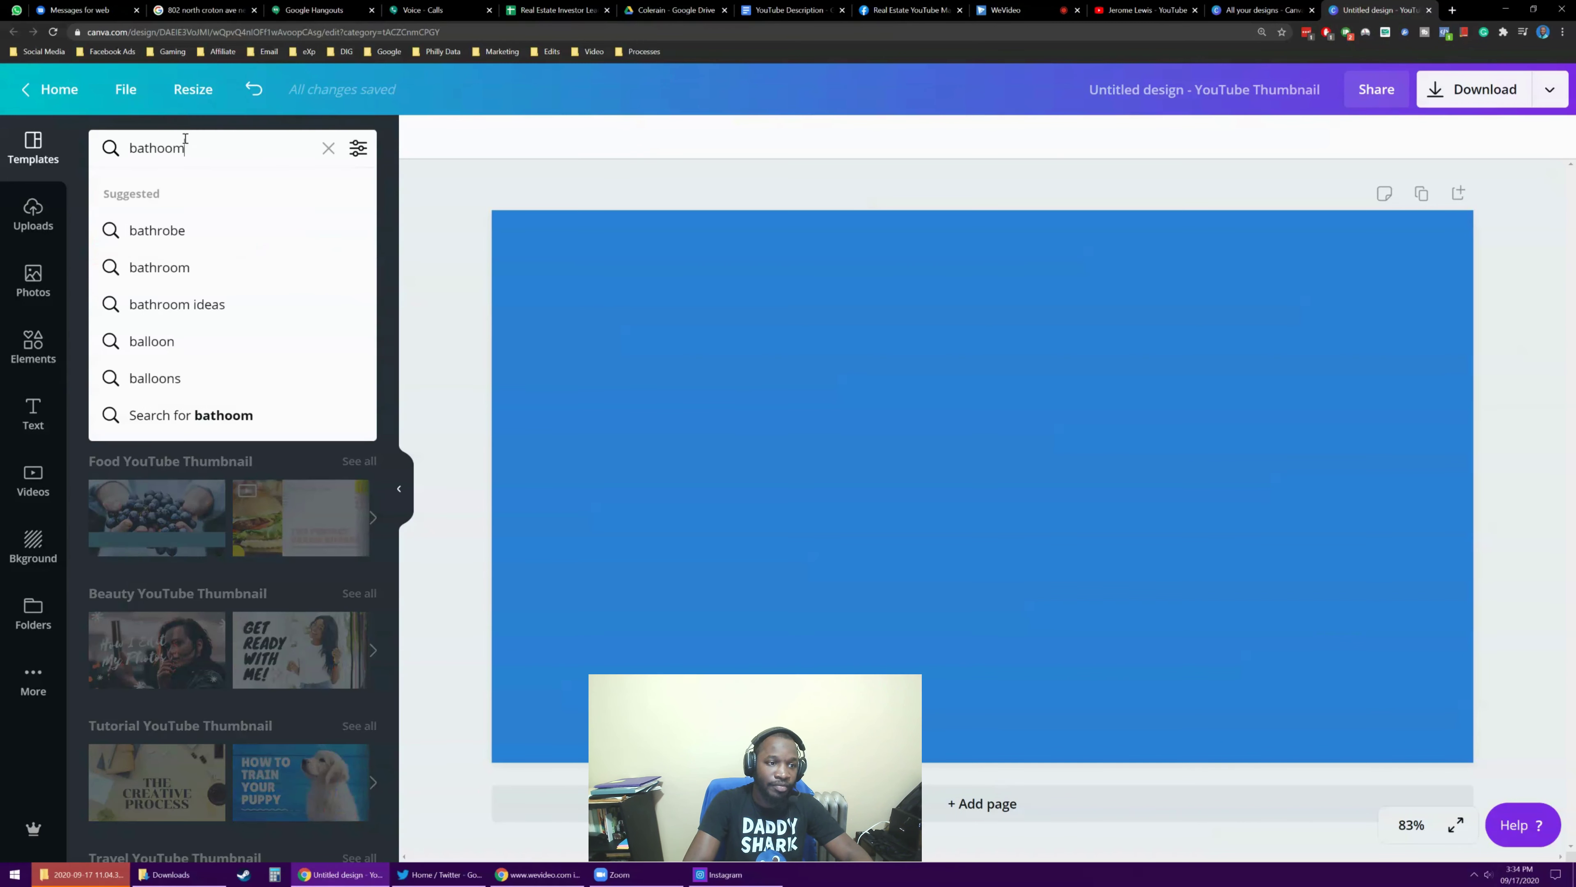
key("Return")
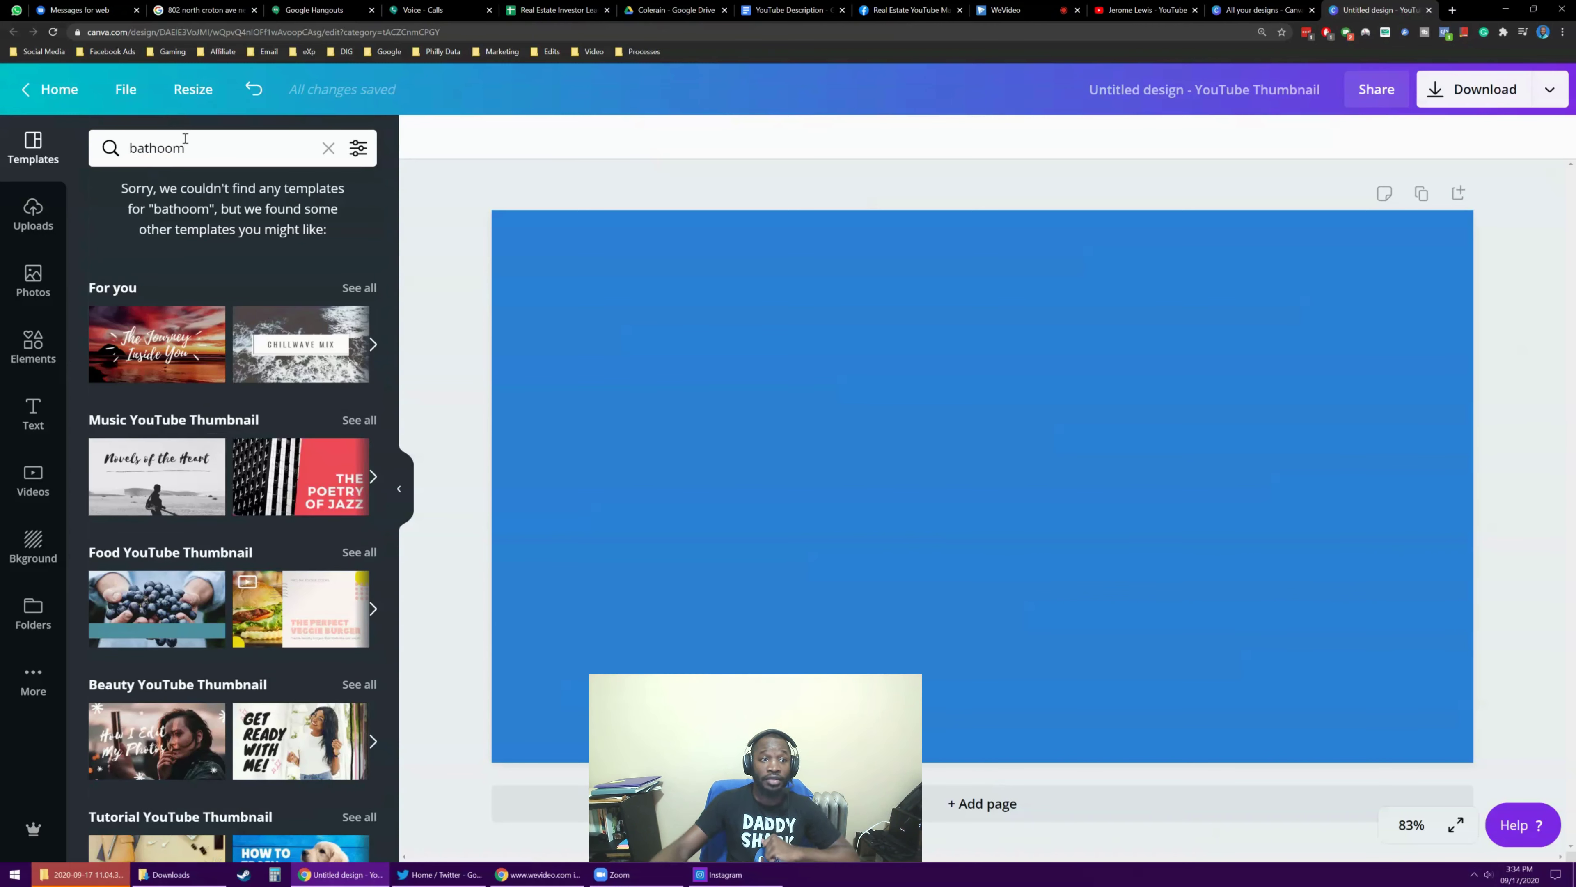
double_click(189, 154)
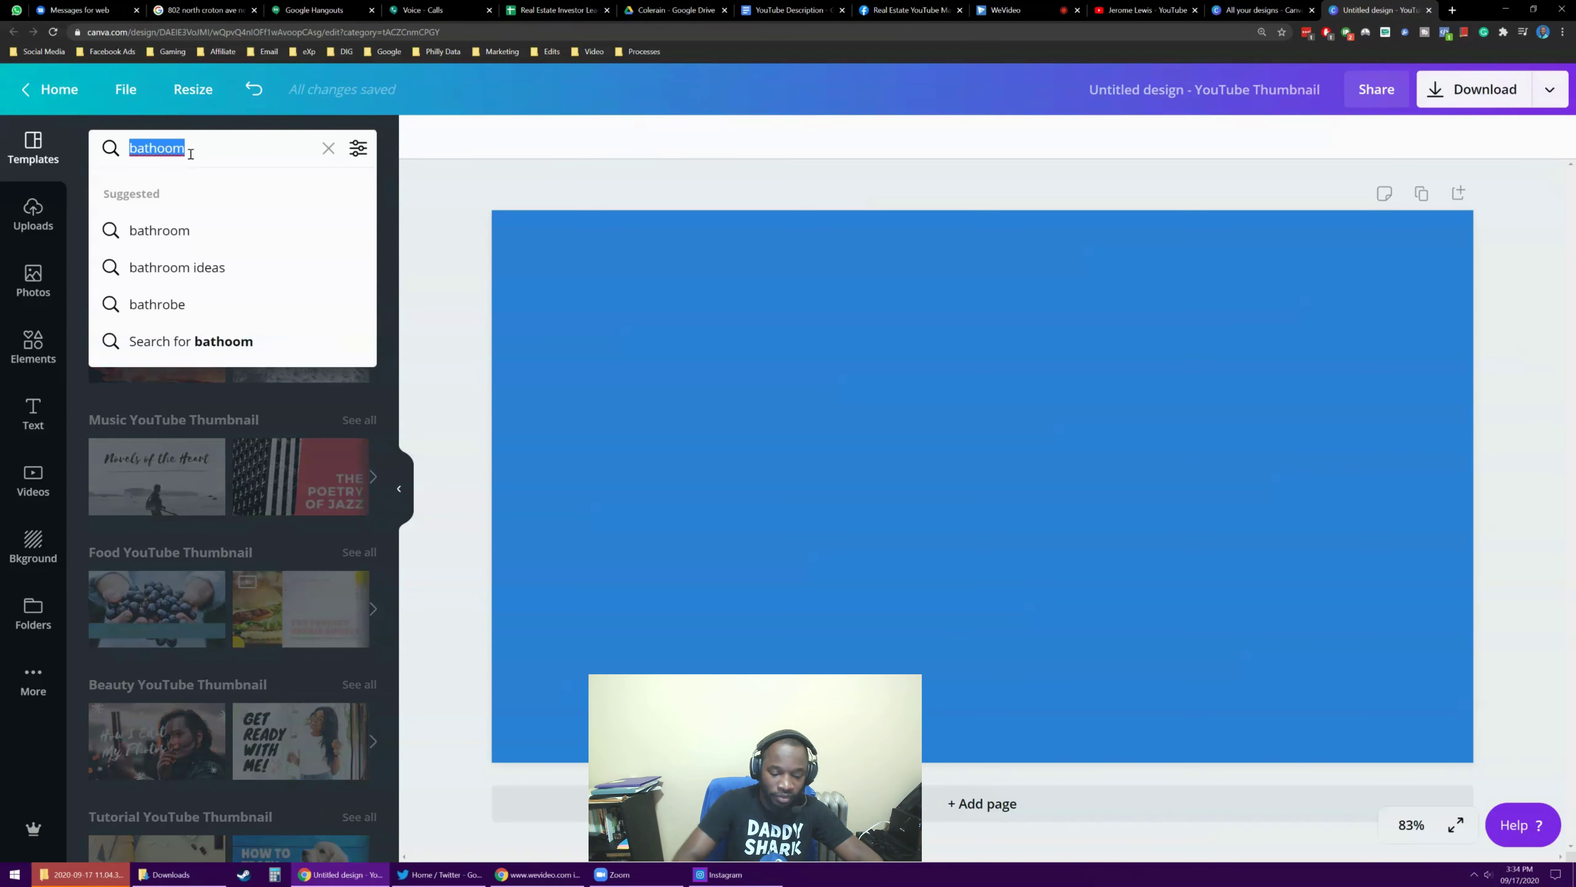
type("bathroom")
key("Return")
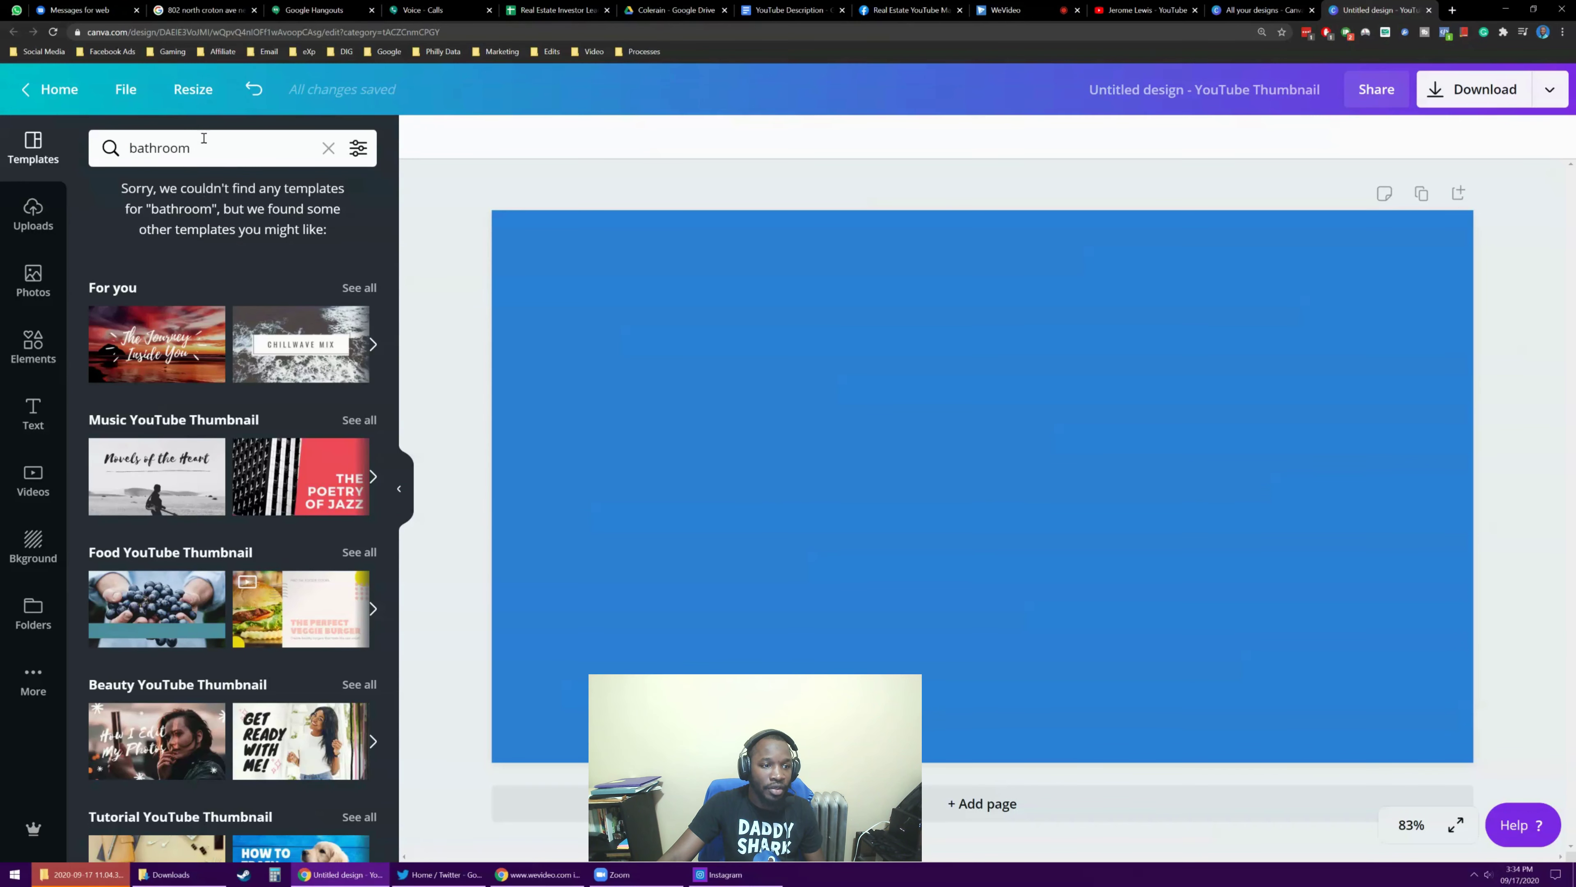
Step: Search the templates for "abandoned house"
double_click(206, 148)
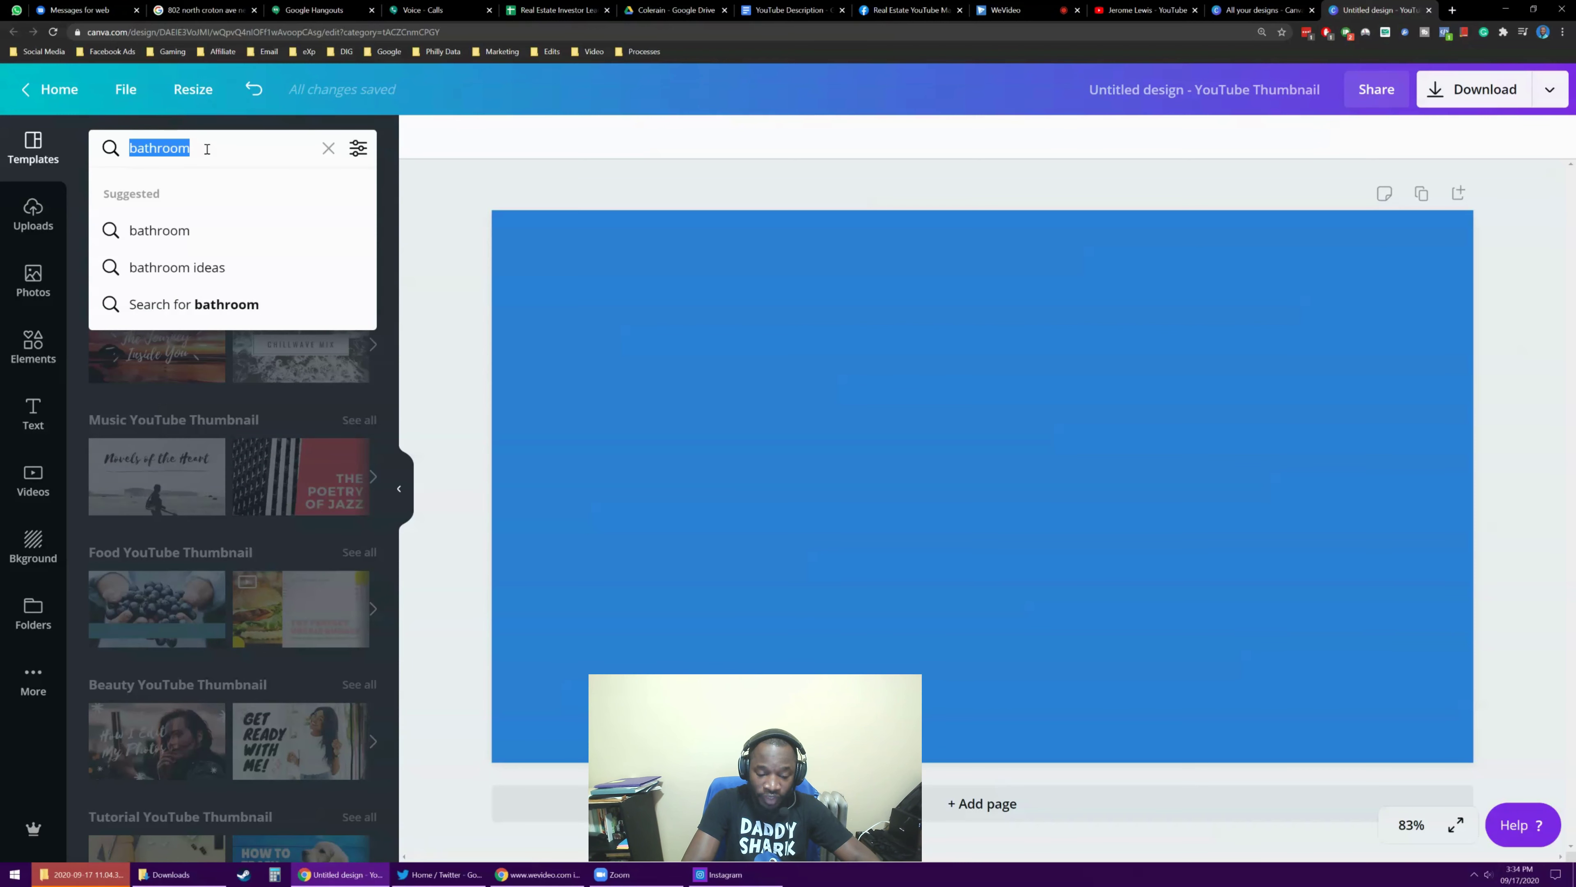
type("aban")
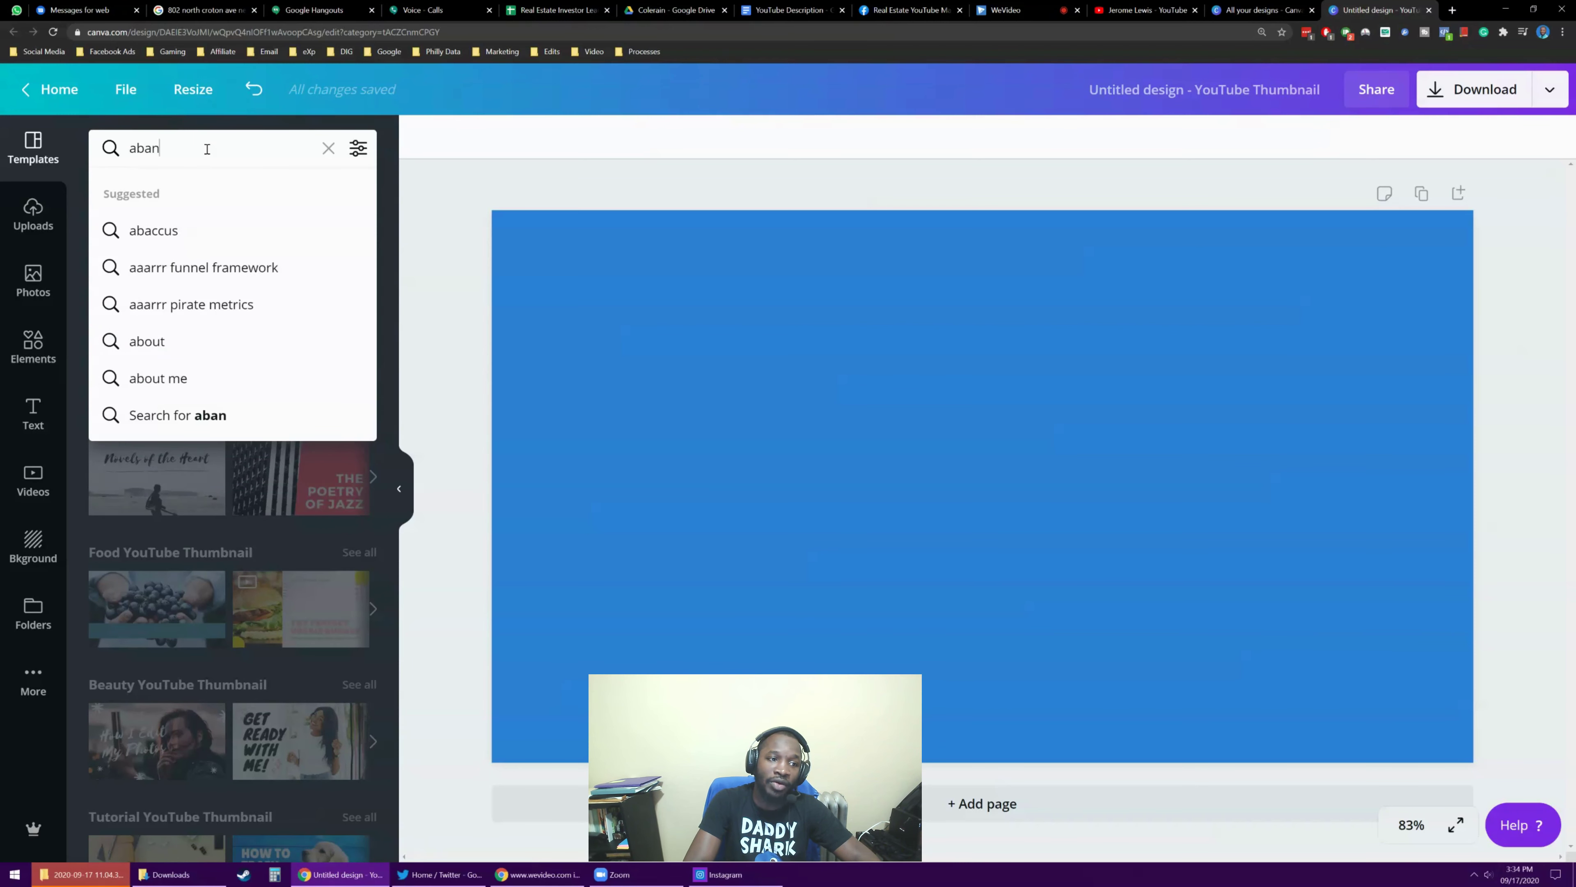
type("doned house")
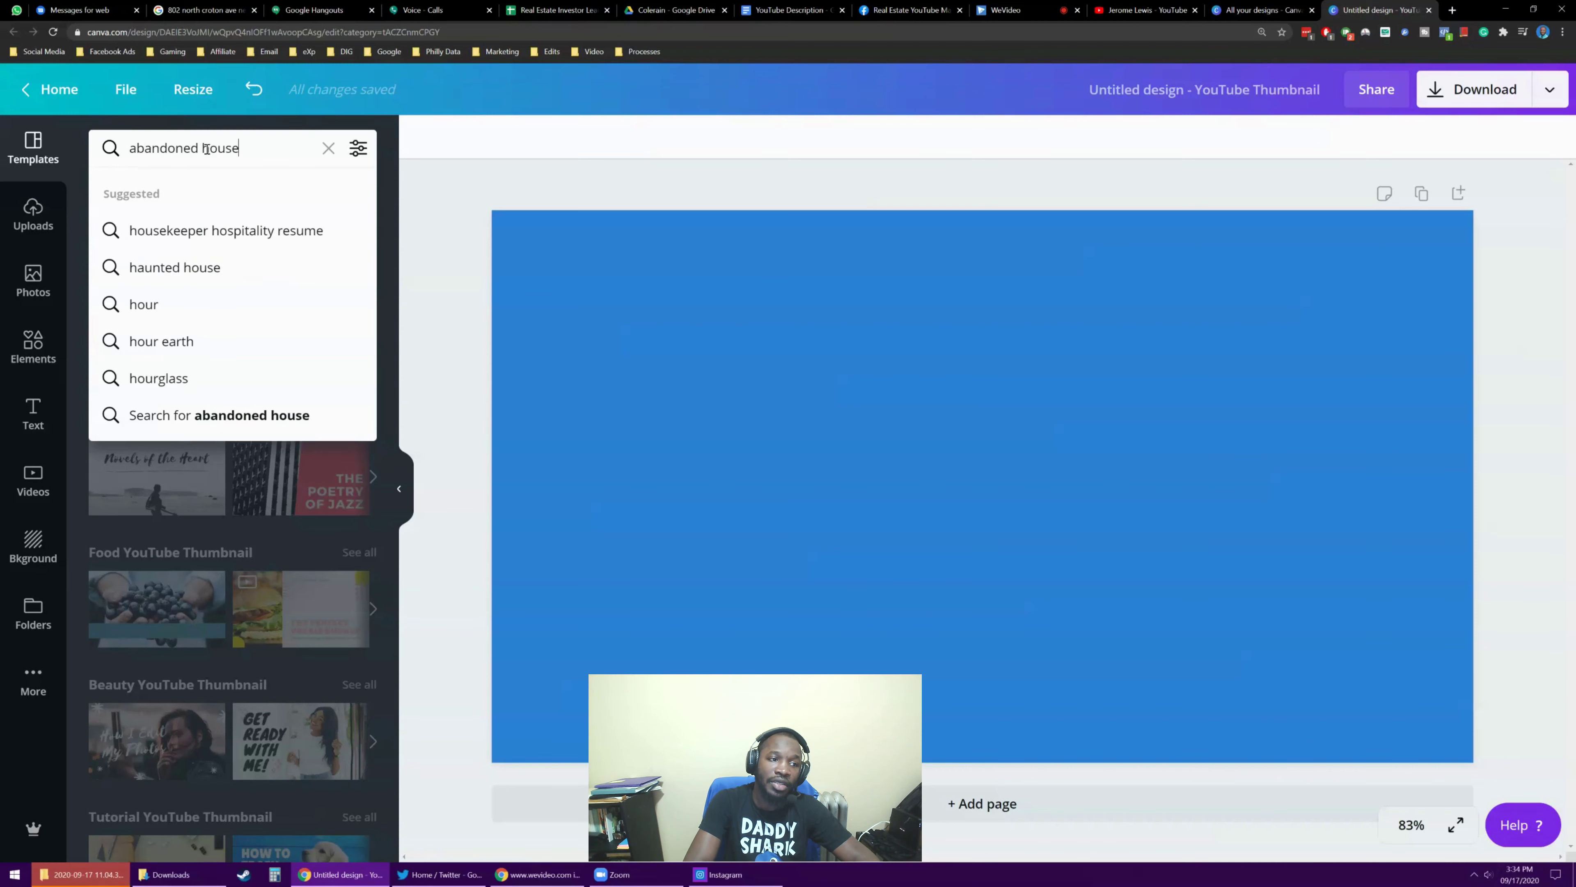
key("Return")
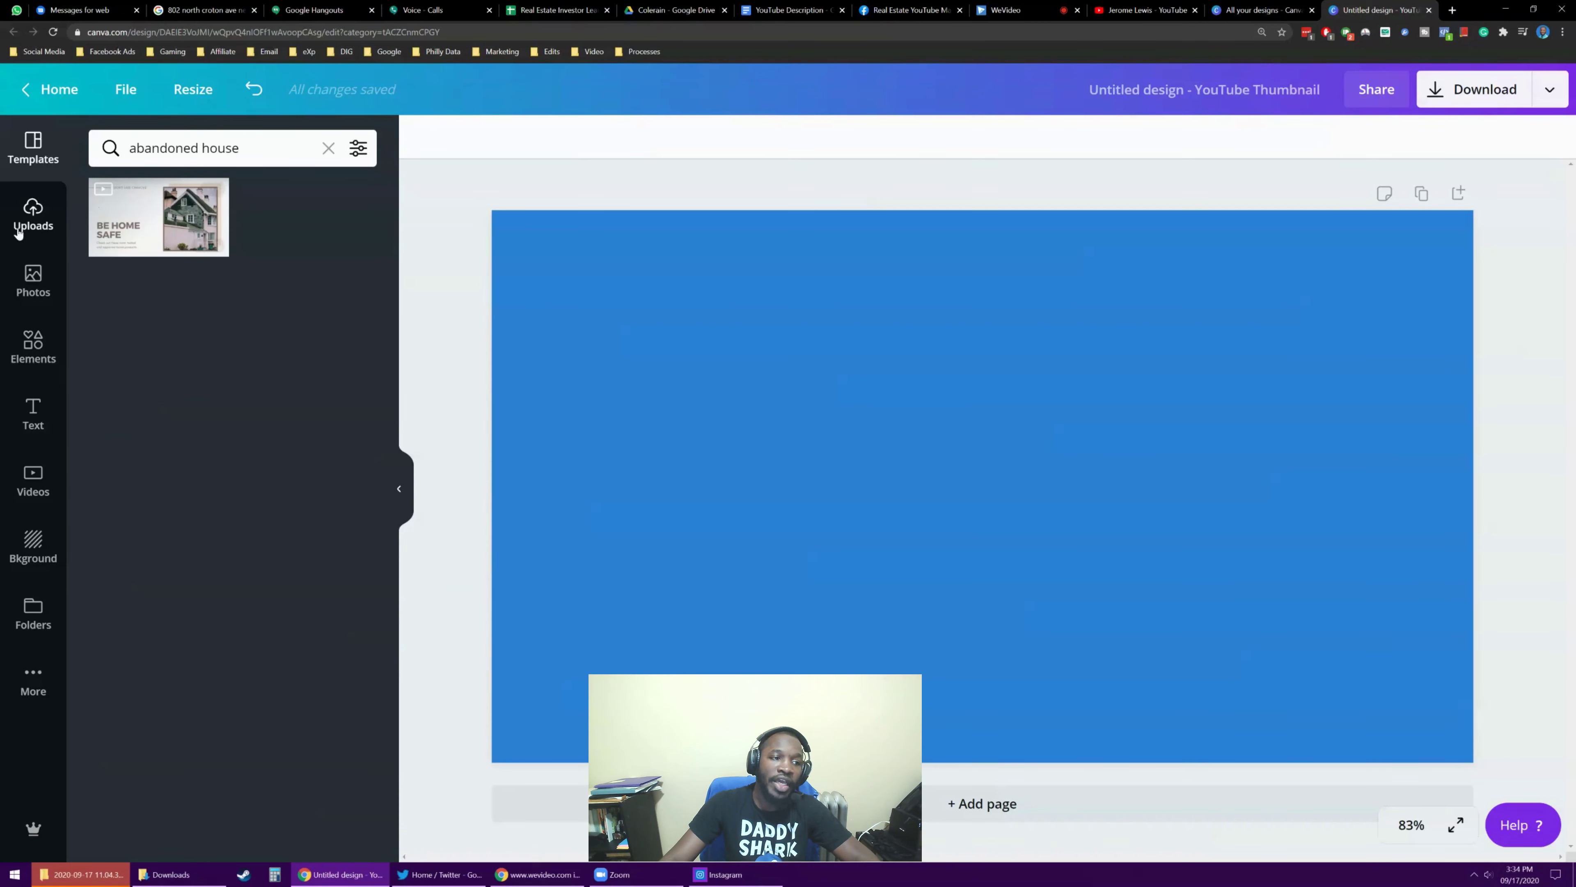
Step: Search the photo library for "bathroom"
left_click(26, 279)
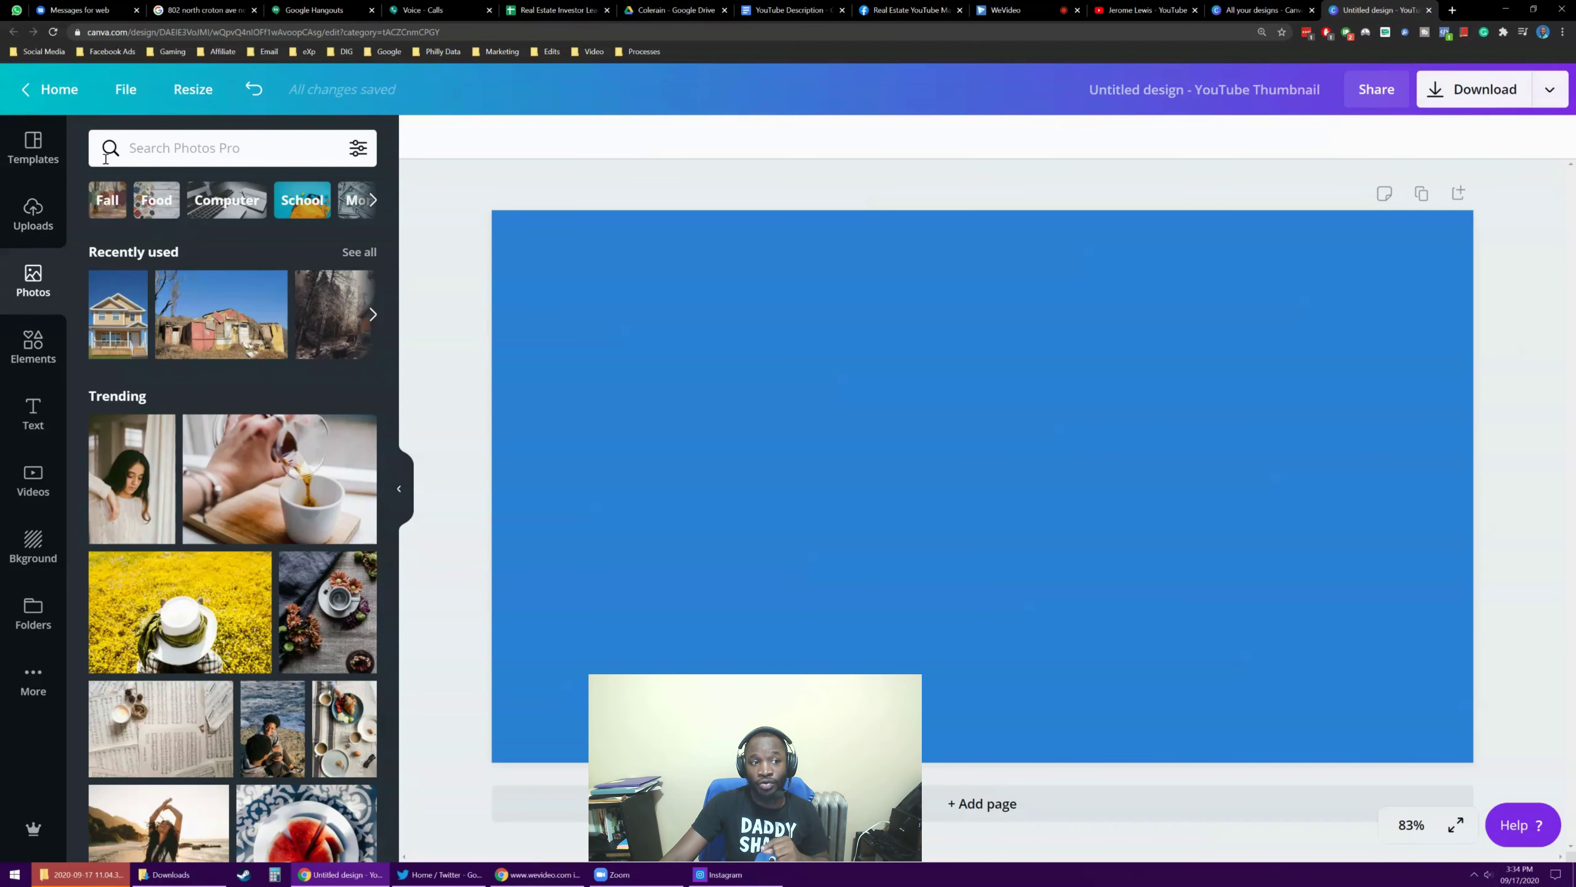
type("bat")
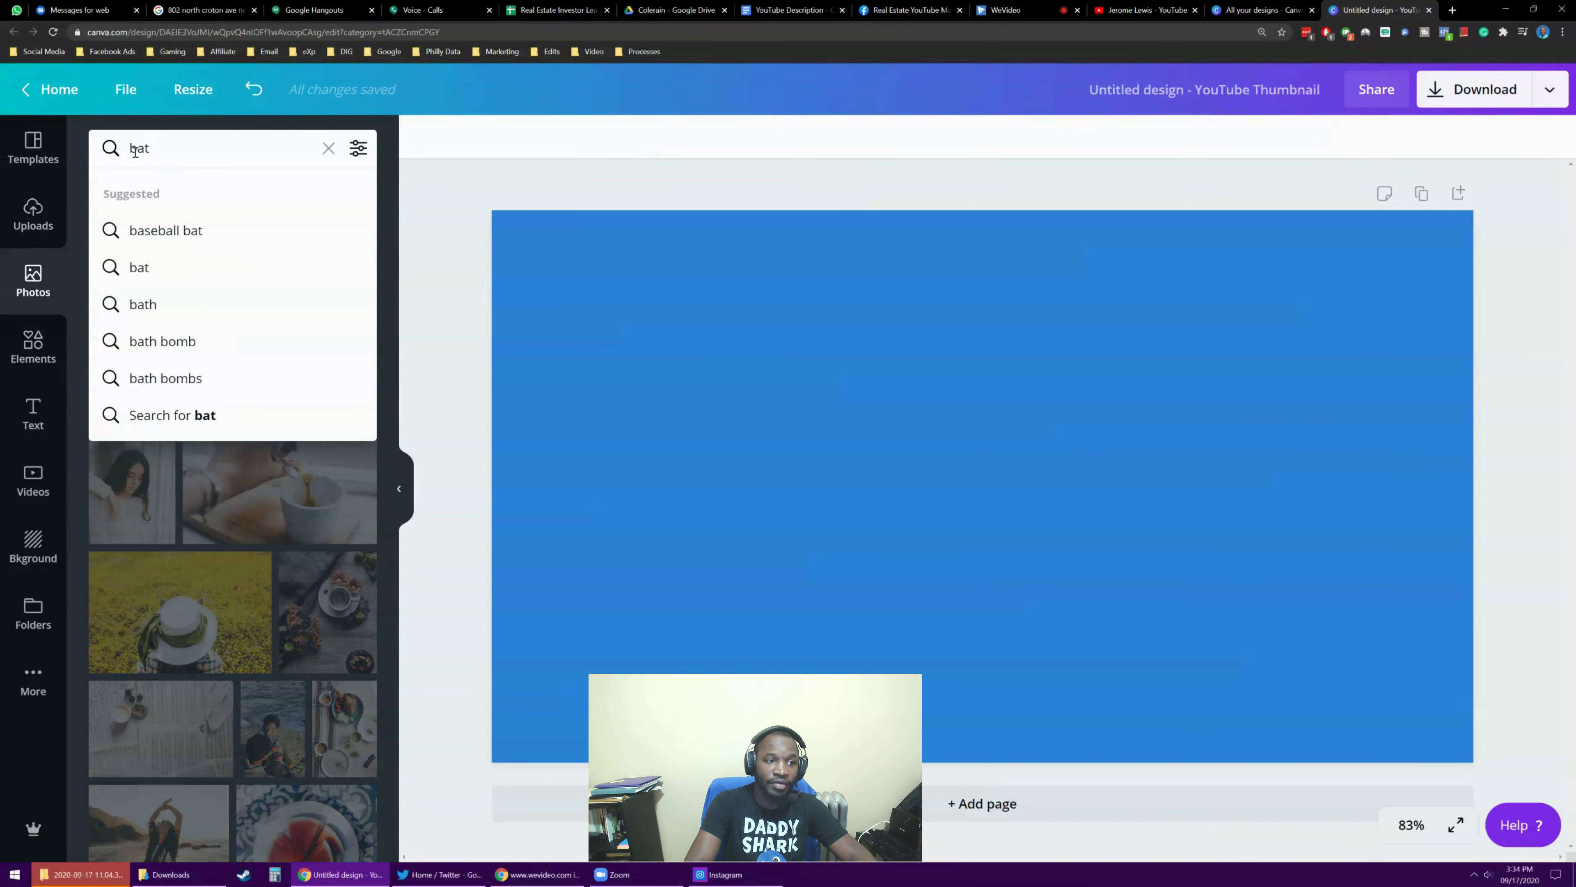
type("hroom")
key("Return")
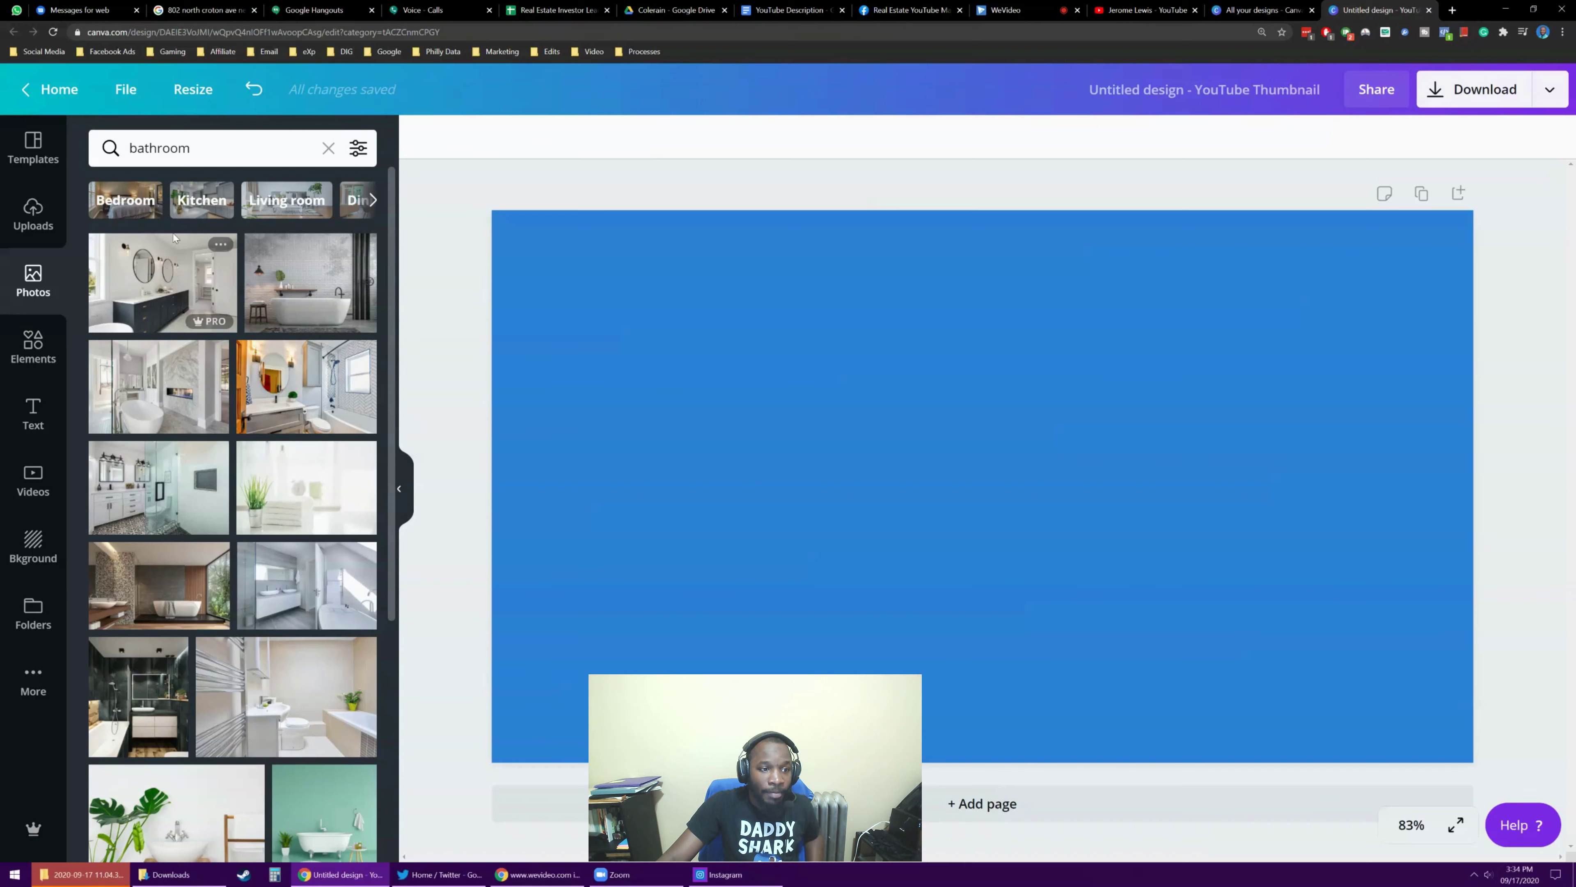
Step: Add the bright bathroom photo with the towel rail, toilet and green plant, shrunk into the lower-right part of the canvas
scroll(367, 526, "down", 3)
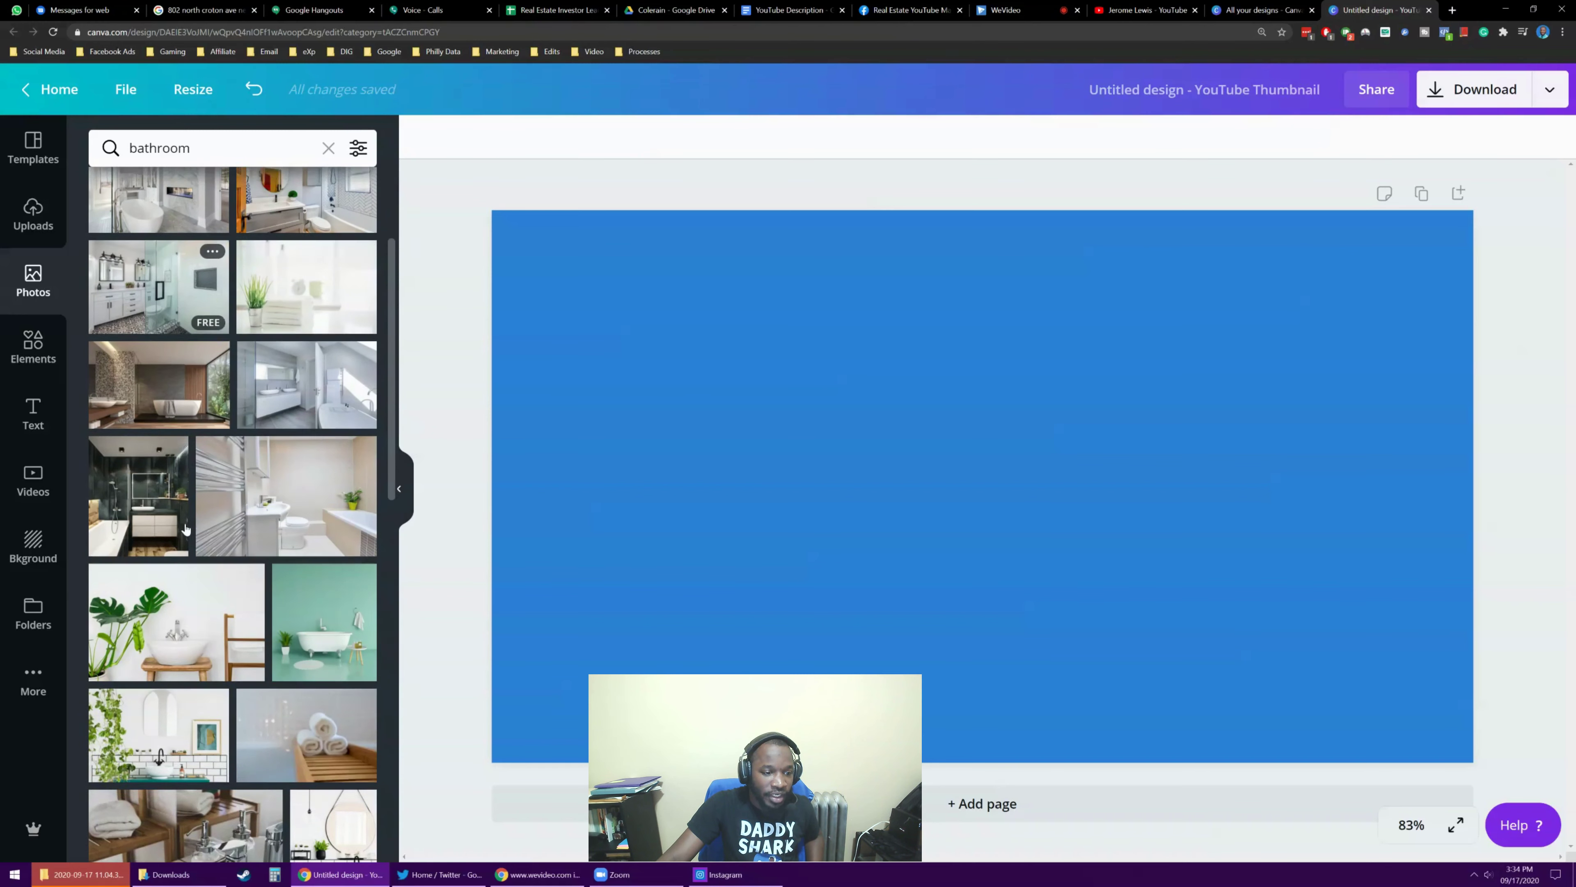
left_click(313, 514)
left_click_drag(647, 265, 982, 485)
left_click_drag(1136, 665, 1243, 665)
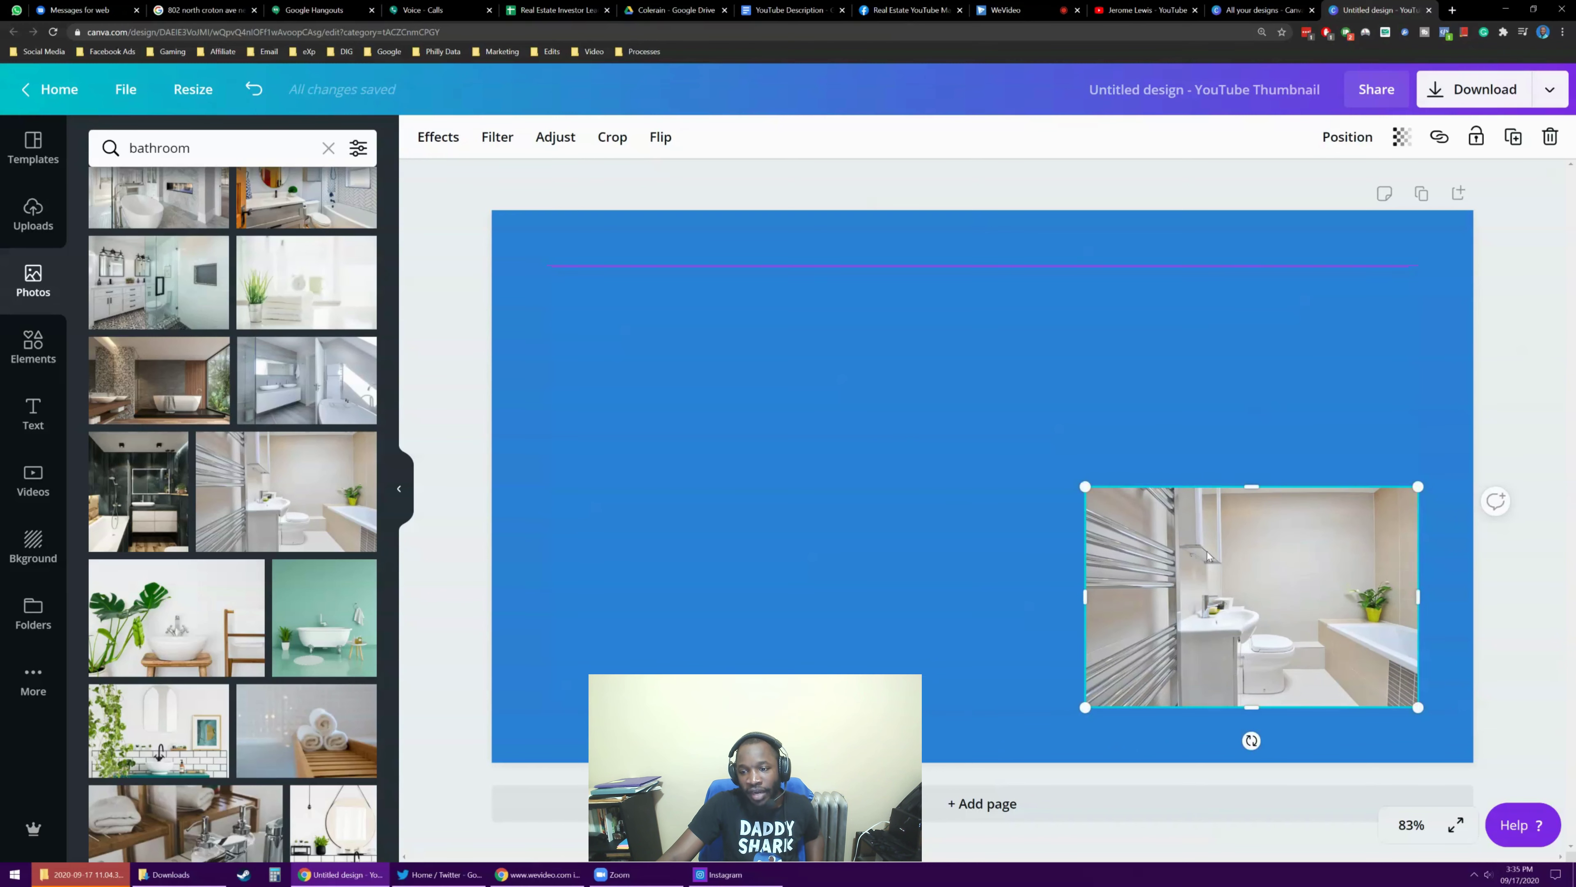
Step: Change the photo search to "dirty bathroom"
left_click(230, 156)
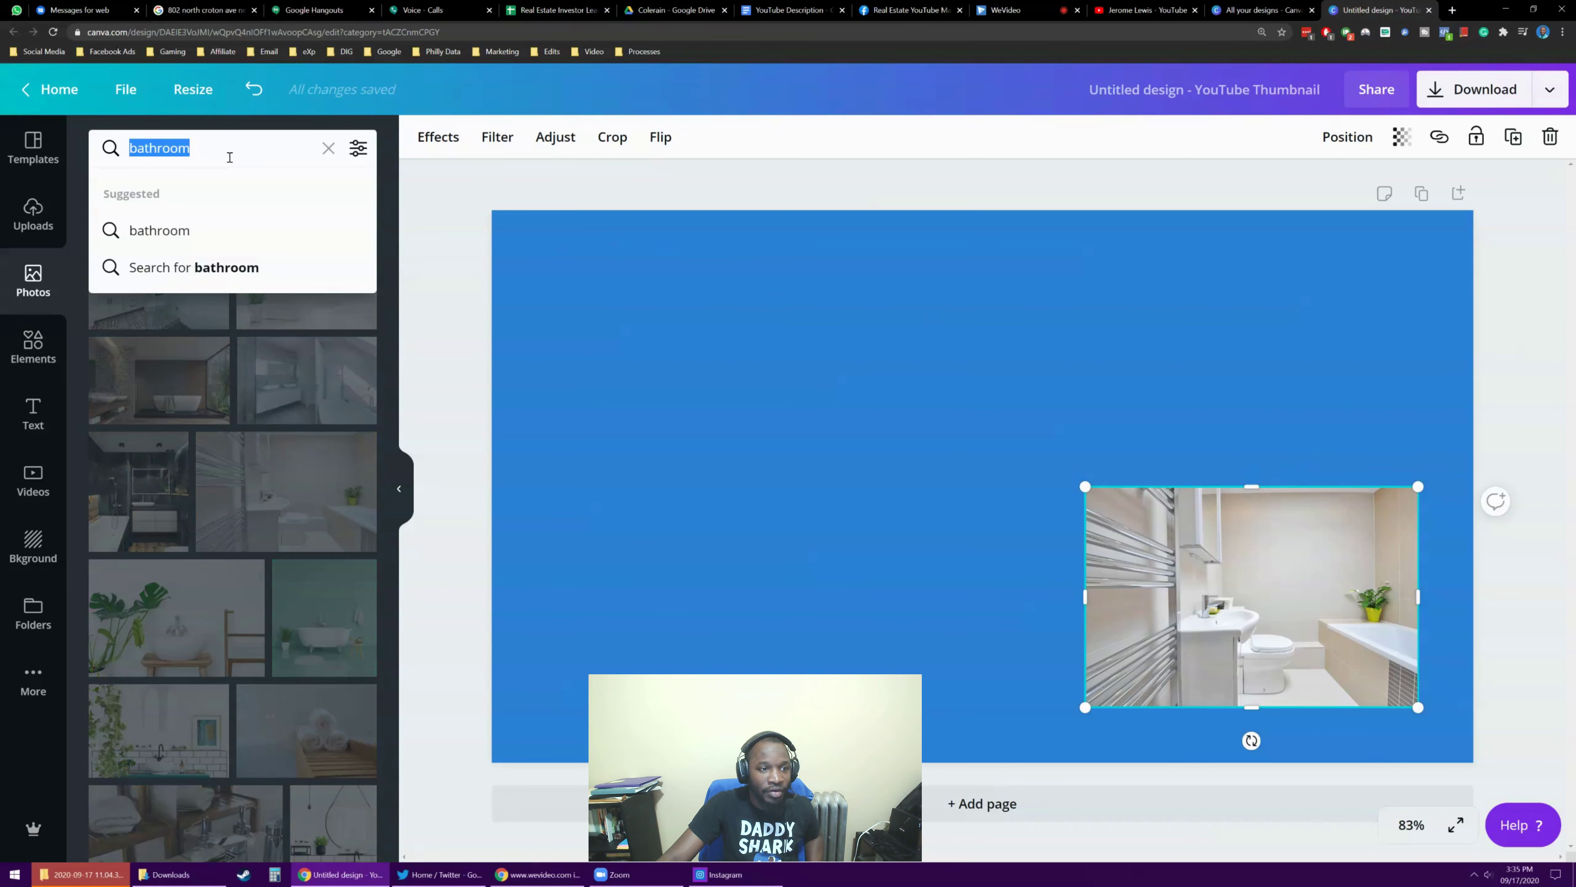
key("Left")
type("dirr")
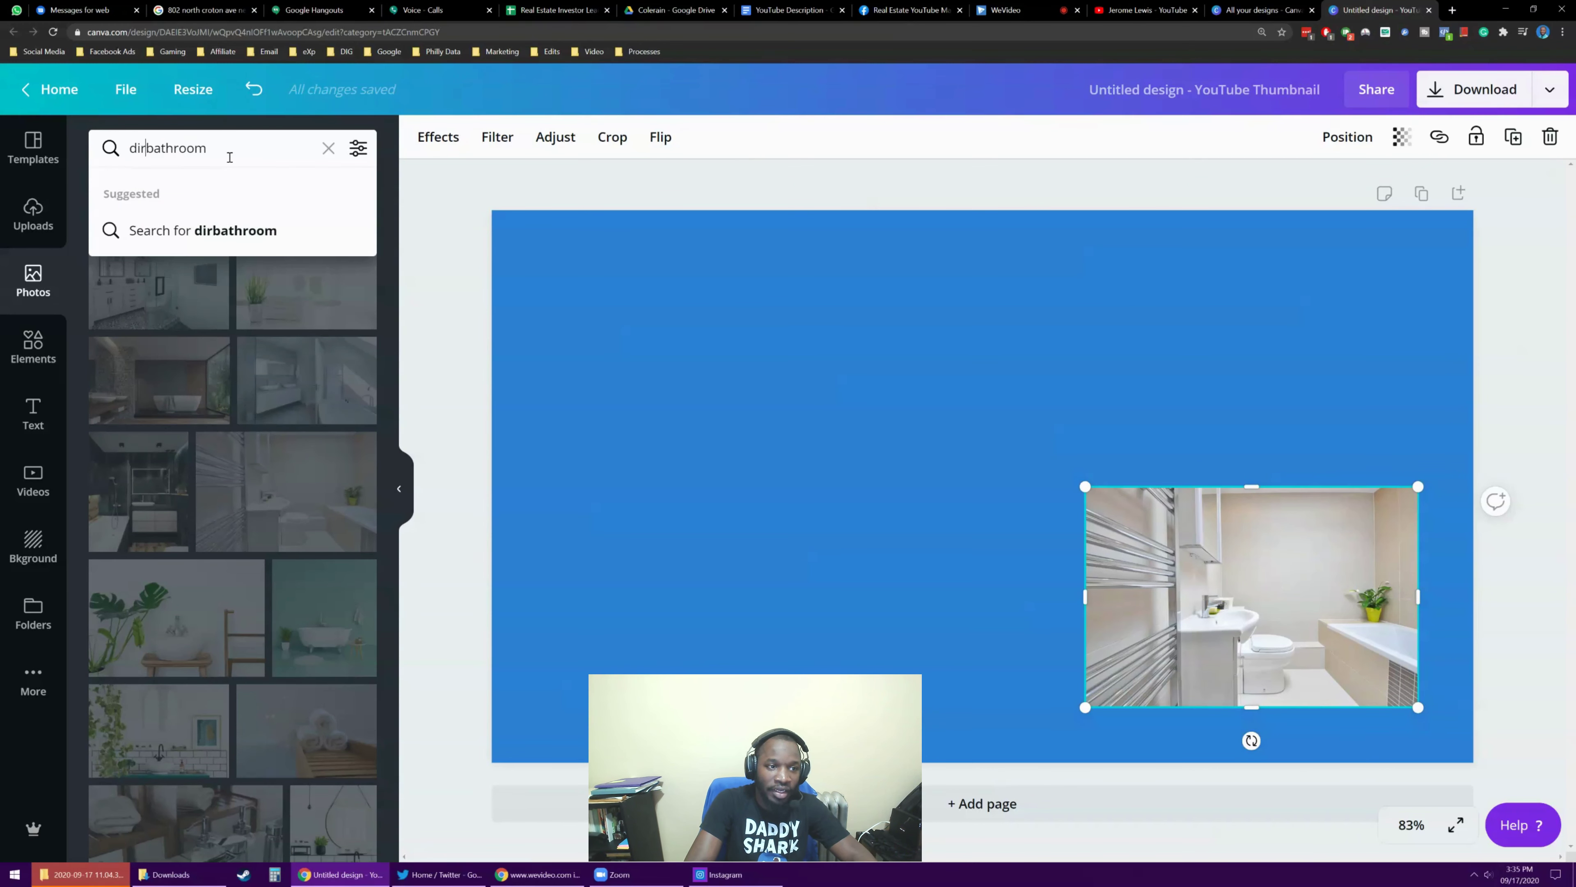
key("BackSpace")
type("ty")
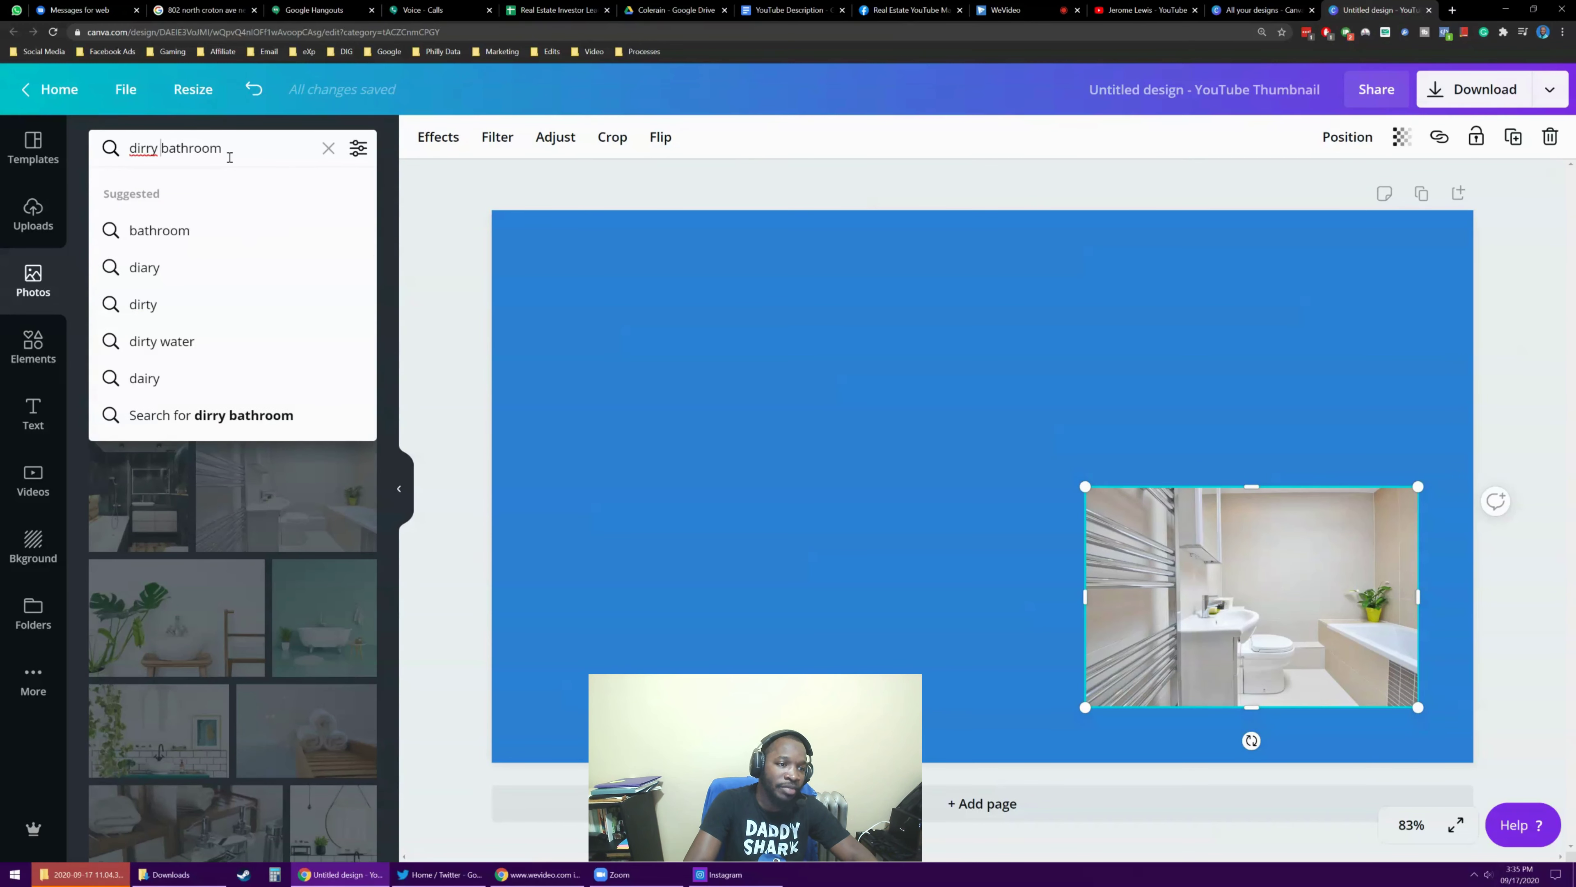
key("Return")
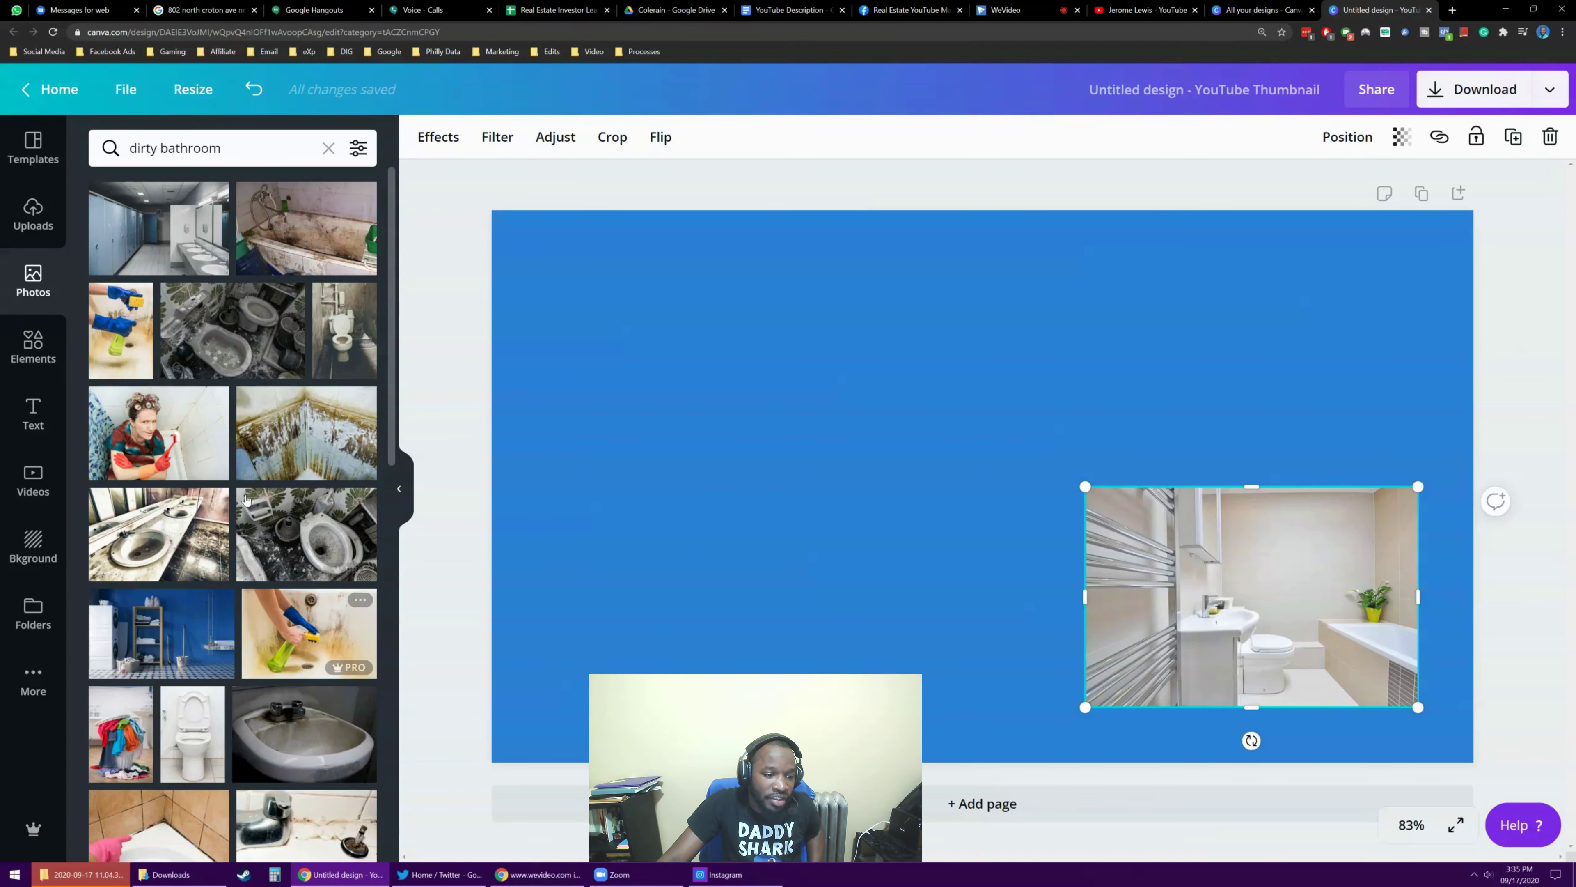
Step: Browse the dirty bathroom photos and add the dark one with the grimy bidet, toilet and floral tiles to the canvas
scroll(281, 581, "down", 5)
scroll(281, 581, "down", 3)
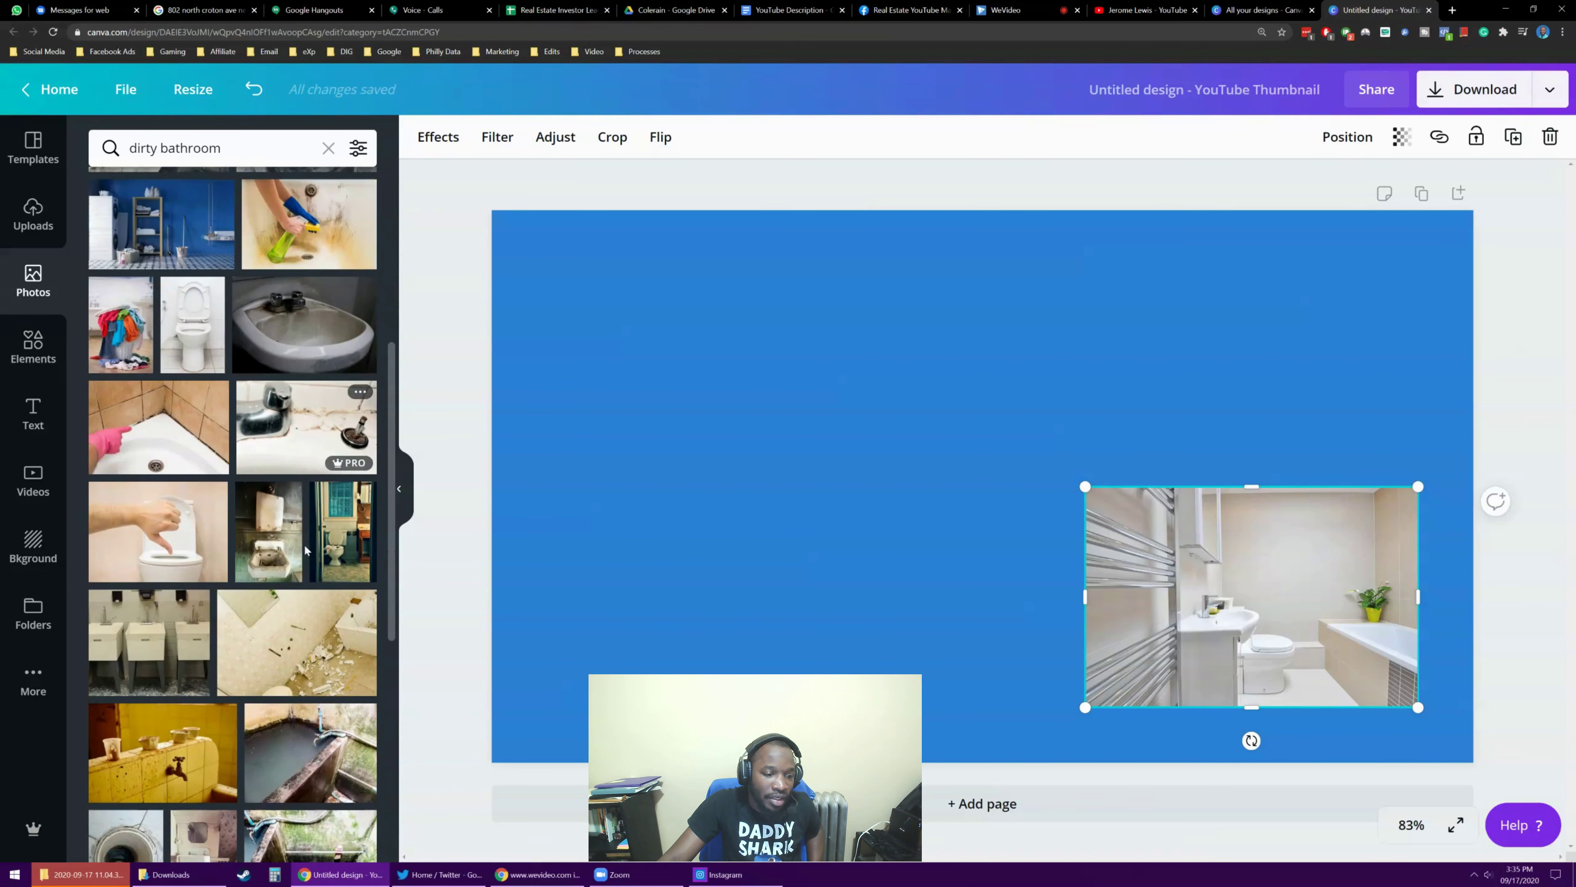
scroll(267, 534, "down", 2)
scroll(351, 521, "down", 3)
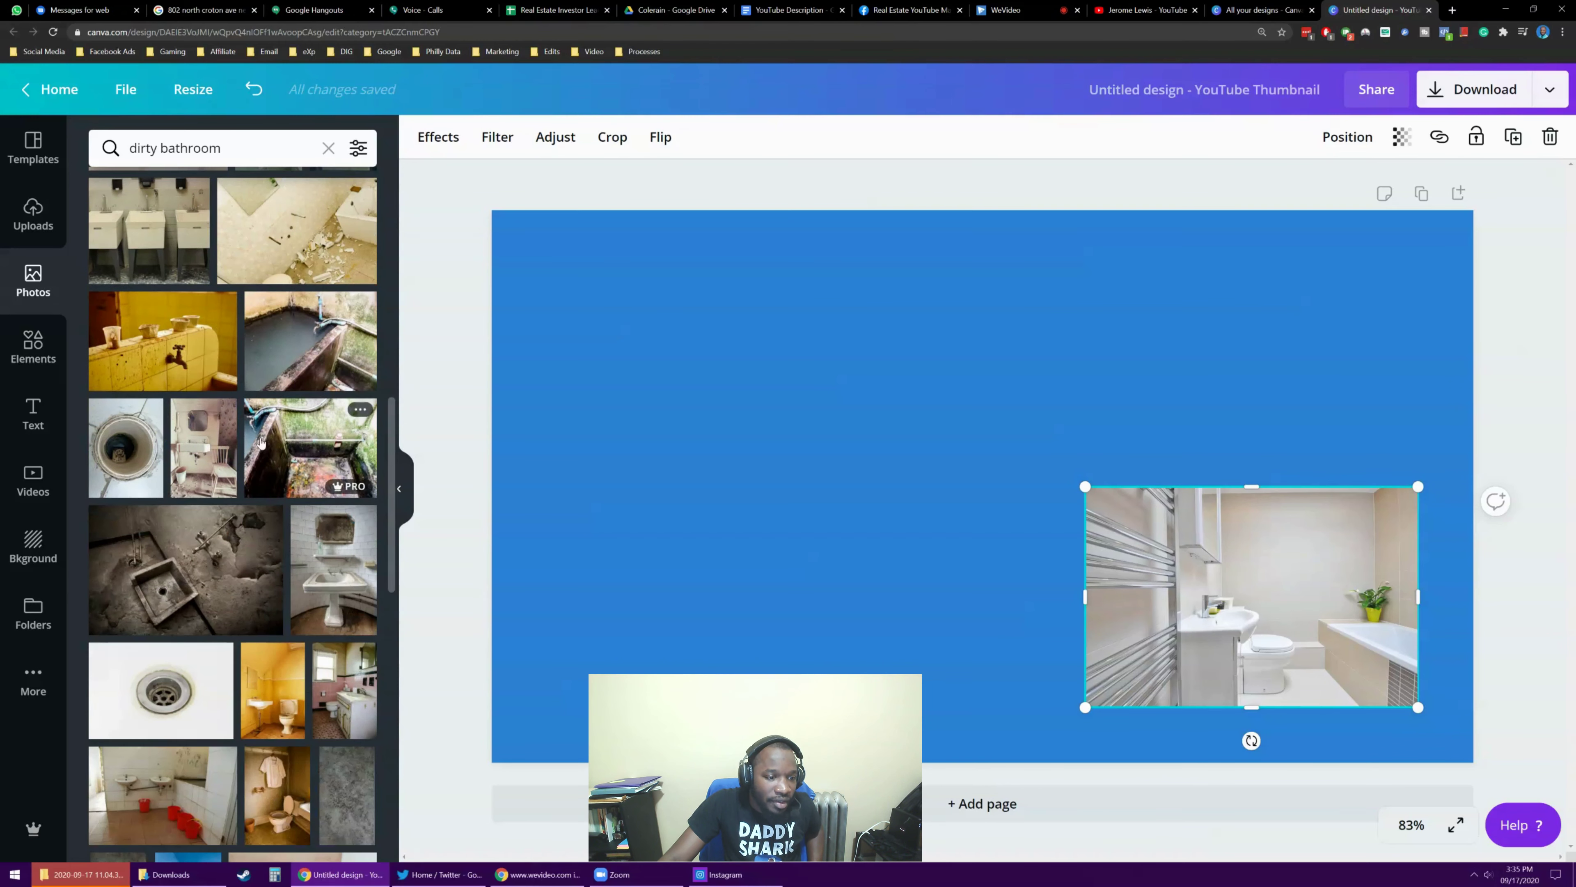
scroll(280, 491, "down", 1)
scroll(258, 471, "down", 1)
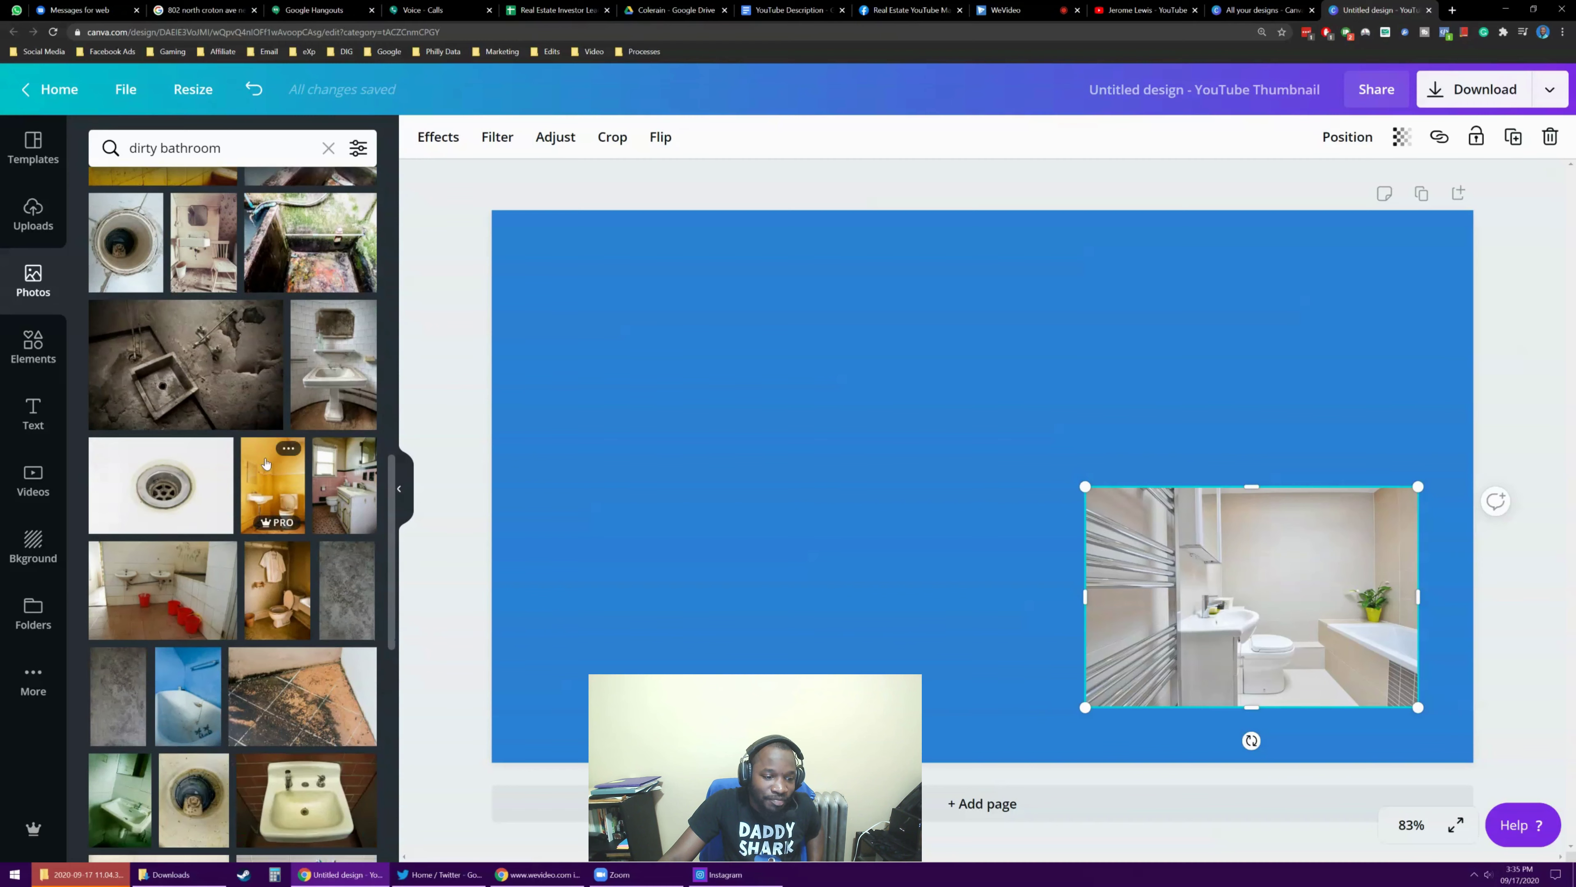
scroll(298, 492, "up", 10)
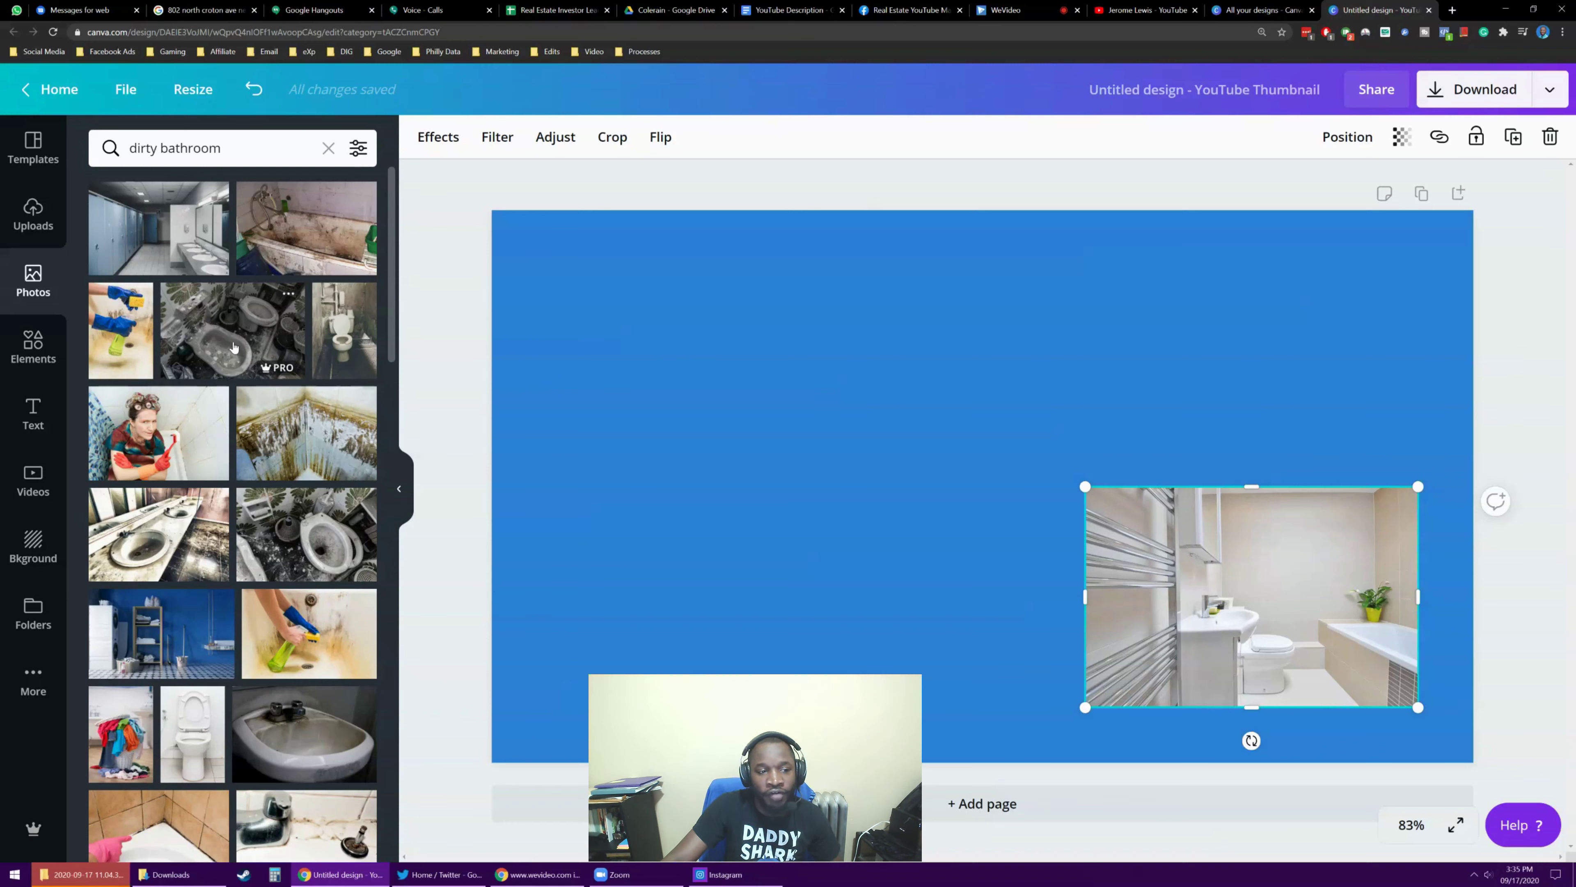
left_click(247, 341)
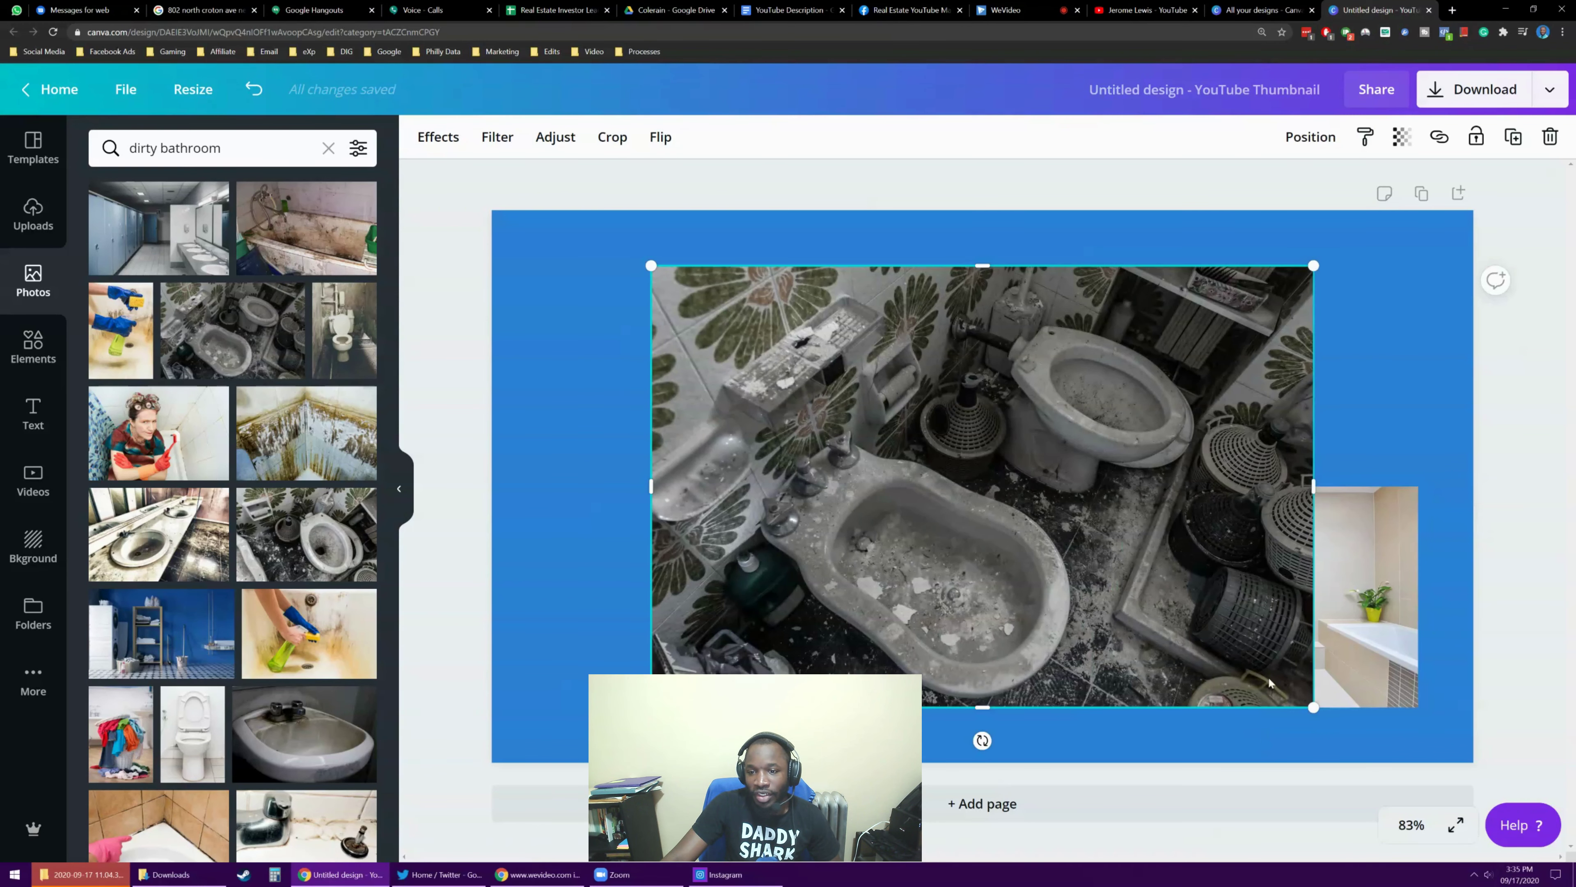
Step: Resize and align the two photos side by side at matching size, with the dirty bathroom on the left and the clean one on the right
left_click_drag(1312, 708, 953, 466)
left_click_drag(731, 304, 571, 338)
left_click_drag(1253, 557, 1214, 359)
left_click_drag(615, 345, 705, 344)
left_click_drag(594, 302, 468, 222)
left_click_drag(616, 359, 684, 508)
left_click_drag(1240, 373, 1225, 490)
left_click_drag(1364, 407, 1481, 328)
left_click_drag(1316, 449, 1270, 491)
left_click_drag(1426, 664, 1402, 649)
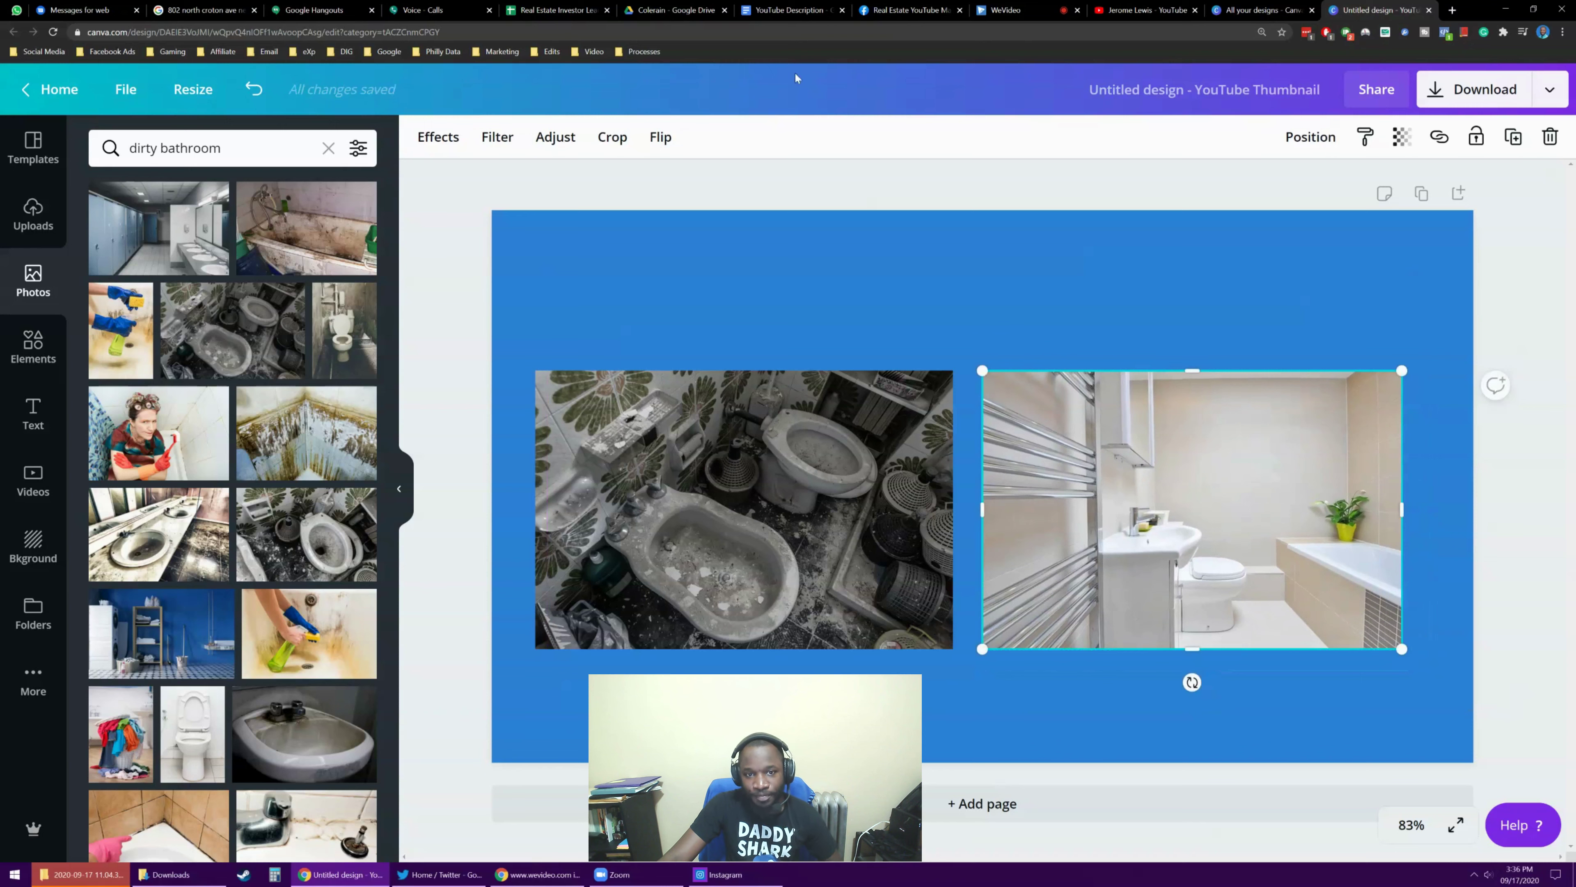
left_click(825, 190)
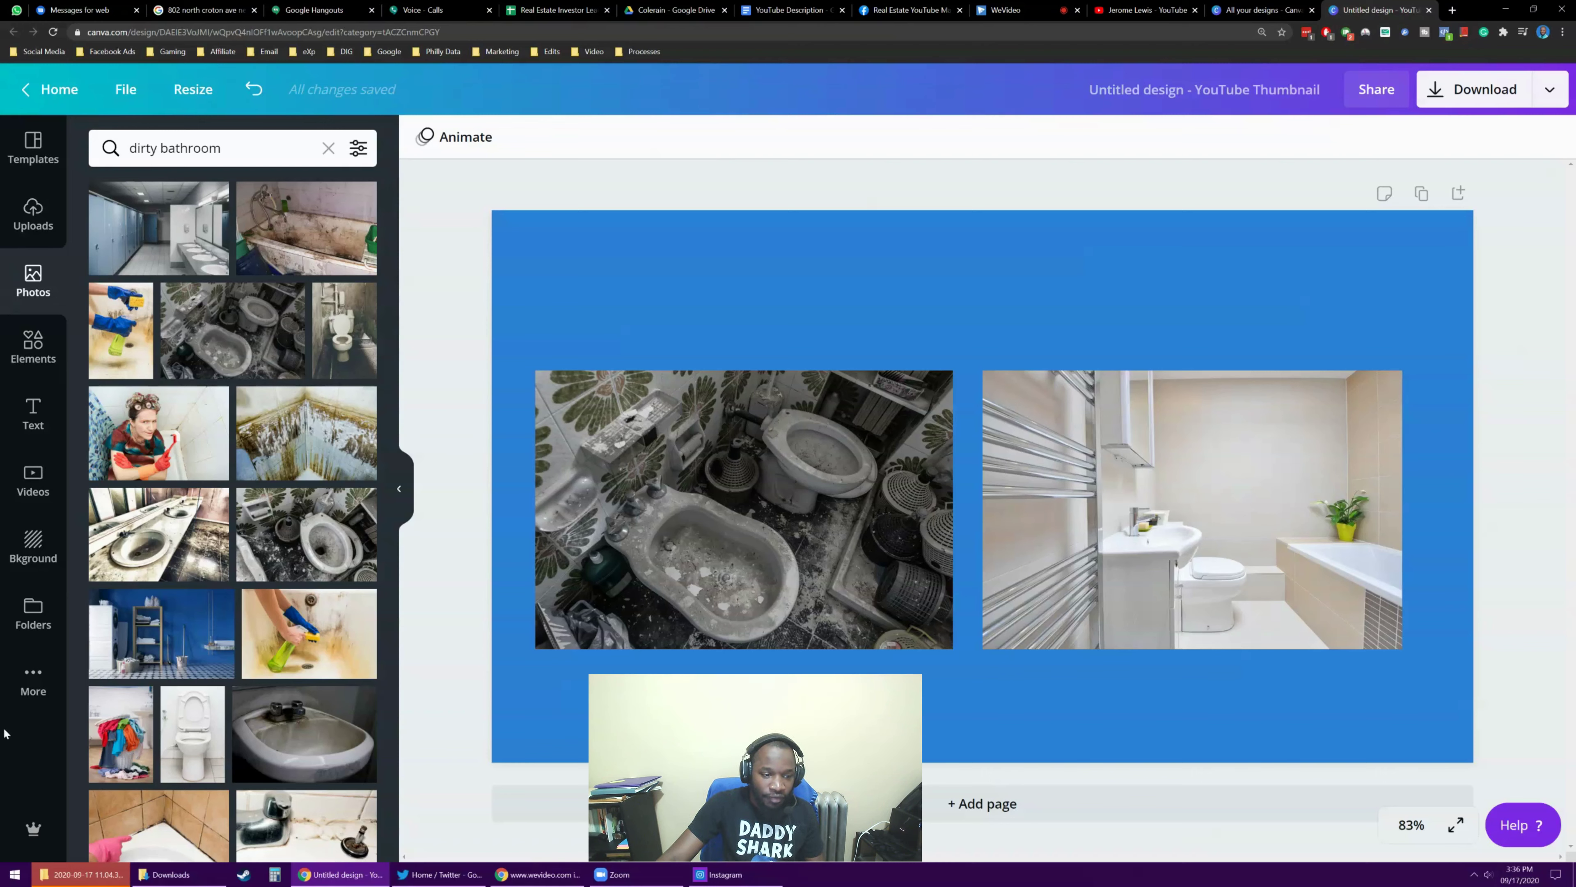
Step: Add a heading reading "Before", checking the wording on the group member's Facebook thumbnail
left_click(33, 402)
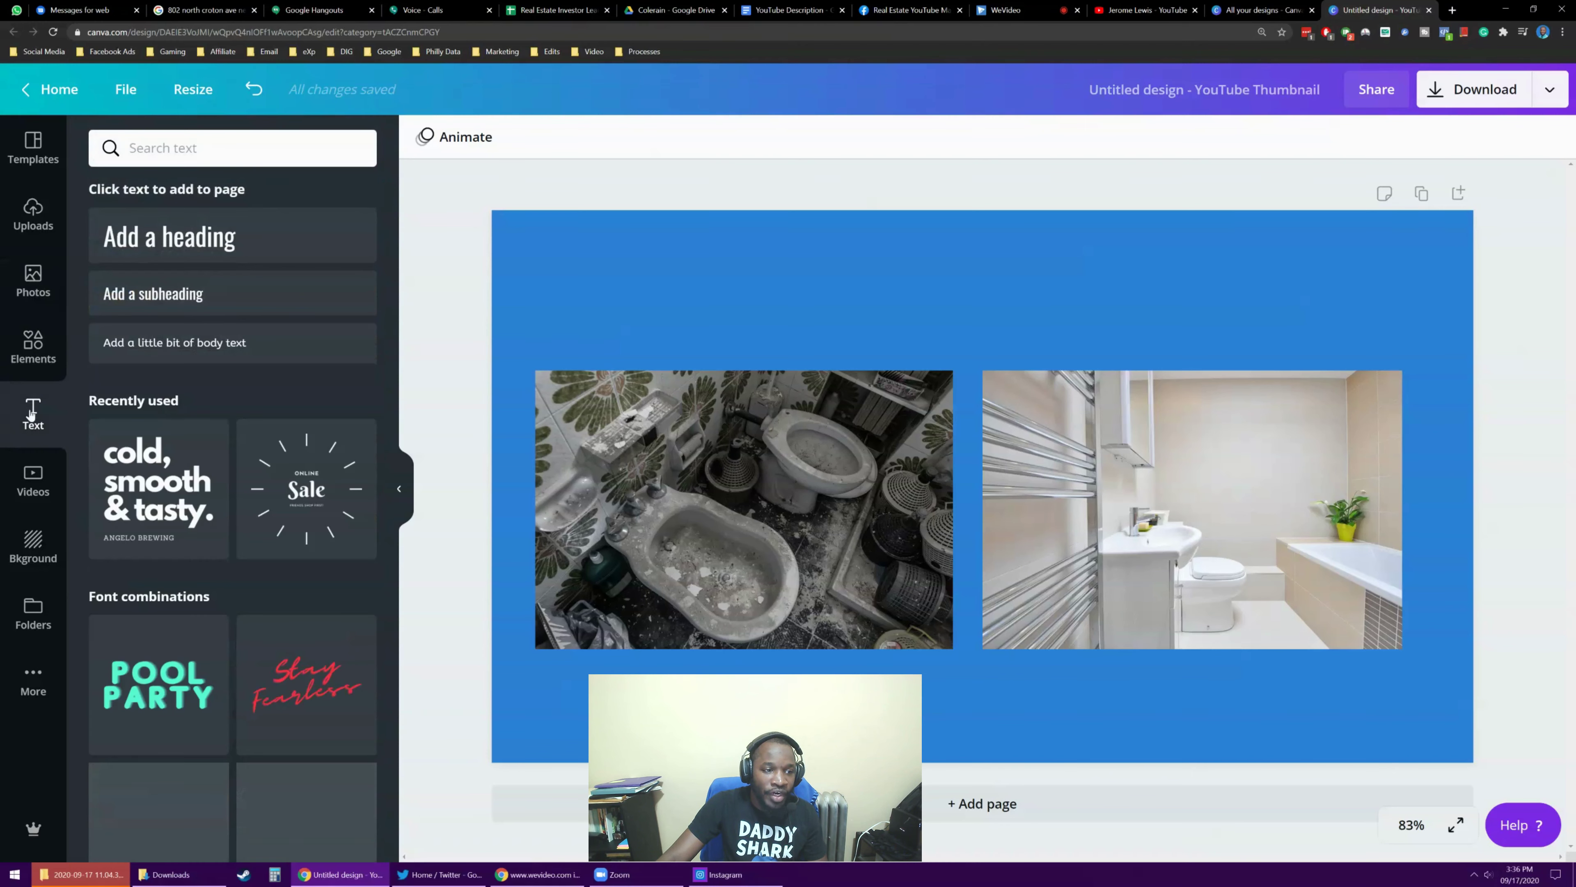
left_click(199, 233)
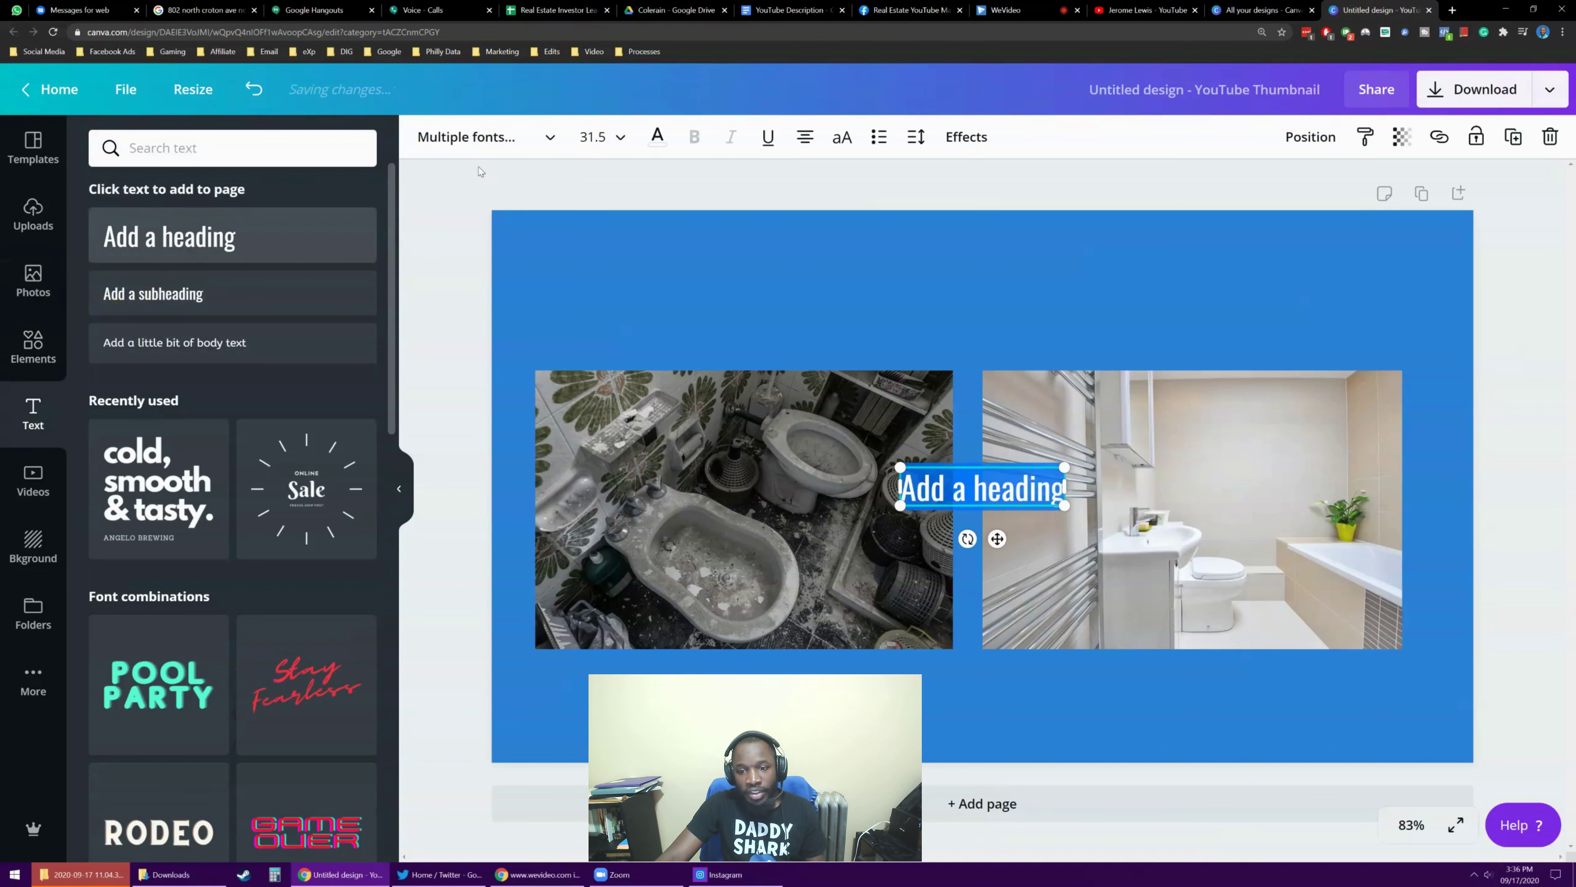
double_click(969, 492)
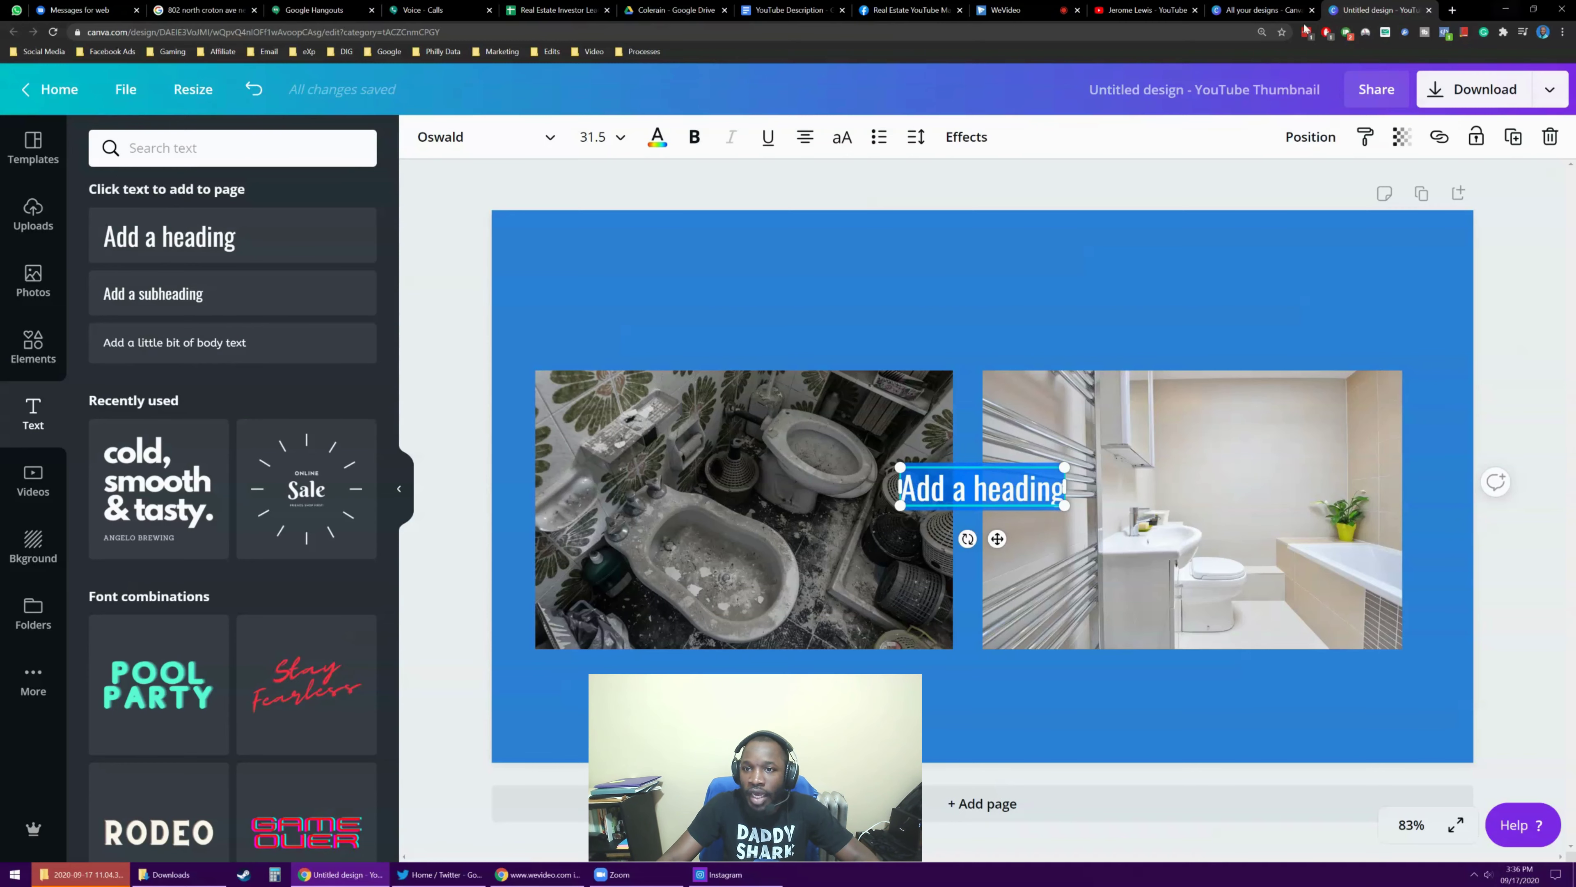
left_click(908, 10)
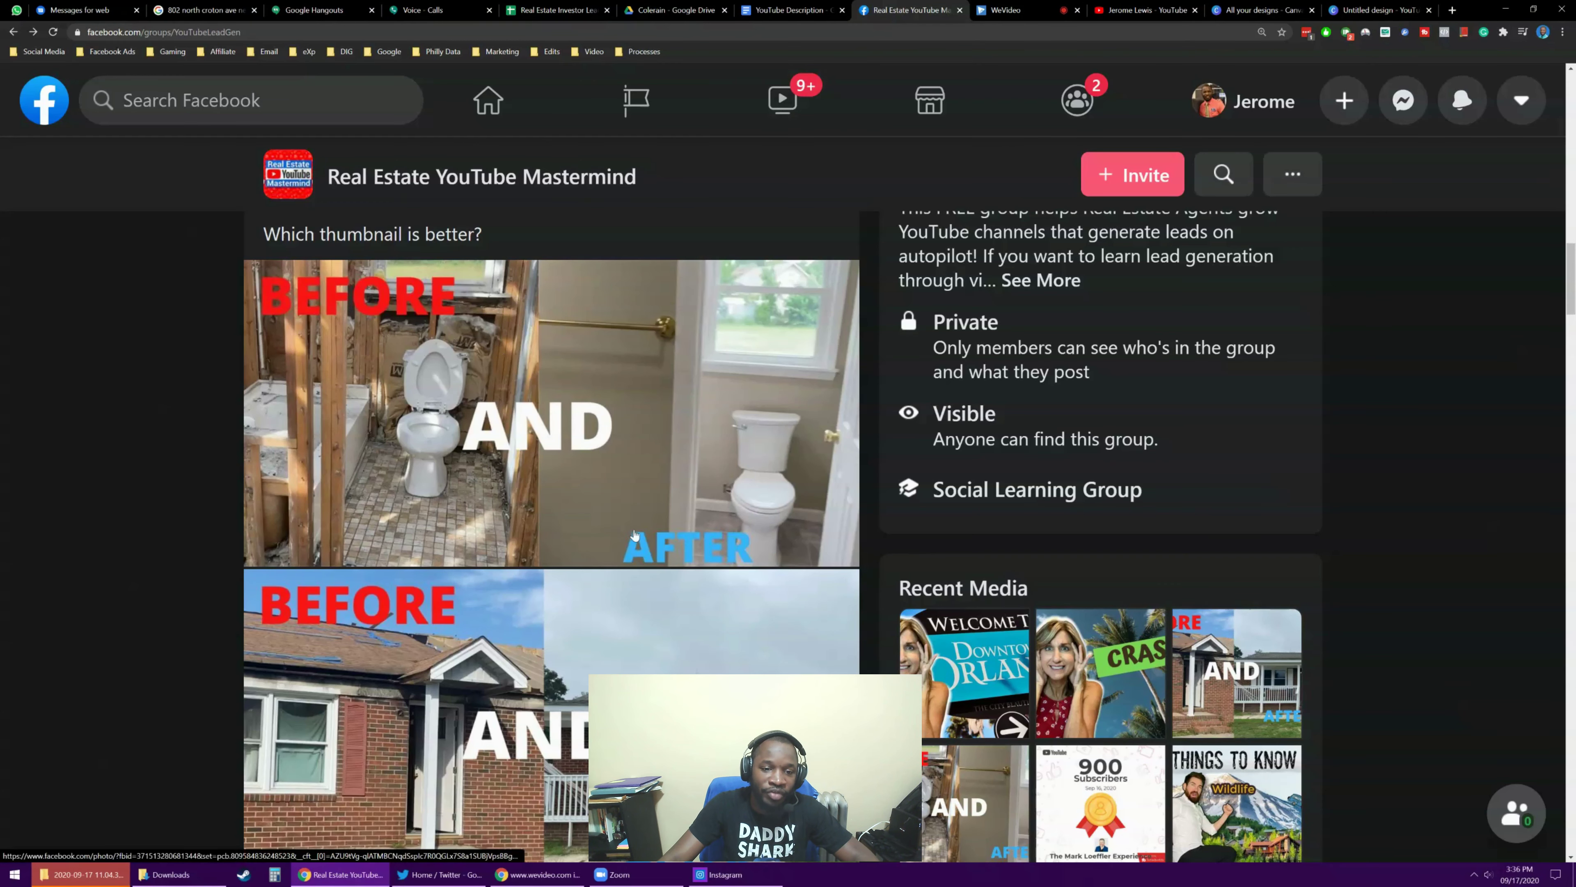
left_click(1360, 9)
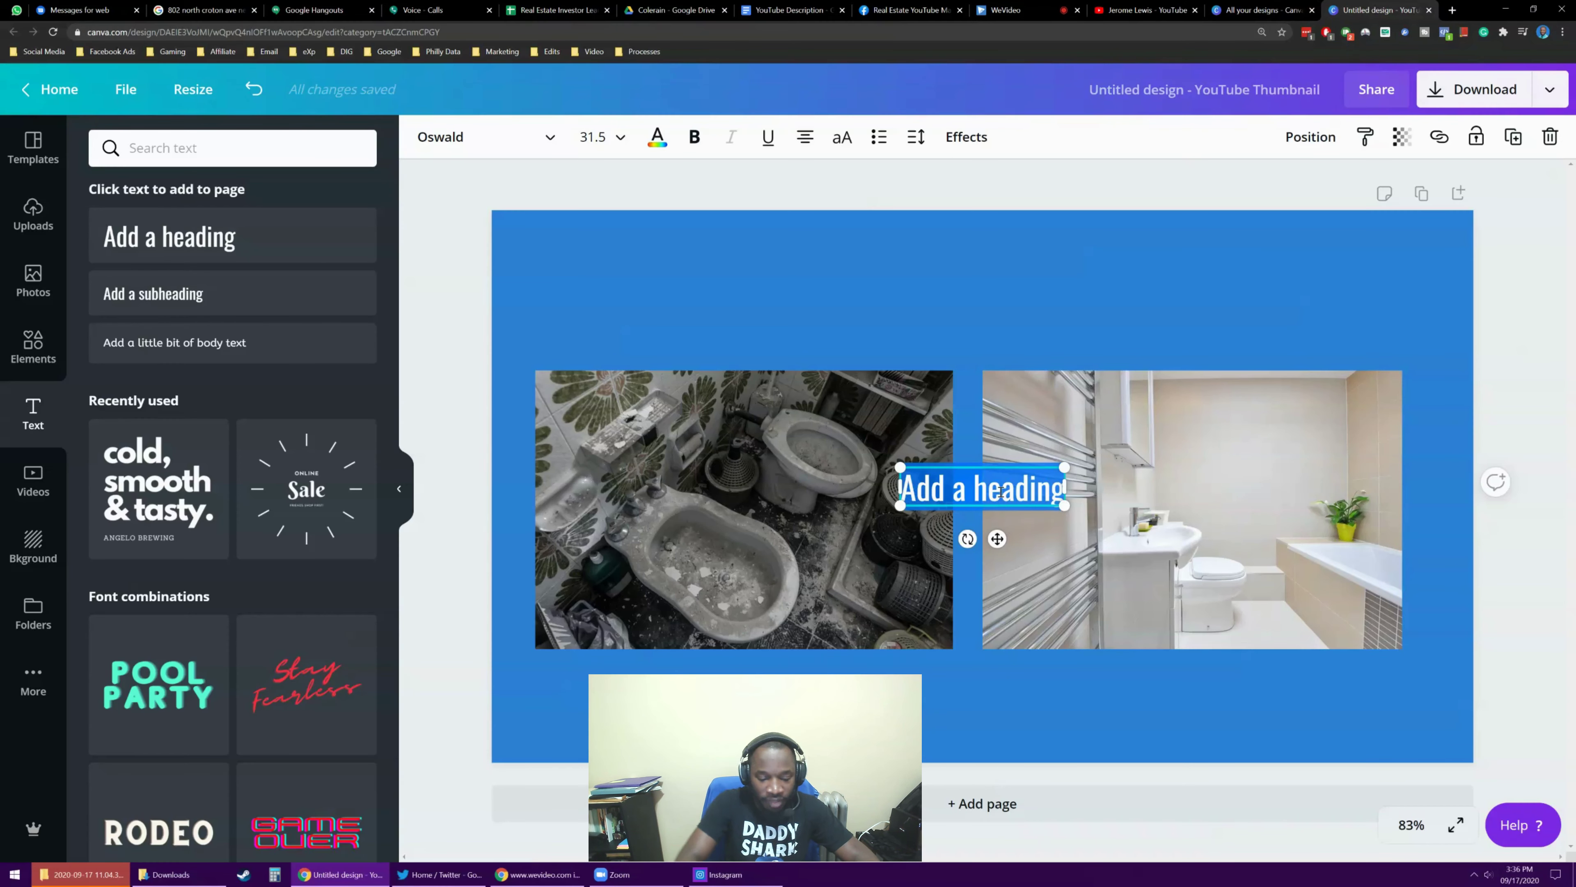
type("Before")
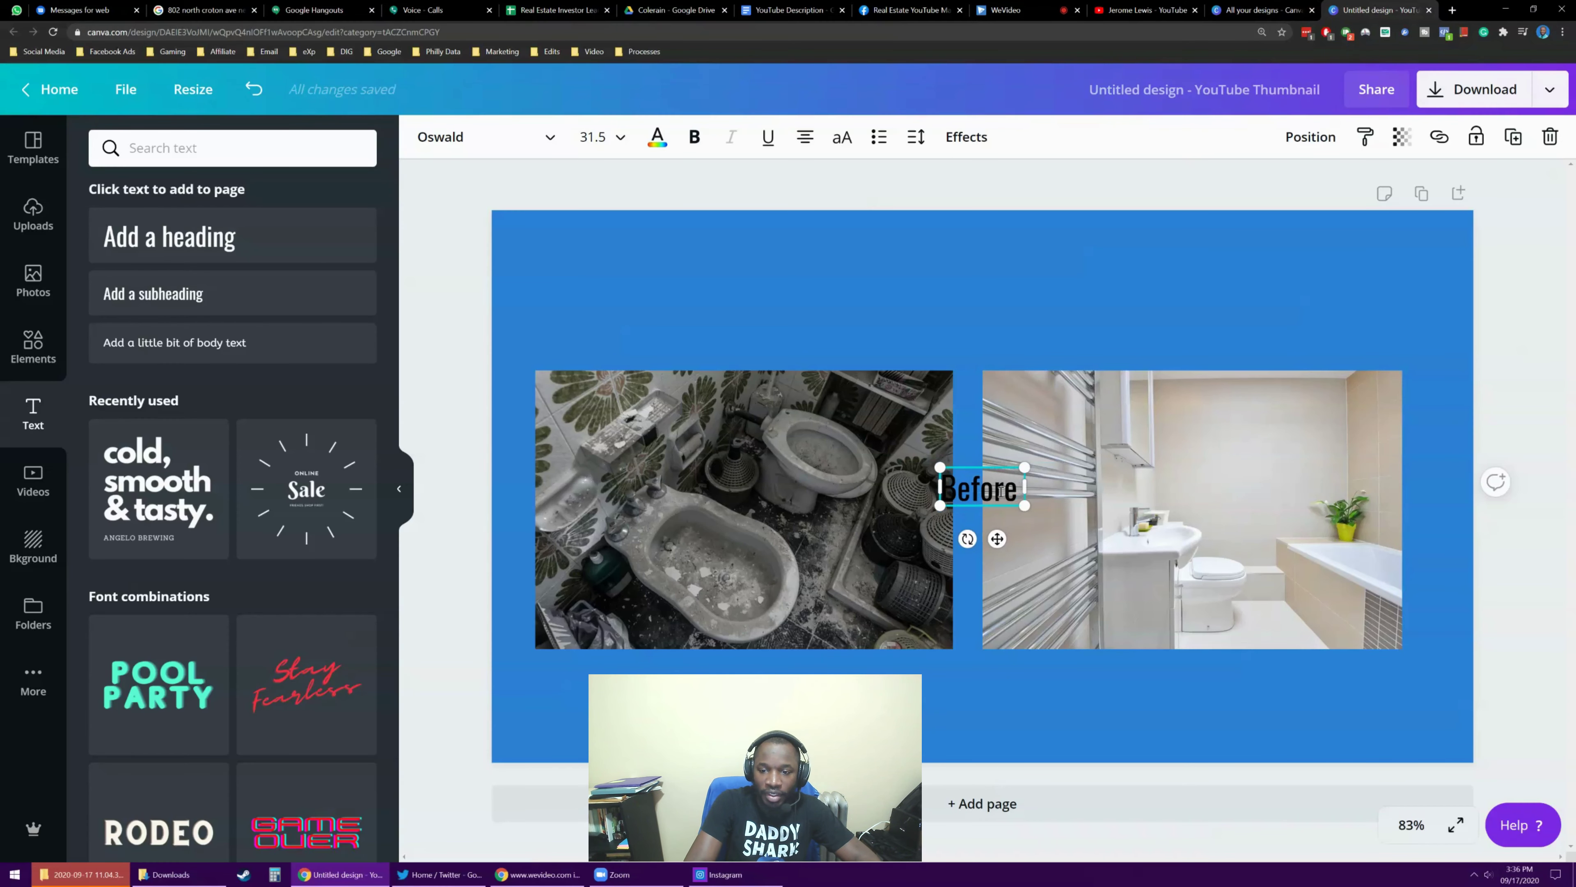
Step: Enlarge the "Before" heading to a font size of about 96 and place it above the dirty bathroom photo
left_click_drag(1024, 505, 1441, 730)
left_click_drag(1403, 614, 1259, 615)
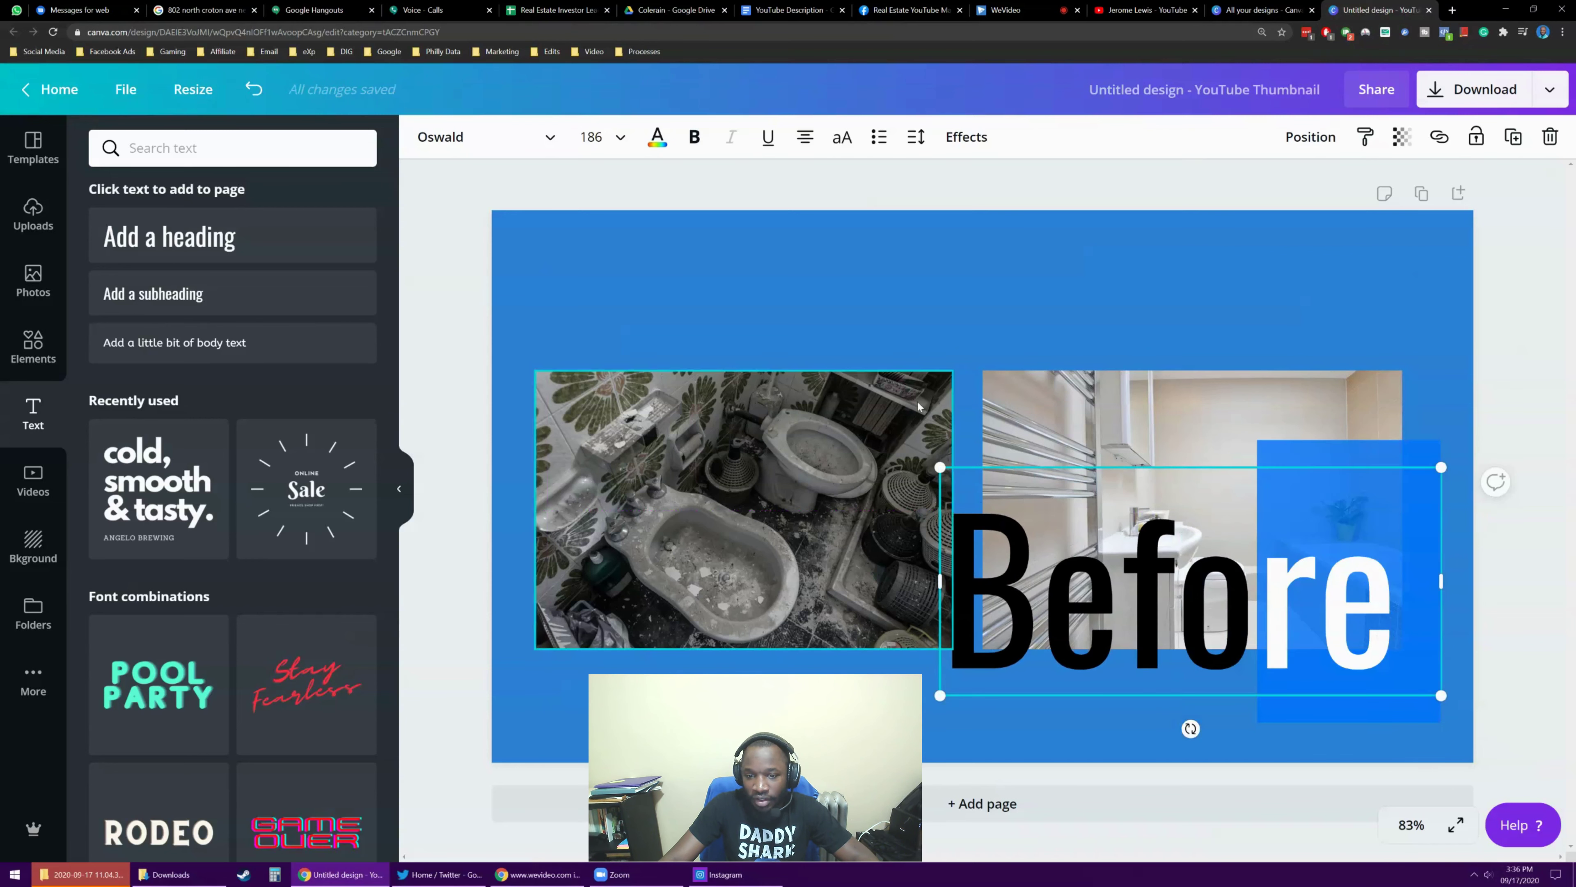
left_click(1060, 627)
left_click_drag(940, 467, 1217, 724)
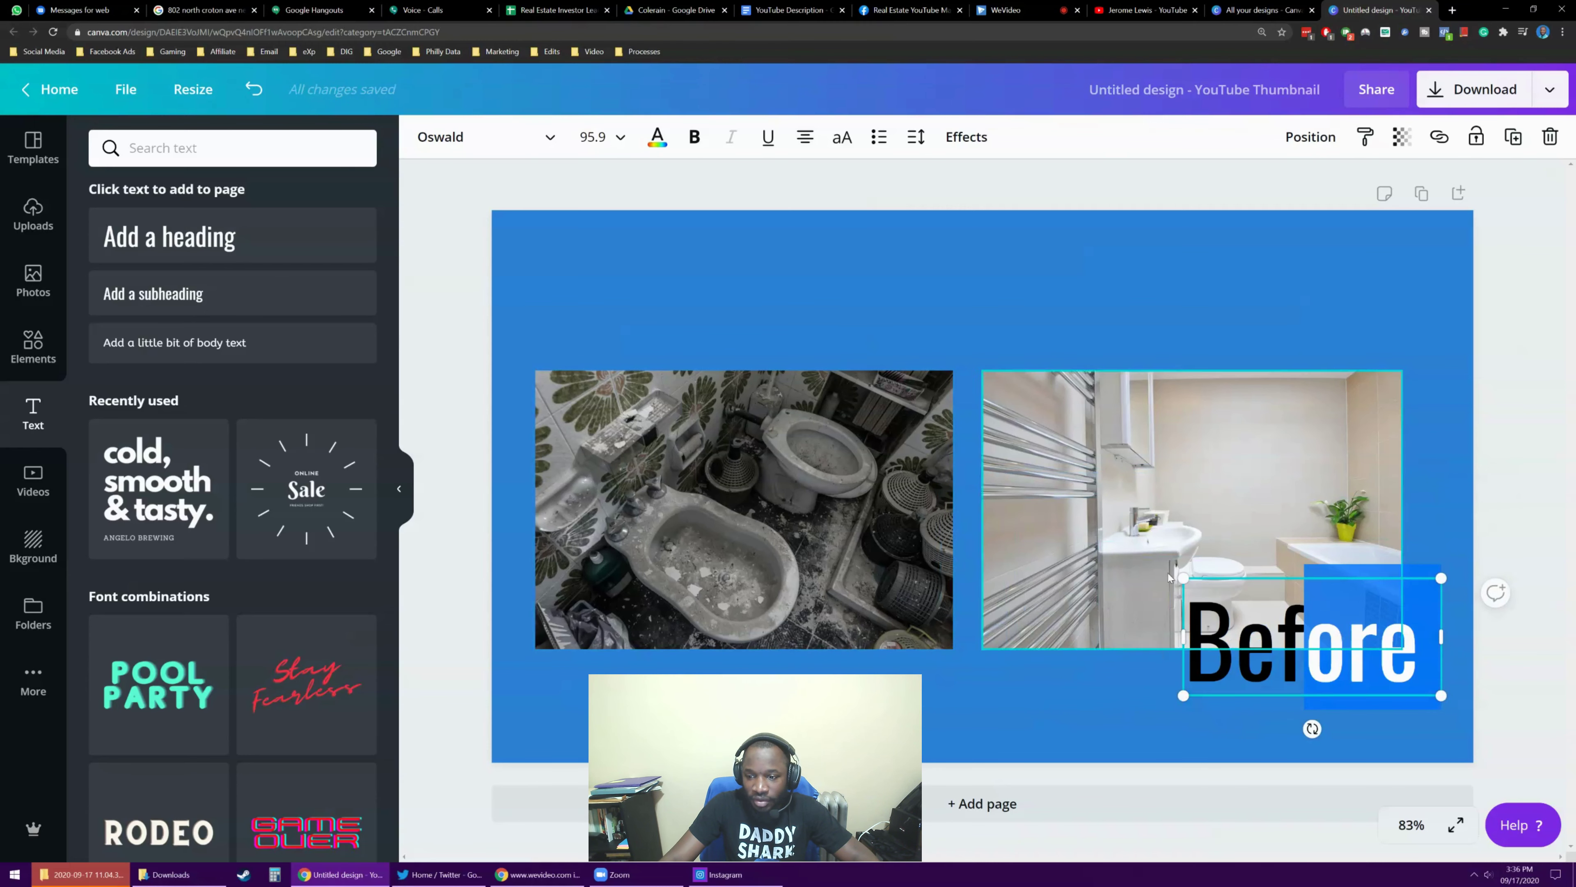
left_click(1211, 720)
left_click_drag(1322, 650, 673, 309)
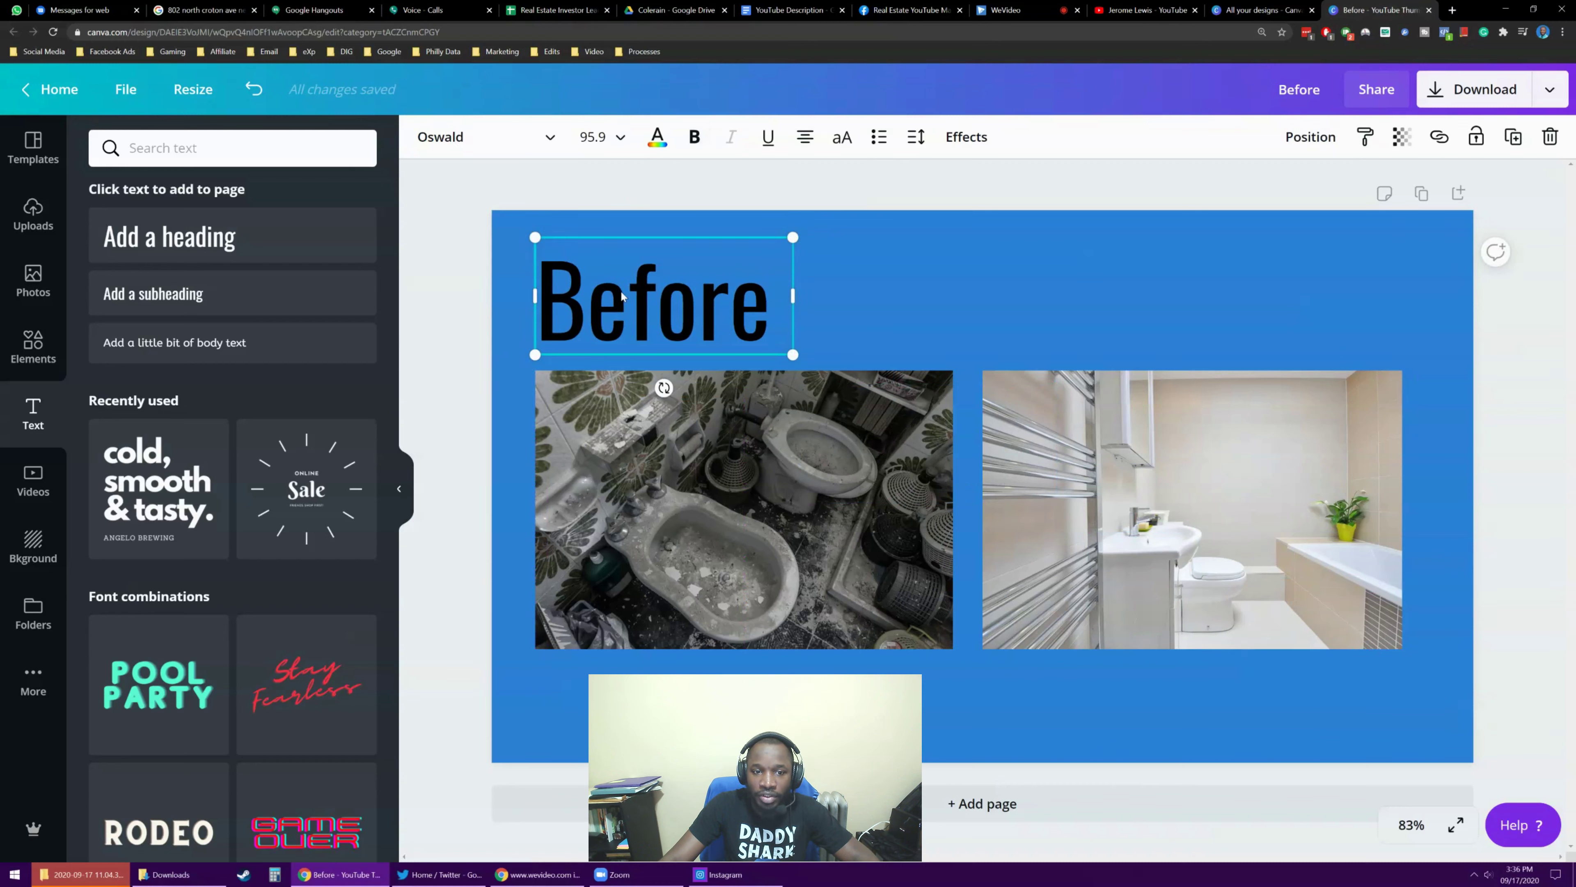
left_click(925, 304)
Step: Duplicate the "Before" heading, change the copy's text to "After" and place it above the clean bathroom photo, aligned with its left edge
left_click(639, 319)
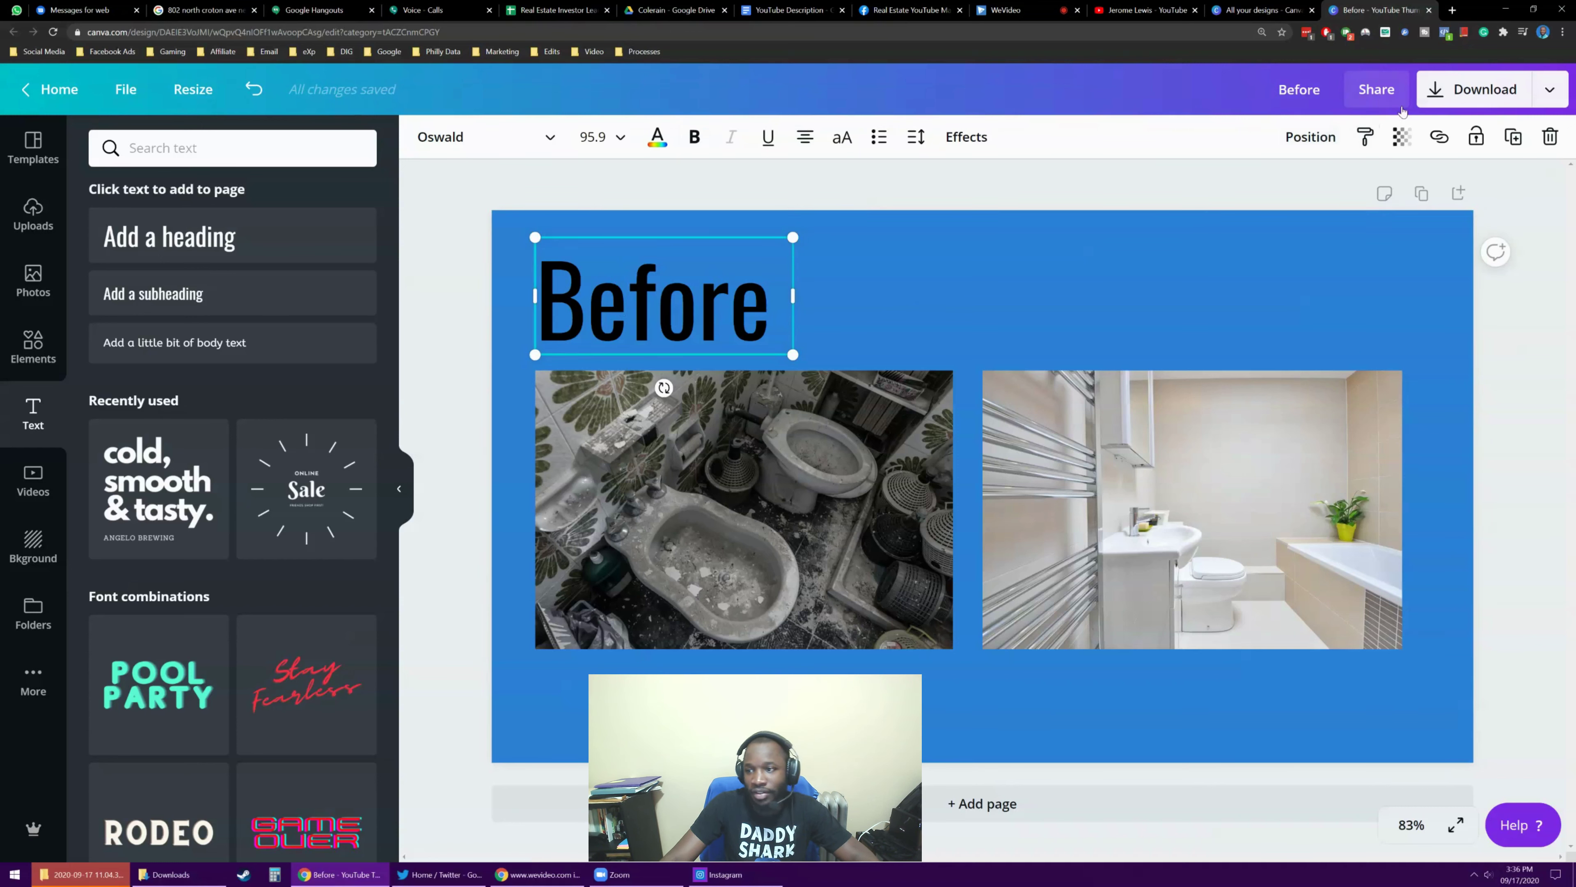
left_click(1512, 140)
left_click_drag(644, 321, 1081, 312)
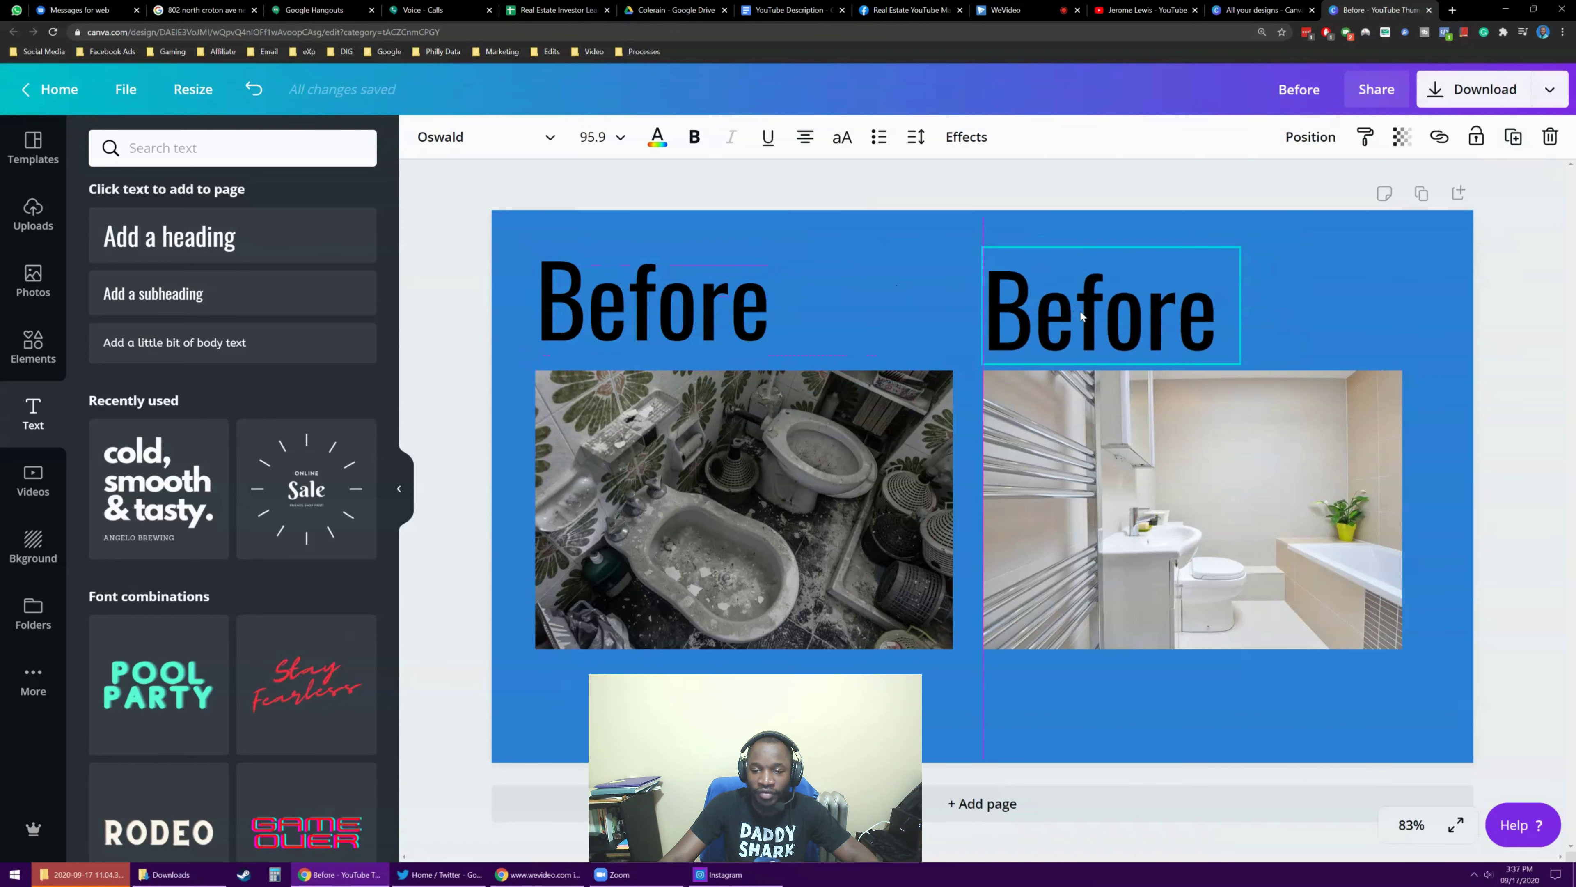
double_click(1082, 312)
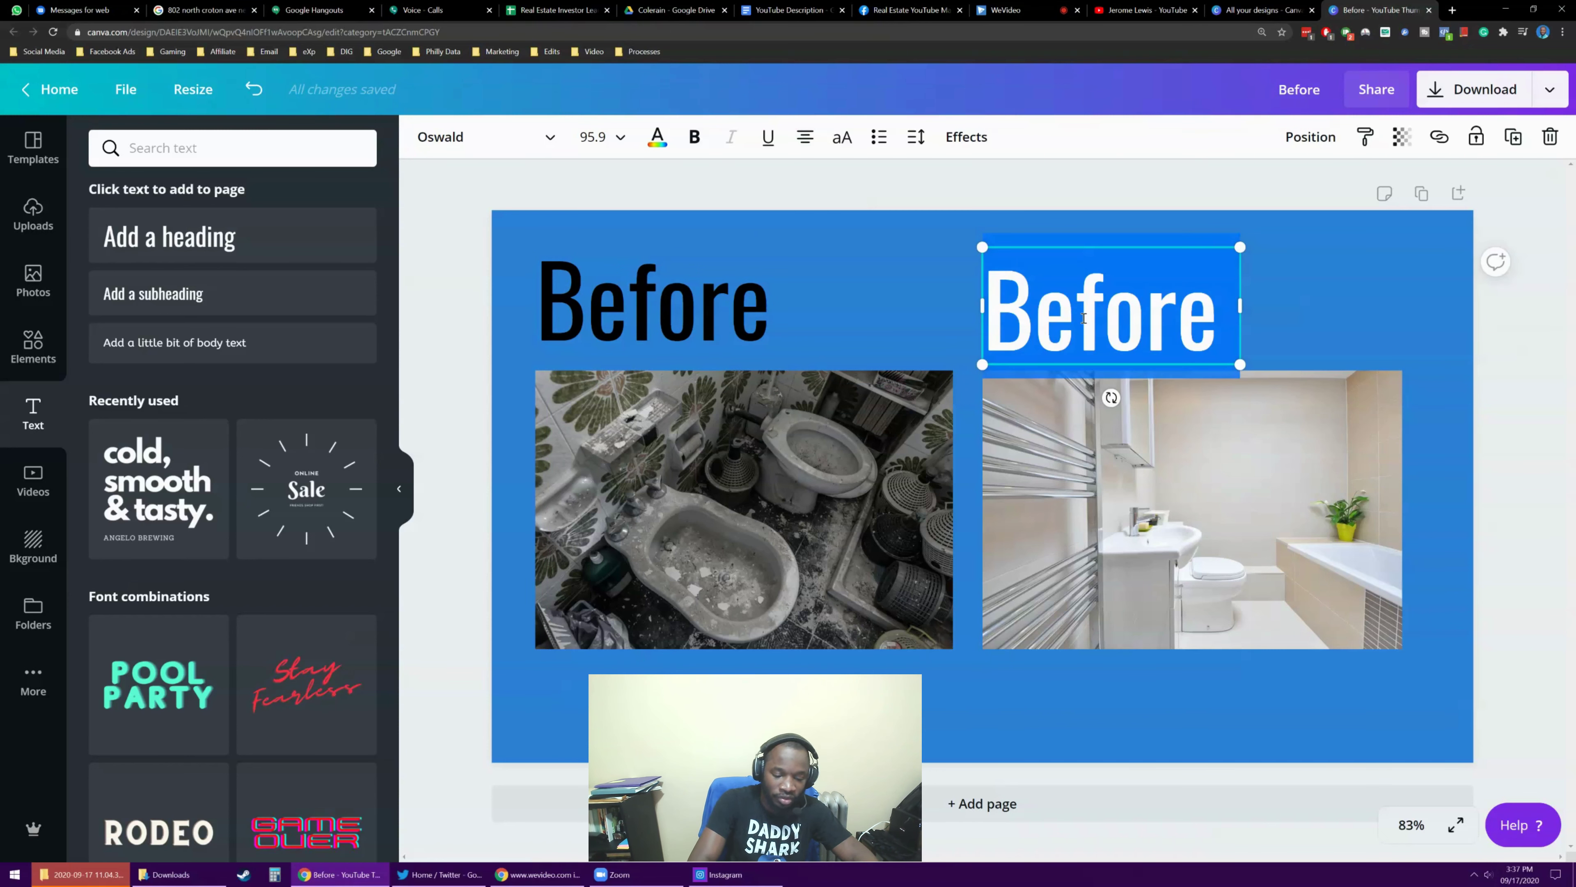
type("AFter")
key("BackSpace")
key("BackSpace")
key("BackSpace")
key("BackSpace")
type("fter")
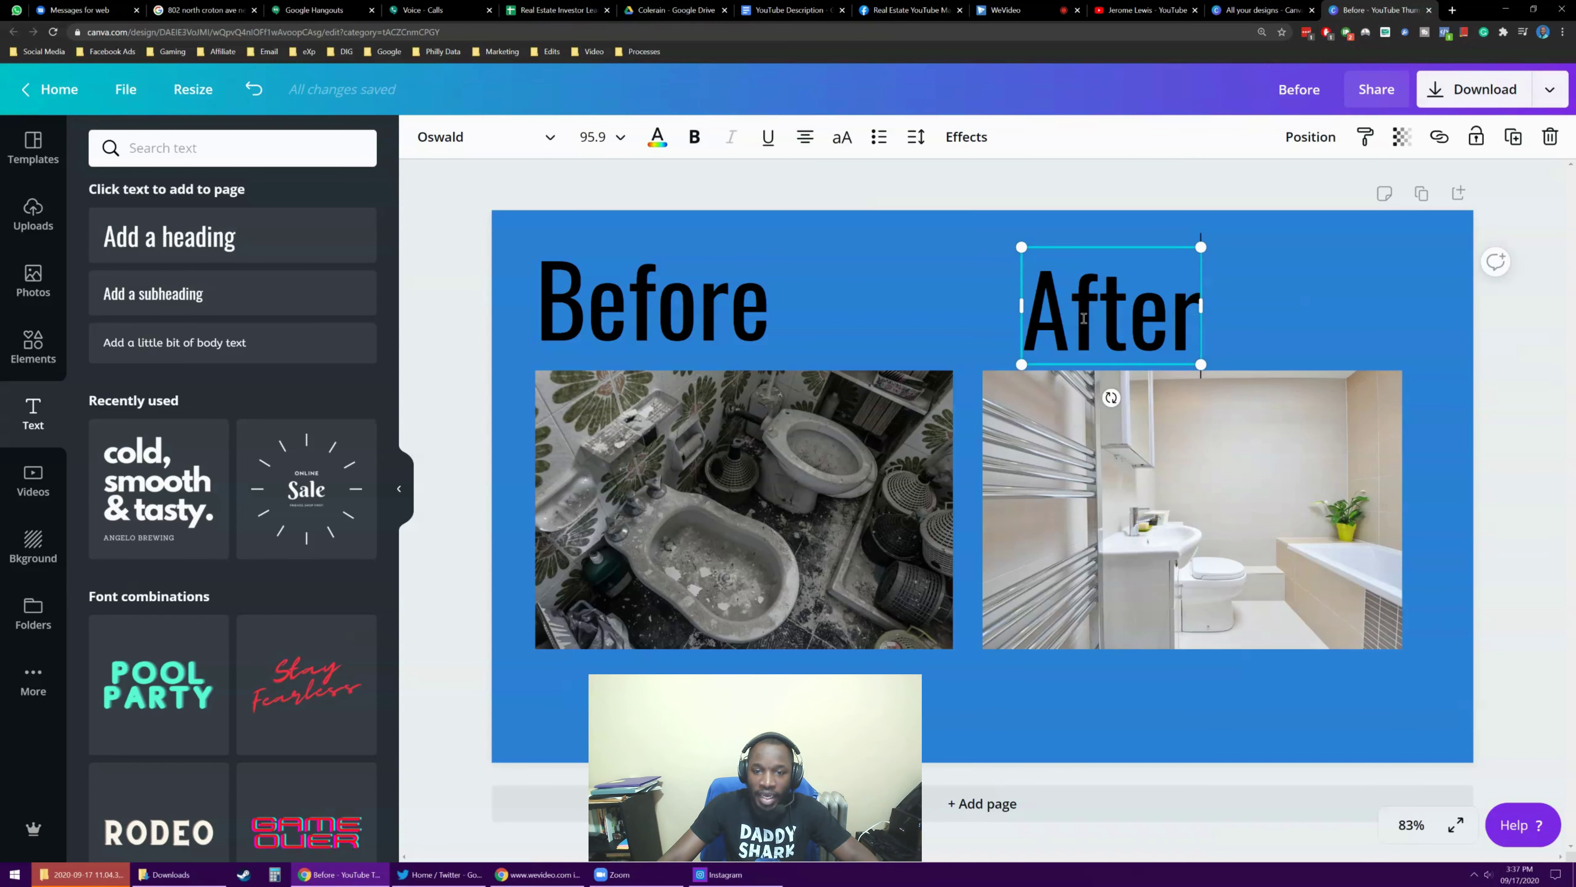
left_click(792, 193)
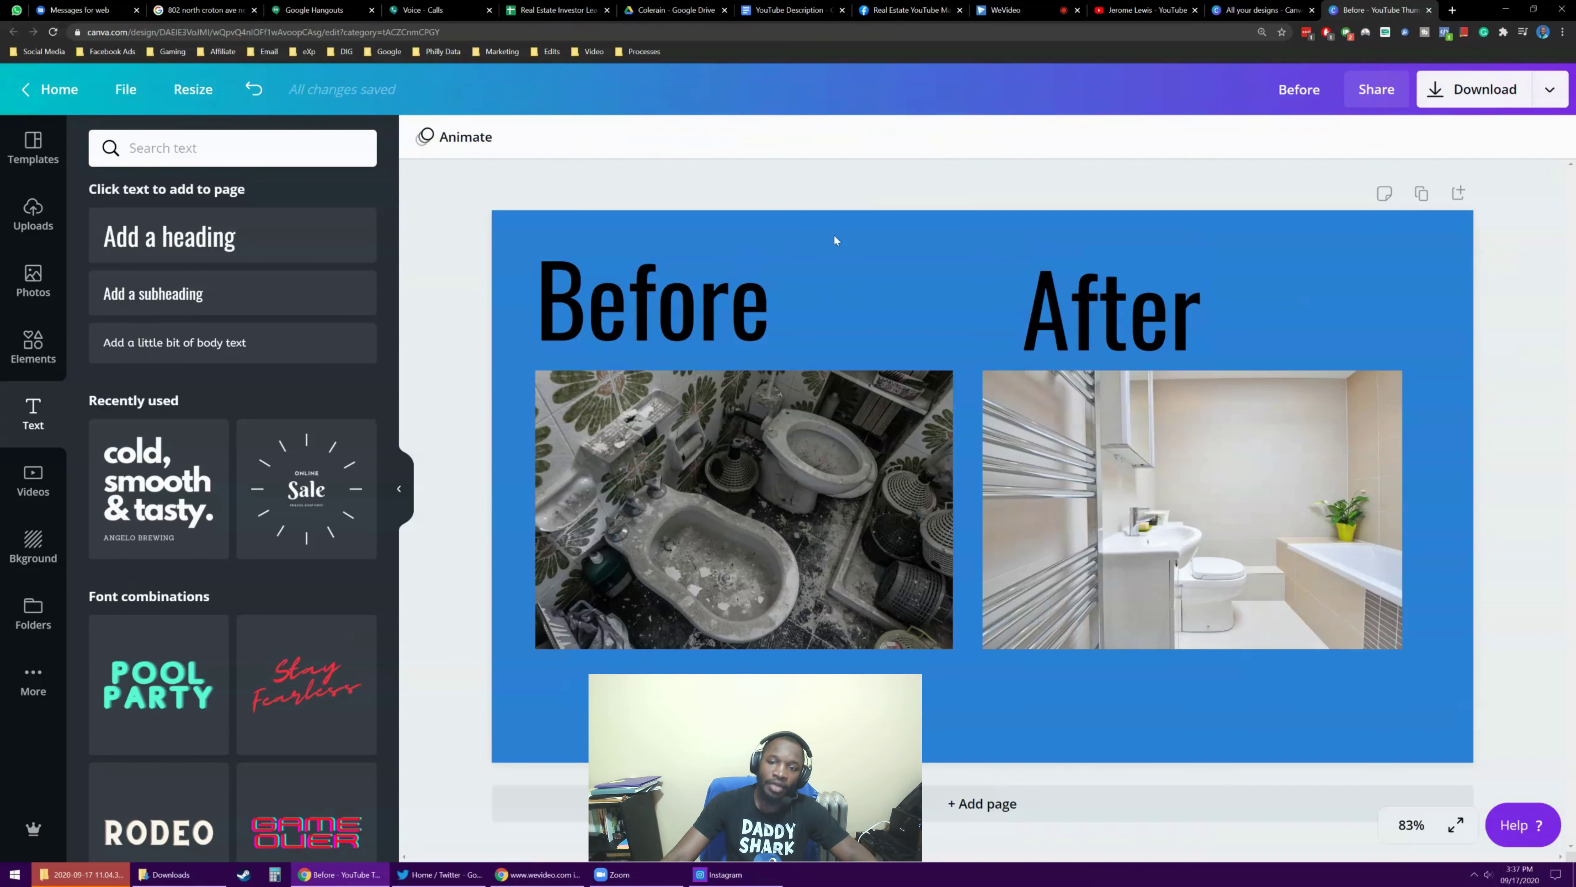
left_click_drag(1037, 323, 998, 319)
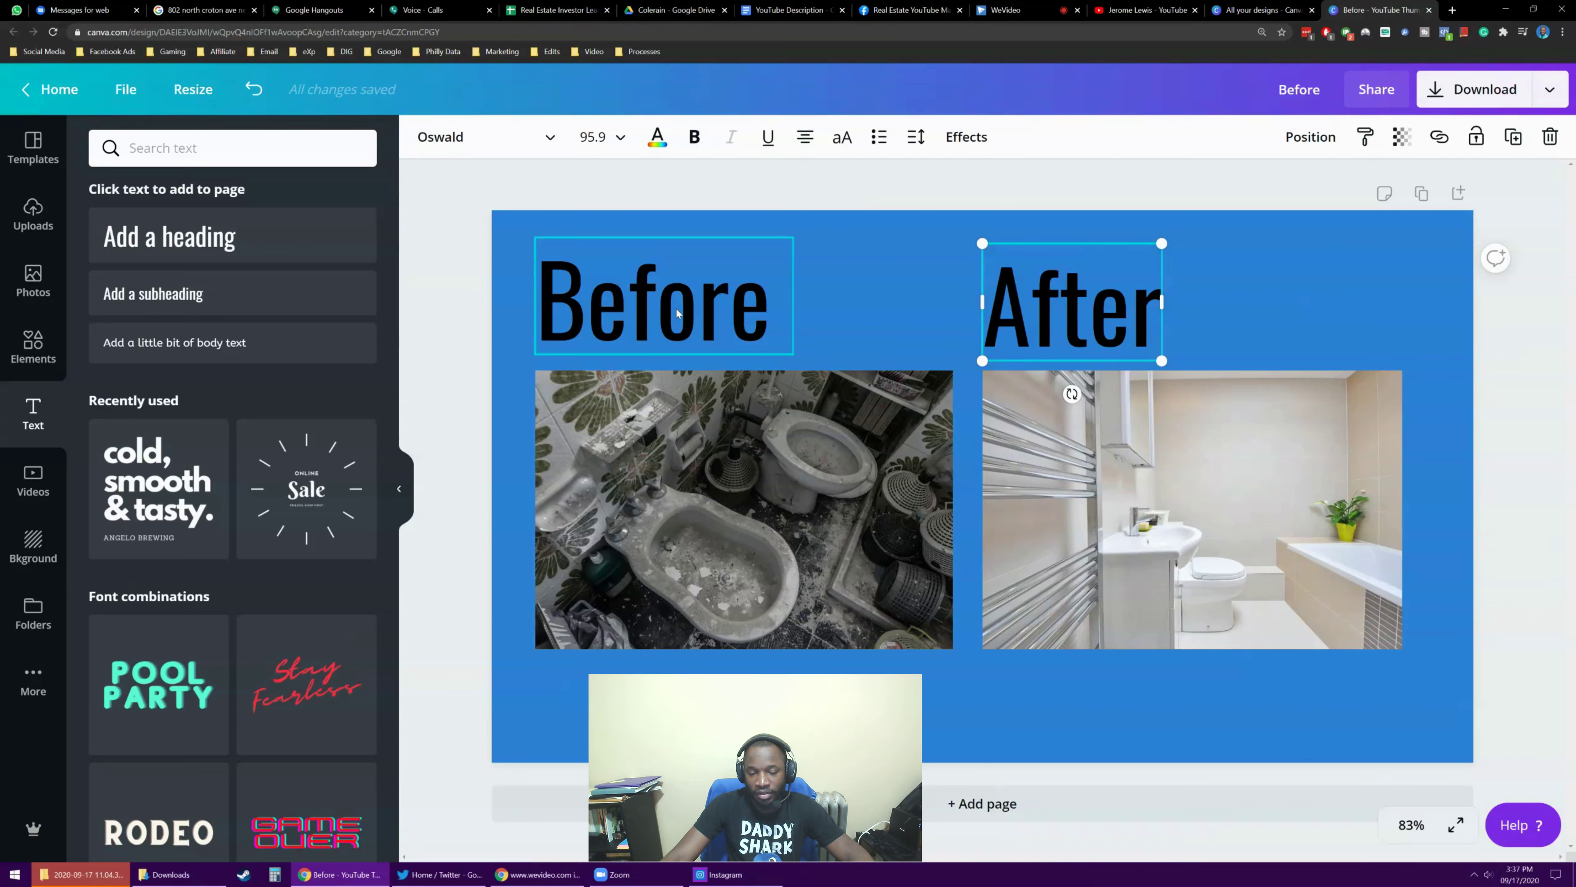
Step: Make both the "Before" and "After" headings bold
left_click(658, 298)
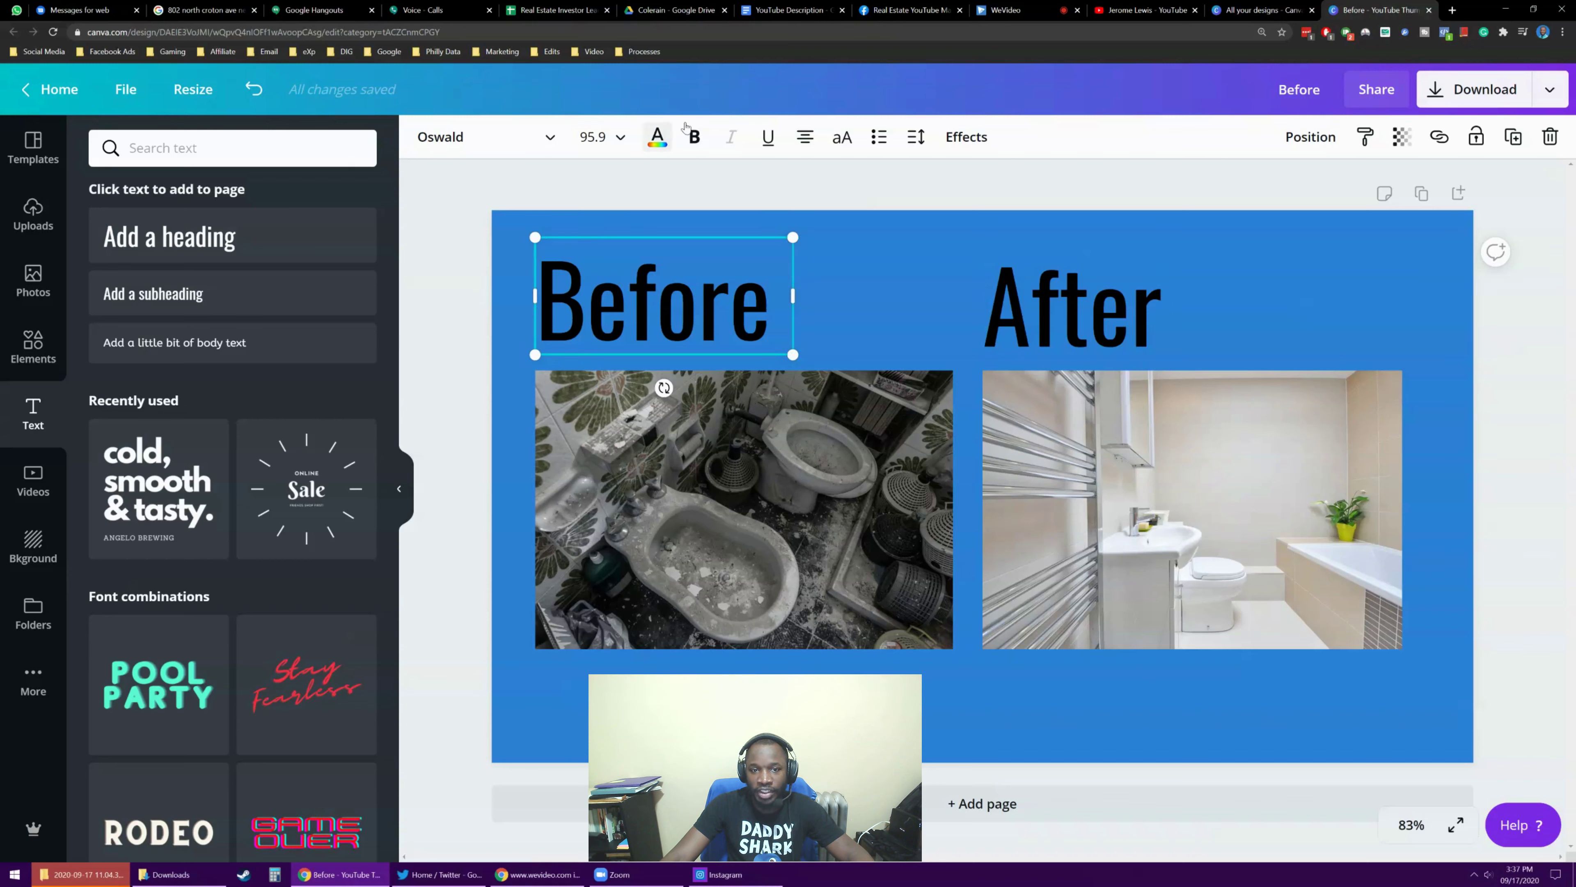
left_click(695, 135)
left_click(695, 135)
left_click(695, 135)
left_click(1127, 332)
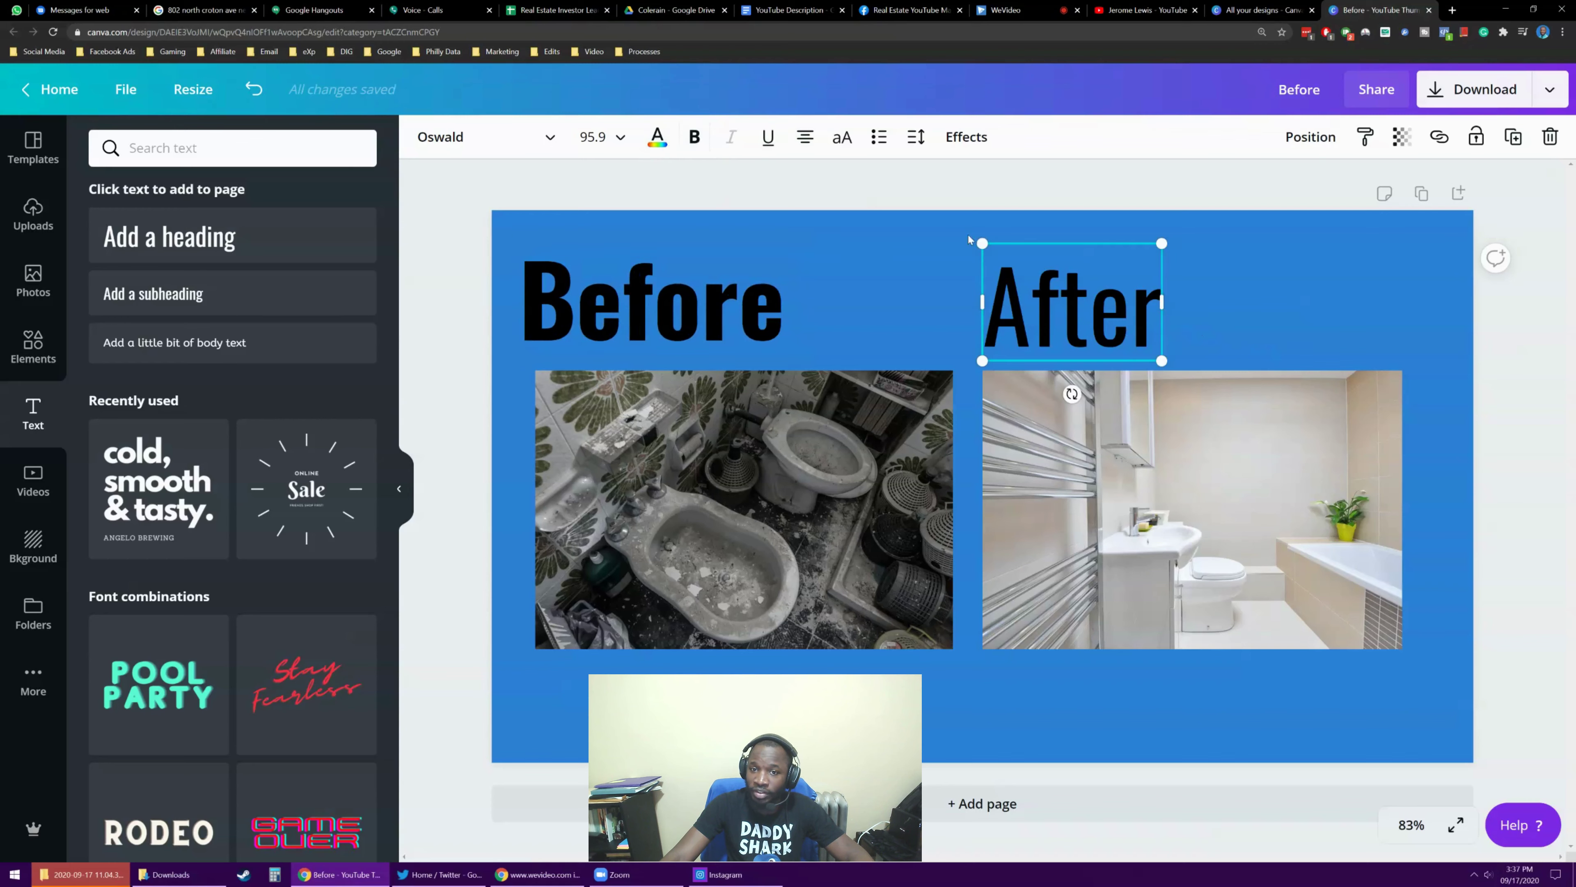
left_click(694, 136)
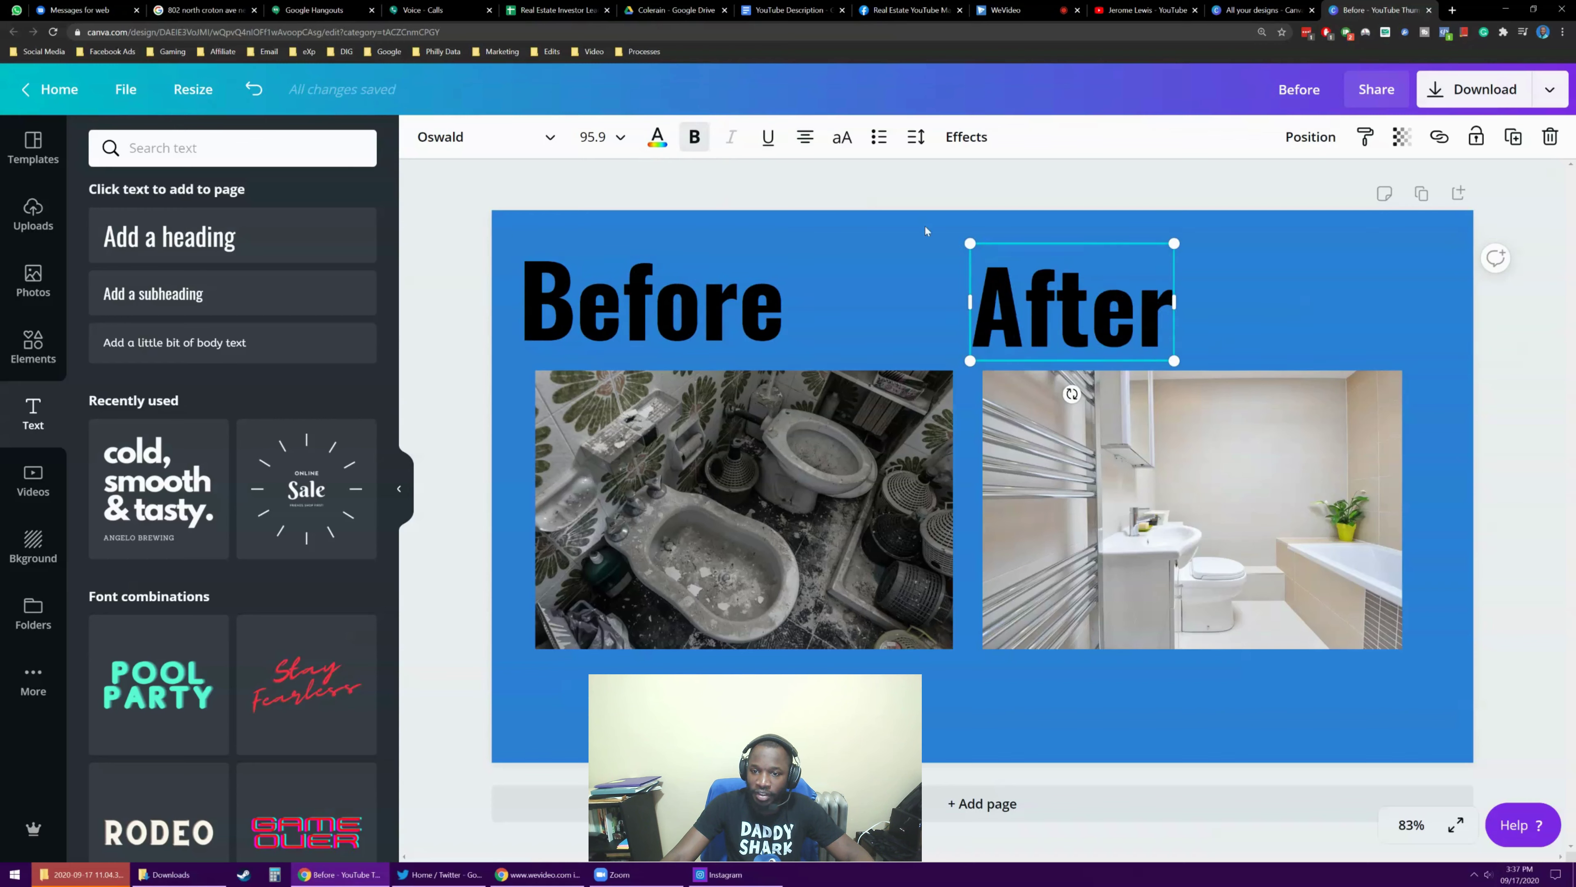
Step: Change the text color of both headings to the white from the DRES palette
left_click(641, 263)
left_click(660, 138)
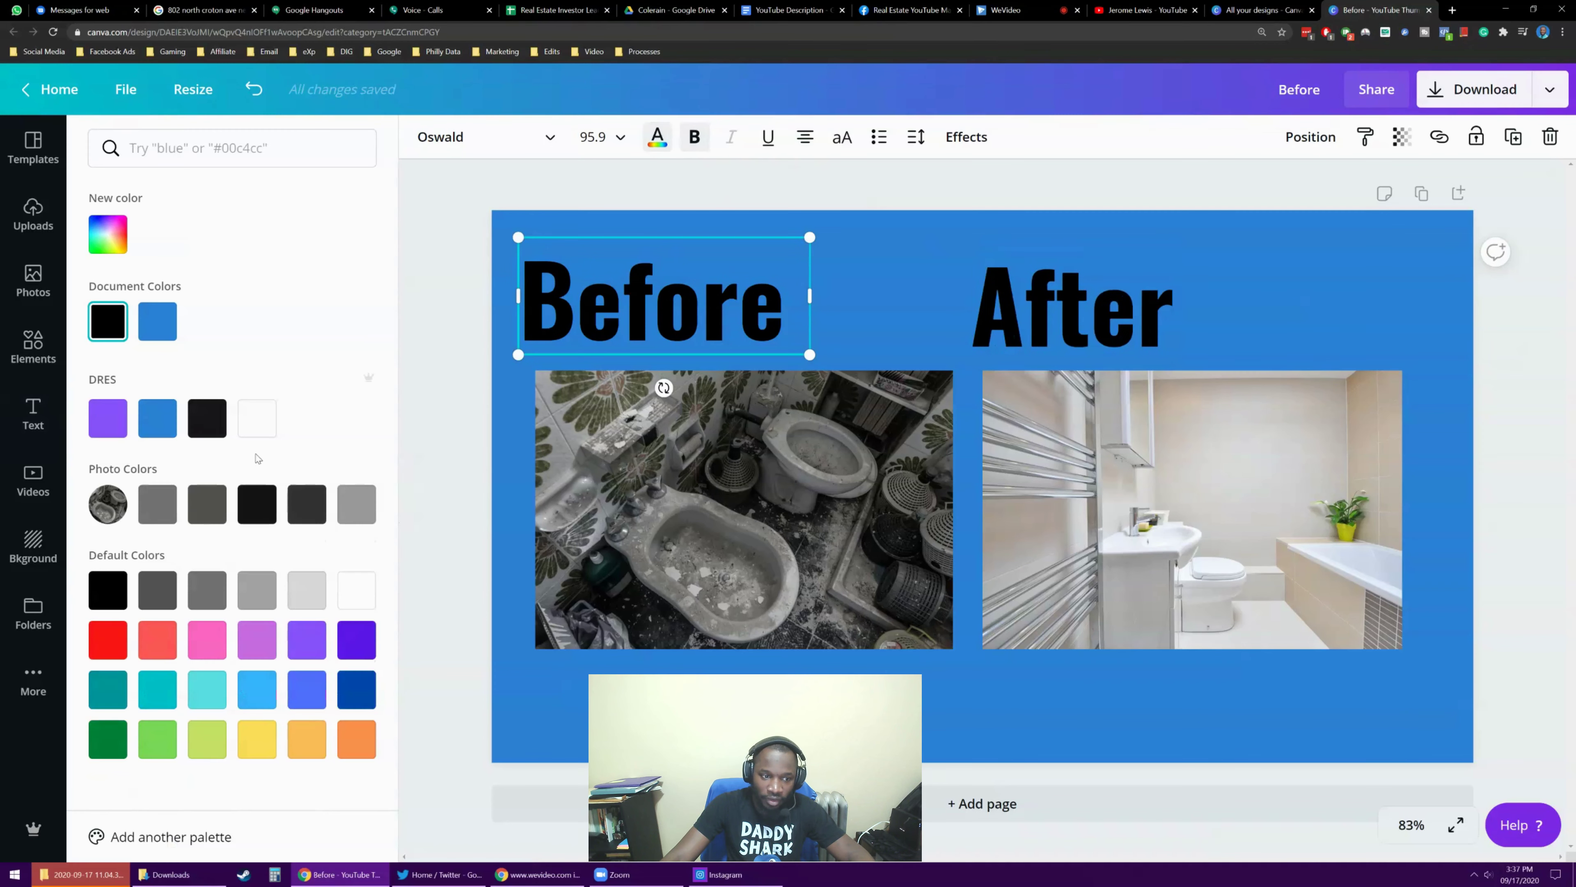
left_click(257, 418)
left_click(1017, 319)
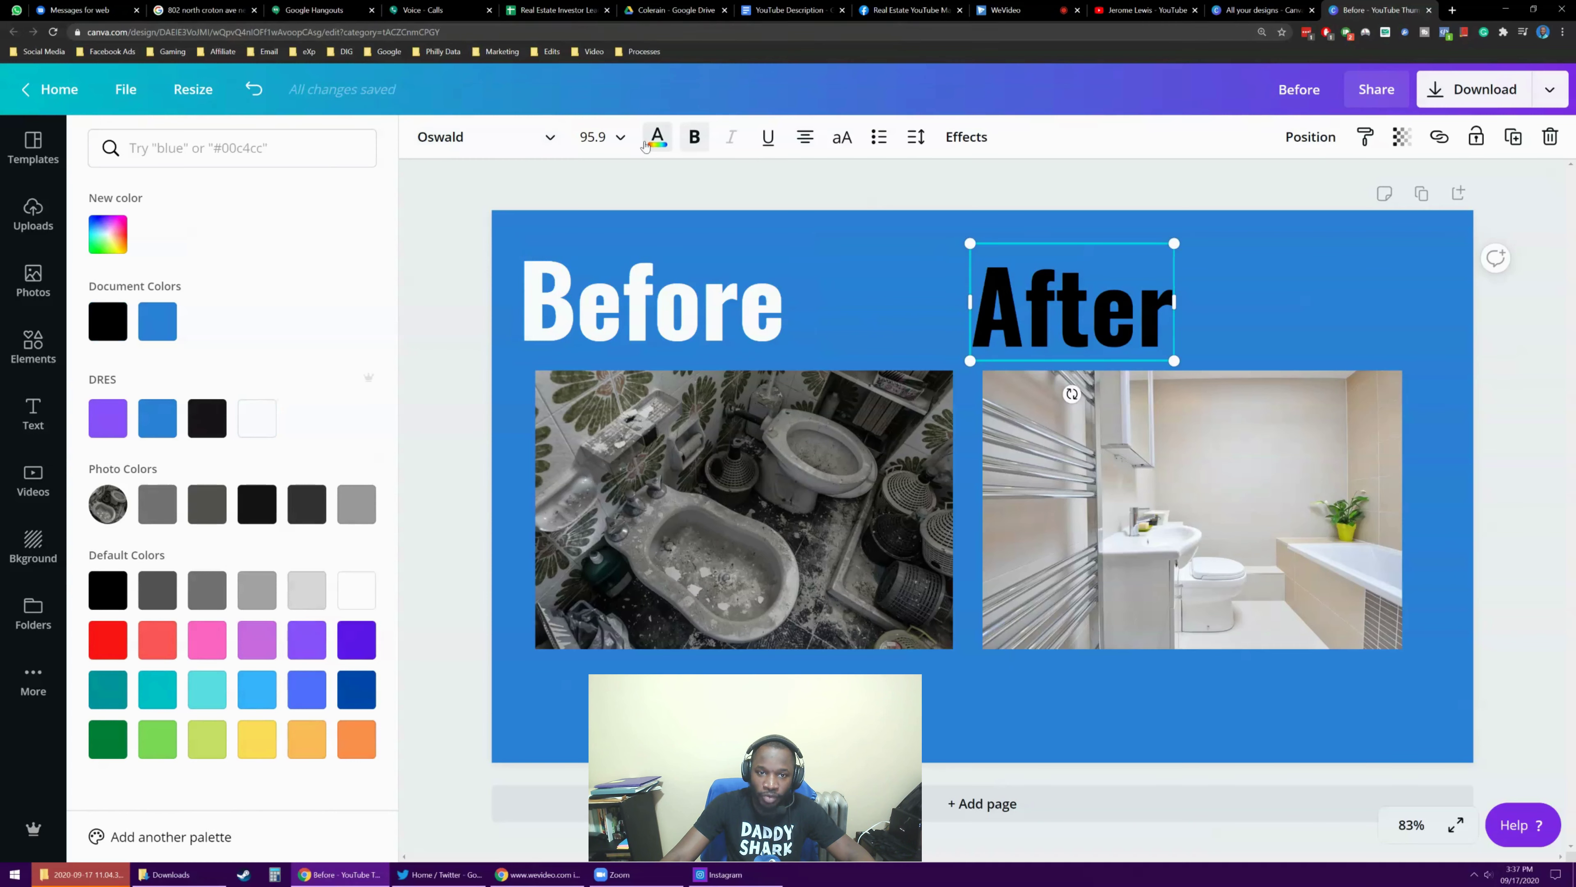
left_click(257, 418)
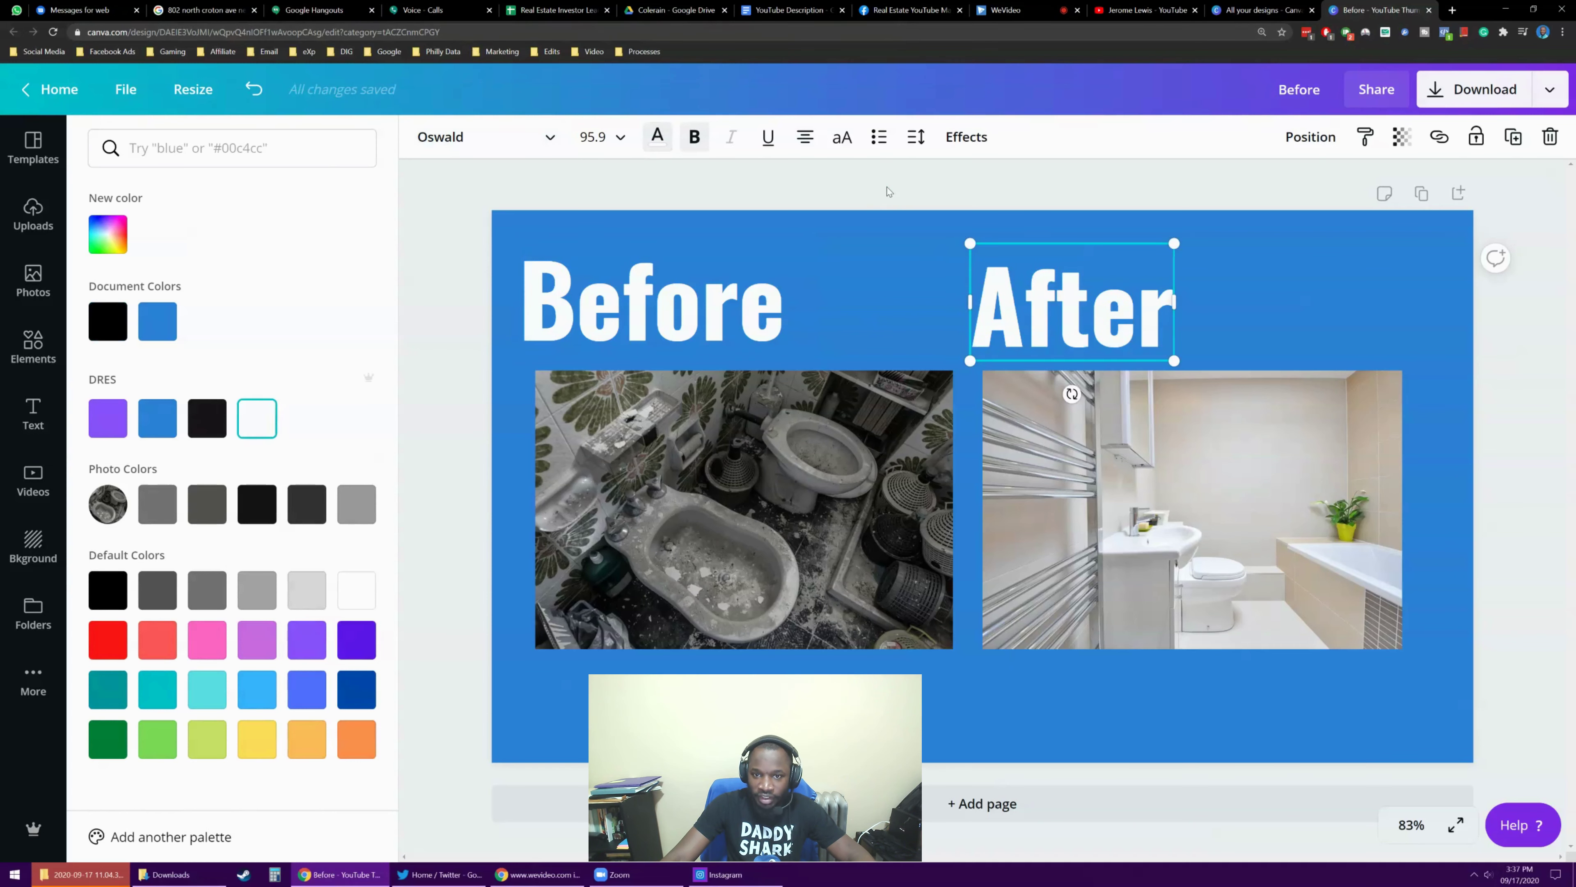
left_click(1064, 297)
left_click(537, 776)
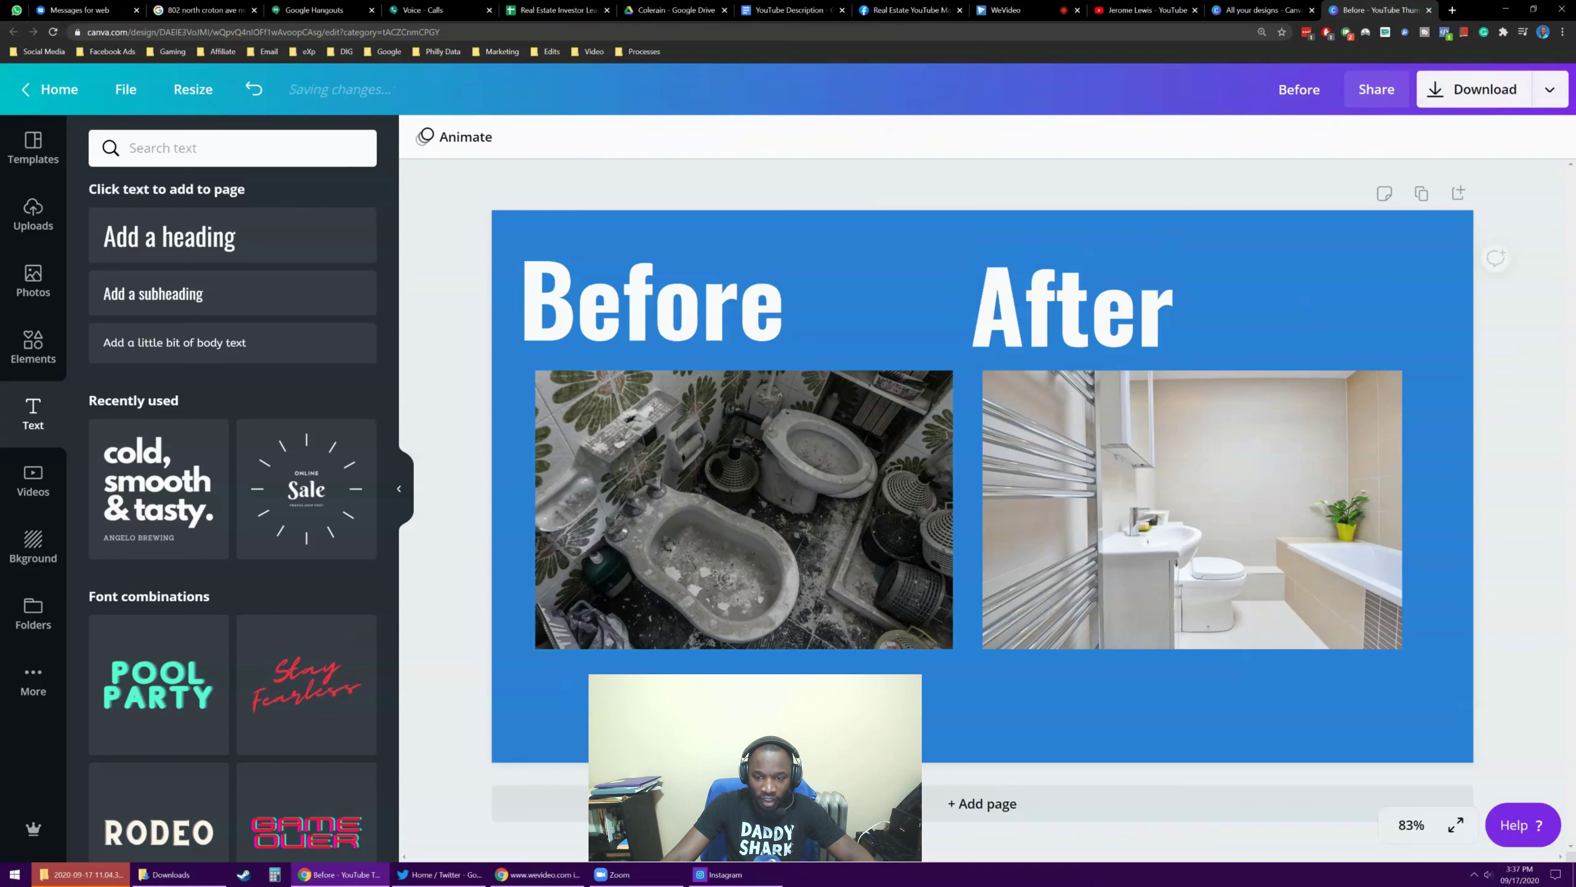
Step: Center the "After" and "Before" headings over their photos, level with each other just above the images
left_click_drag(1007, 324, 1134, 329)
left_click_drag(635, 292, 711, 293)
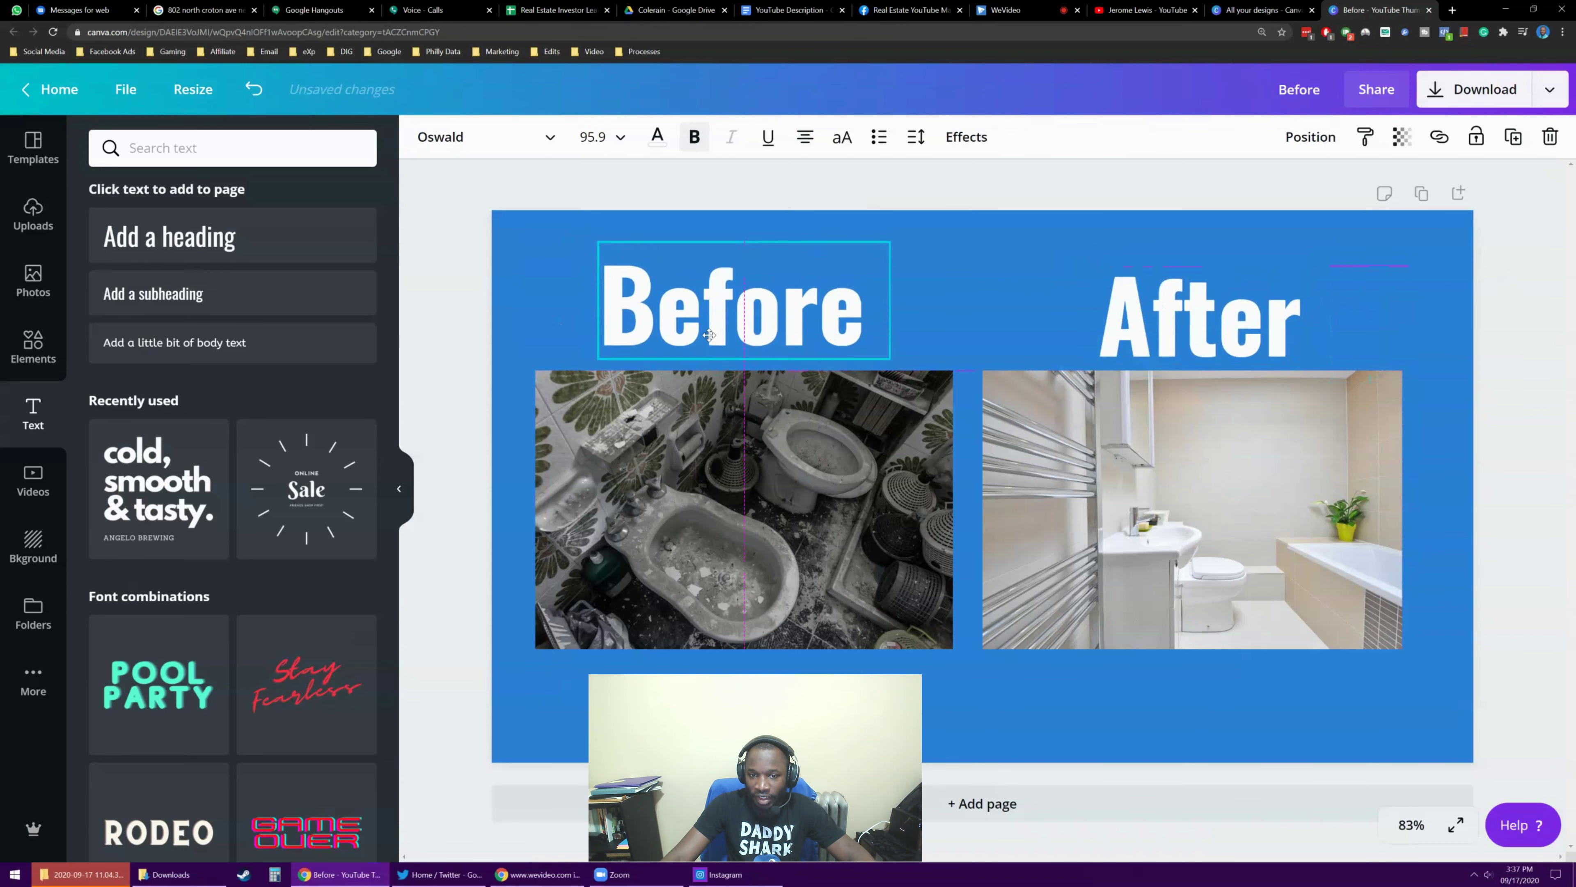
left_click(1018, 188)
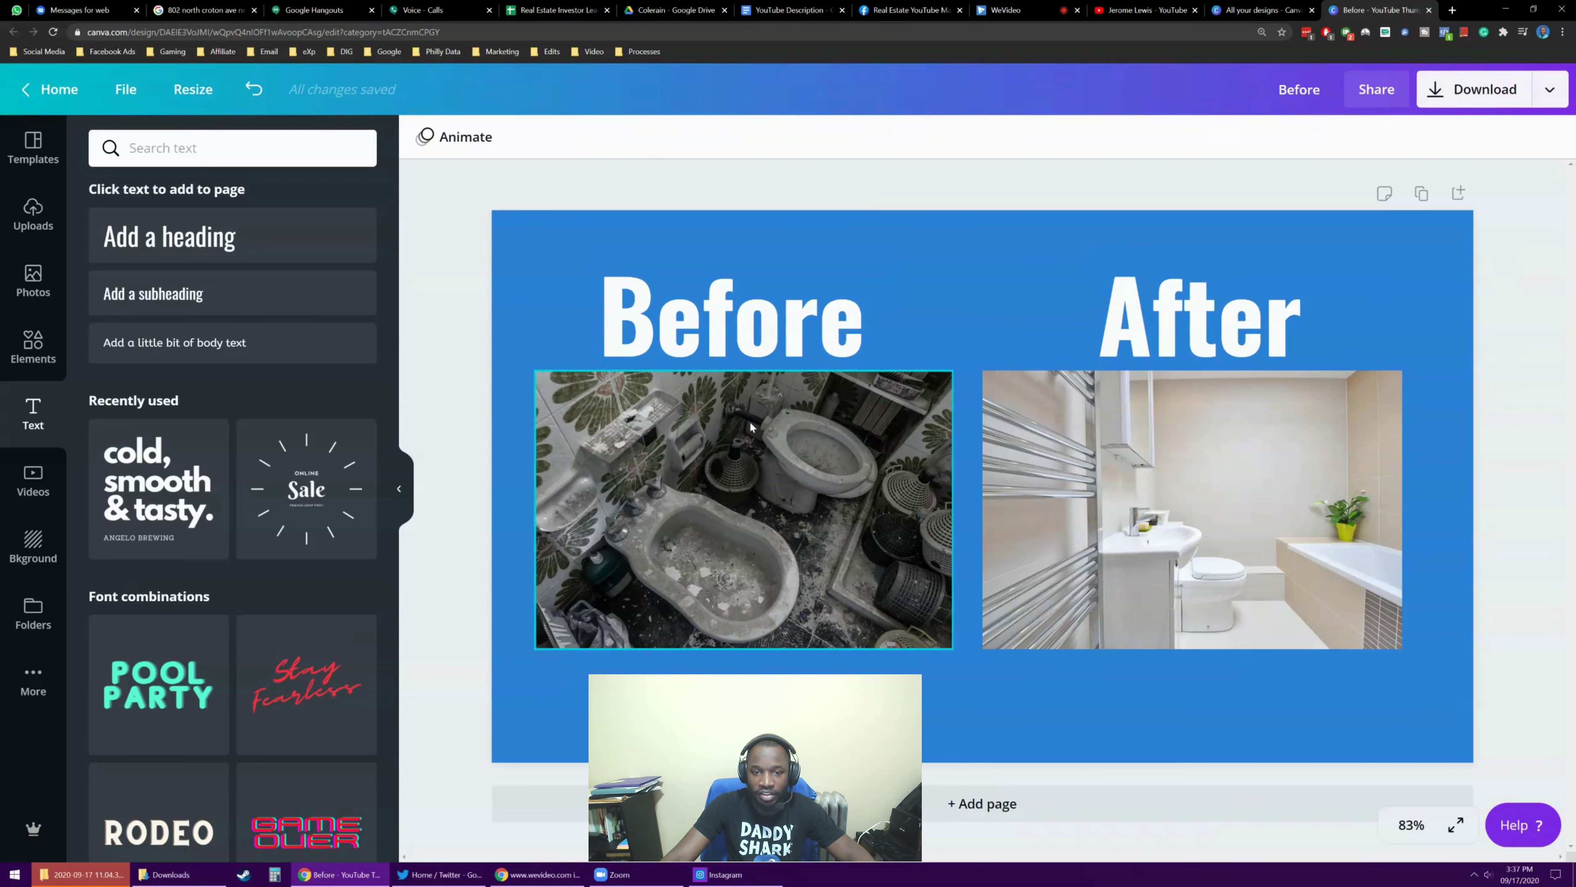
Step: Add a square shape to the canvas and fill it with the default orange
left_click(37, 348)
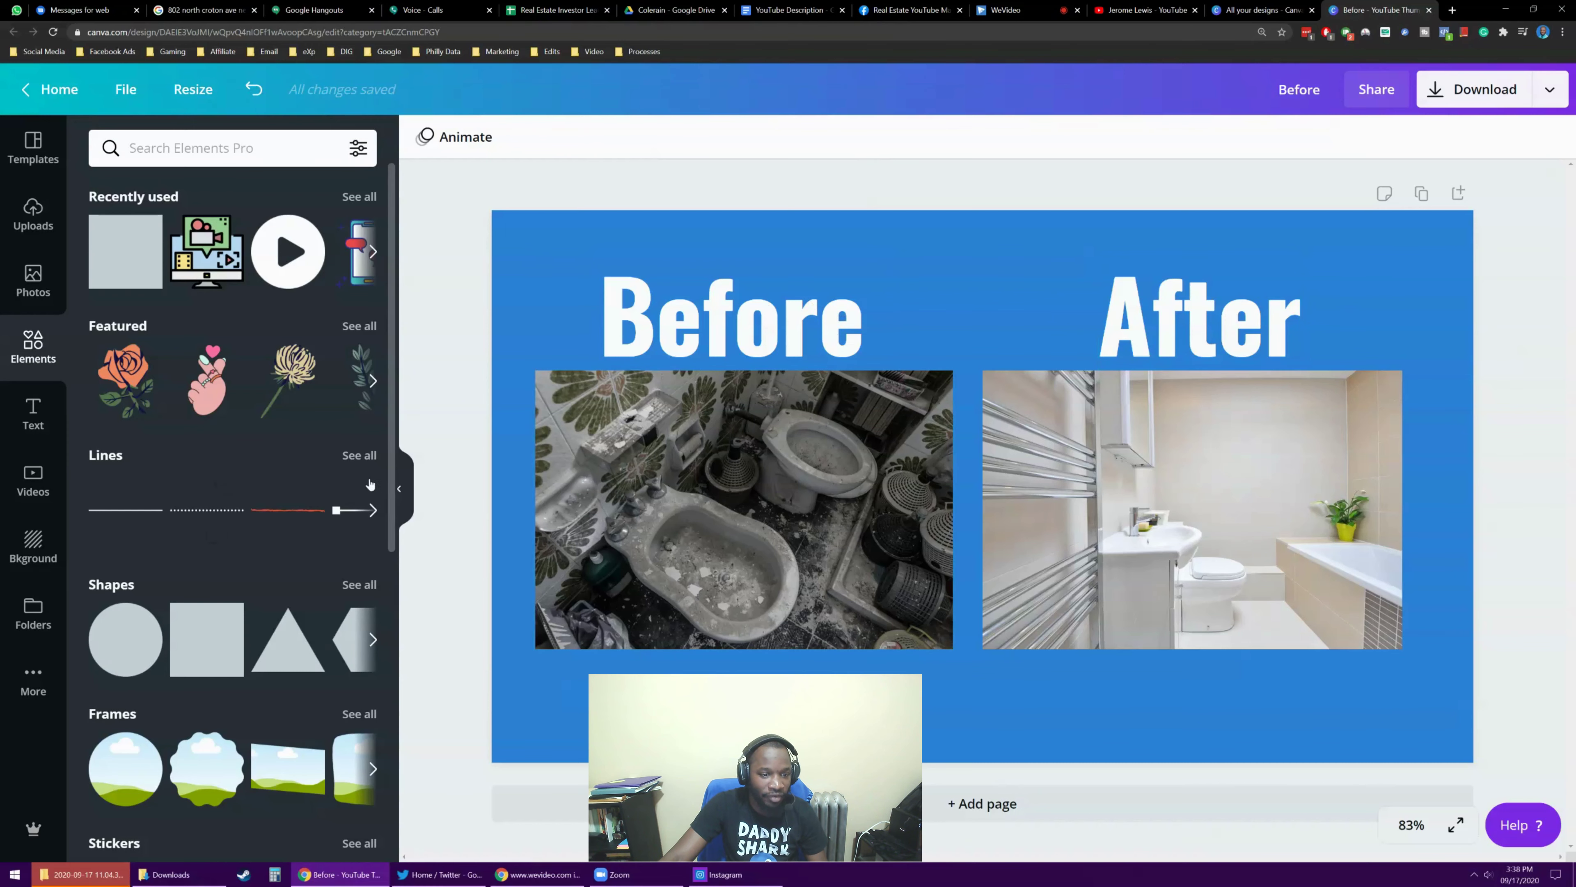
scroll(295, 533, "down", 3)
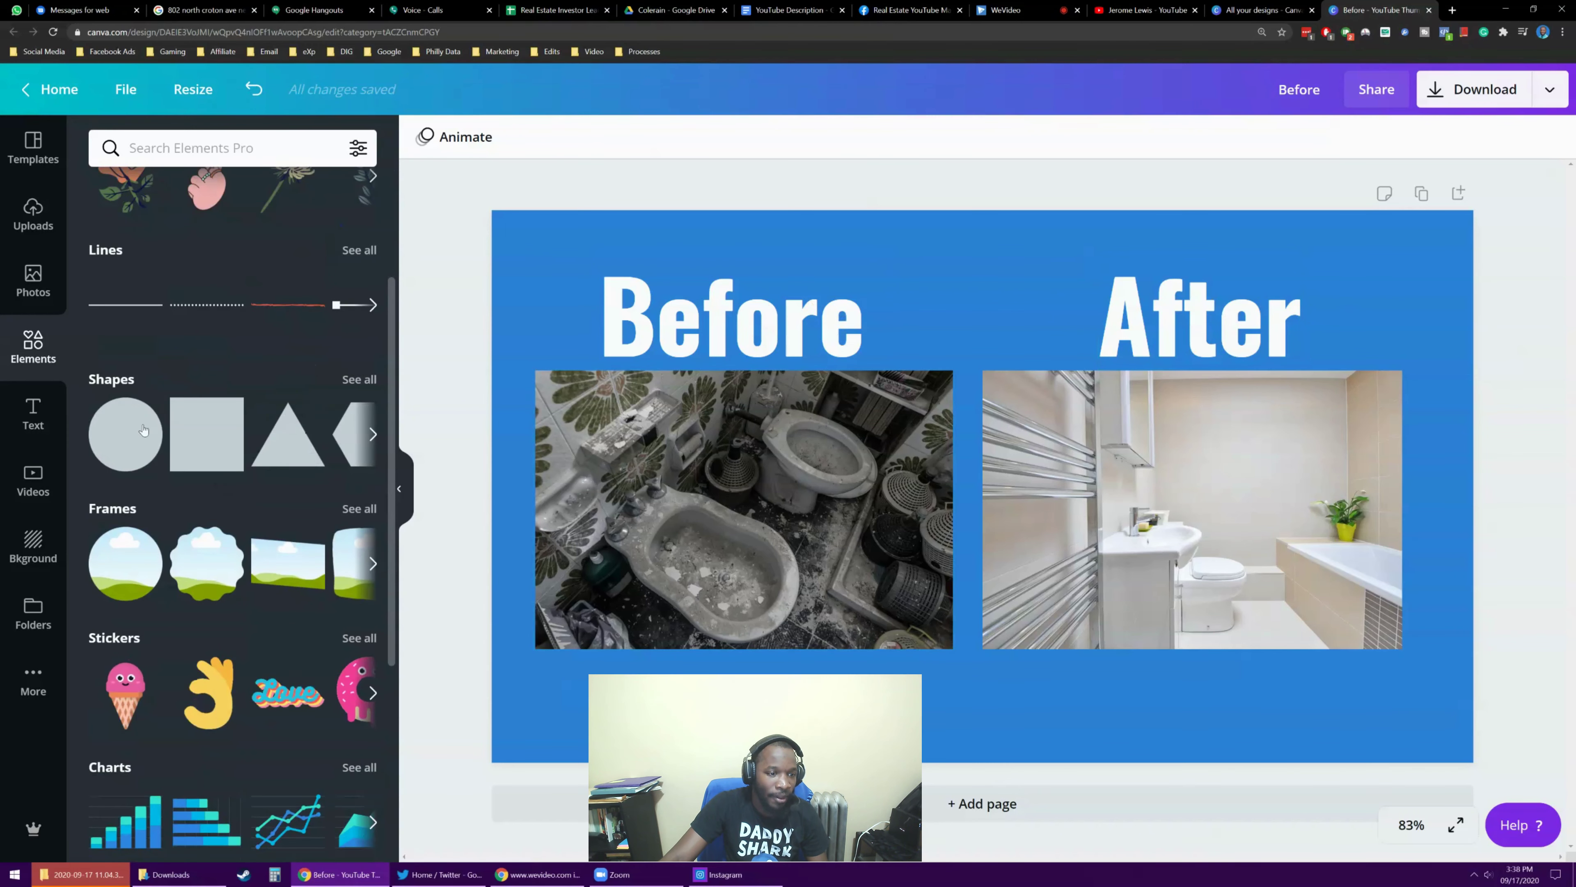
left_click(207, 434)
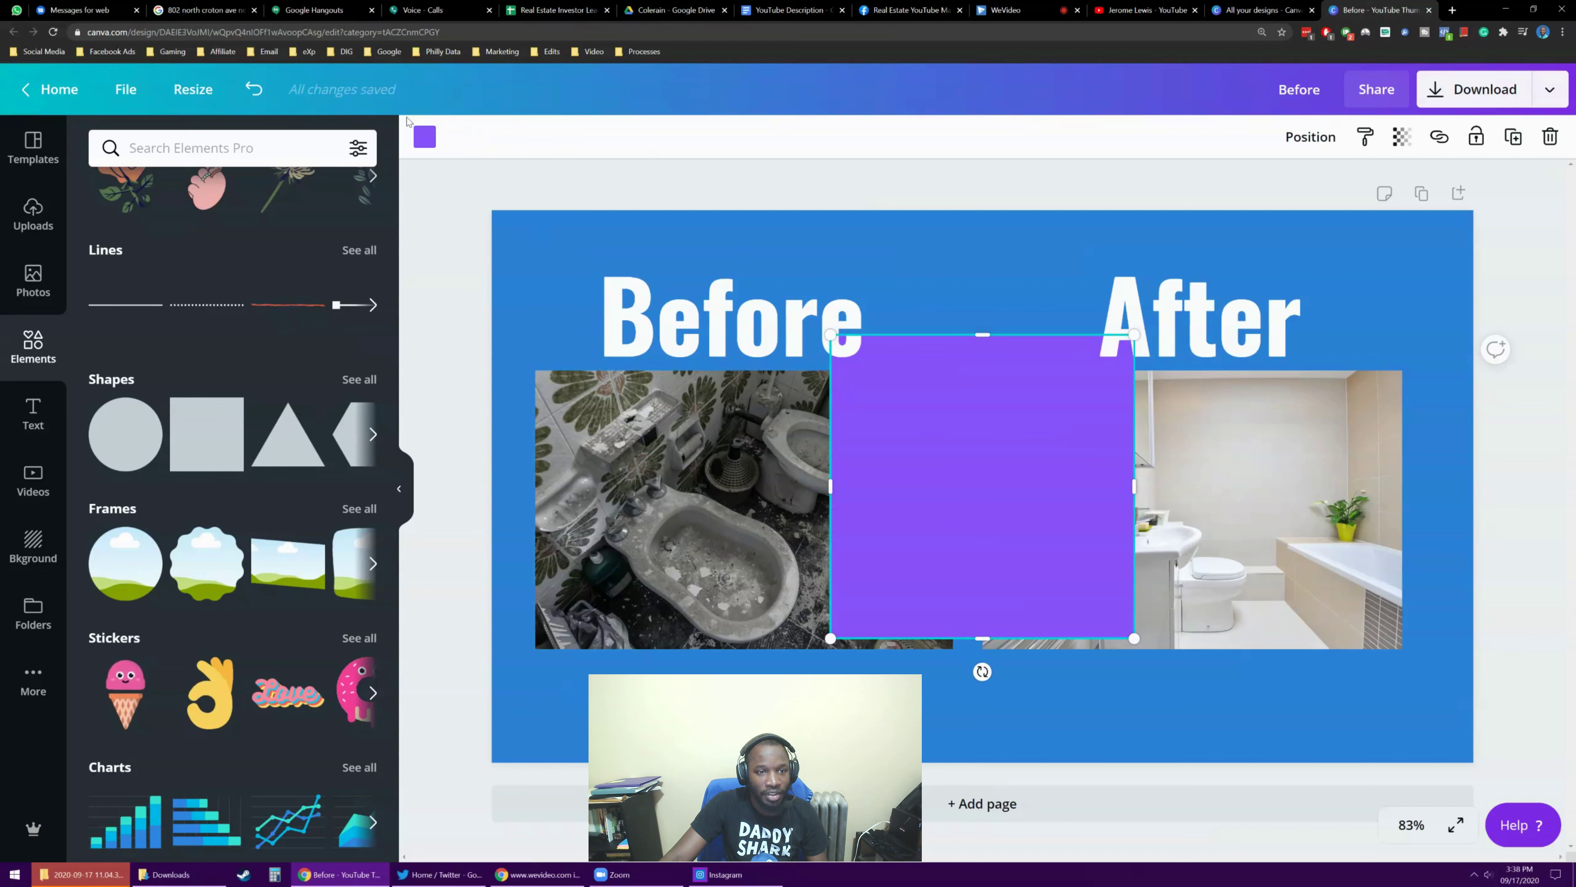
left_click(426, 137)
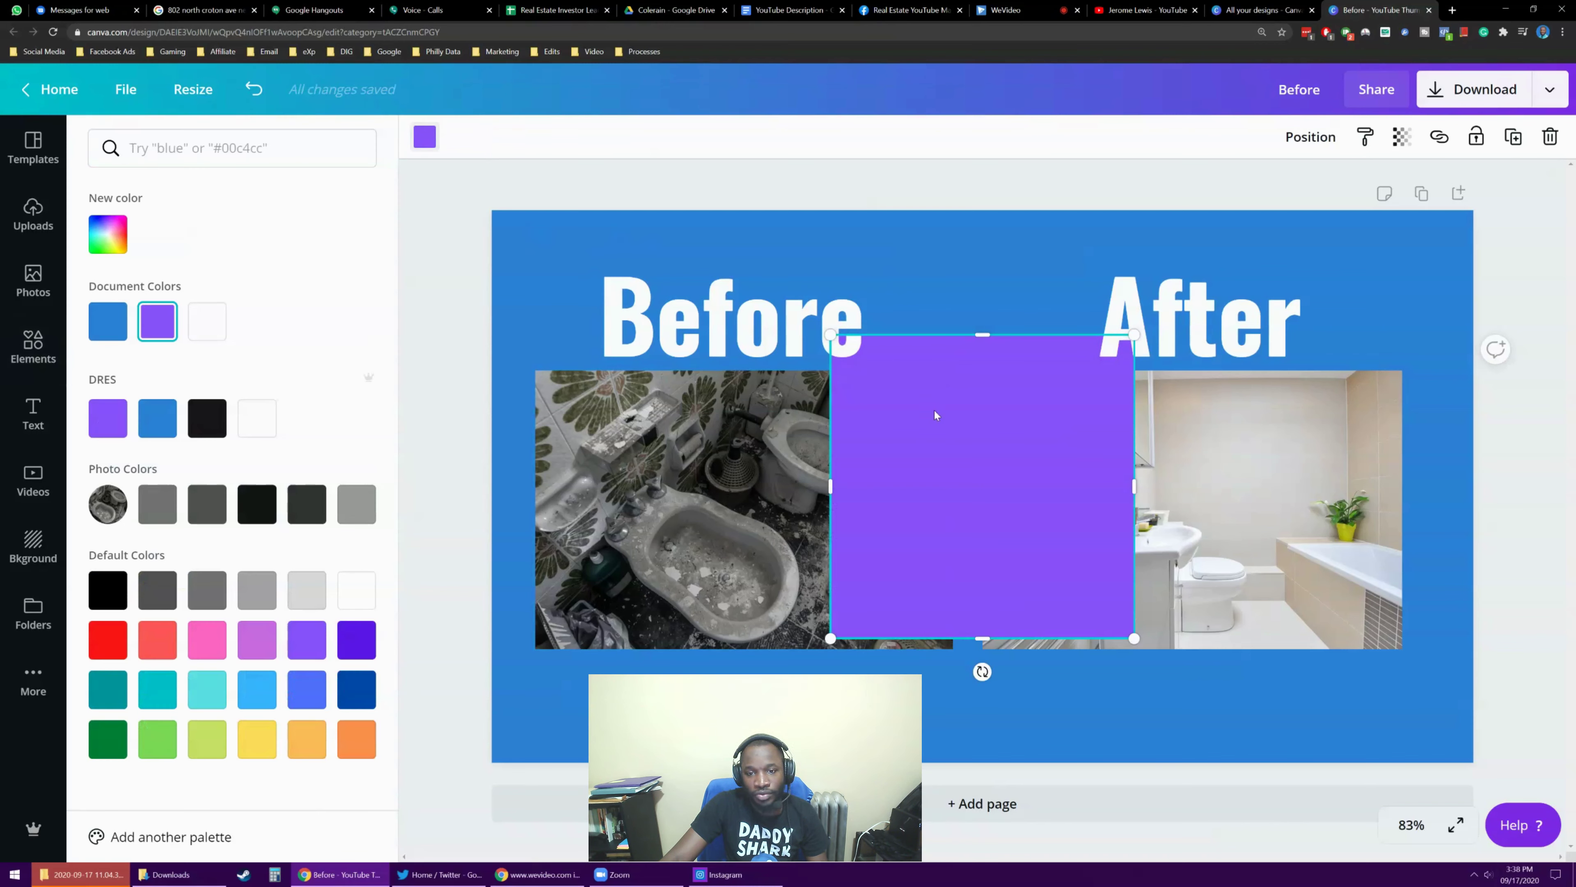
left_click(357, 739)
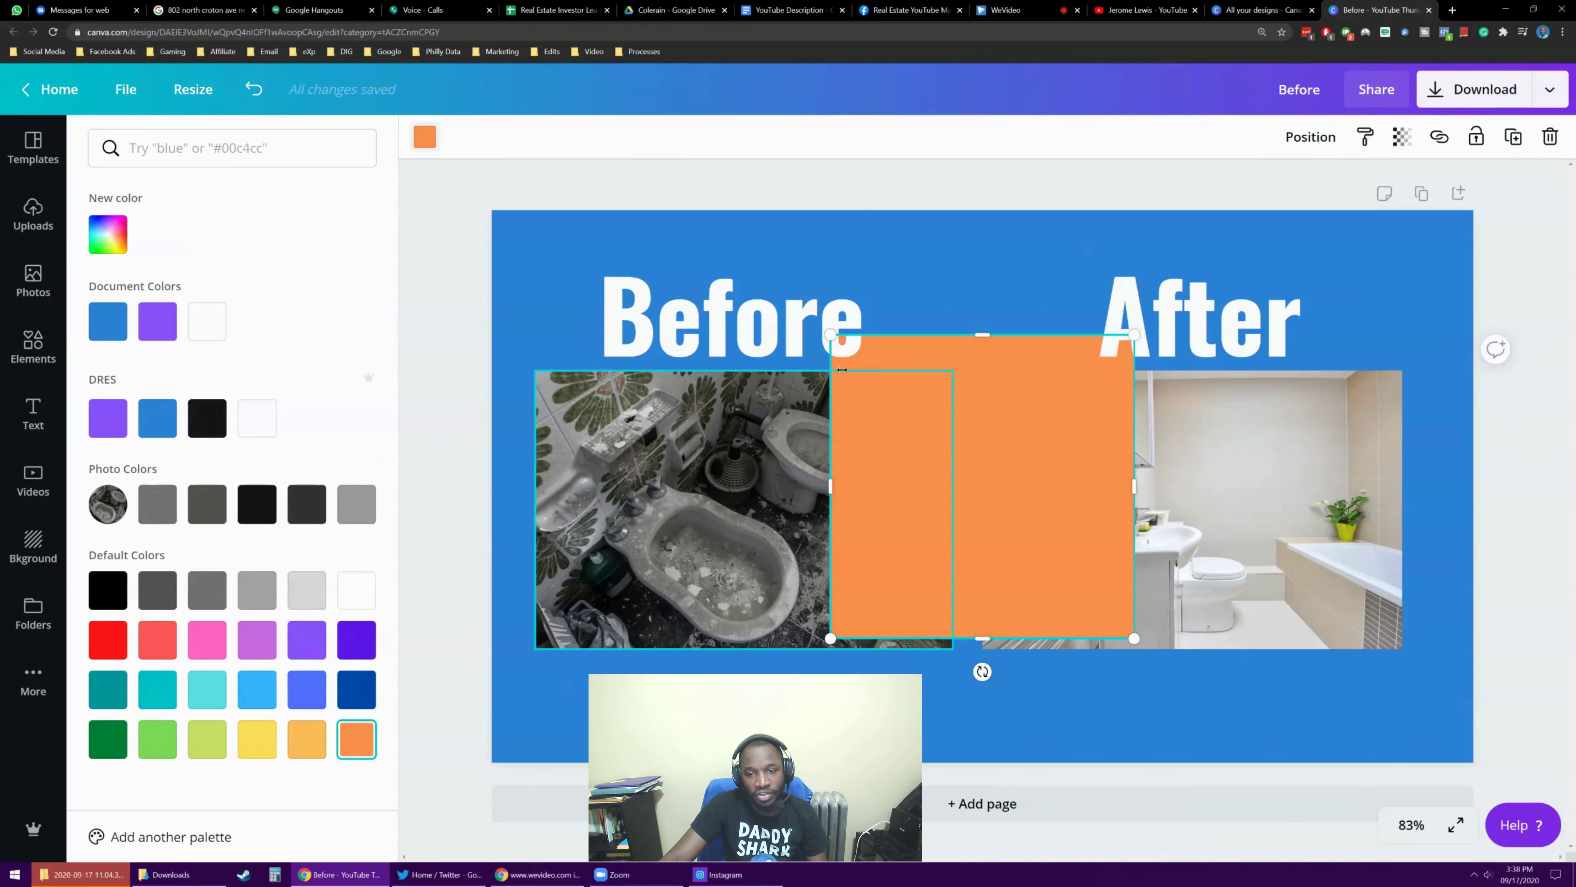
Step: Reshape the orange square into a wide rectangle and fit it behind the "Before" heading as a label background
left_click_drag(827, 336, 1032, 537)
left_click_drag(980, 590, 810, 589)
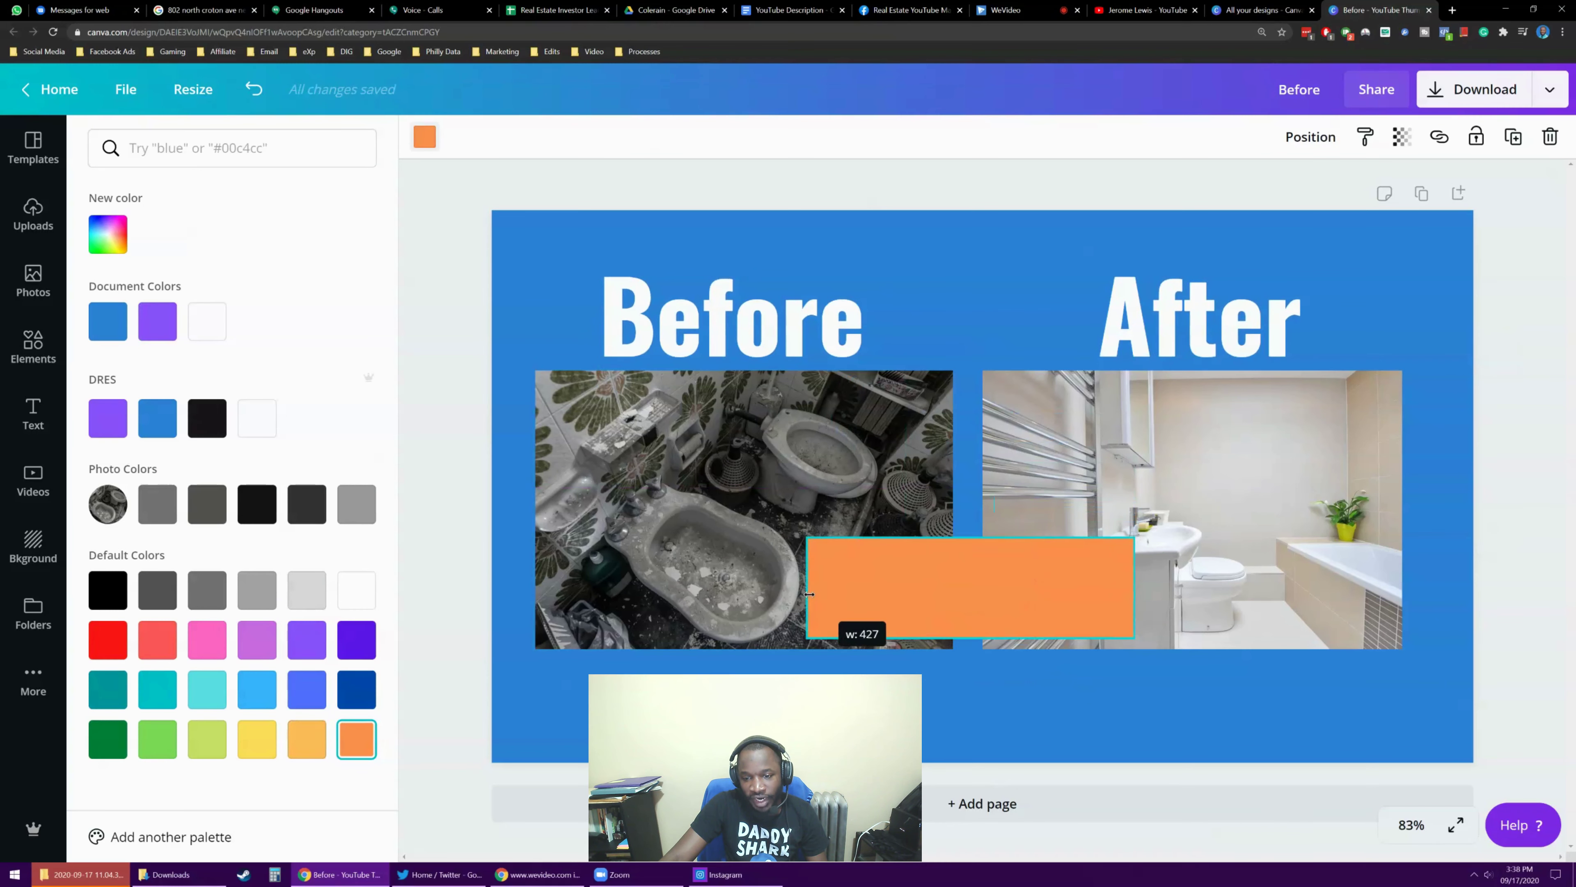
left_click_drag(1045, 604, 809, 316)
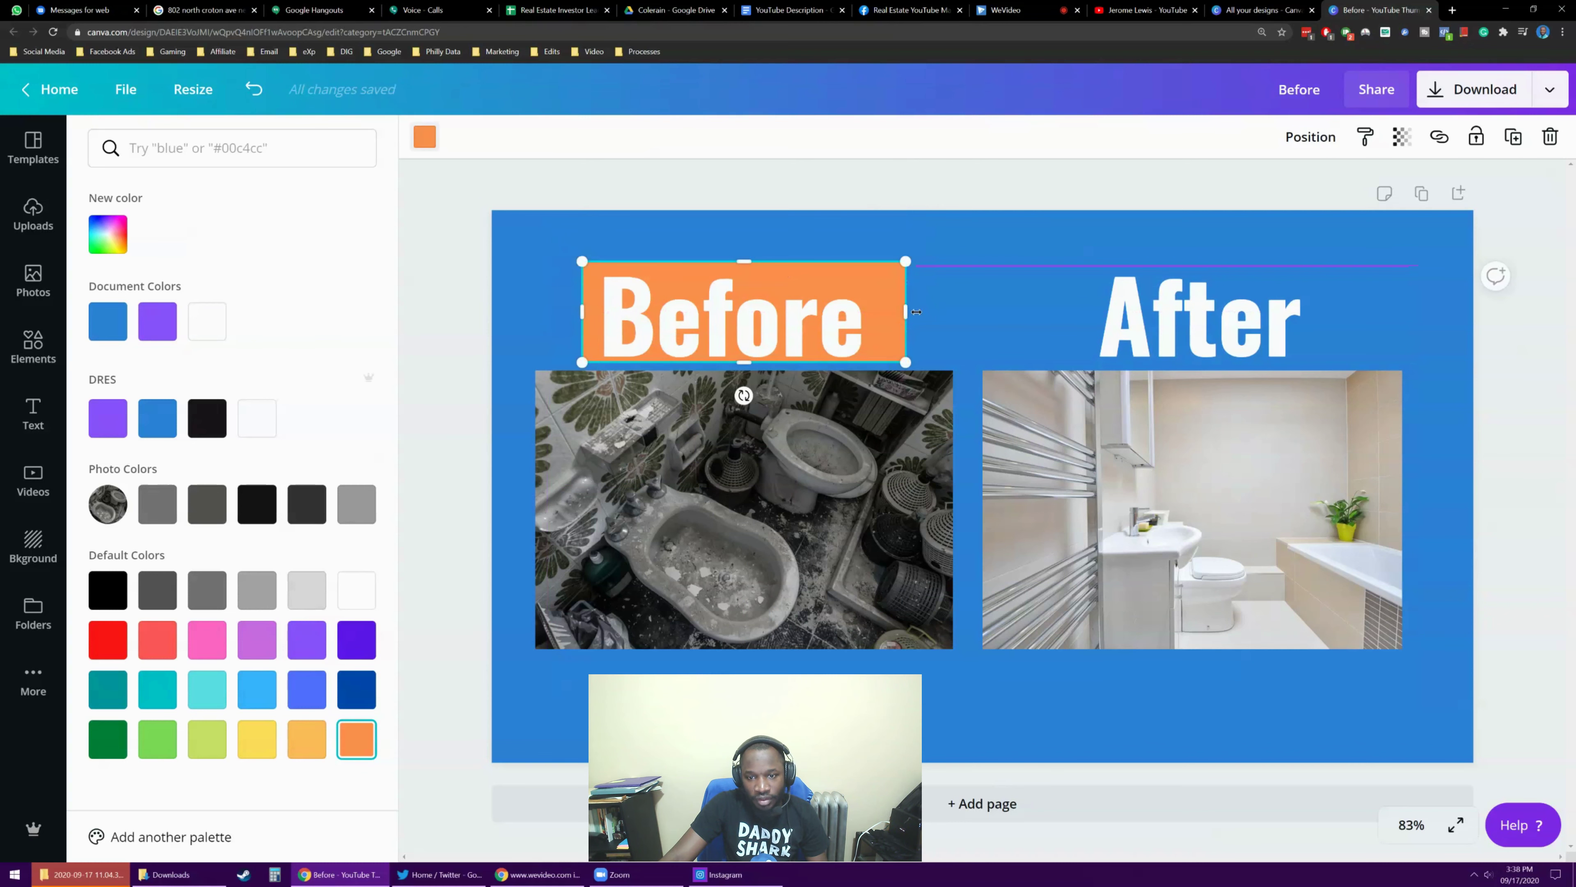
left_click_drag(904, 311, 875, 311)
key("Escape")
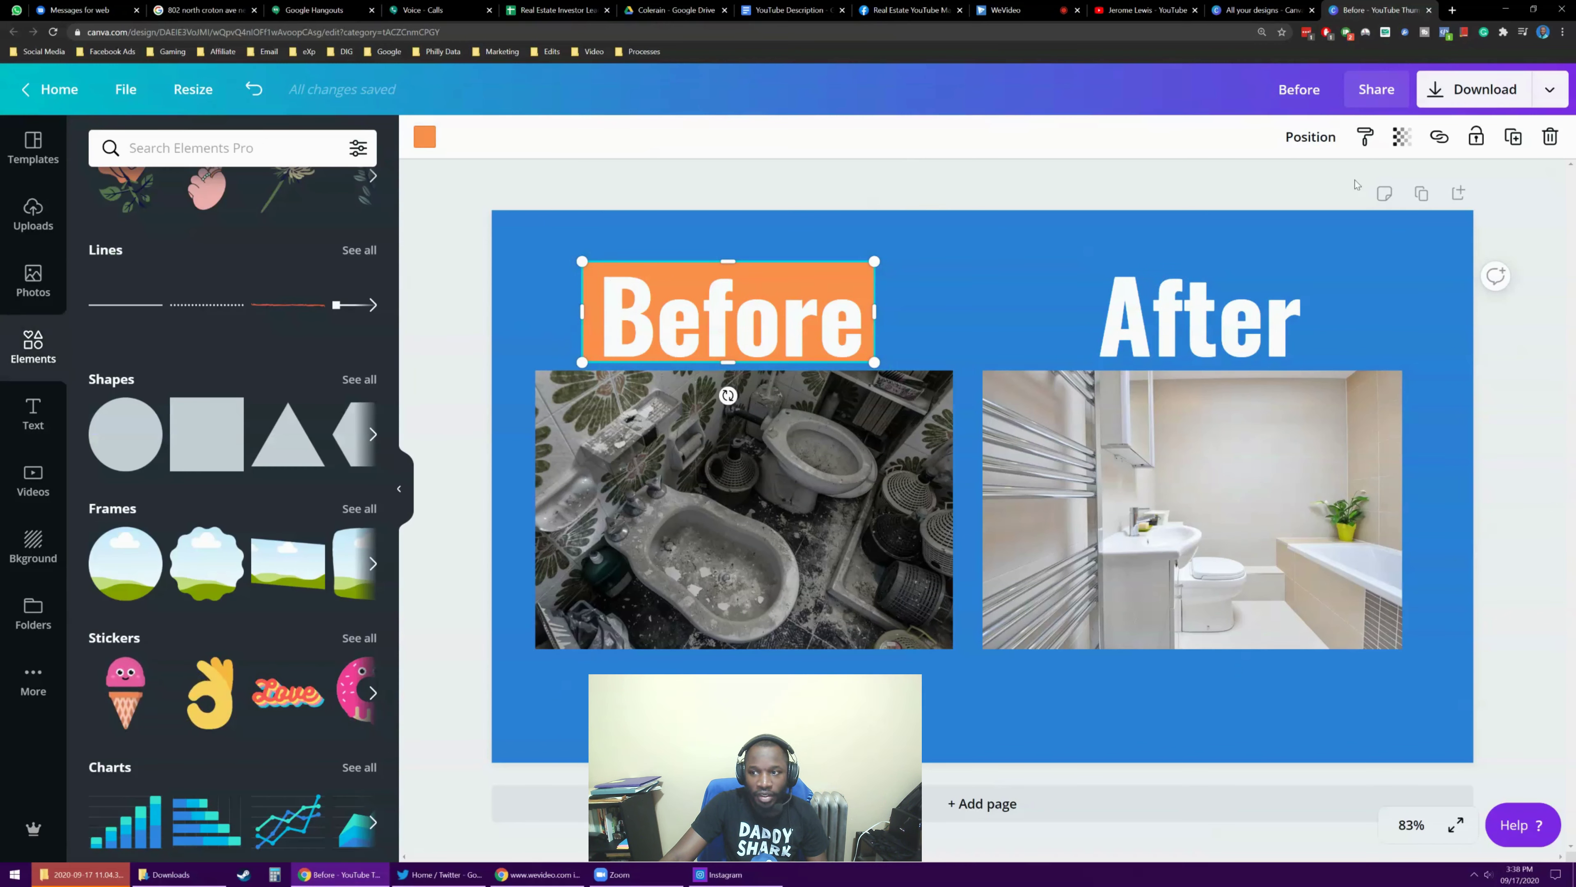
Step: Duplicate the orange rectangle, place the copy over the "After" heading and send it to the back behind the text
left_click(1513, 137)
left_click_drag(803, 344, 1251, 317)
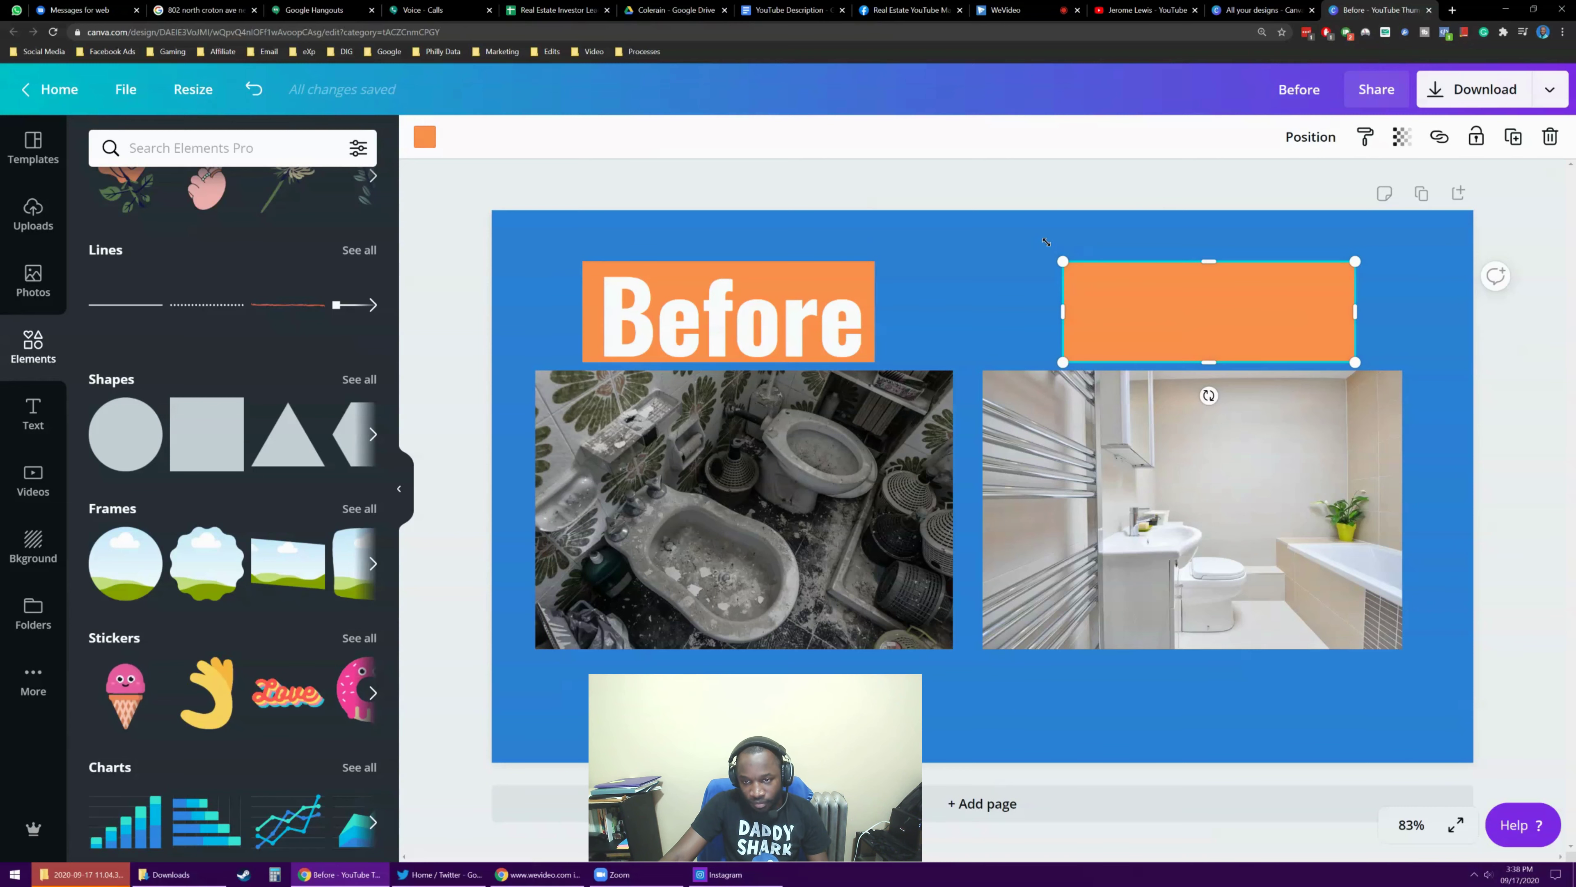
left_click(1107, 200)
left_click(1146, 325)
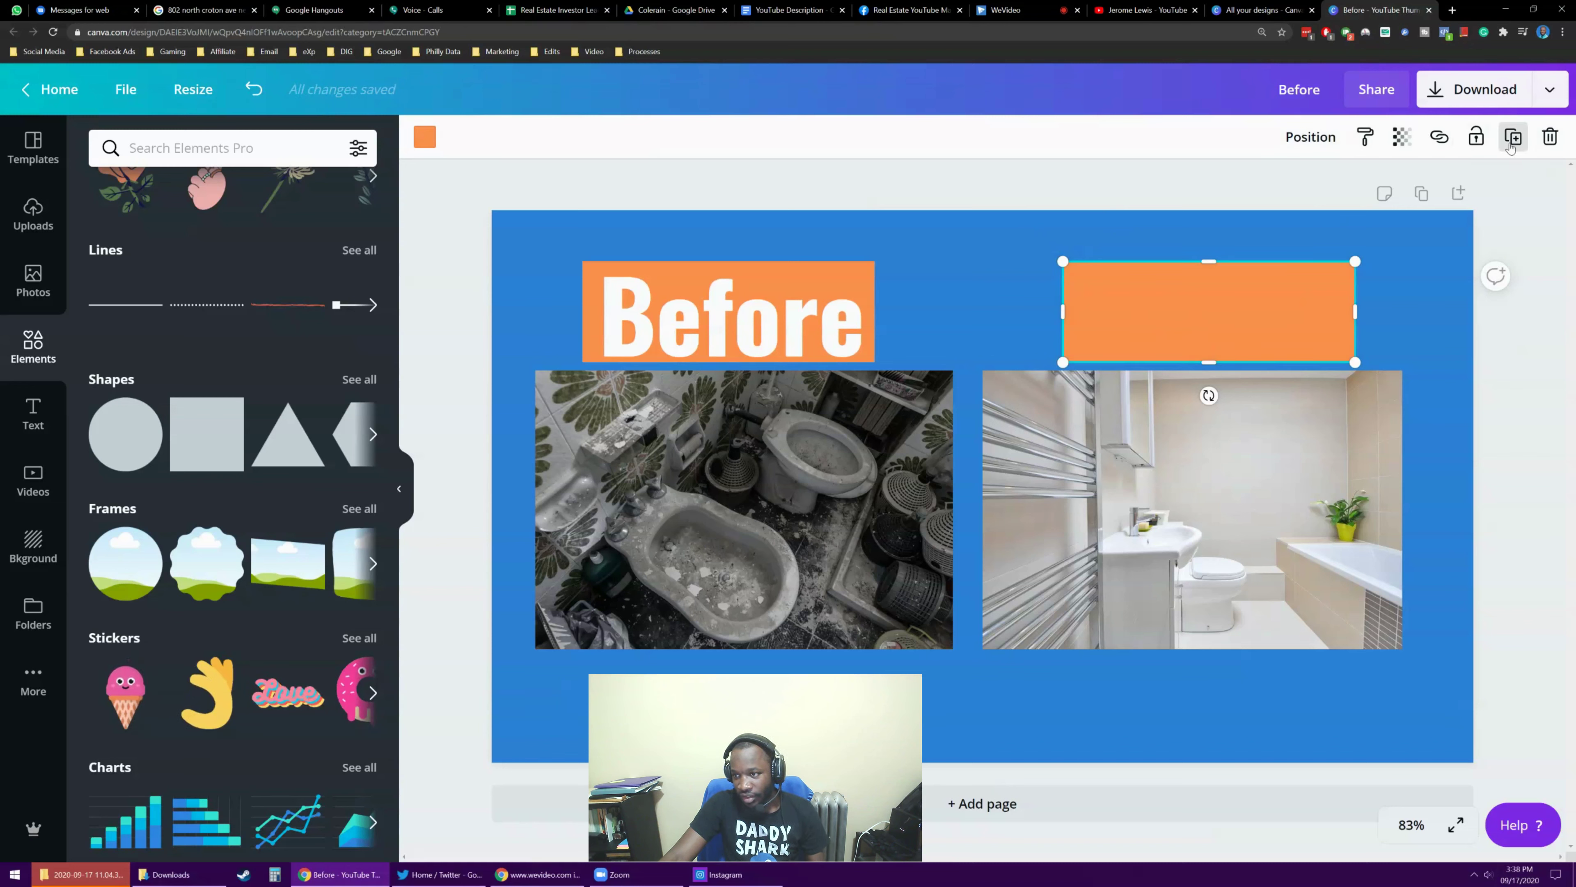
right_click(1232, 302)
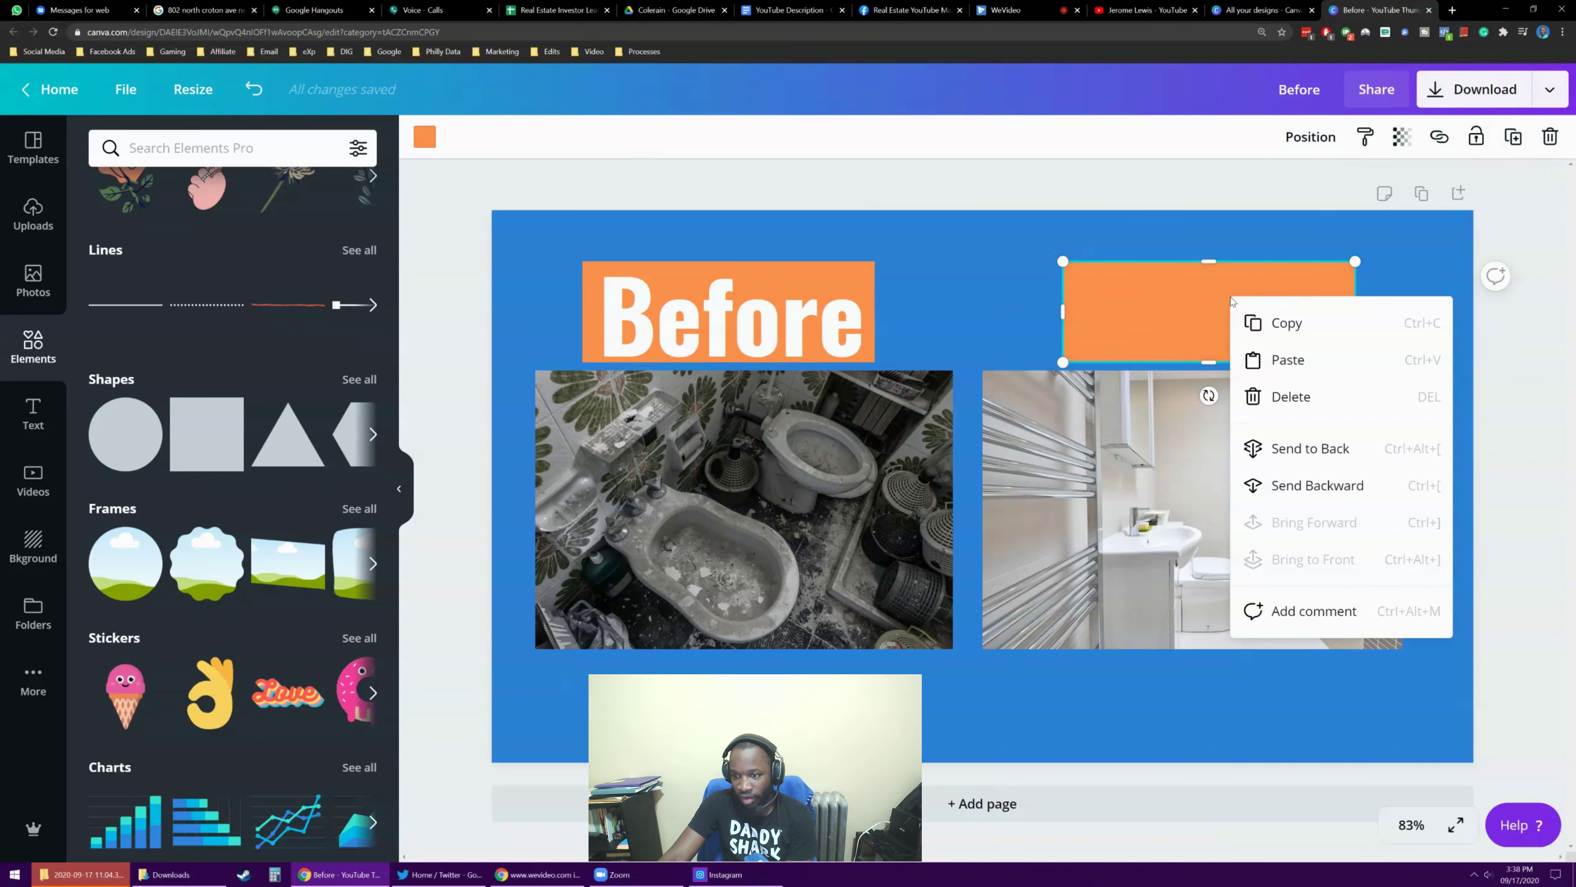
left_click(1270, 450)
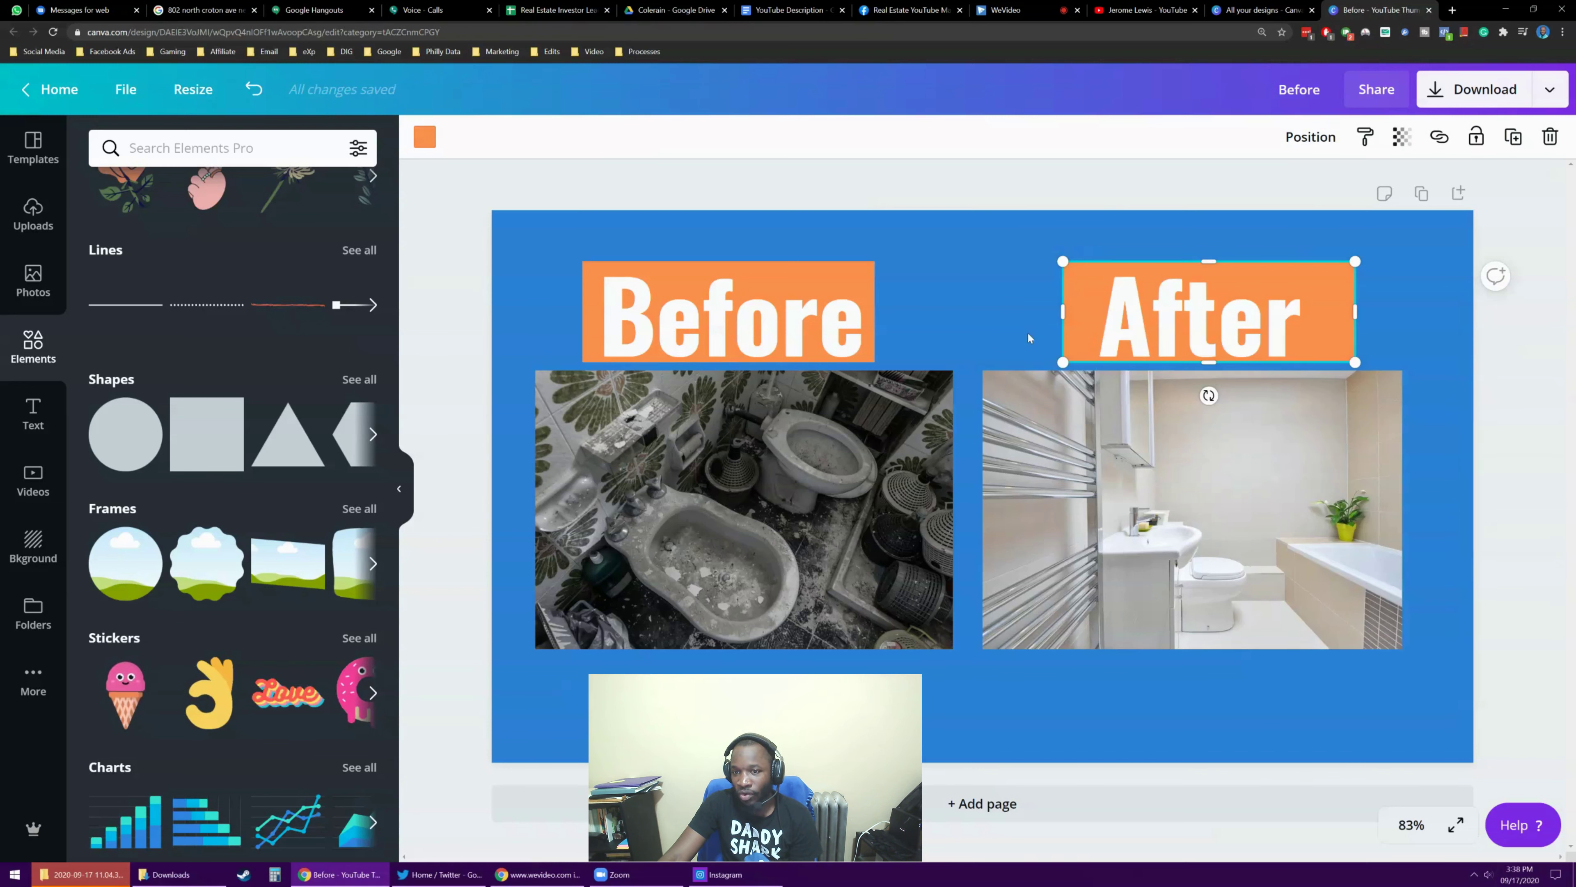
key("Escape")
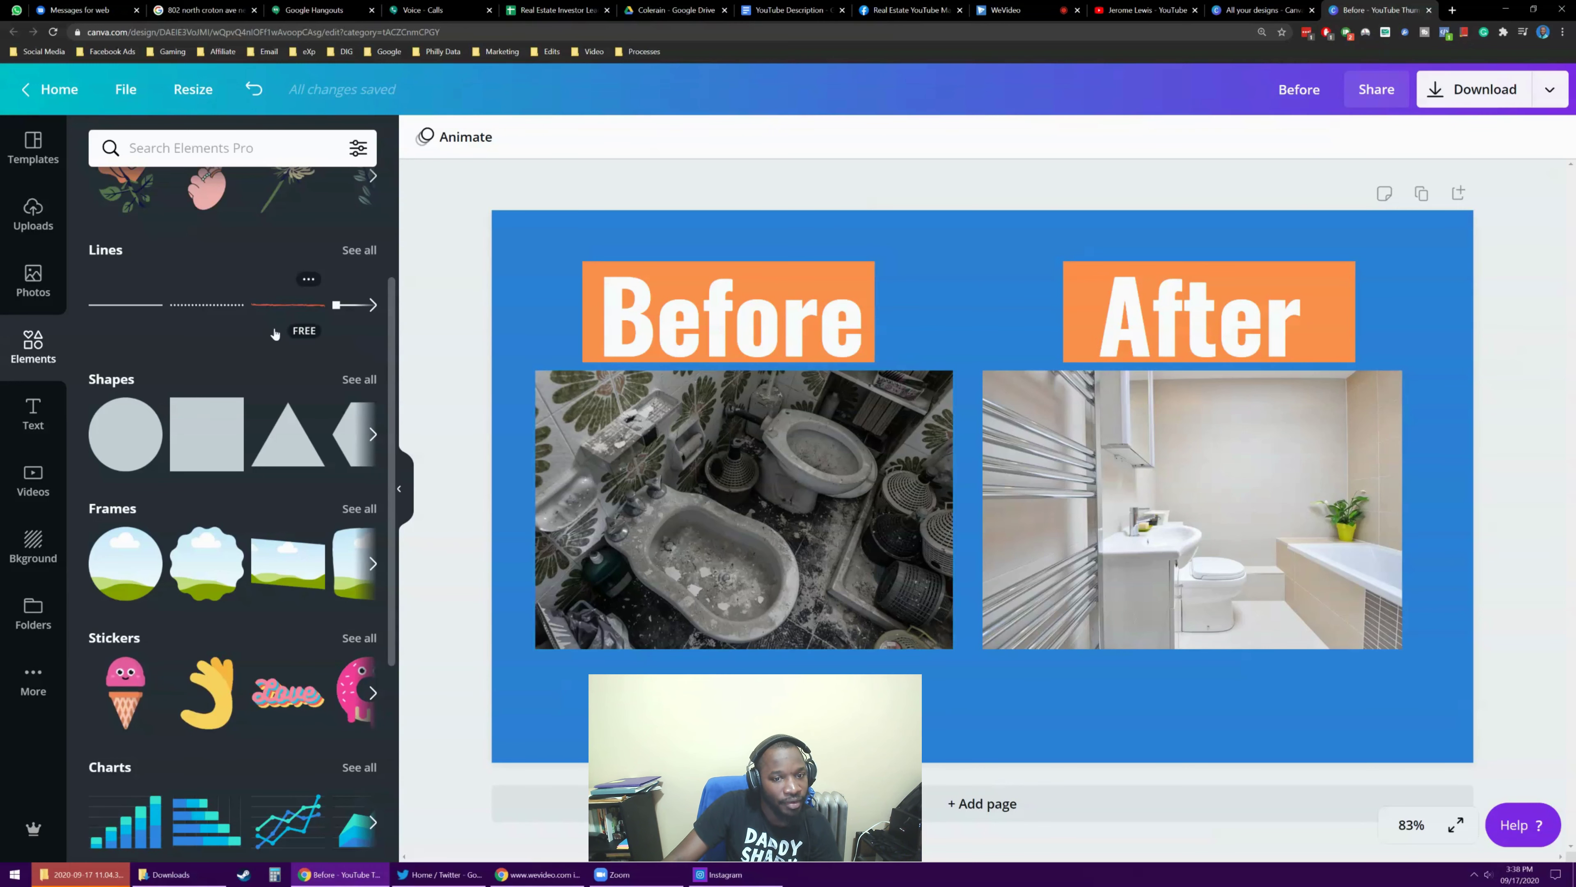
Step: Apply a Shadow effect to the "Before" heading with transparency 34 and direction 45
left_click(669, 327)
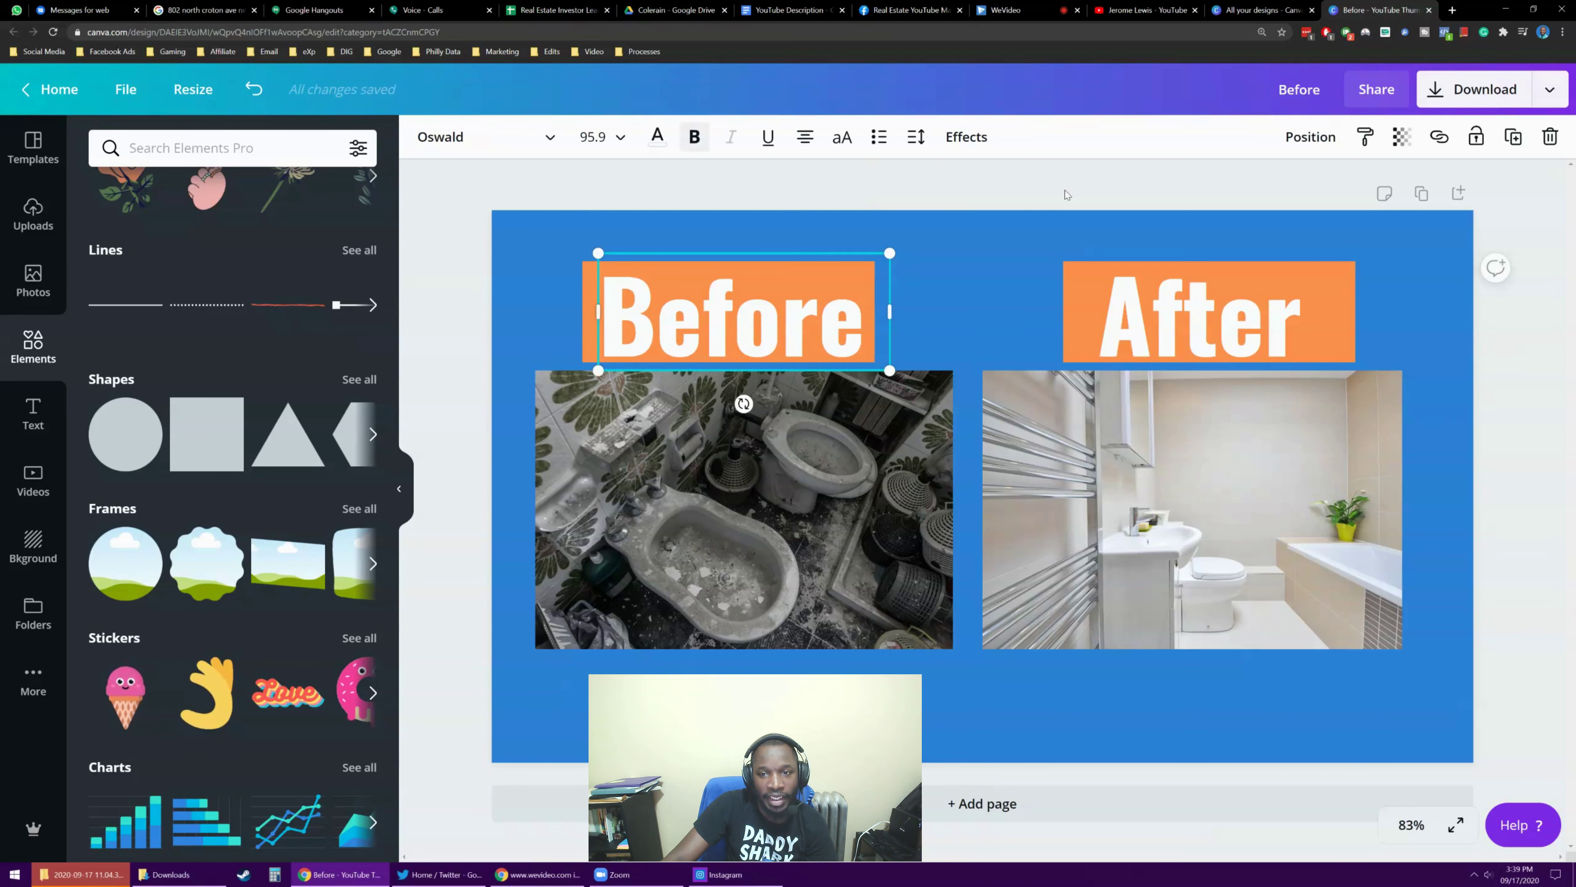
left_click(958, 139)
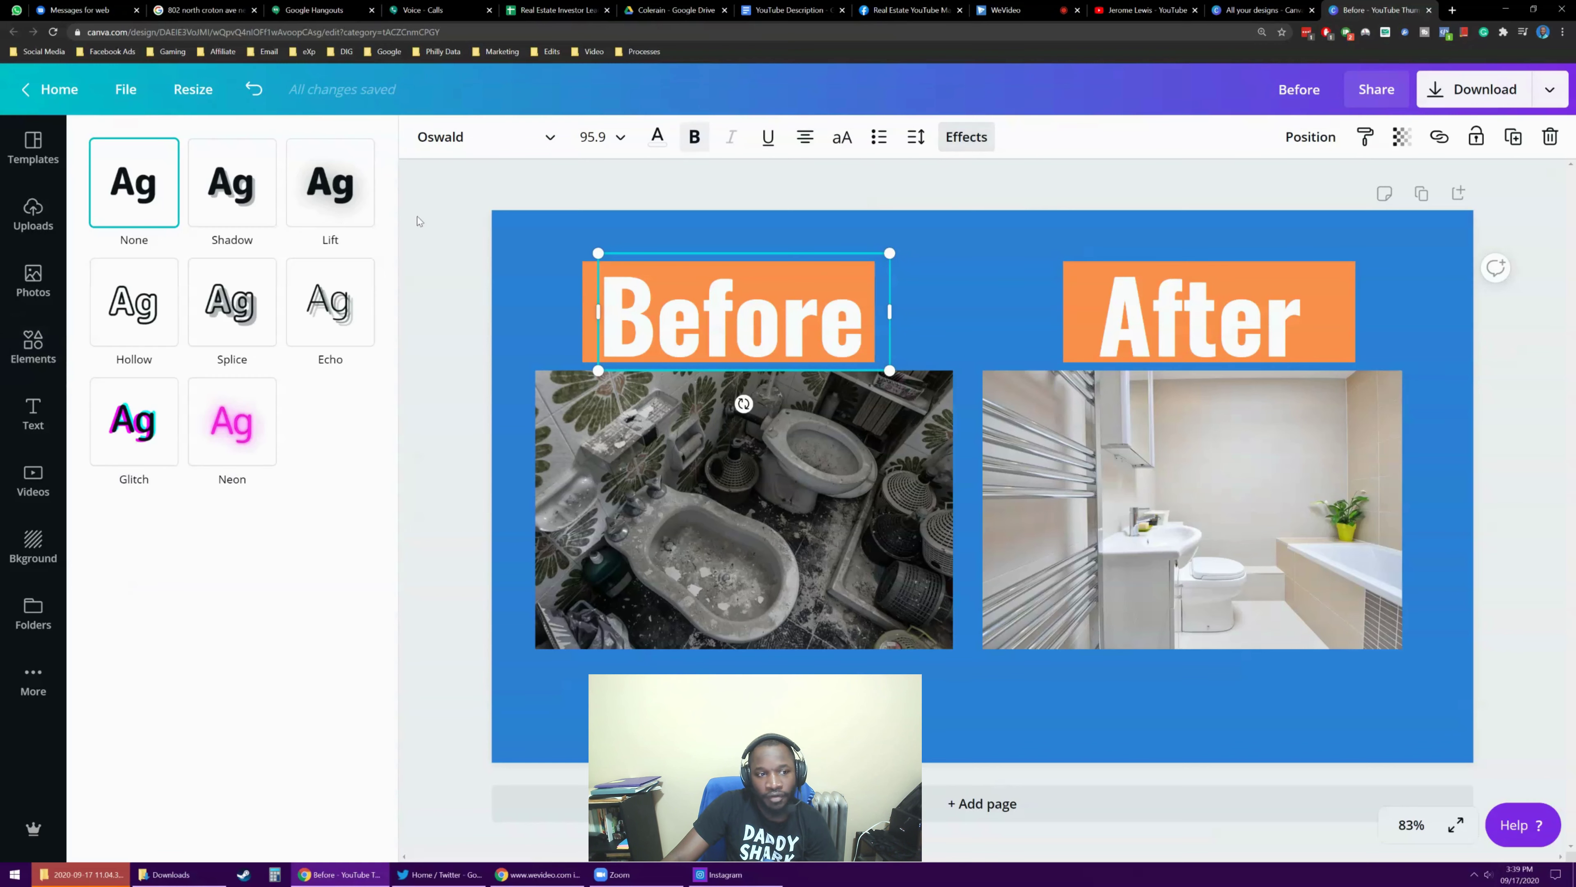
left_click(227, 198)
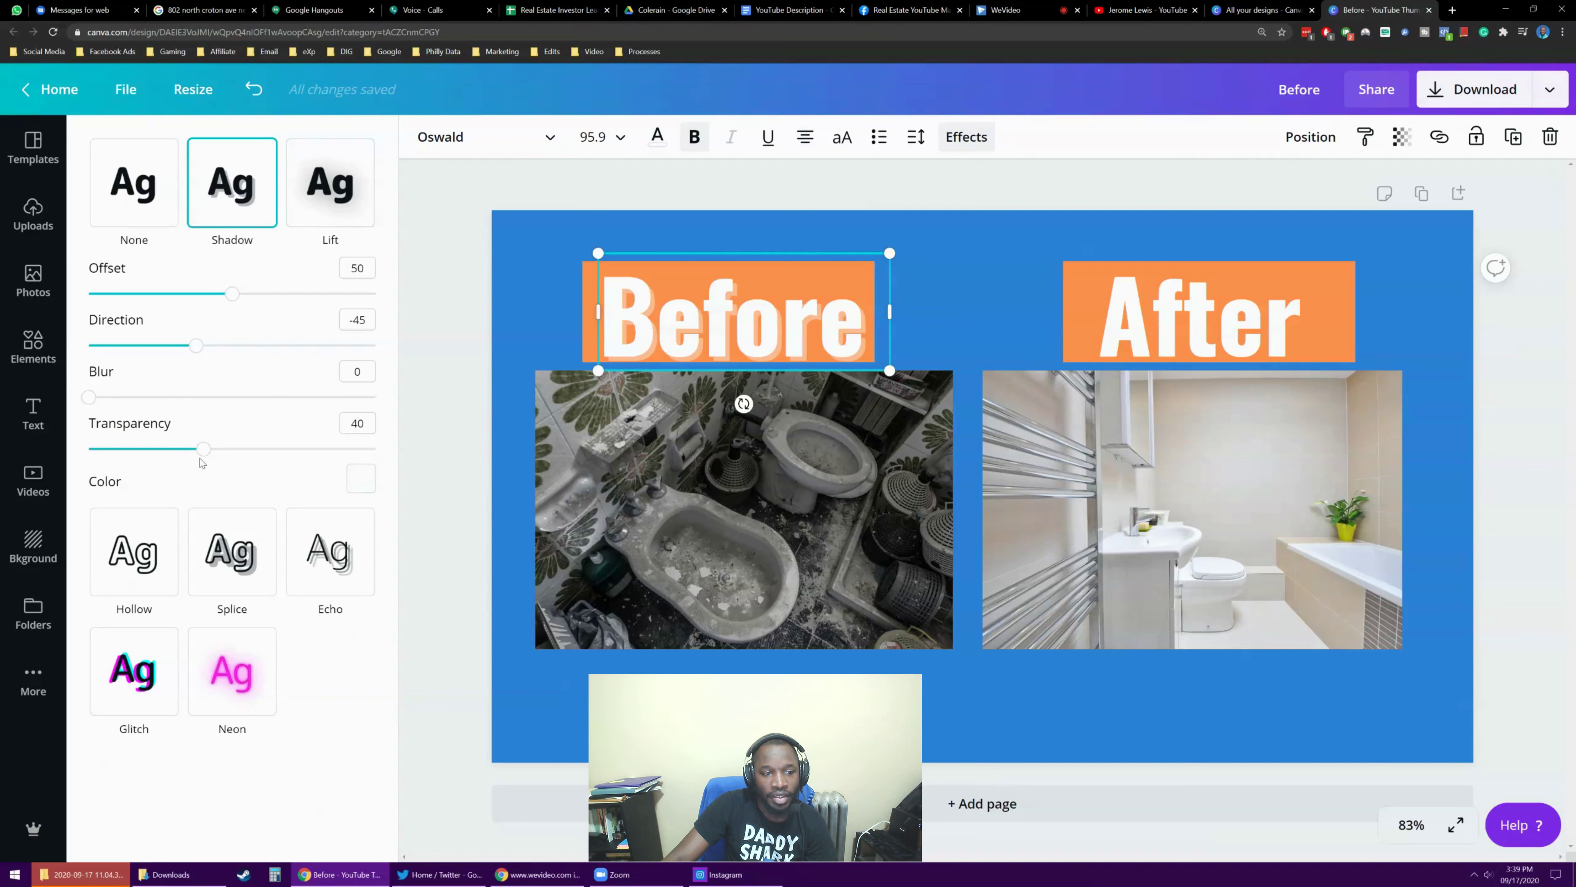
mouse_move(203, 448)
left_mouse_down()
mouse_move(373, 448)
mouse_move(91, 448)
mouse_move(204, 448)
mouse_move(186, 448)
left_mouse_up()
left_click_drag(196, 345, 145, 373)
left_click(342, 323)
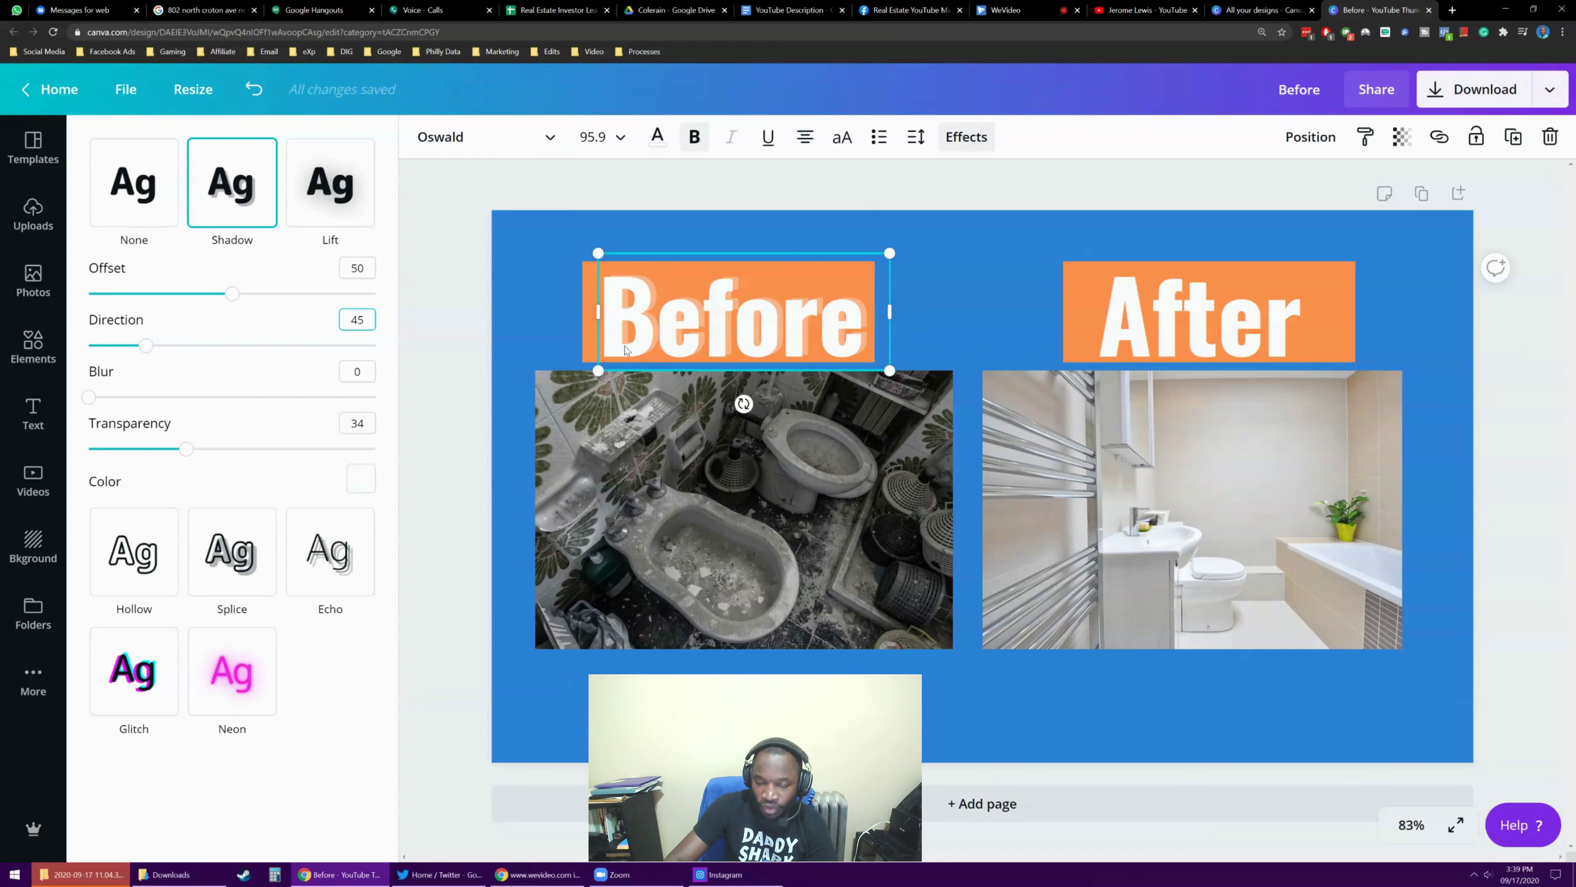
Step: Change the direction of the "Before" heading's shadow to -45
type("-")
left_click(33, 344)
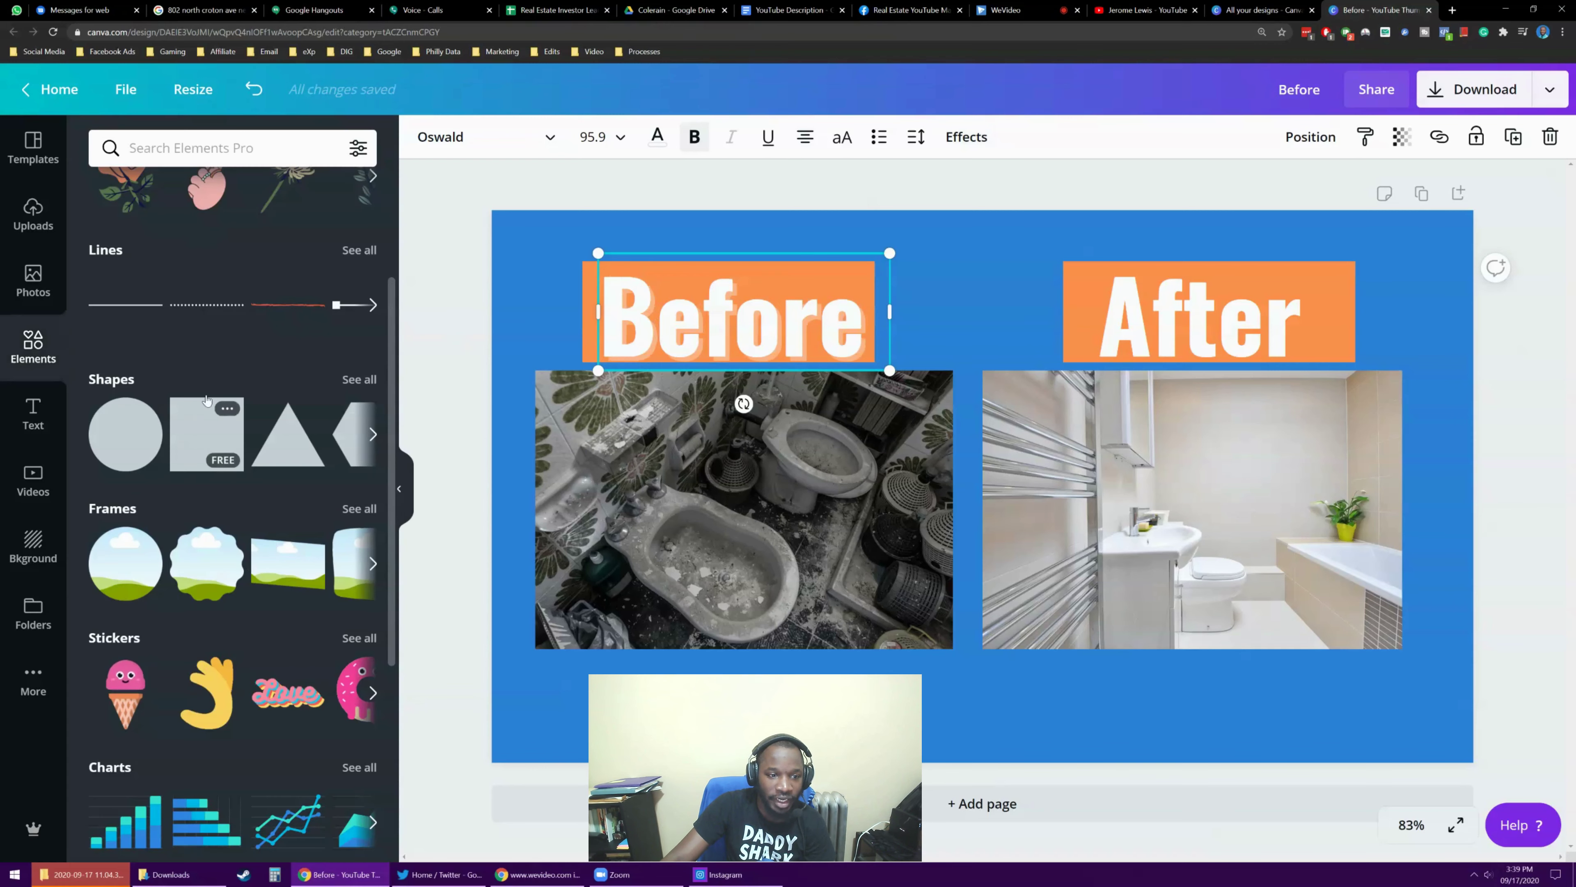
scroll(274, 229, "up", 3)
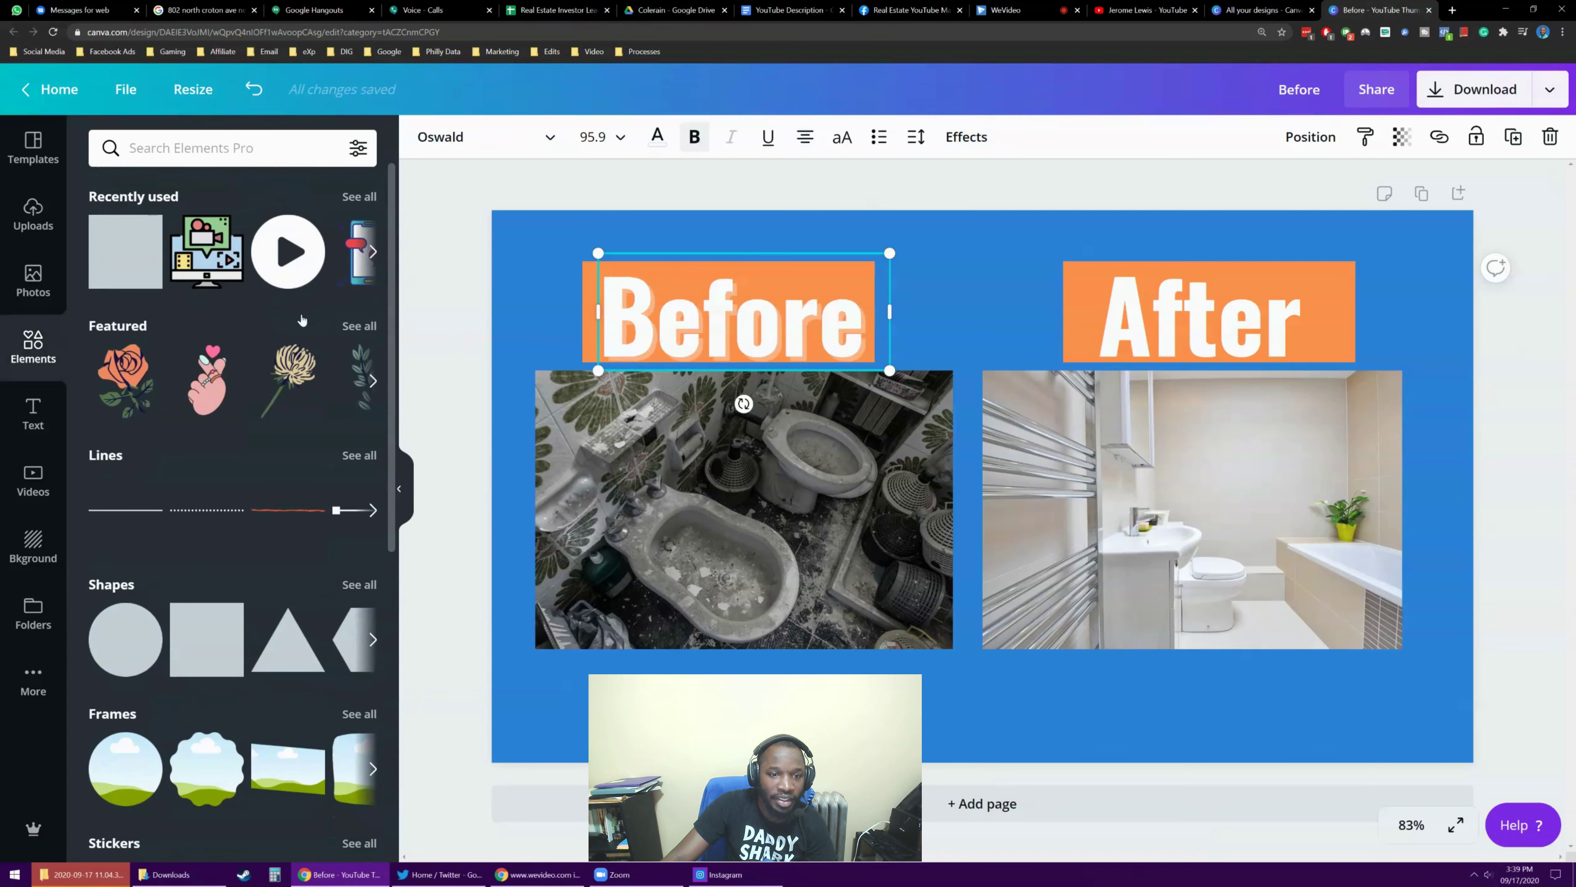
left_click(453, 323)
left_click(659, 338)
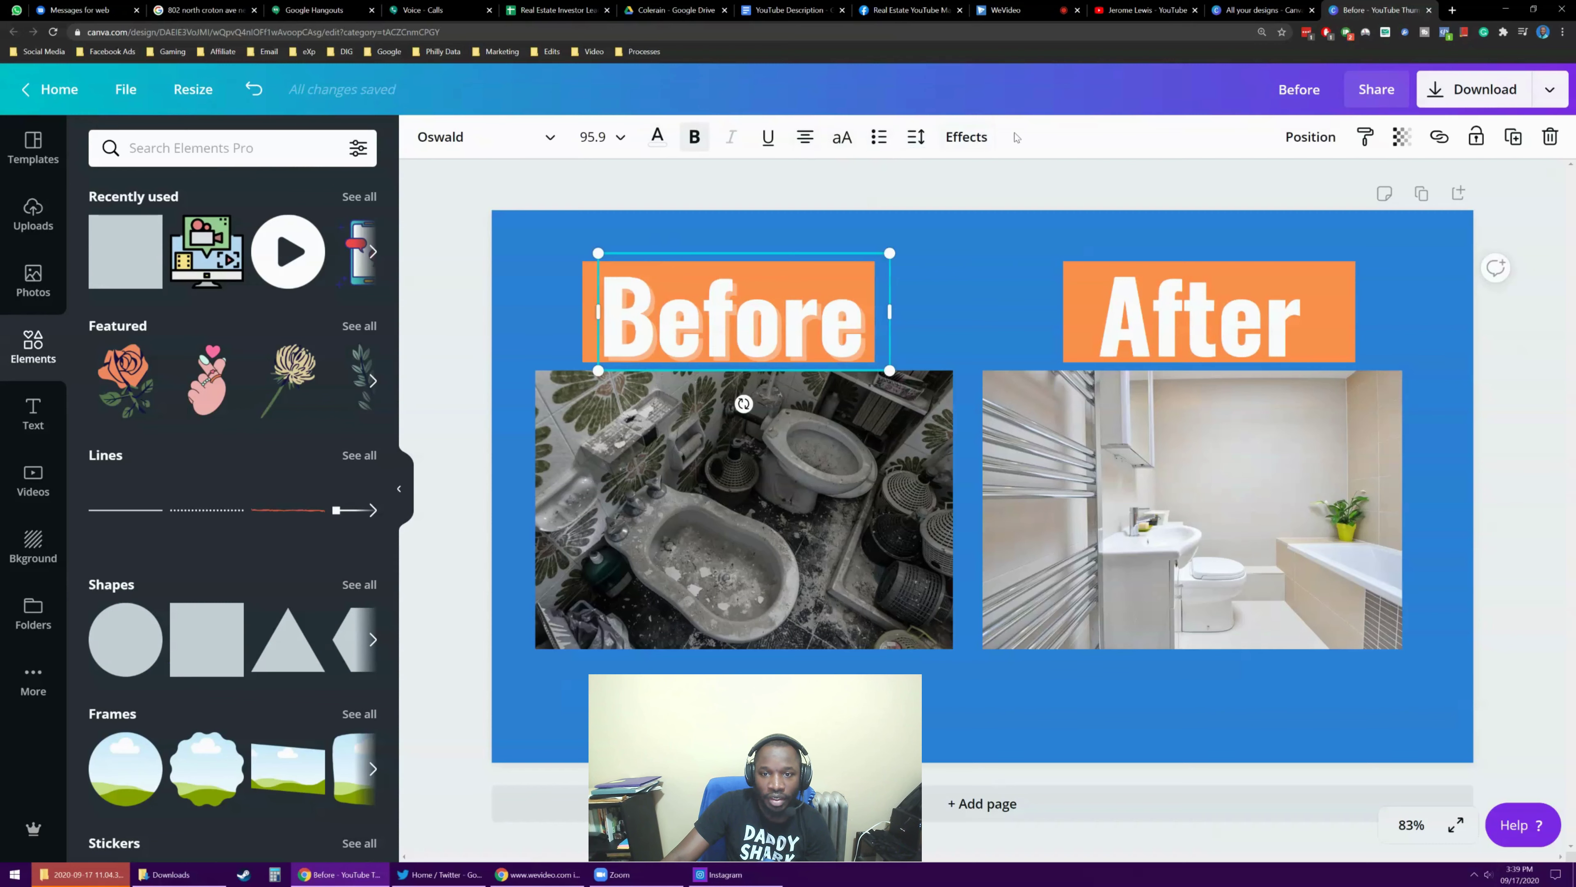
Step: Set the "Before" heading's shadow transparency to 100 and its color to black
left_click(954, 150)
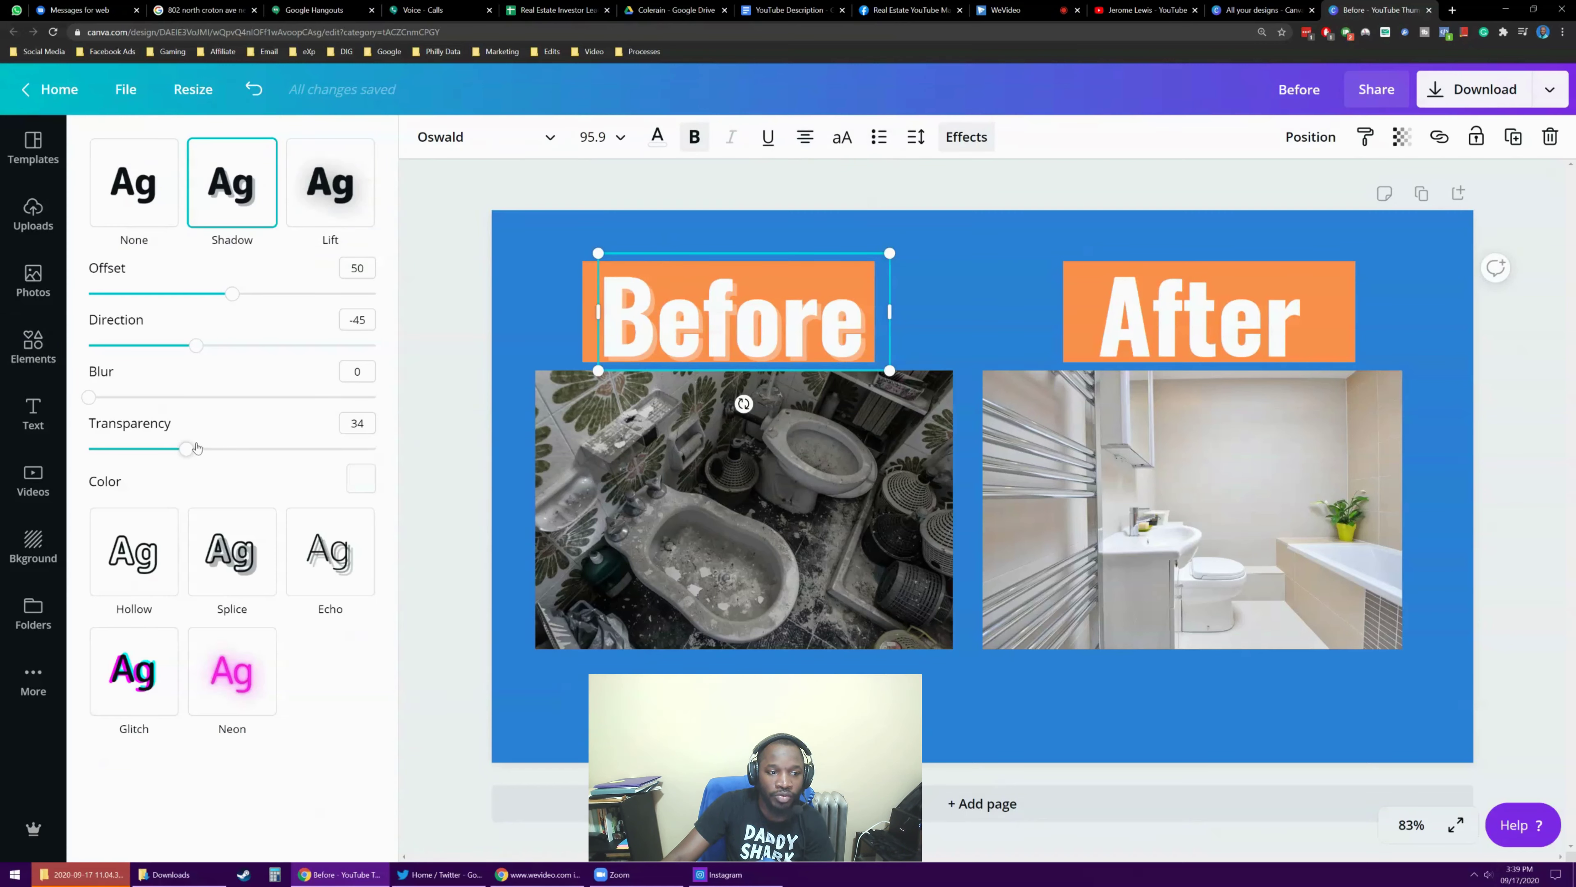
left_click_drag(194, 457, 445, 478)
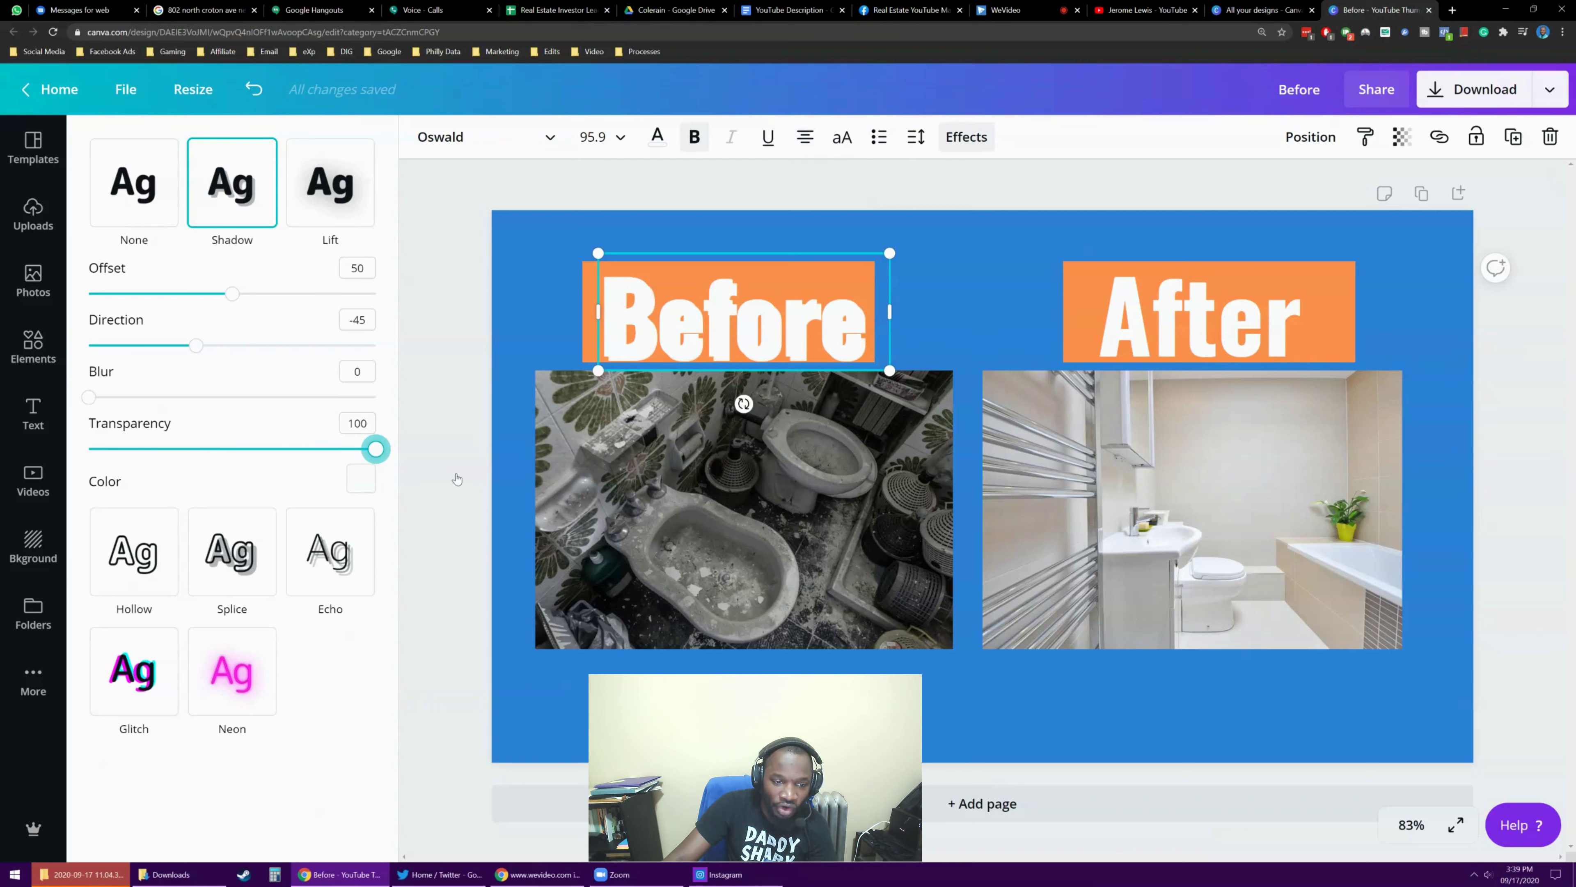
left_click(356, 490)
left_click(205, 729)
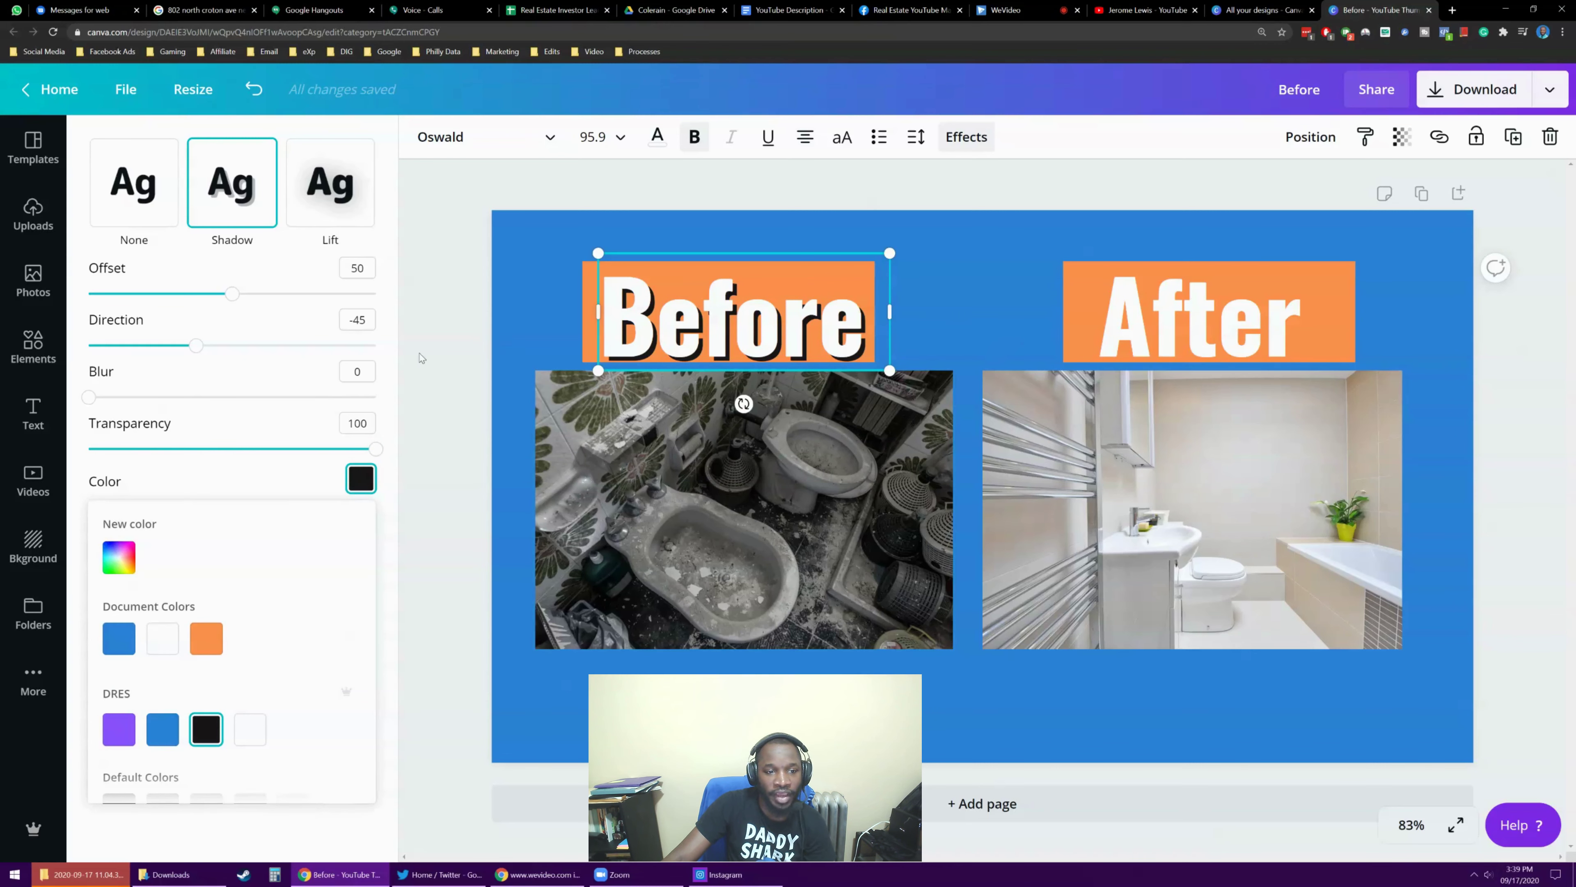
Step: Nudge the "Before" heading slightly left and up so it sits centered on its orange rectangle
left_click(770, 337)
left_click(986, 249)
left_click(745, 335)
key("Left")
key("Left")
key("Left")
key("Left")
key("Left")
key("Left")
key("Left")
key("Left")
key("Left")
key("Left")
key("Left")
key("Left")
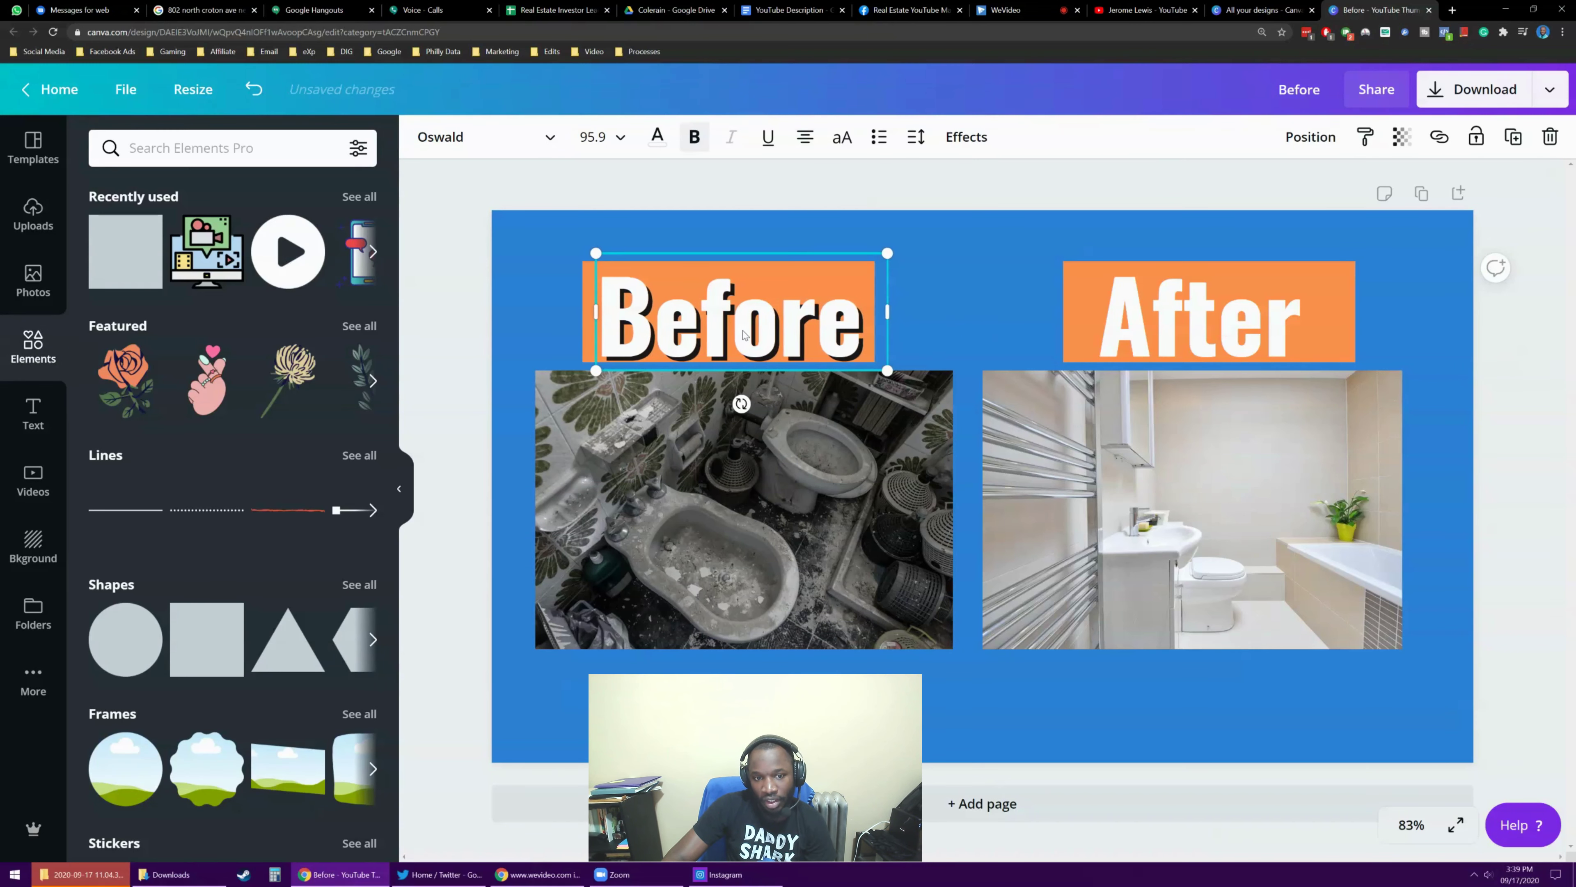
key("Up")
key("Up")
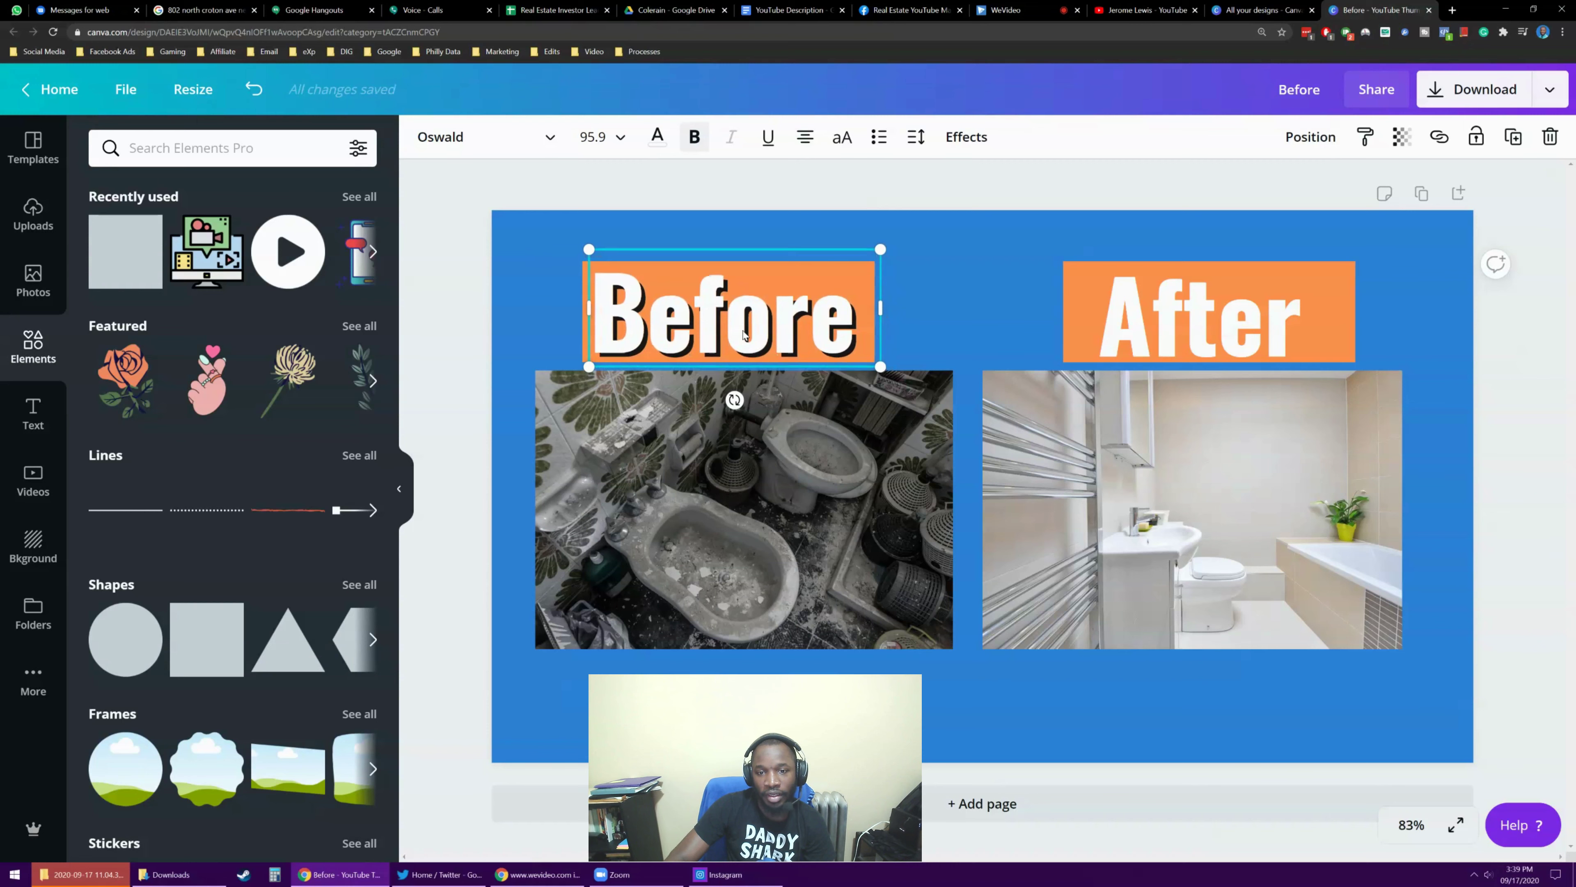
left_click(688, 232)
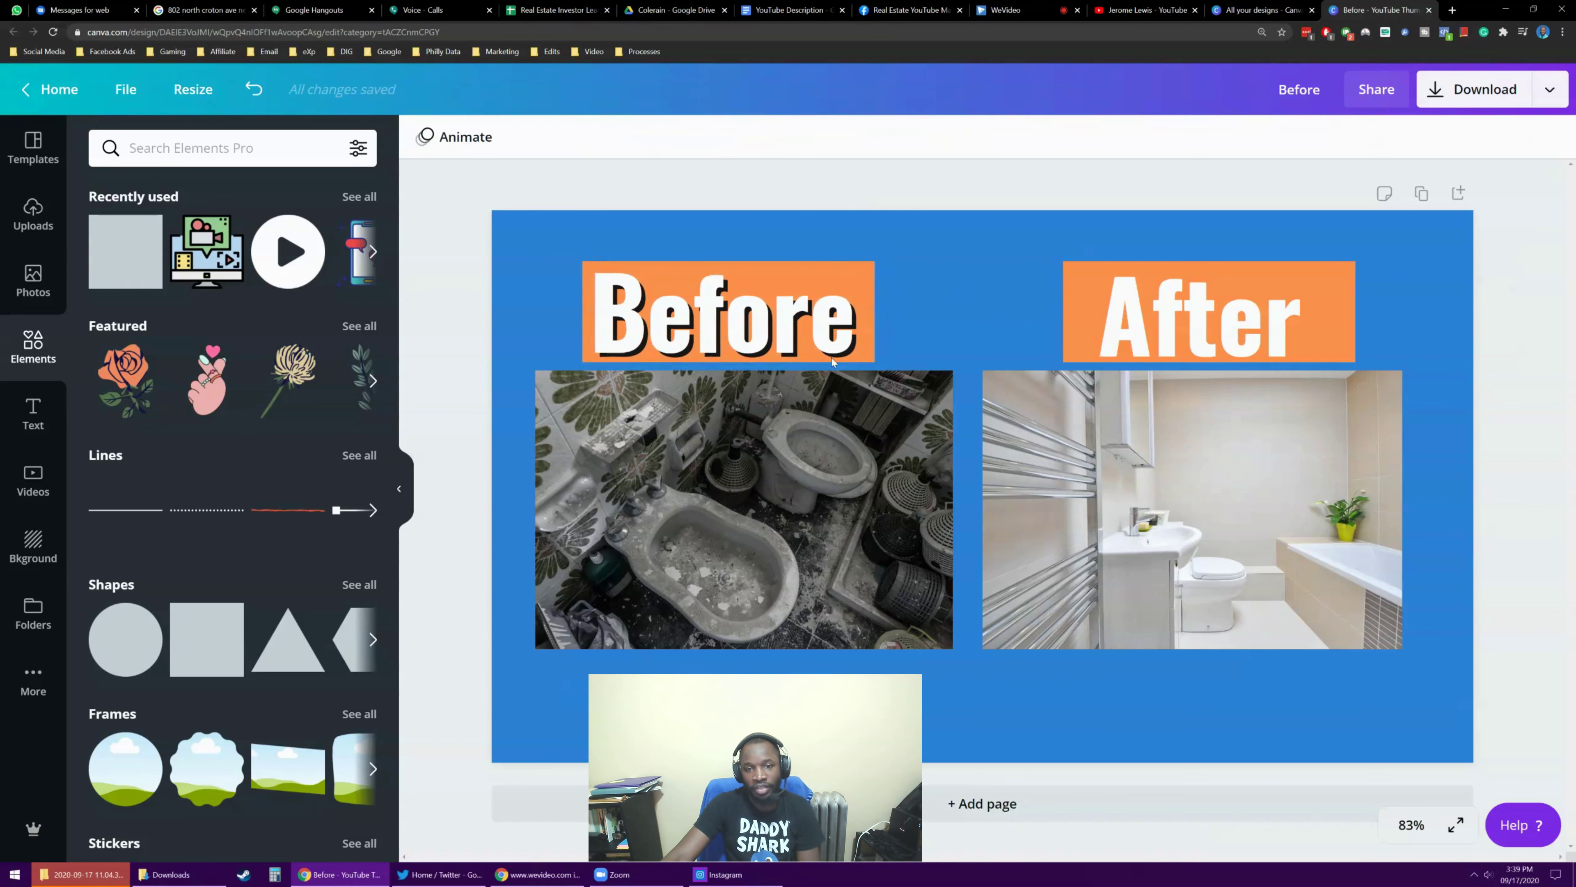
Step: Delete the plain "After" heading and place a duplicate of the shadowed "Before" heading on its orange rectangle
left_click(1170, 335)
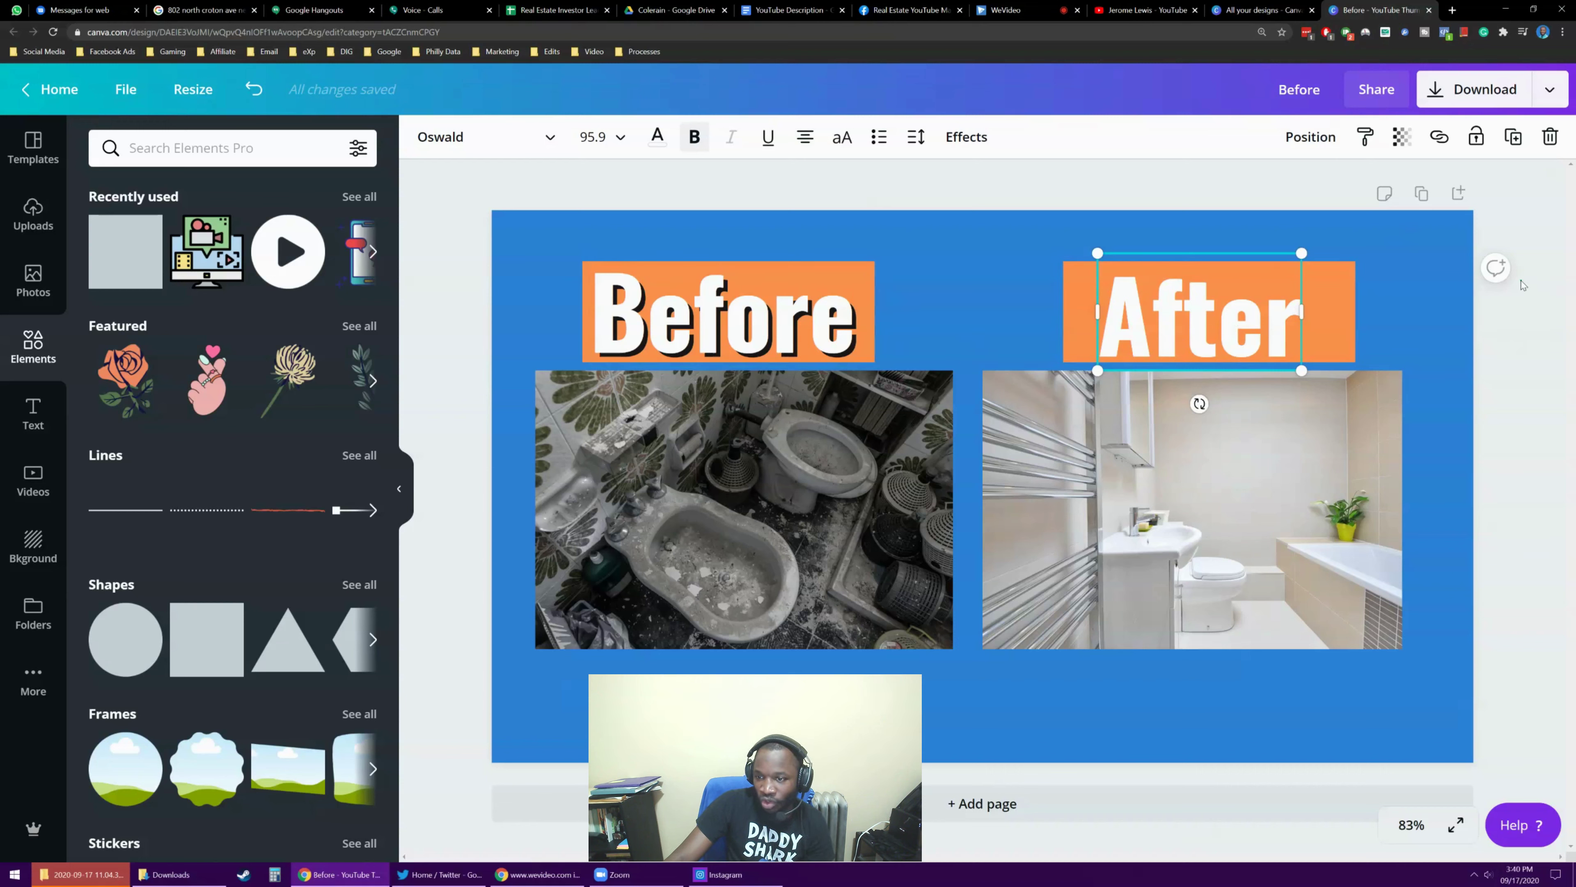
left_click(1551, 137)
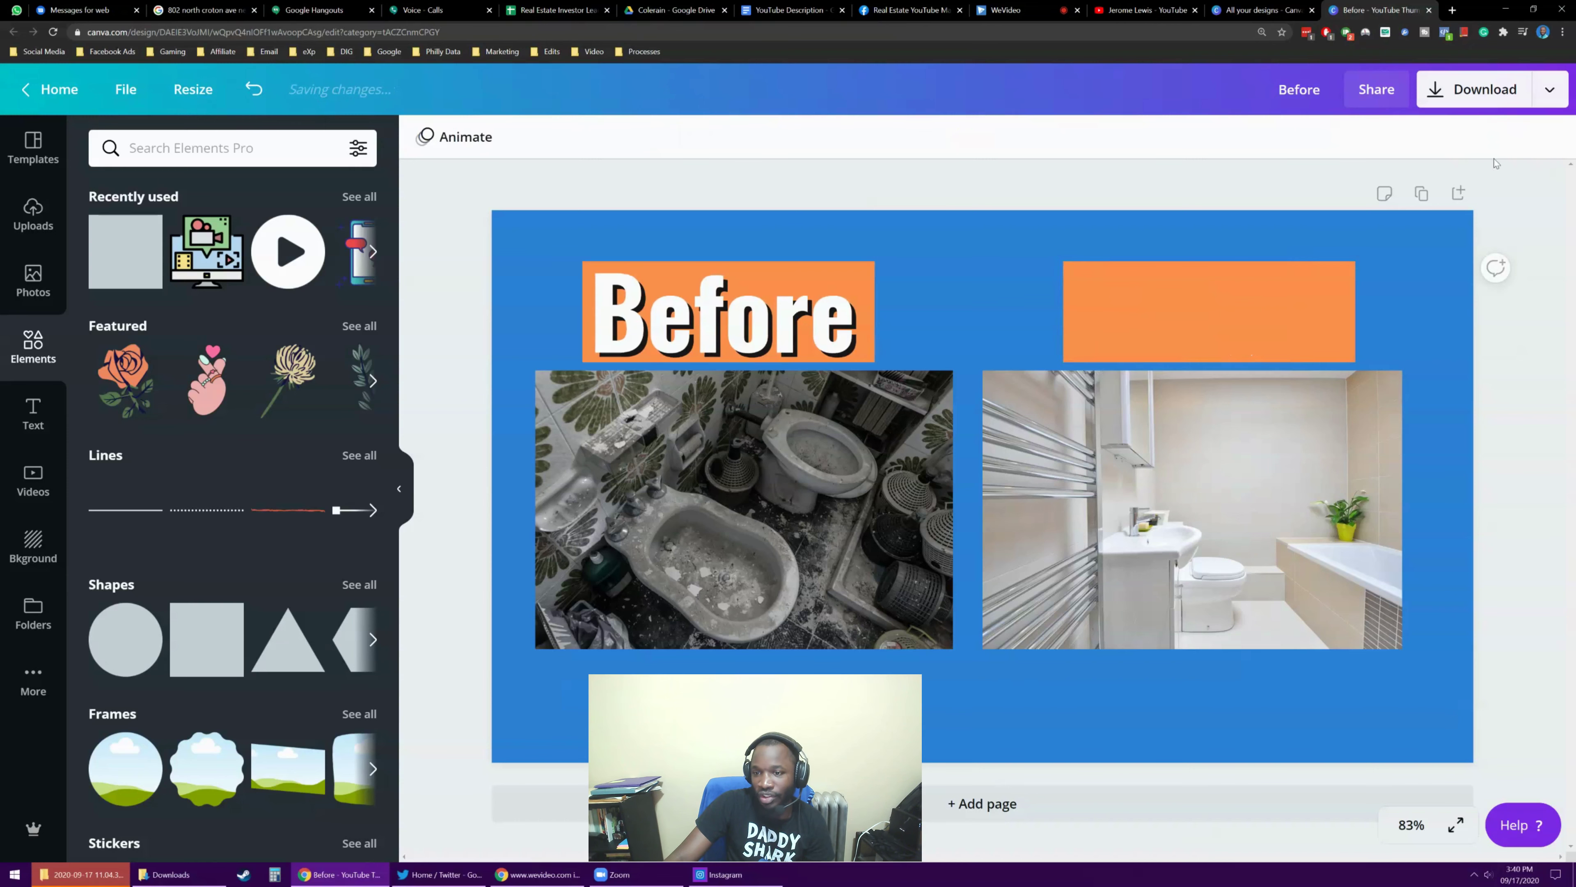
left_click(816, 300)
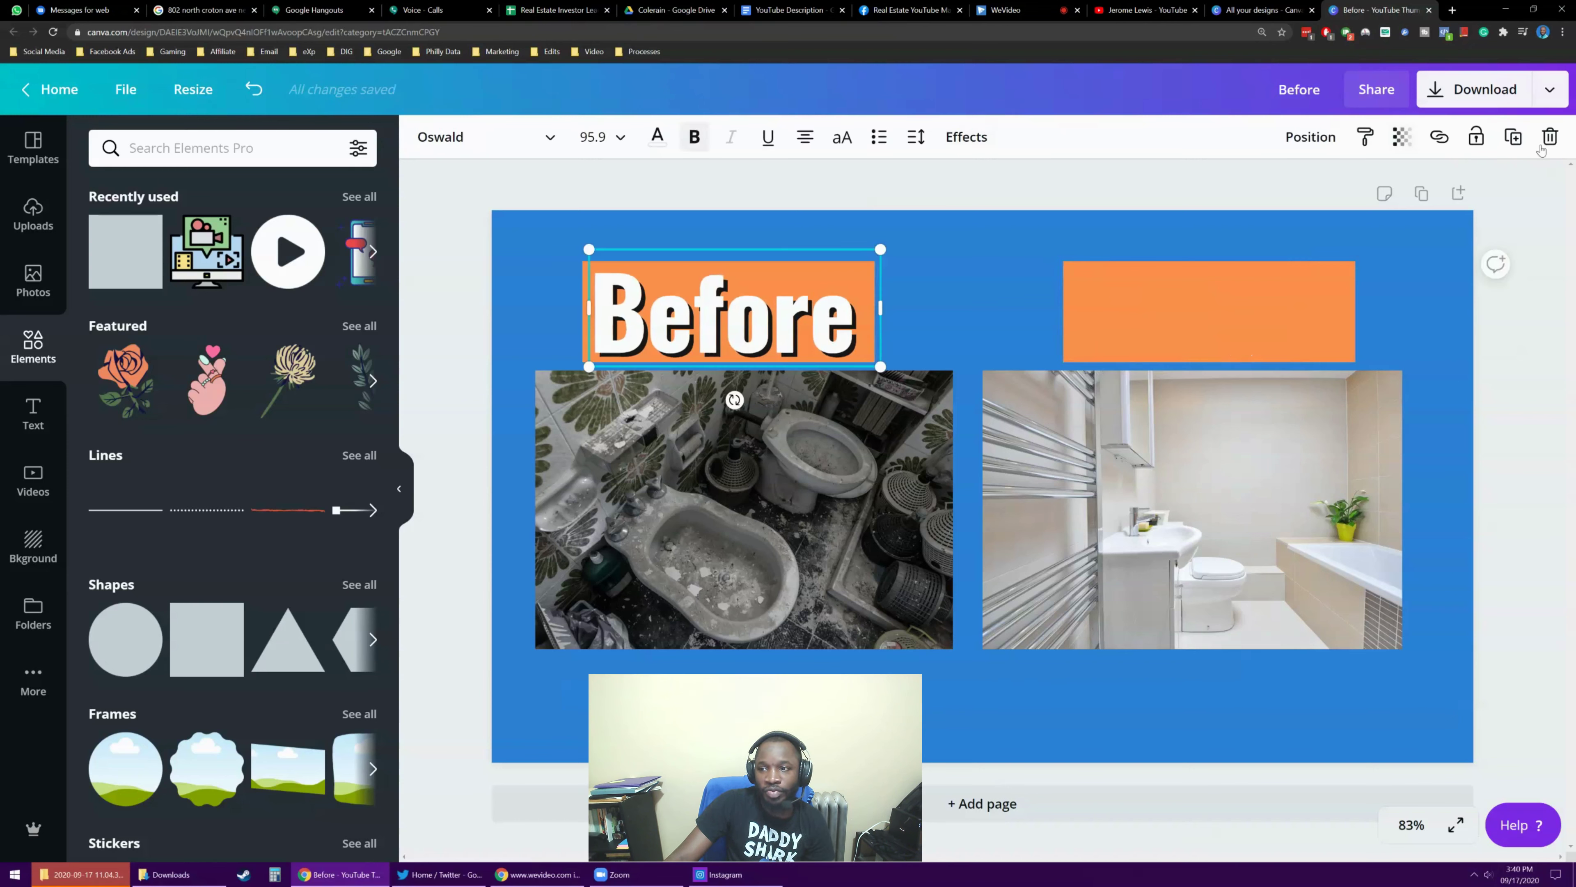
left_click(1513, 136)
left_click_drag(791, 345, 1240, 322)
Step: Change the text of the duplicated heading above the clean bathroom photo to "After"
double_click(1197, 335)
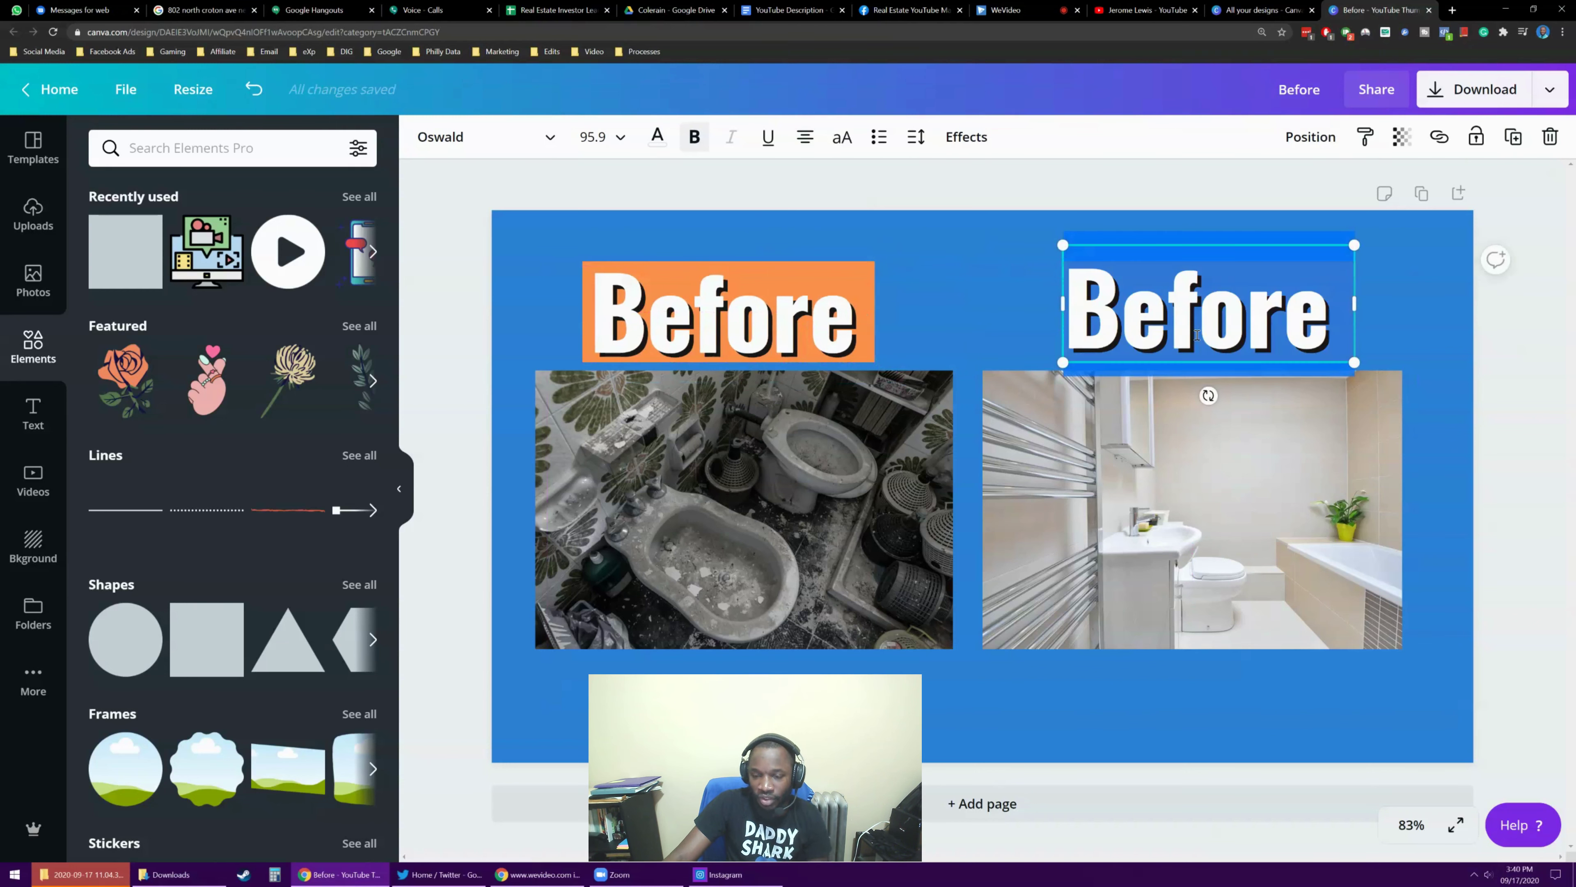
type("After")
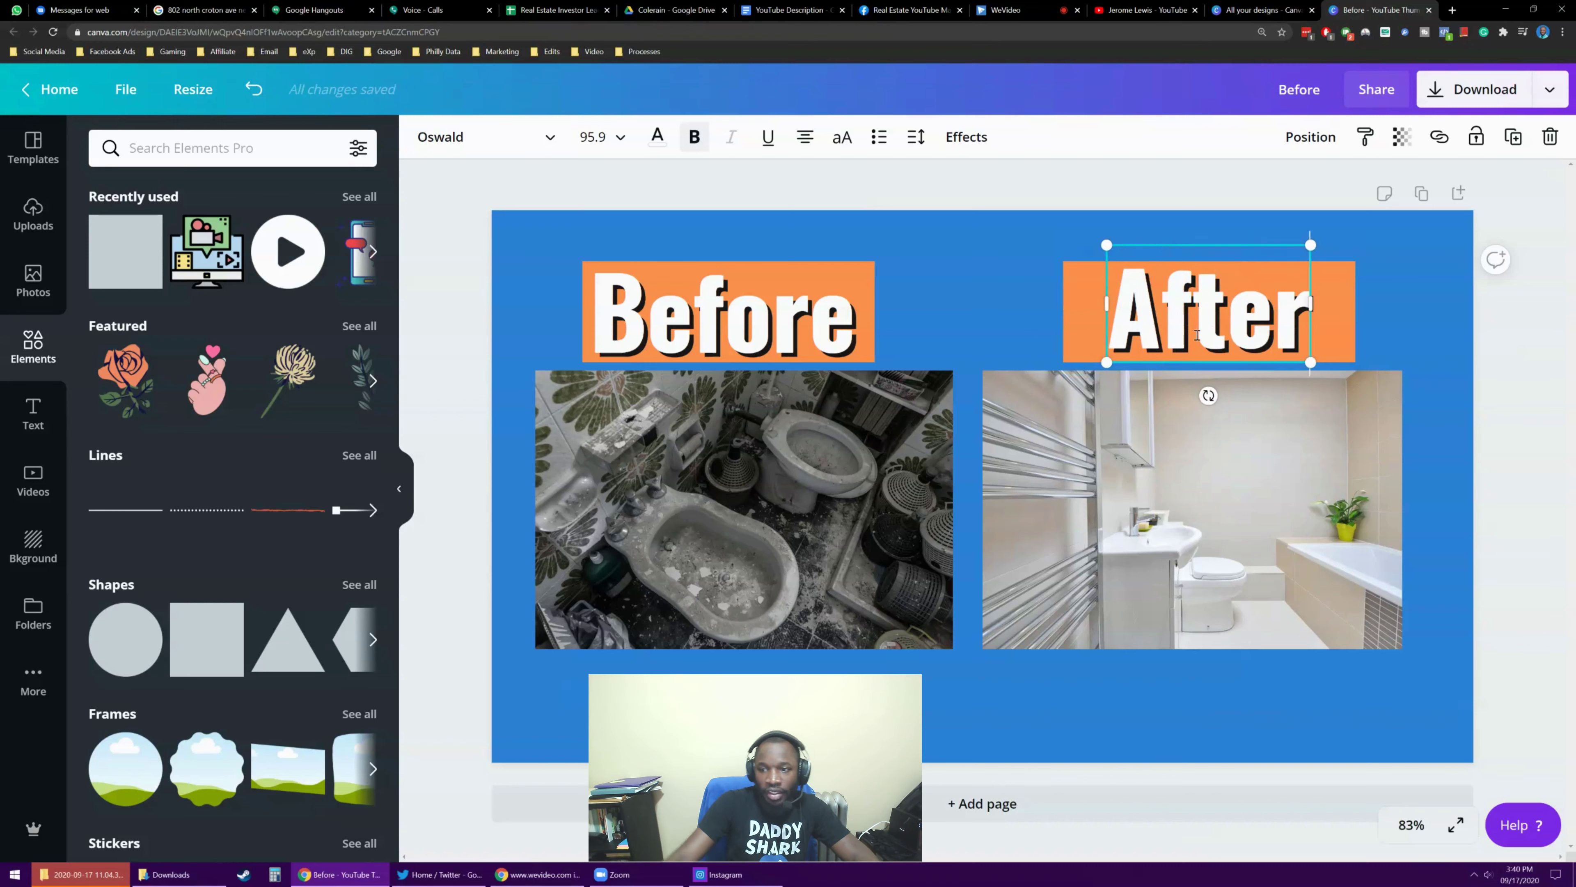
left_click(1000, 185)
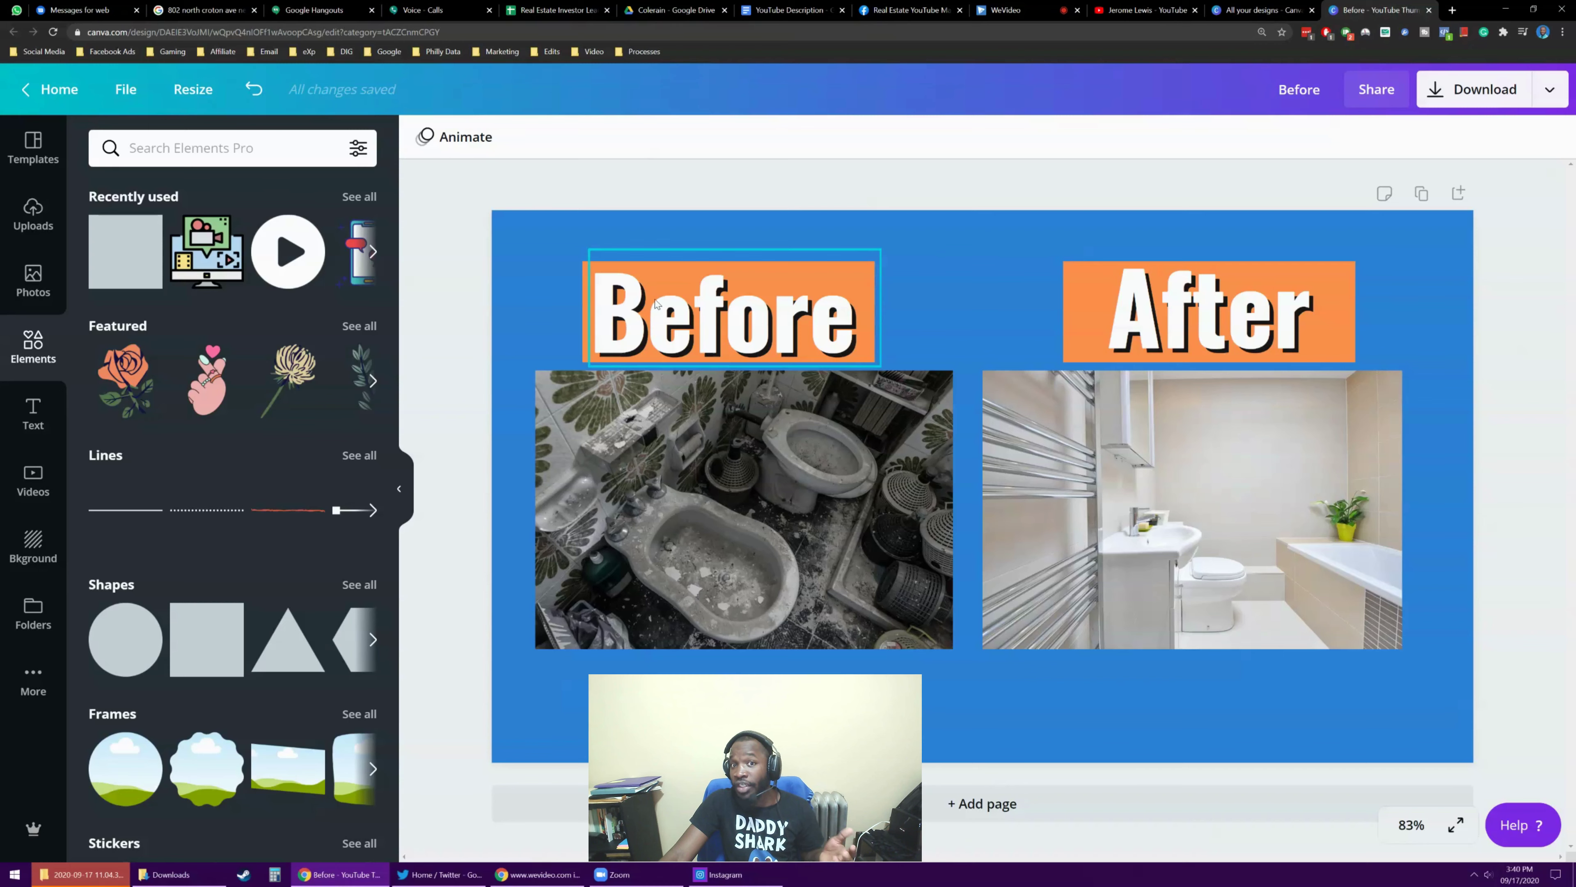
Step: Add the uploaded portrait of the man in the turquoise shirt and tie to the thumbnail
left_click(40, 216)
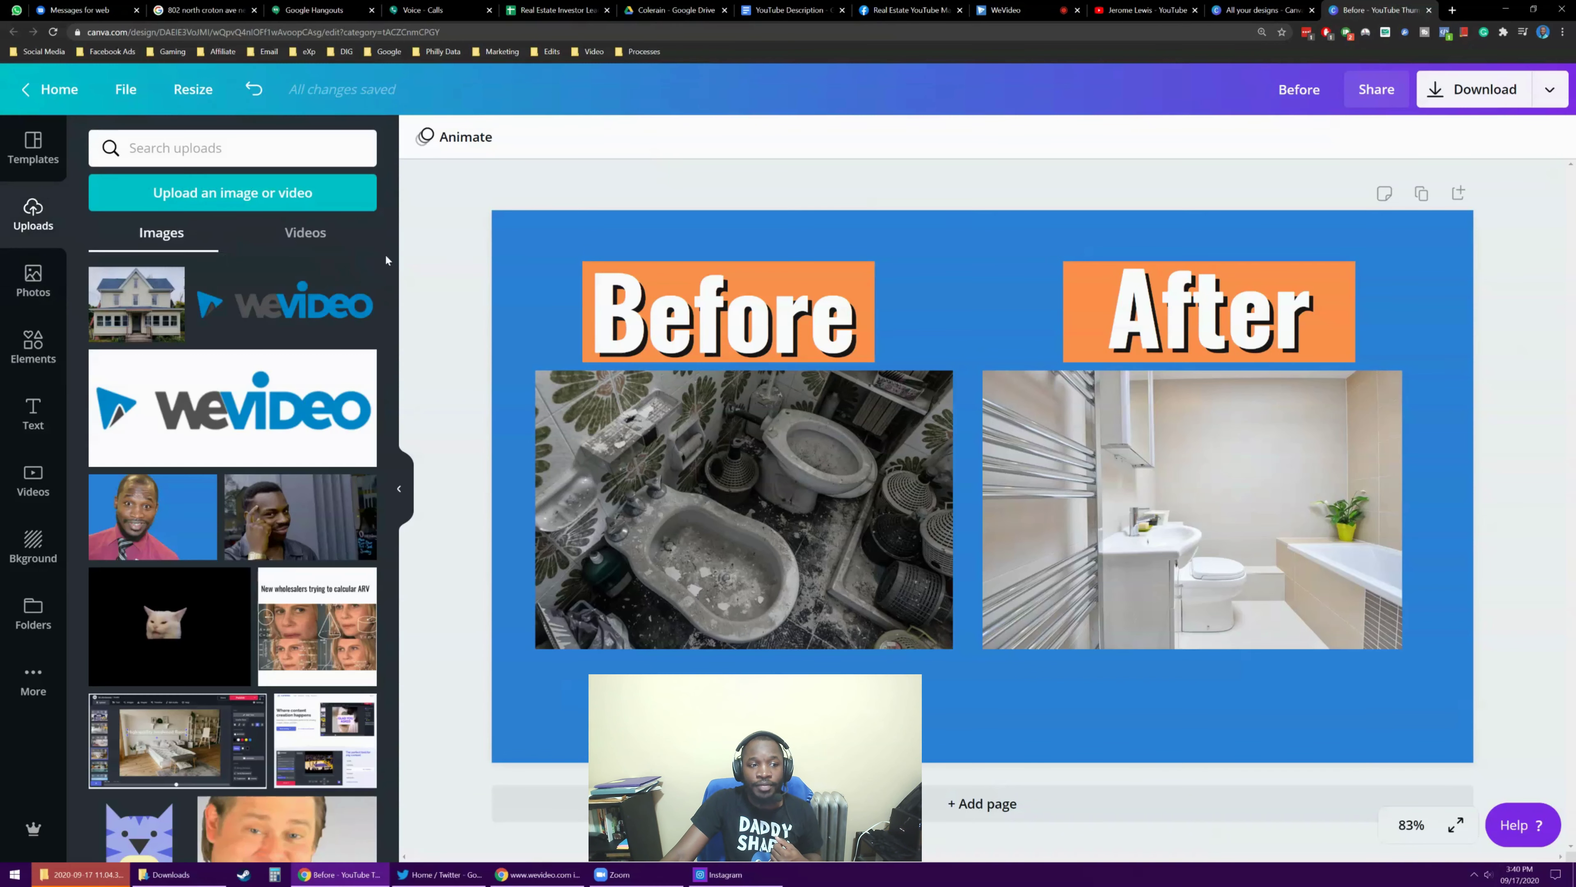
scroll(241, 360, "down", 10)
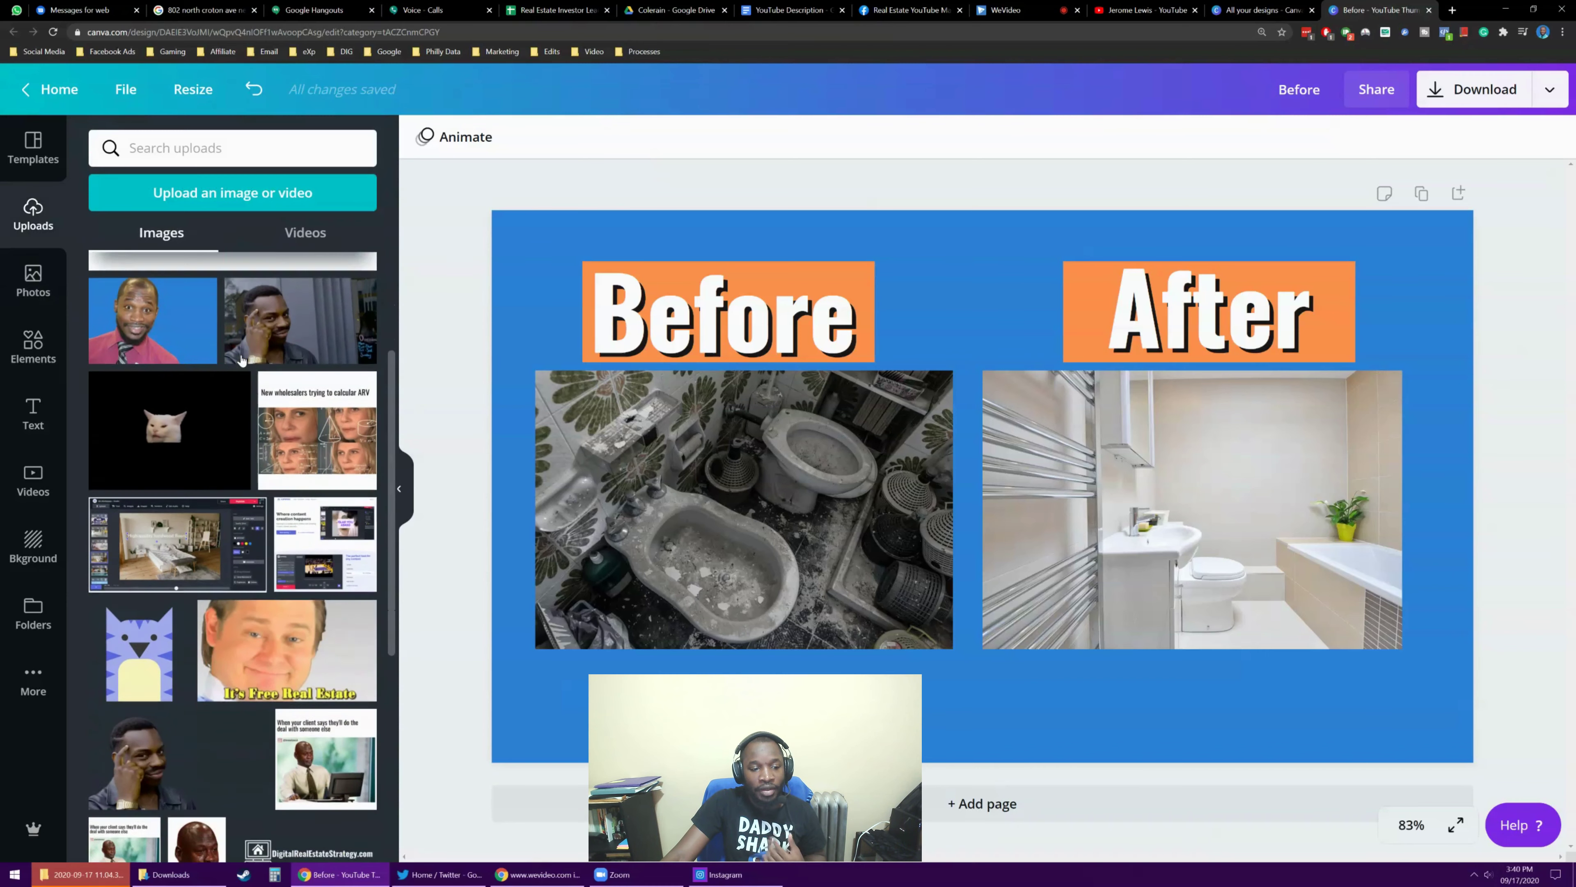
scroll(242, 360, "down", 15)
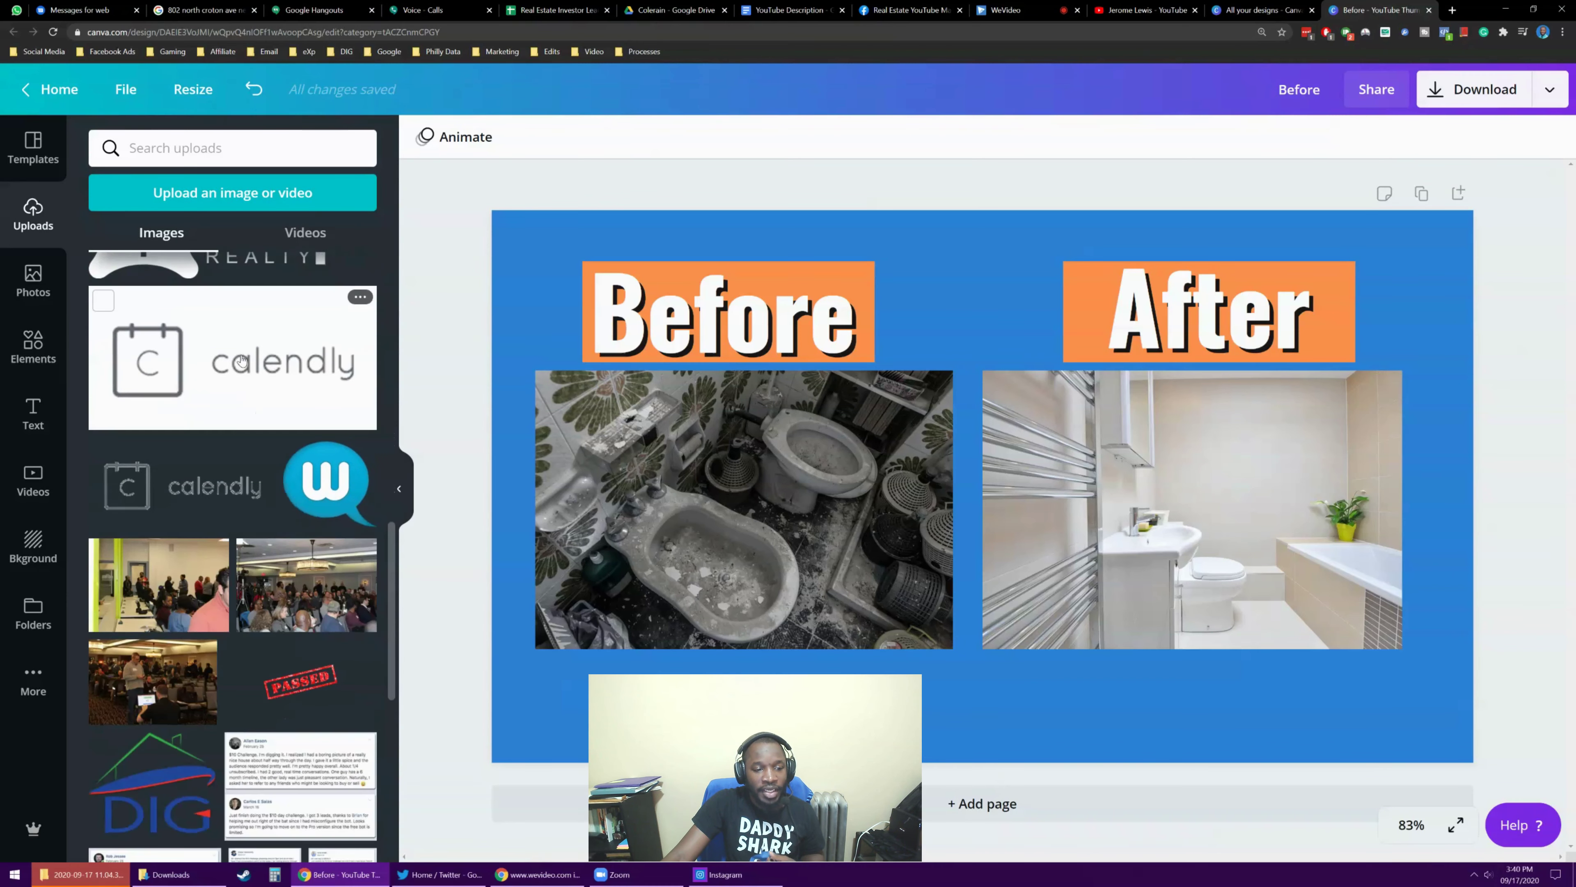
scroll(242, 360, "down", 10)
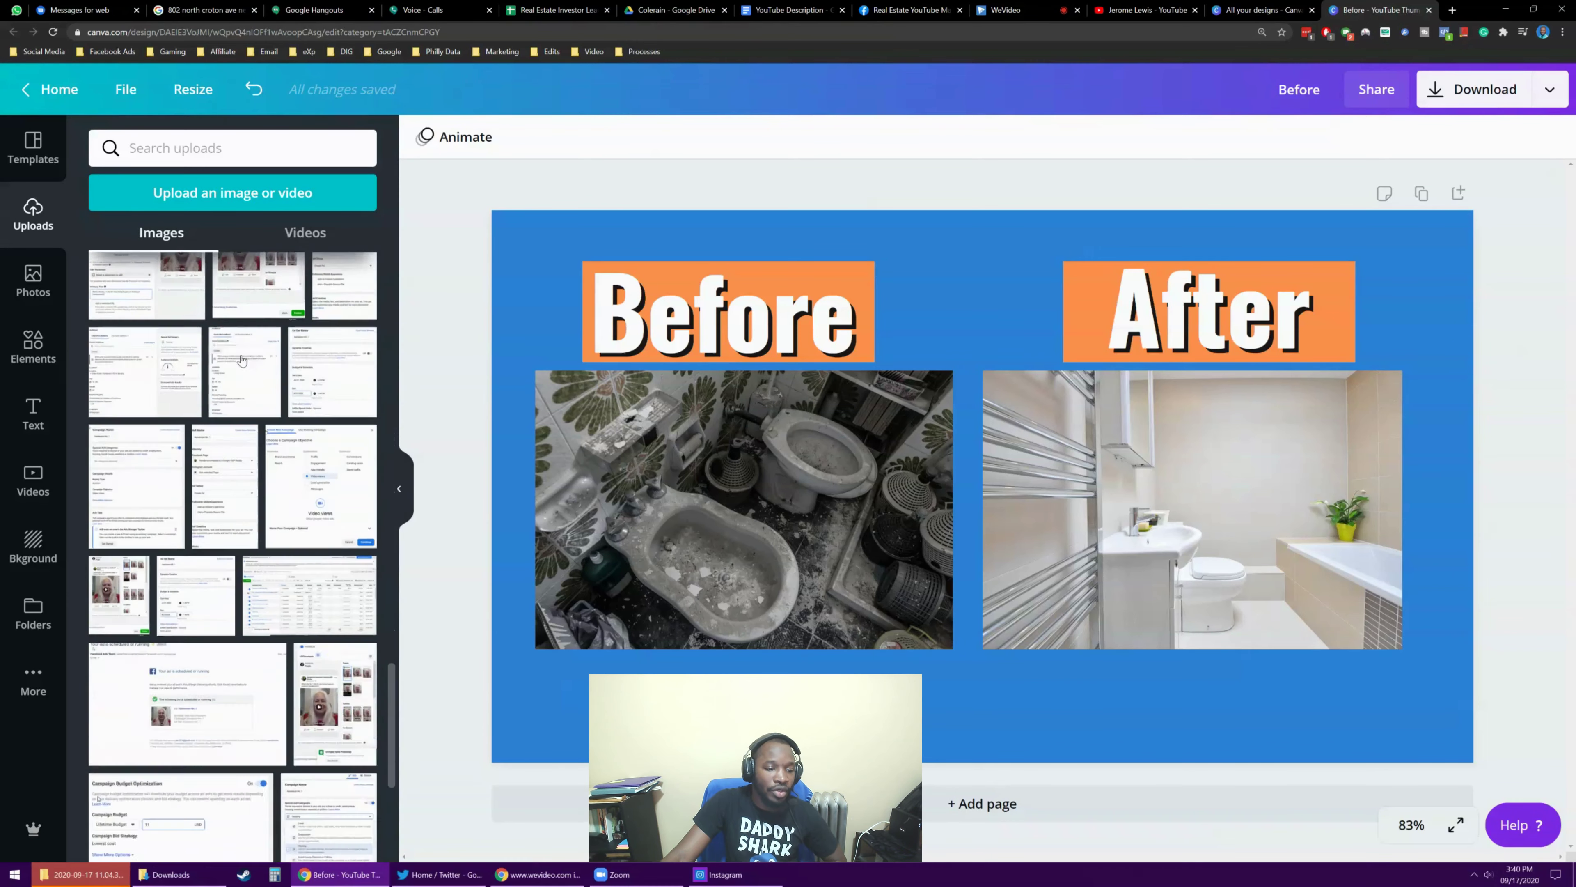
scroll(259, 353, "down", 10)
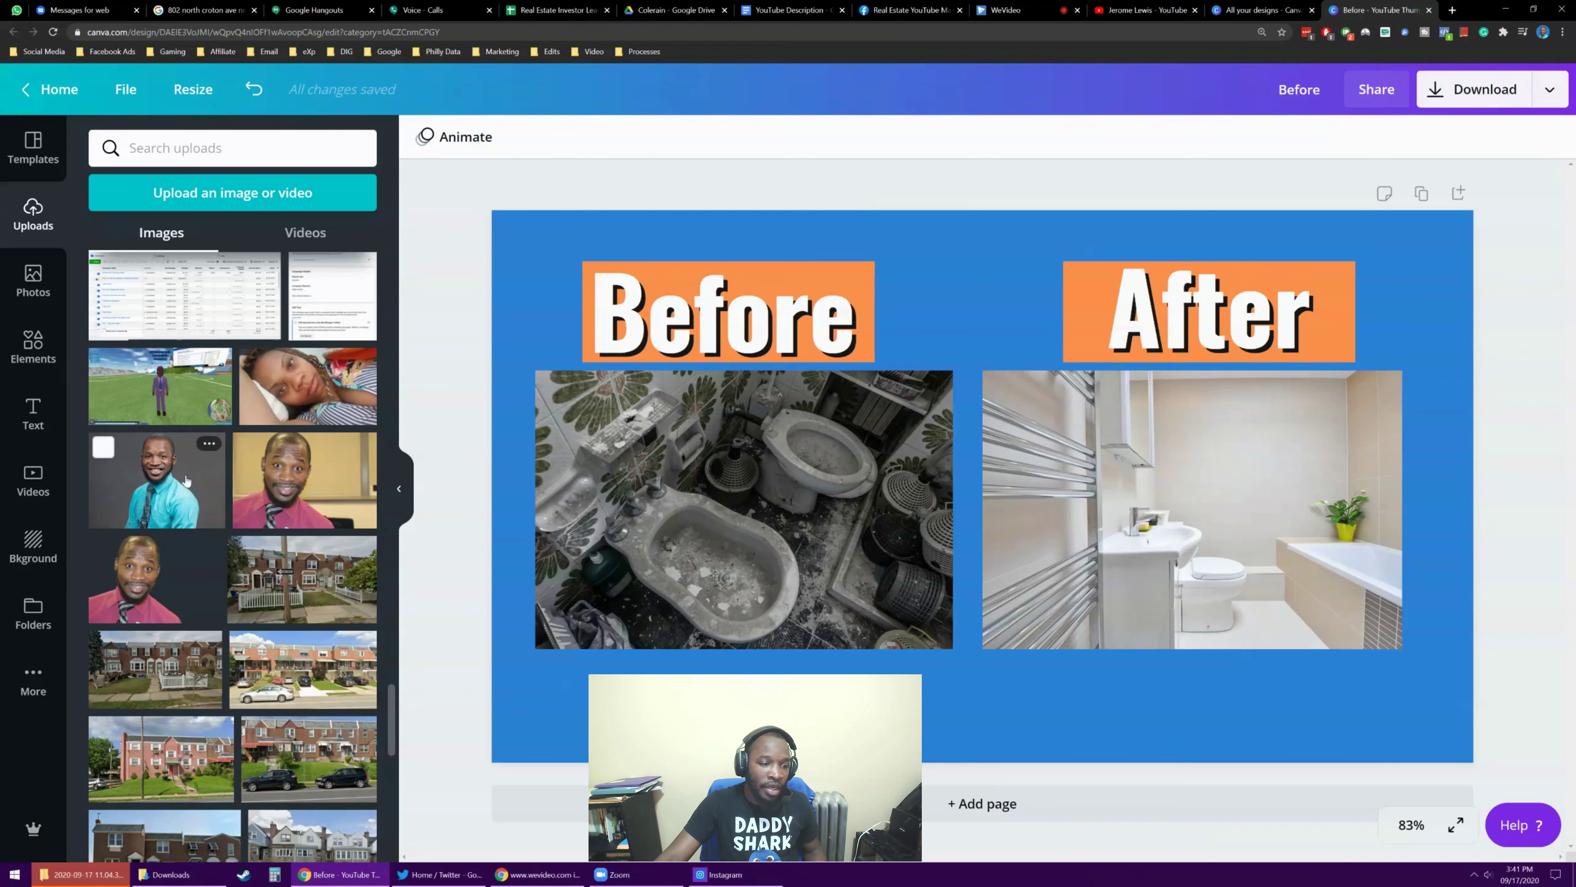
scroll(200, 452, "down", 2)
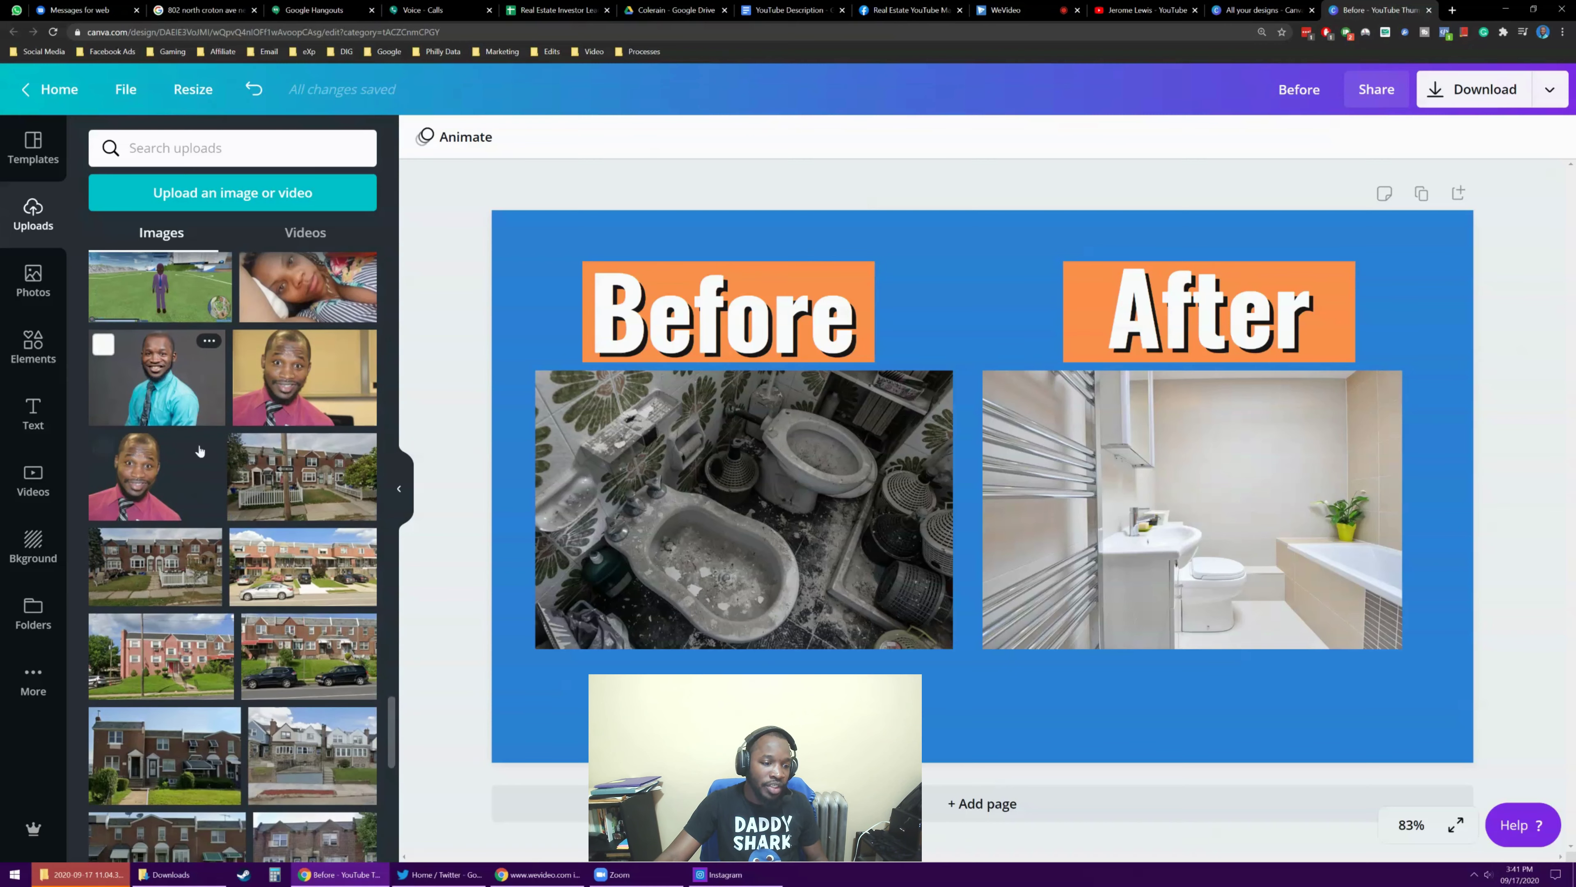
left_click(177, 398)
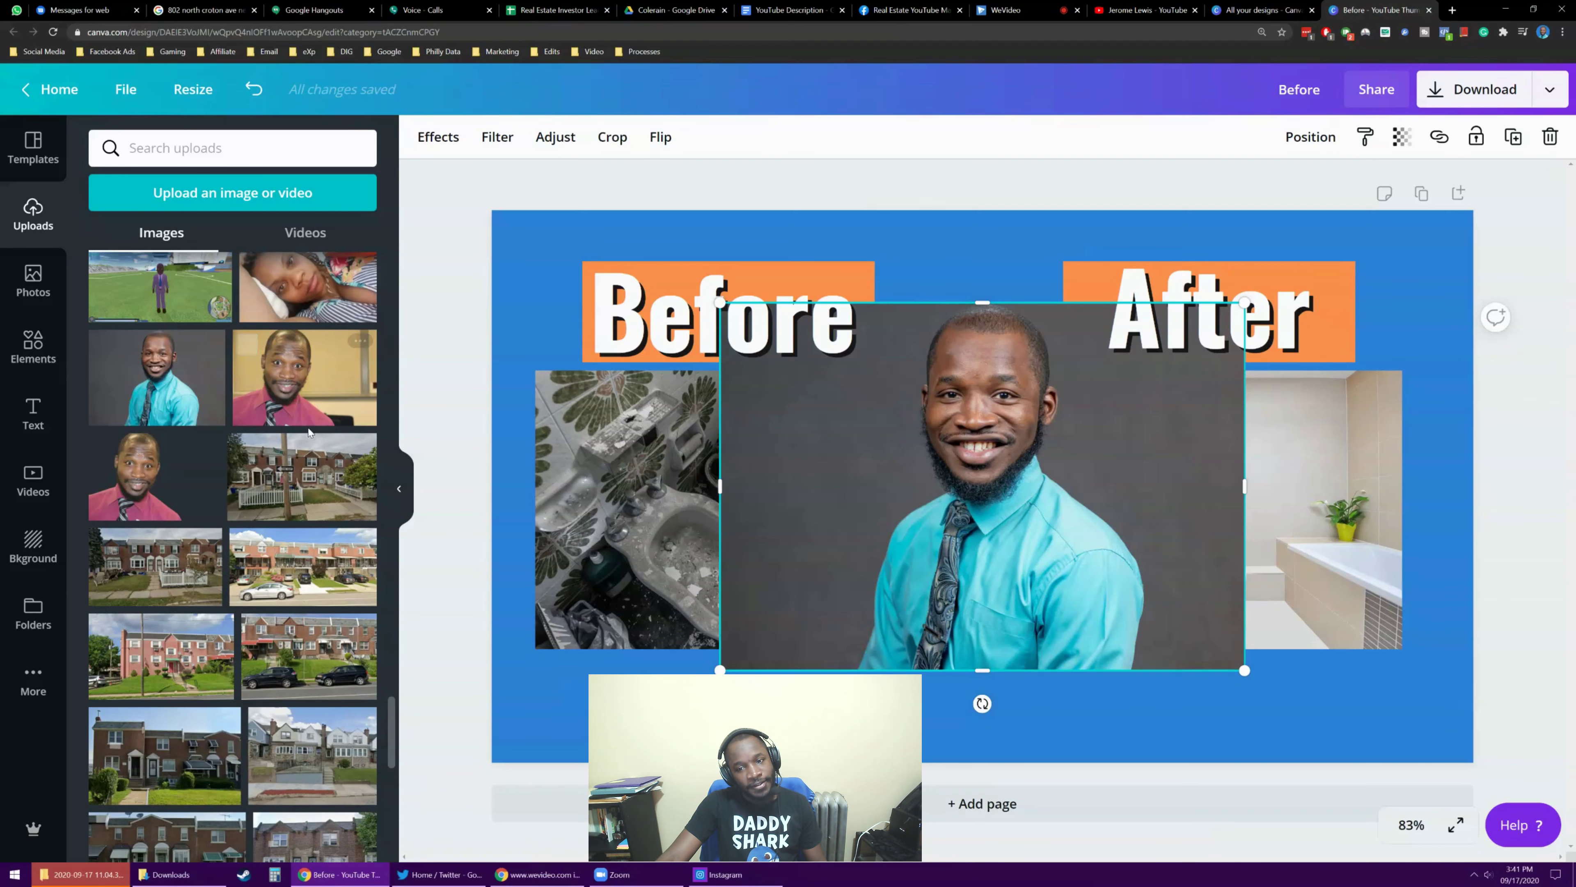
Step: Remove the gray background from the portrait with the Background Remover effect
scroll(273, 428, "up", 15)
scroll(266, 423, "down", 15)
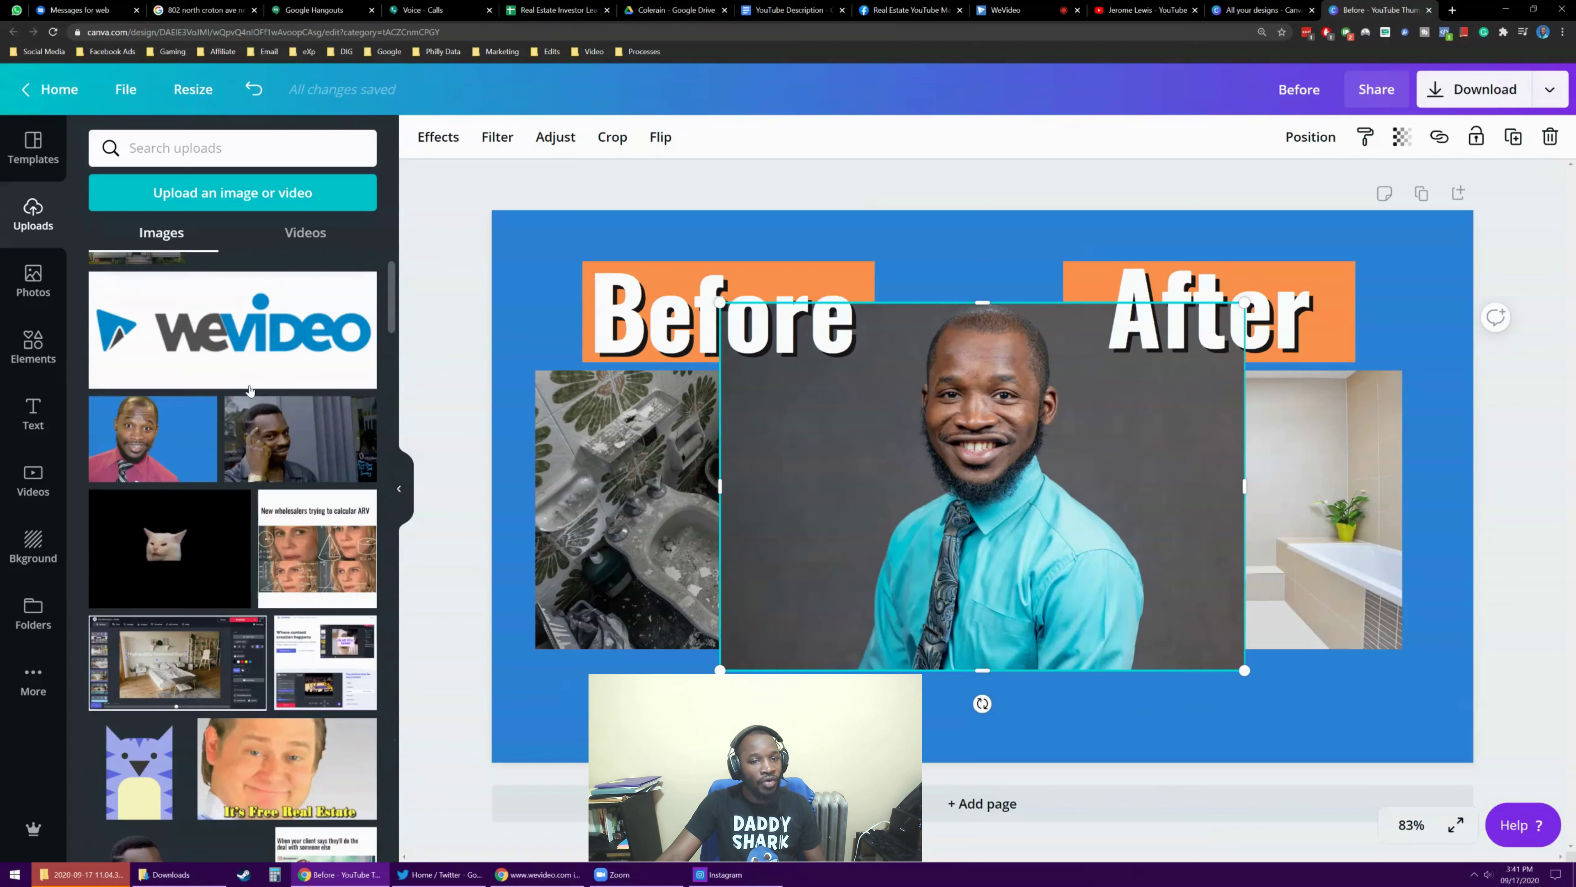
key("Escape")
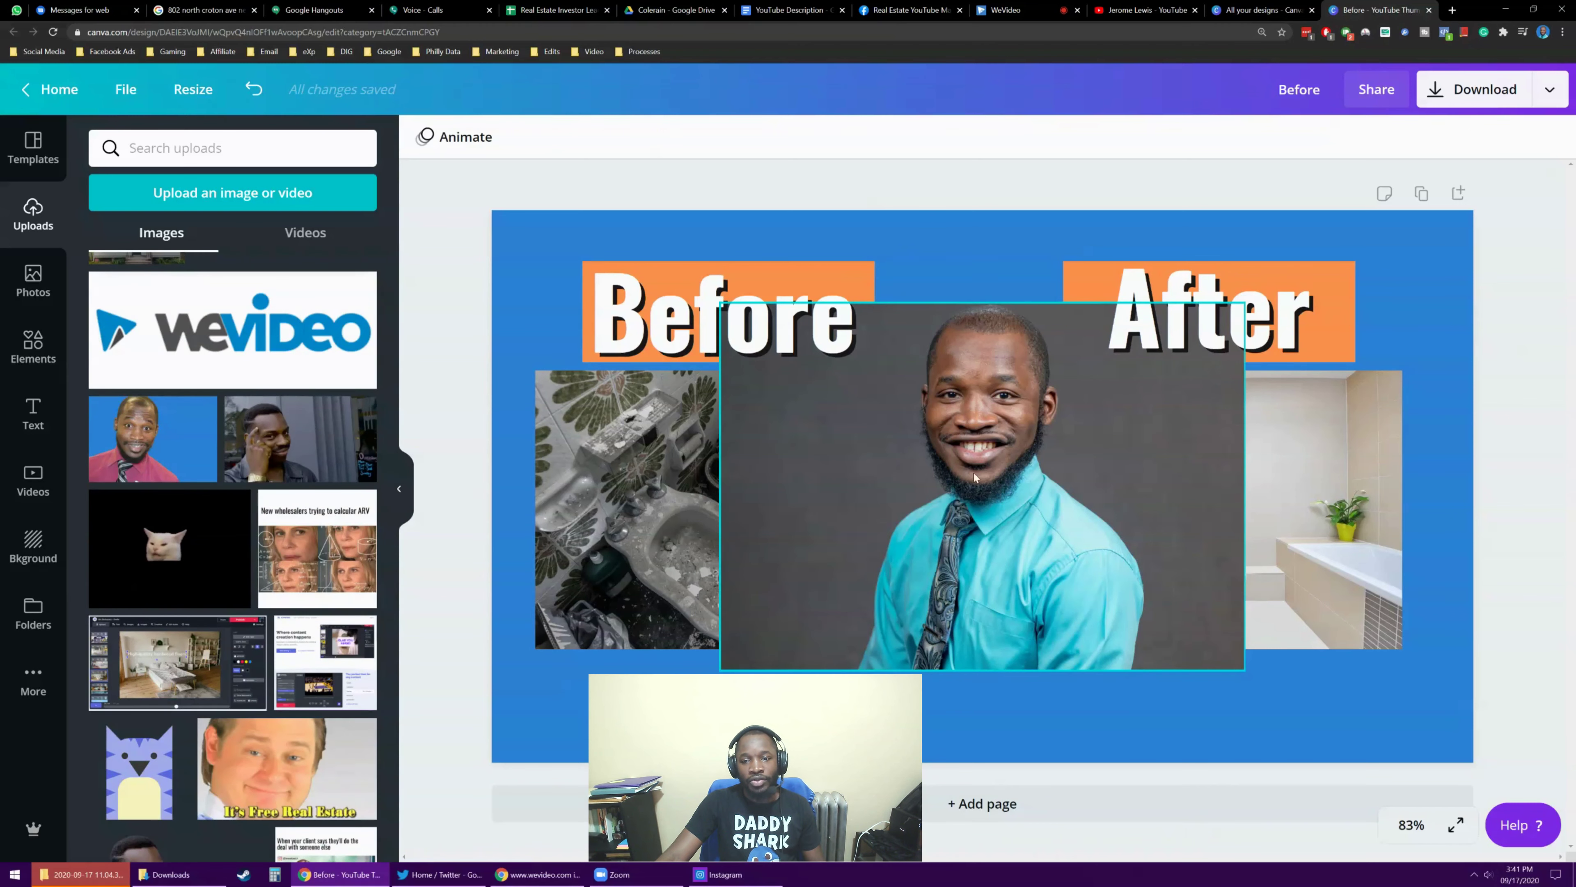
left_click(1104, 490)
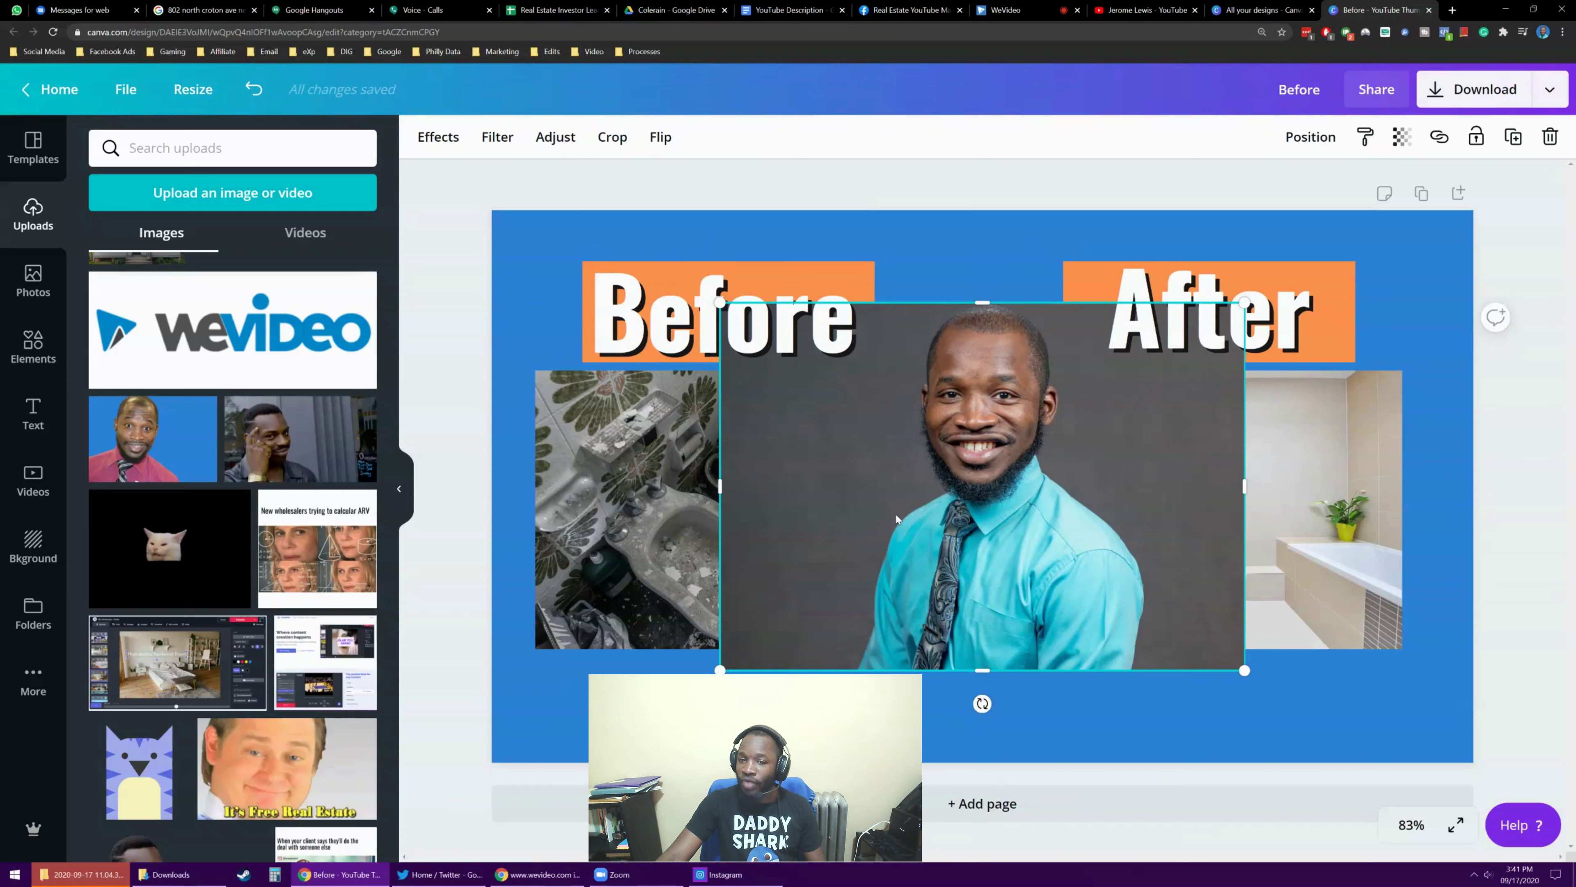
left_click(430, 151)
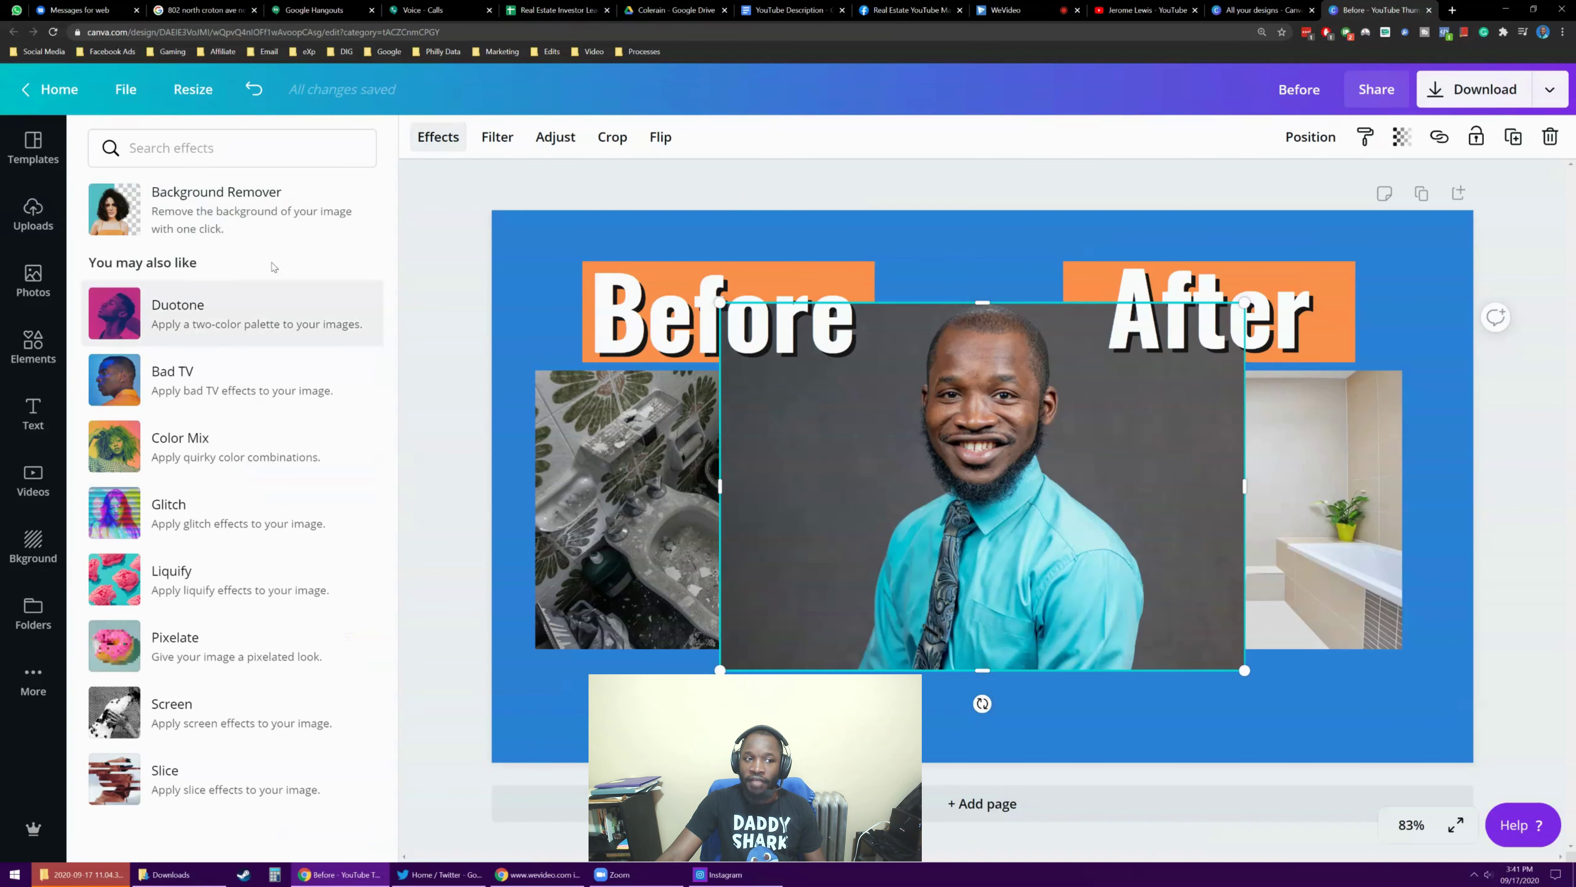
left_click(232, 222)
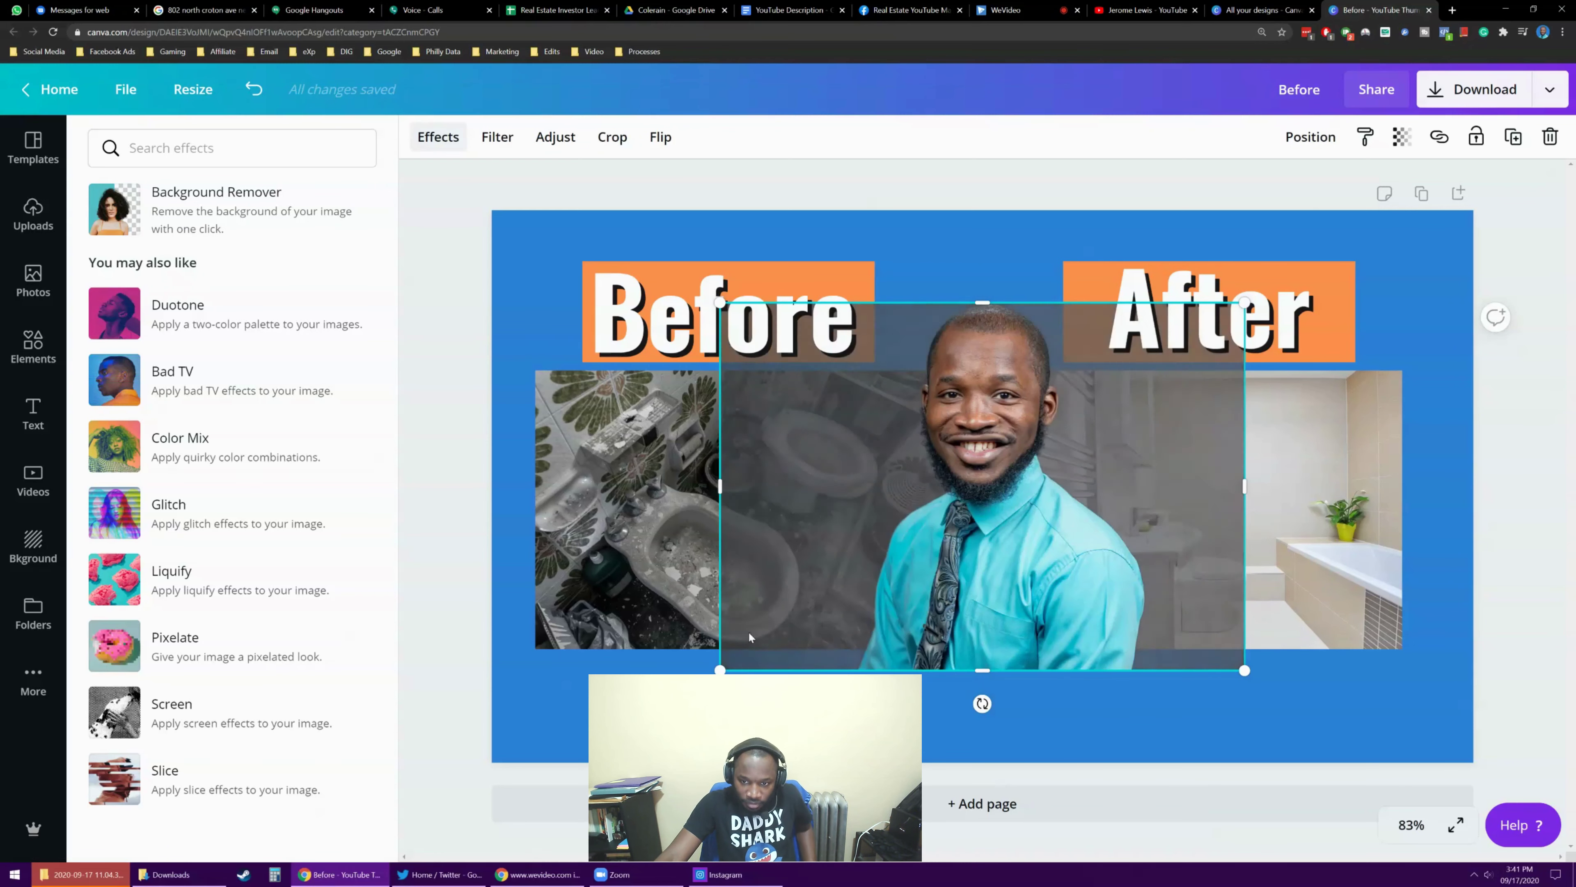
Step: Shrink the portrait cutout and position it between the "Before" and "After" labels, just above the photos
left_click_drag(969, 572, 1218, 659)
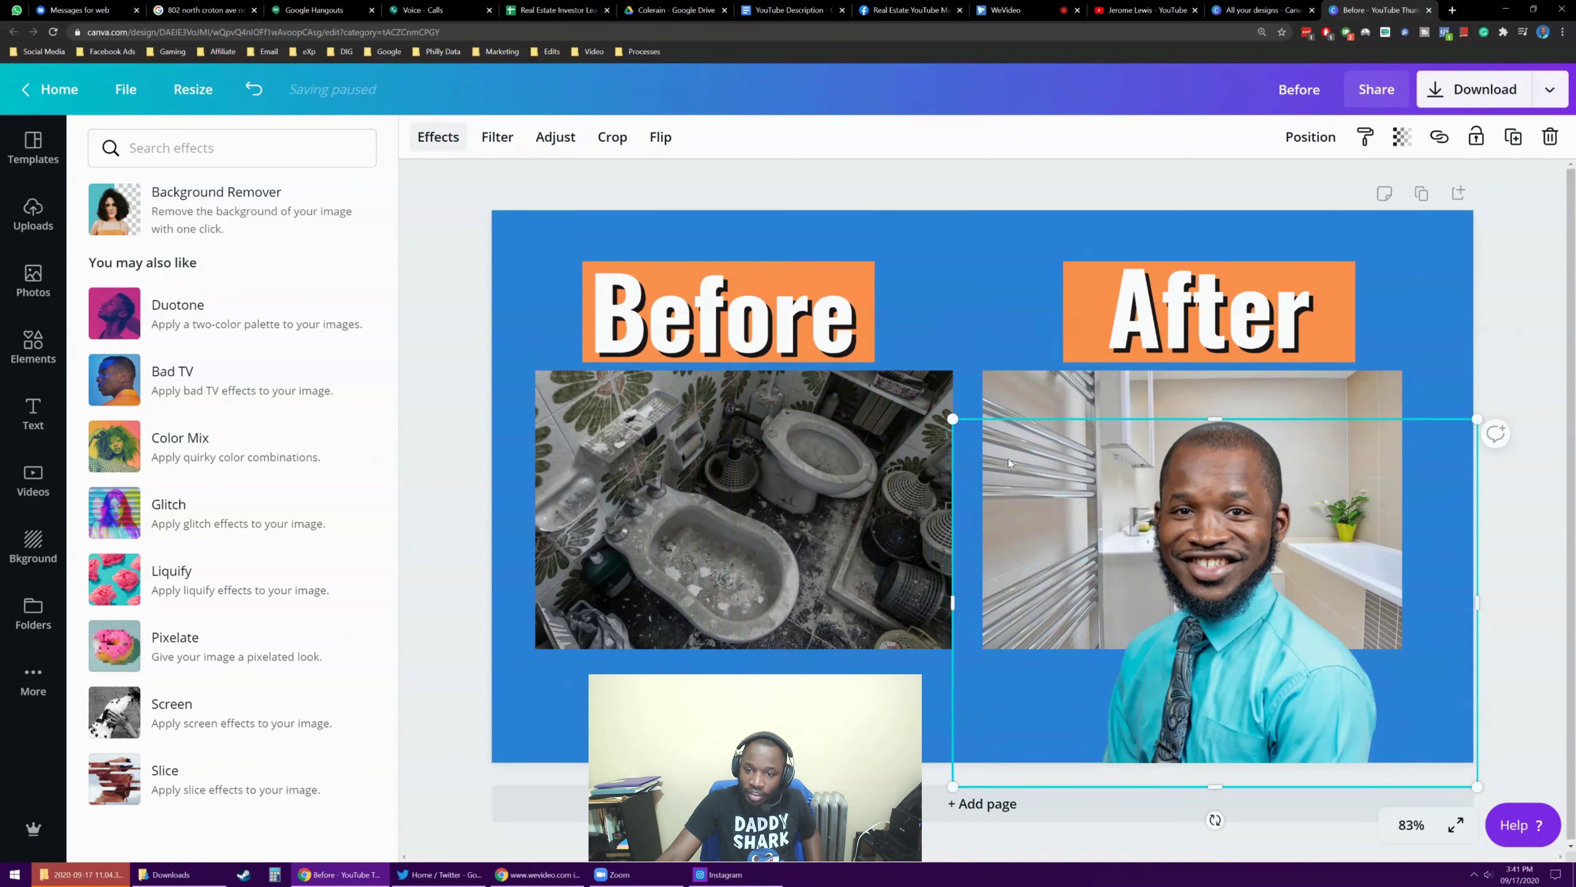
left_click_drag(954, 421, 979, 442)
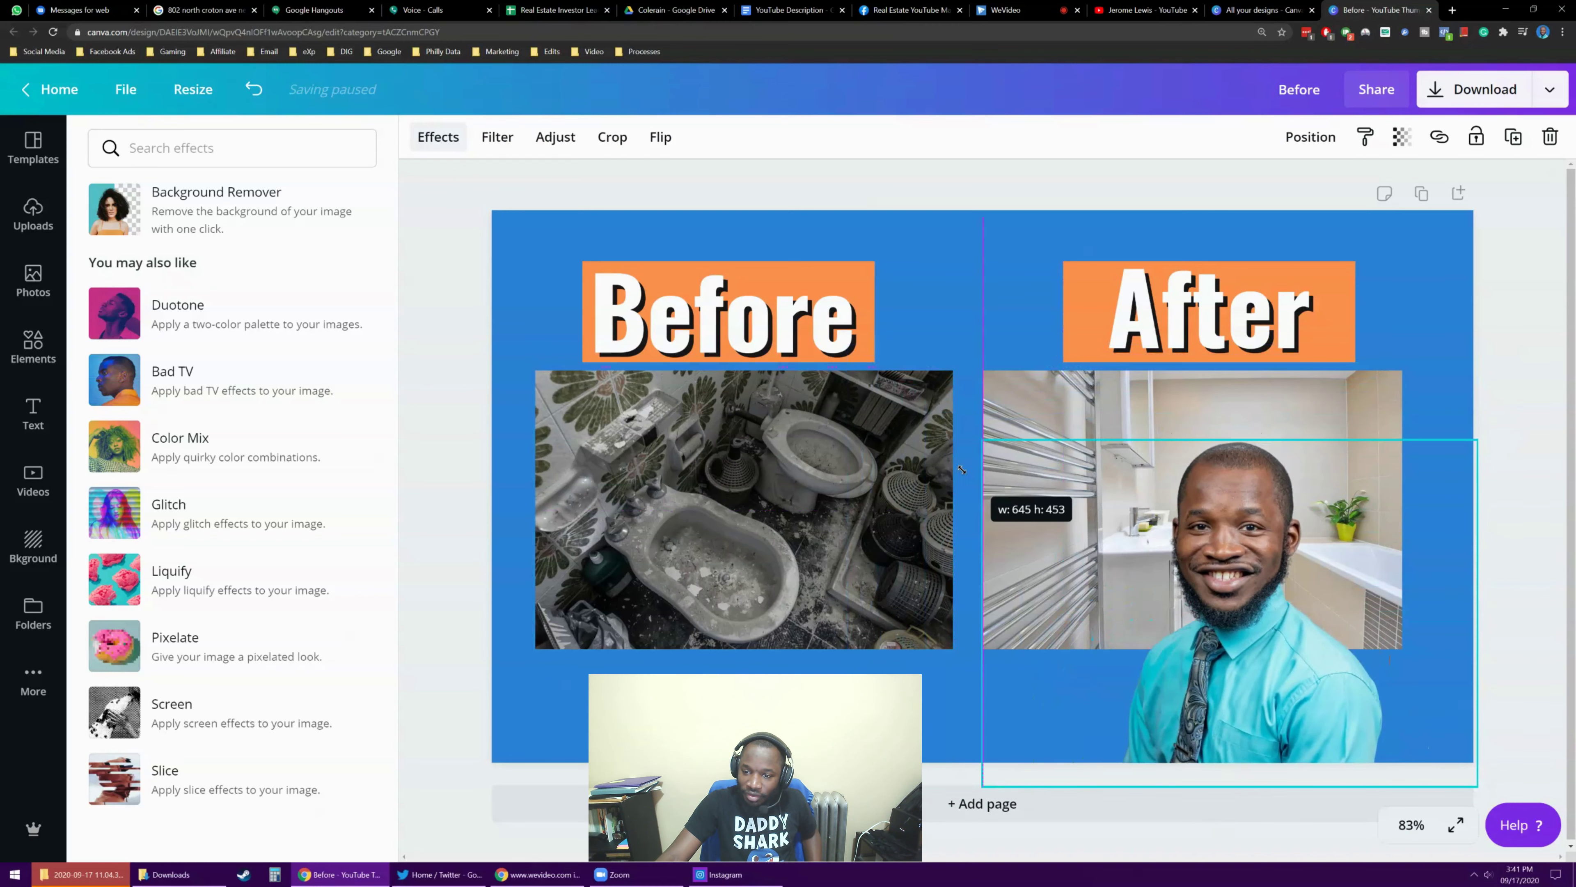
left_click_drag(1234, 670, 968, 488)
left_click_drag(704, 262, 983, 456)
left_click_drag(1119, 544, 993, 304)
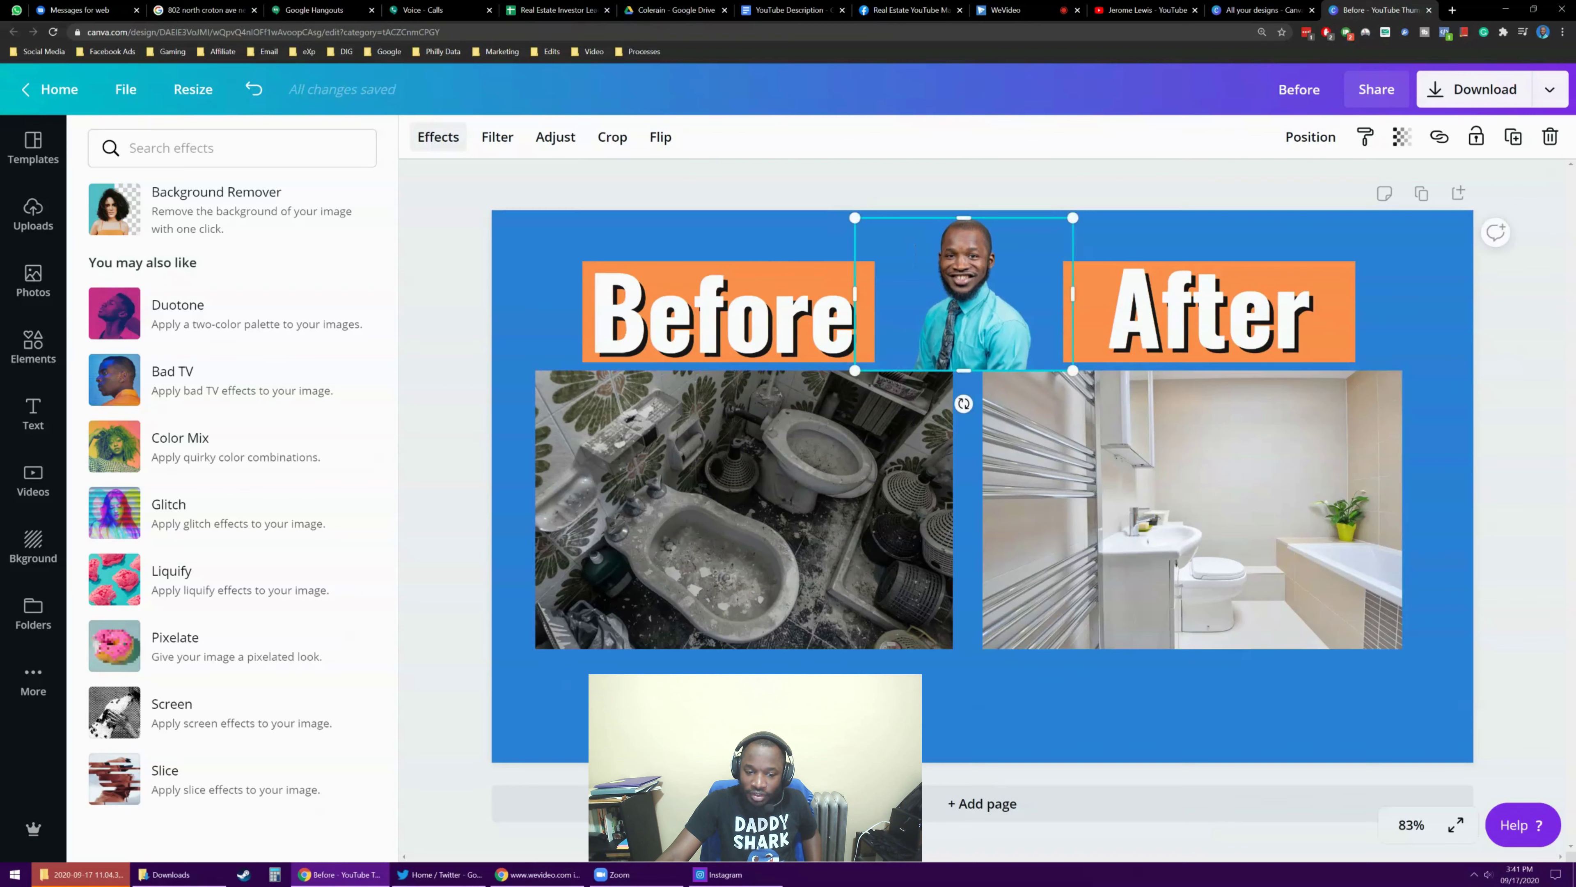
key("Escape")
key("Escape")
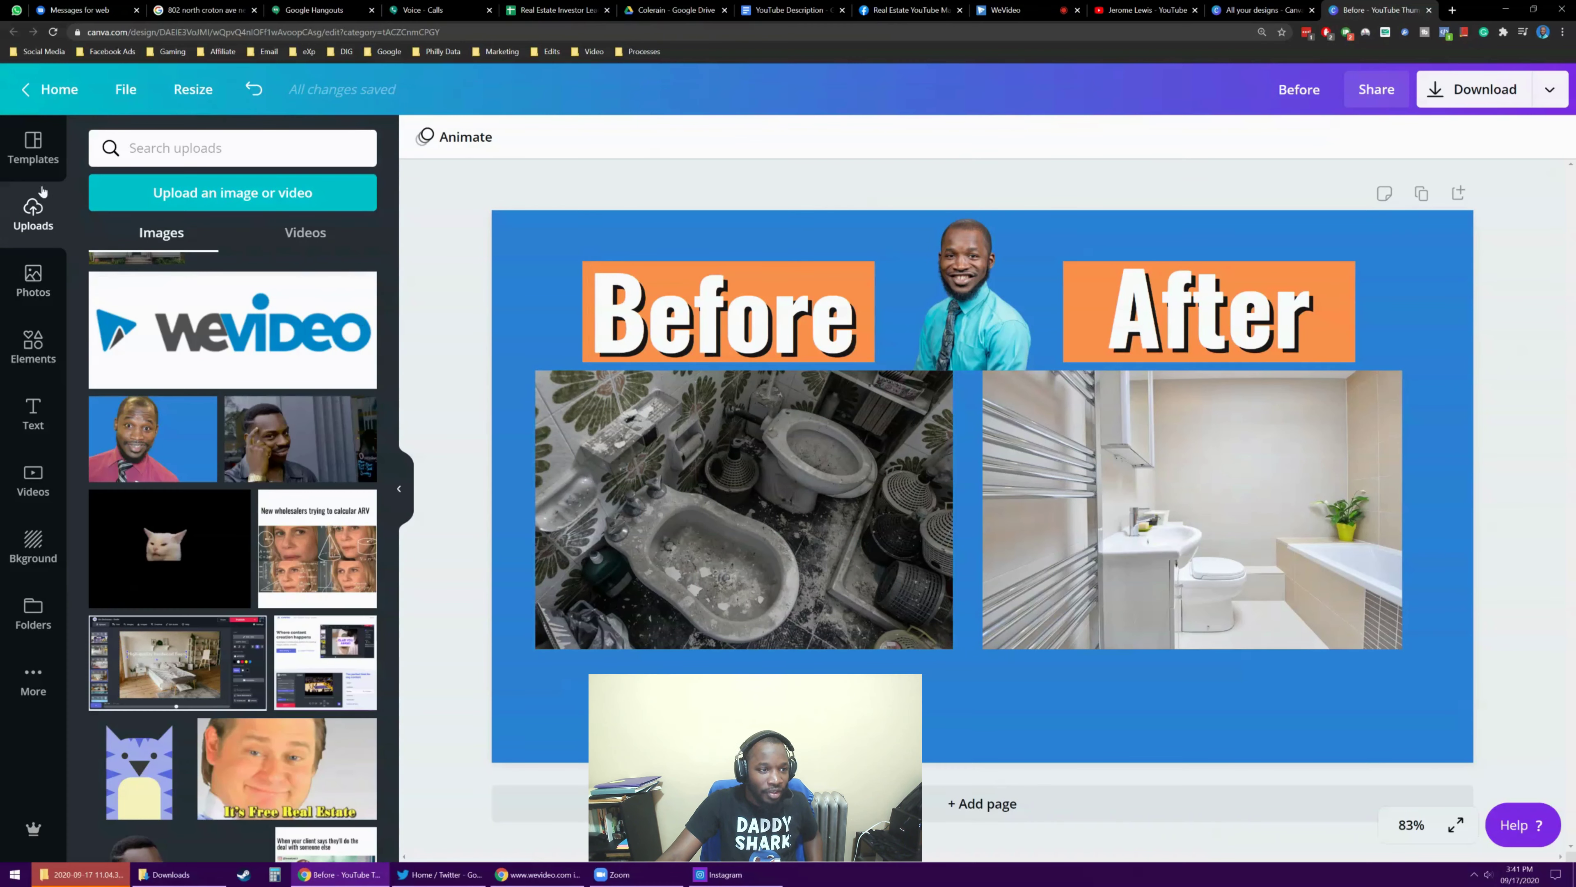
Step: Duplicate the shadowed "Before" heading and place the copy in the blue area below the photos
left_click(33, 413)
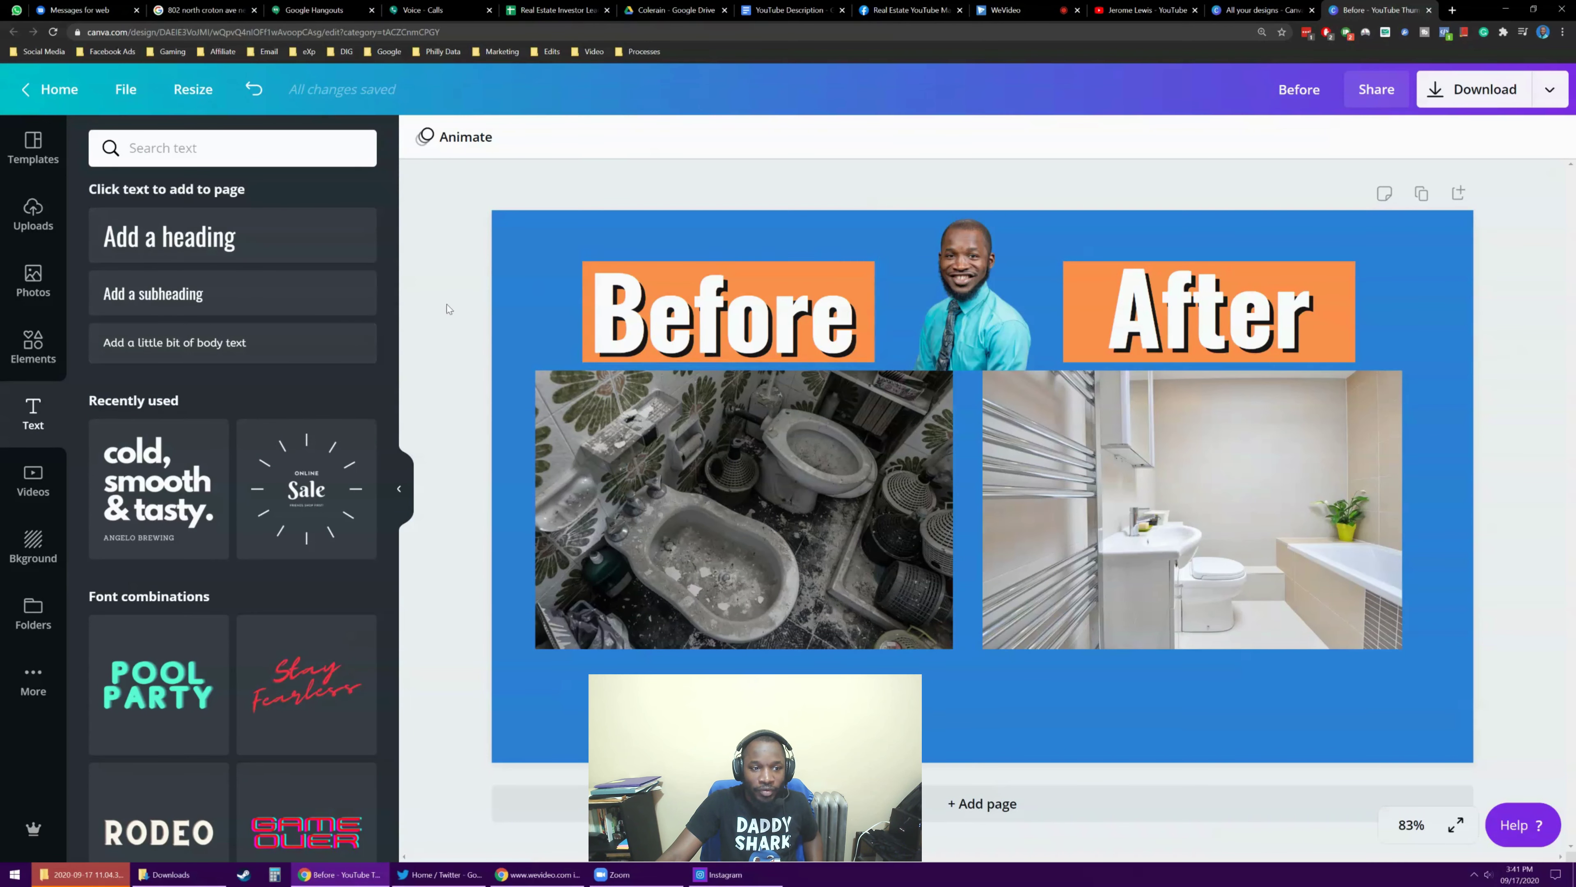
left_click(756, 352)
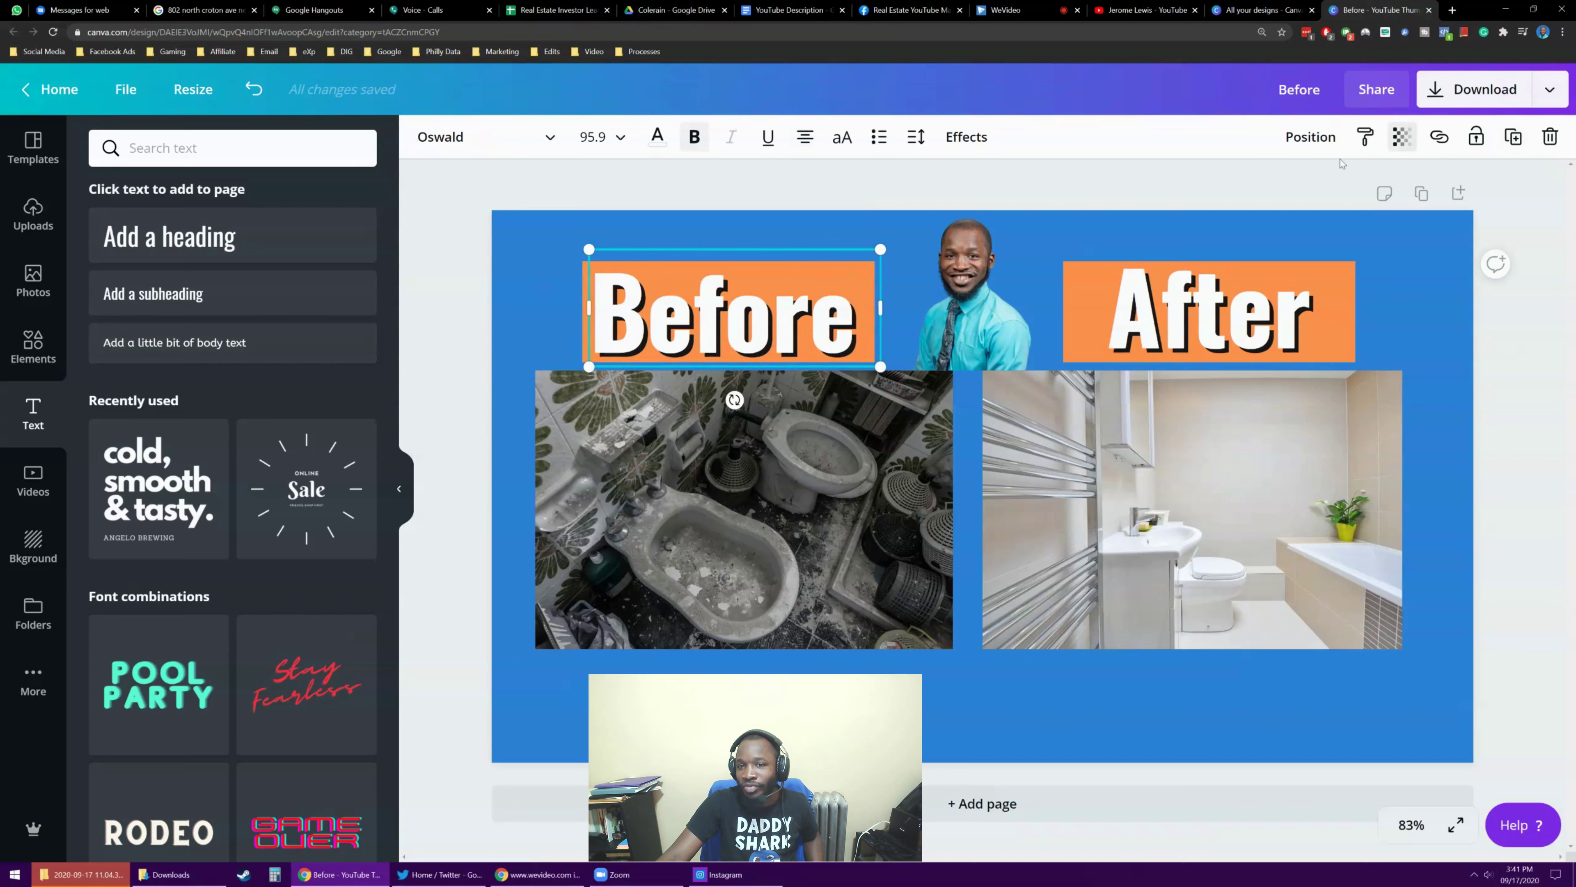
left_click(1512, 137)
left_click_drag(776, 348, 1175, 793)
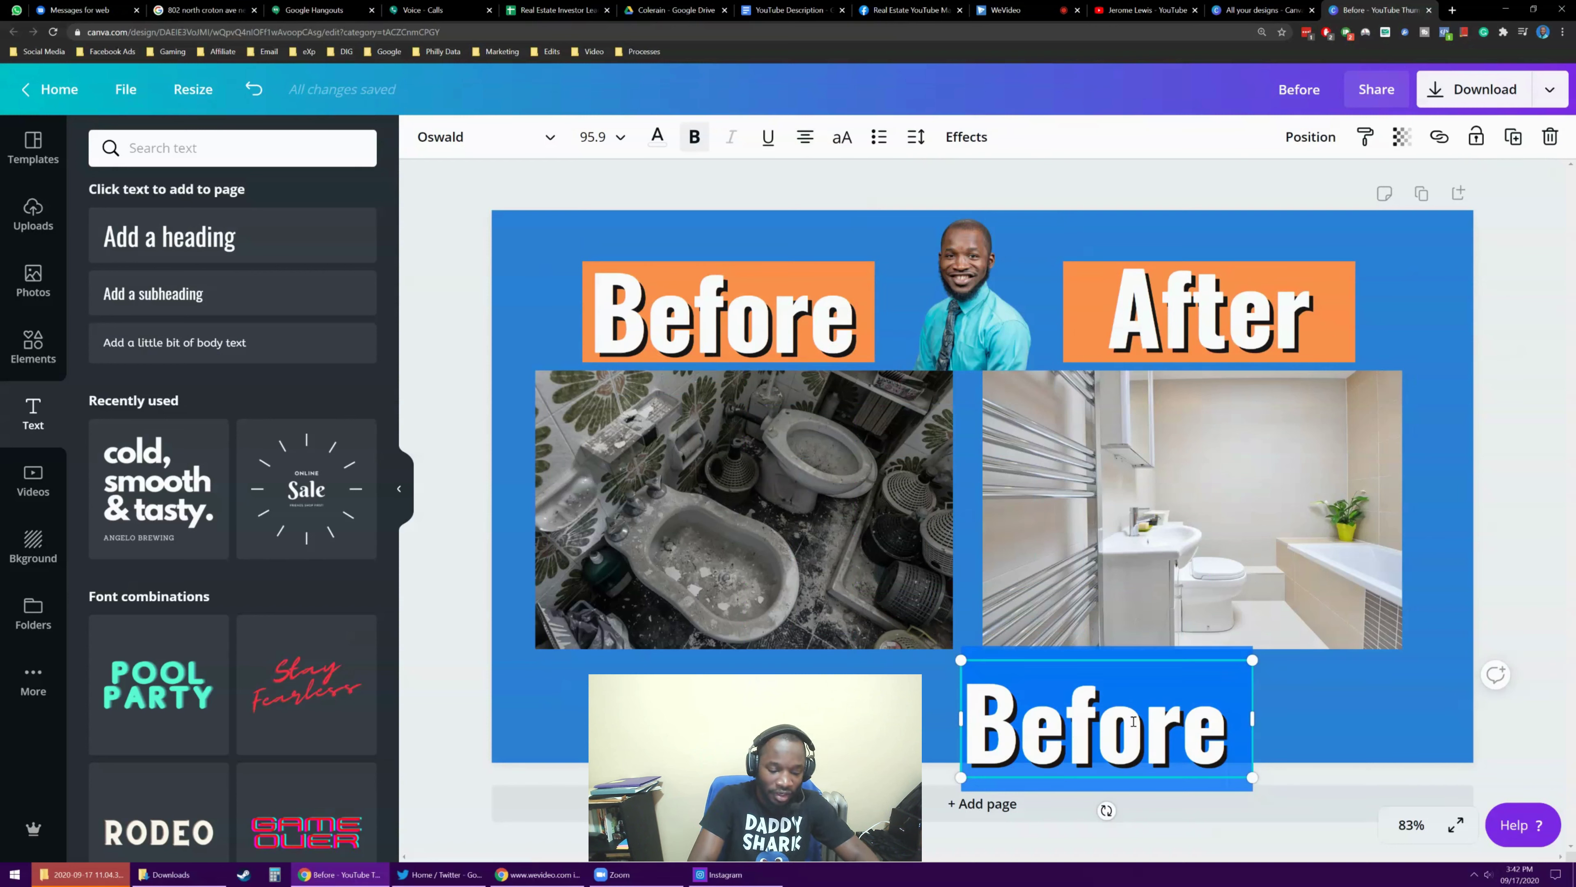
Step: Replace the text of the duplicated heading below the photos with "DigitalRealEstateStrategy"
type("DigitalRealA")
key("BackSpace")
type("EstateStrategy")
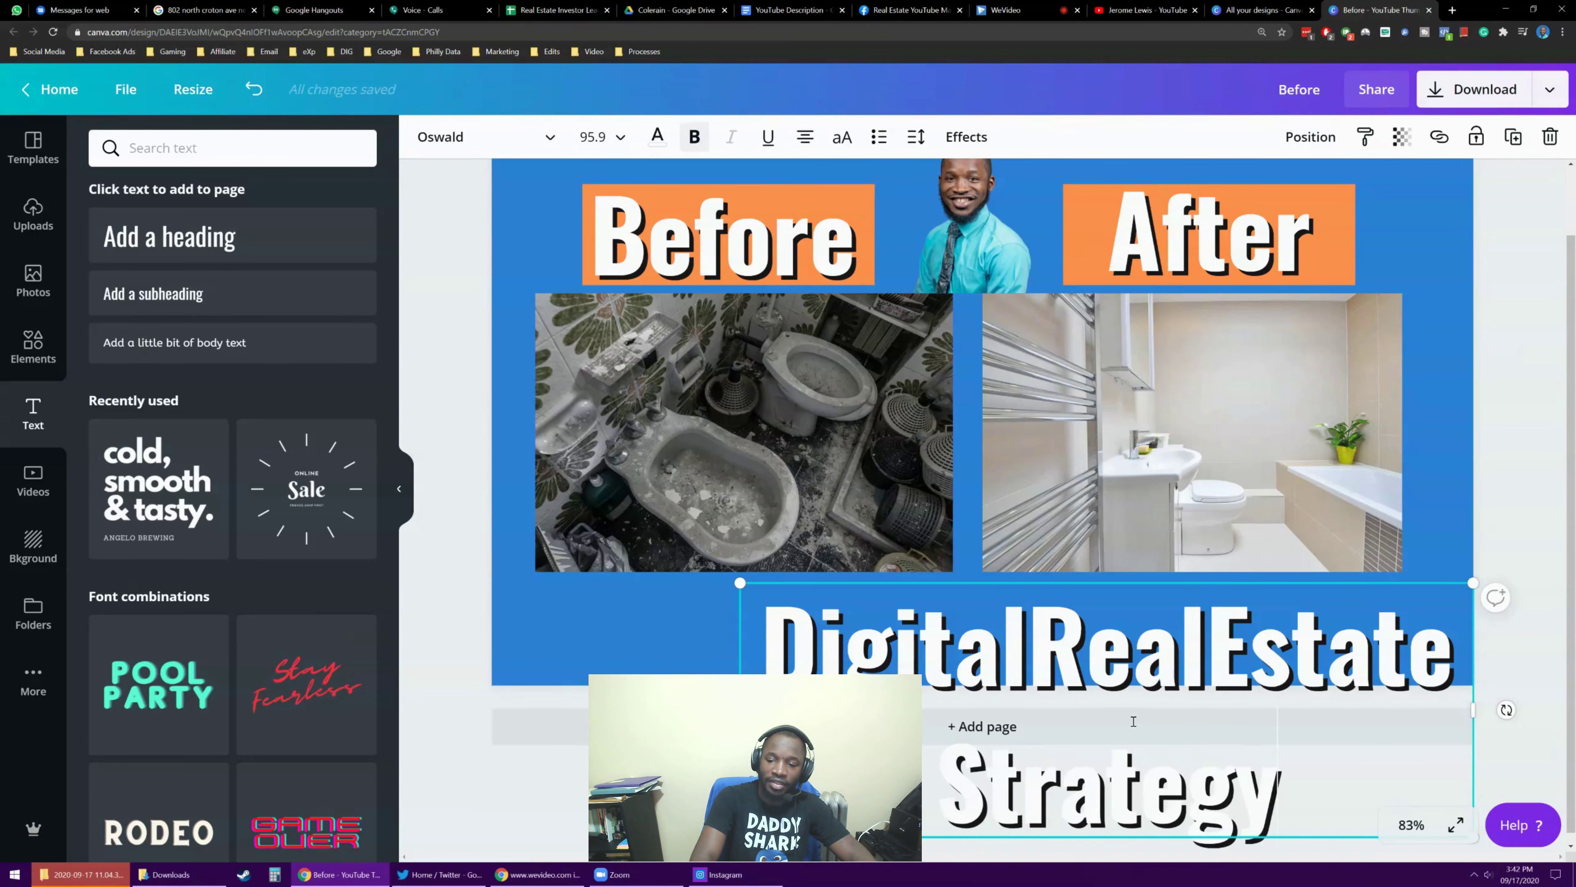
Step: Append ".com" to the website name in the heading below the photos
type(".com")
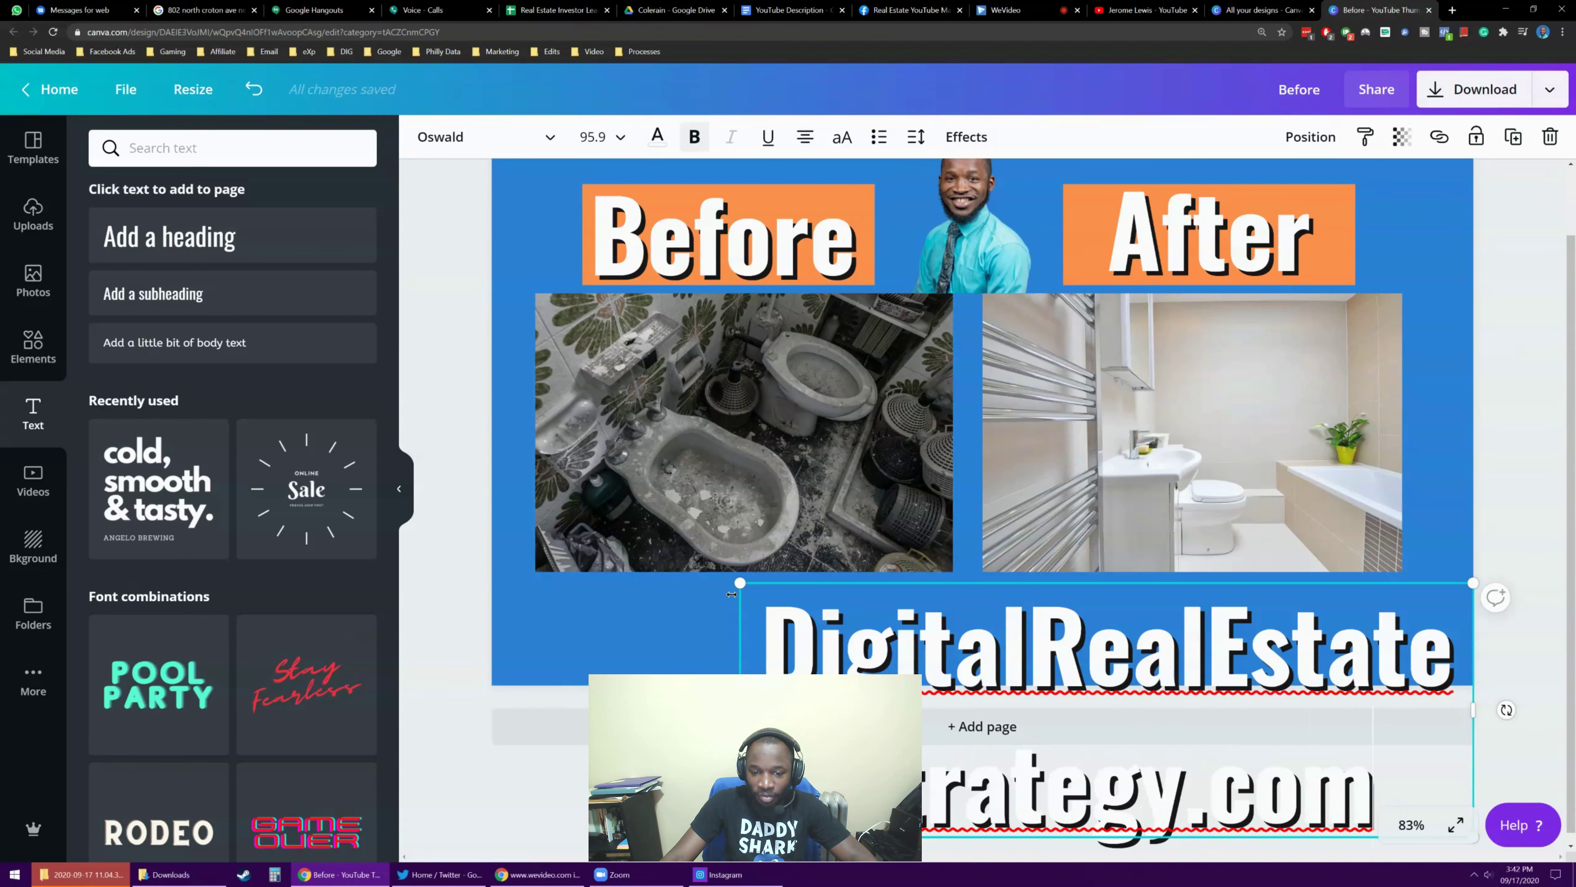
left_click_drag(731, 594, 1238, 770)
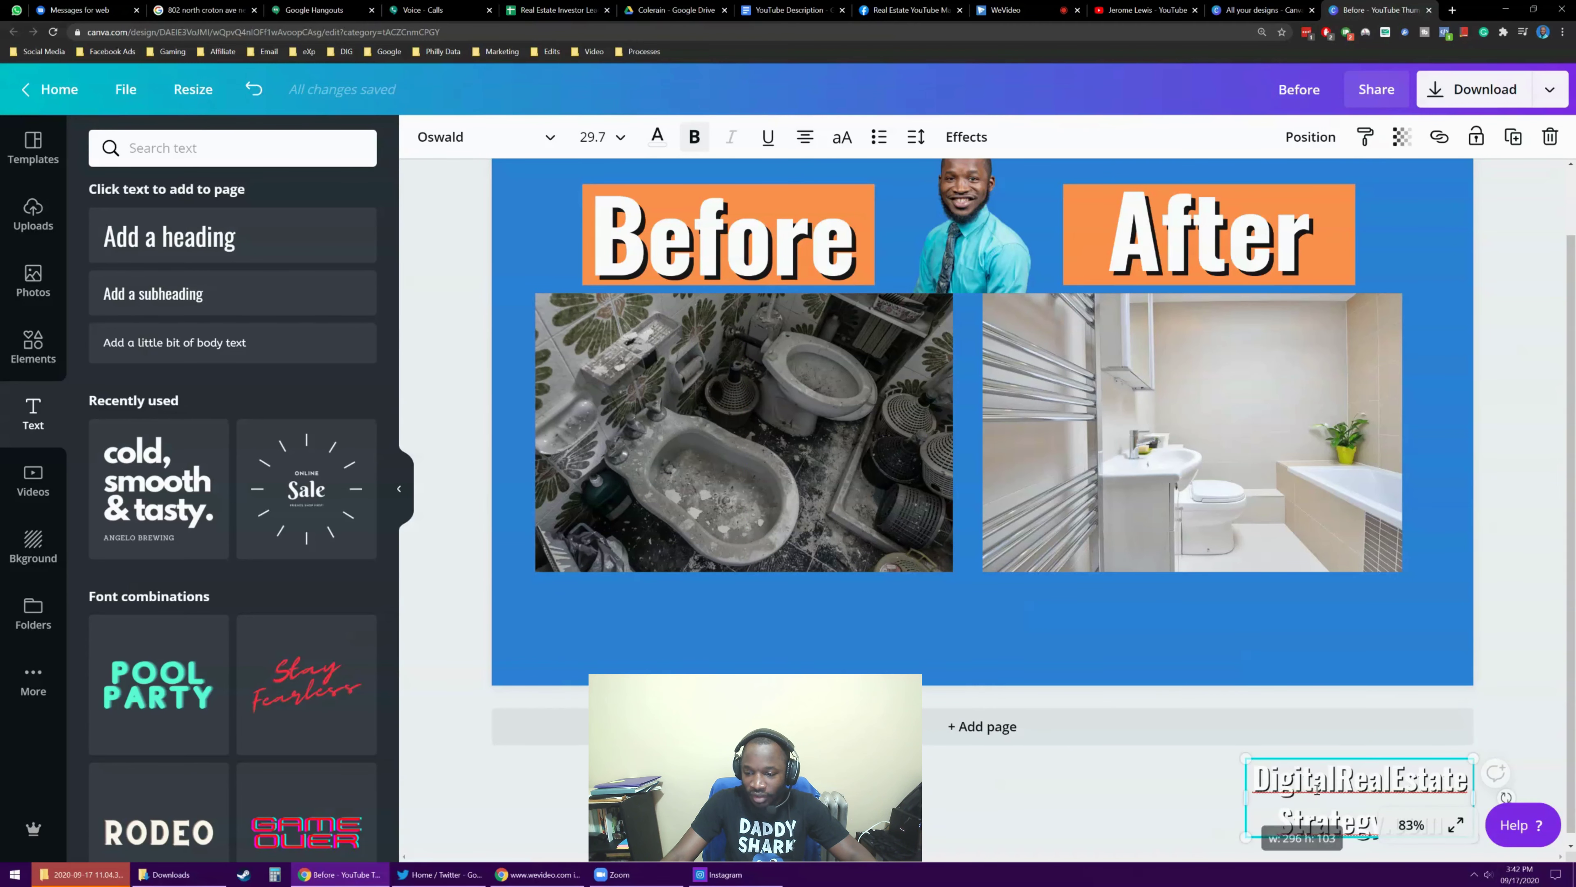
left_click(1179, 798)
scroll(1272, 794, "up", 1)
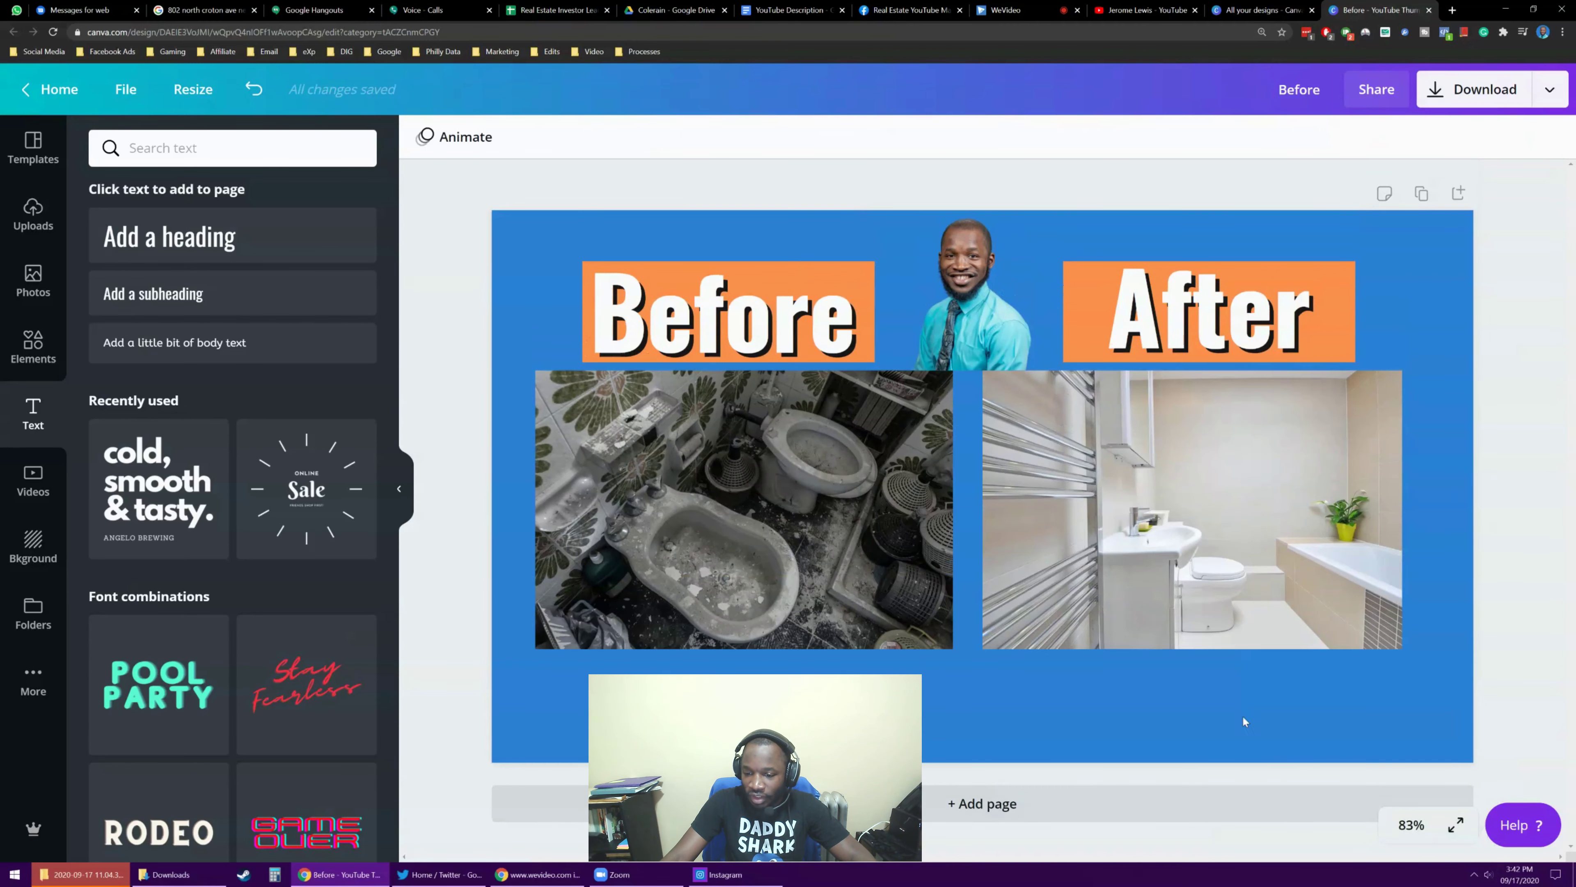
key("ctrl+z")
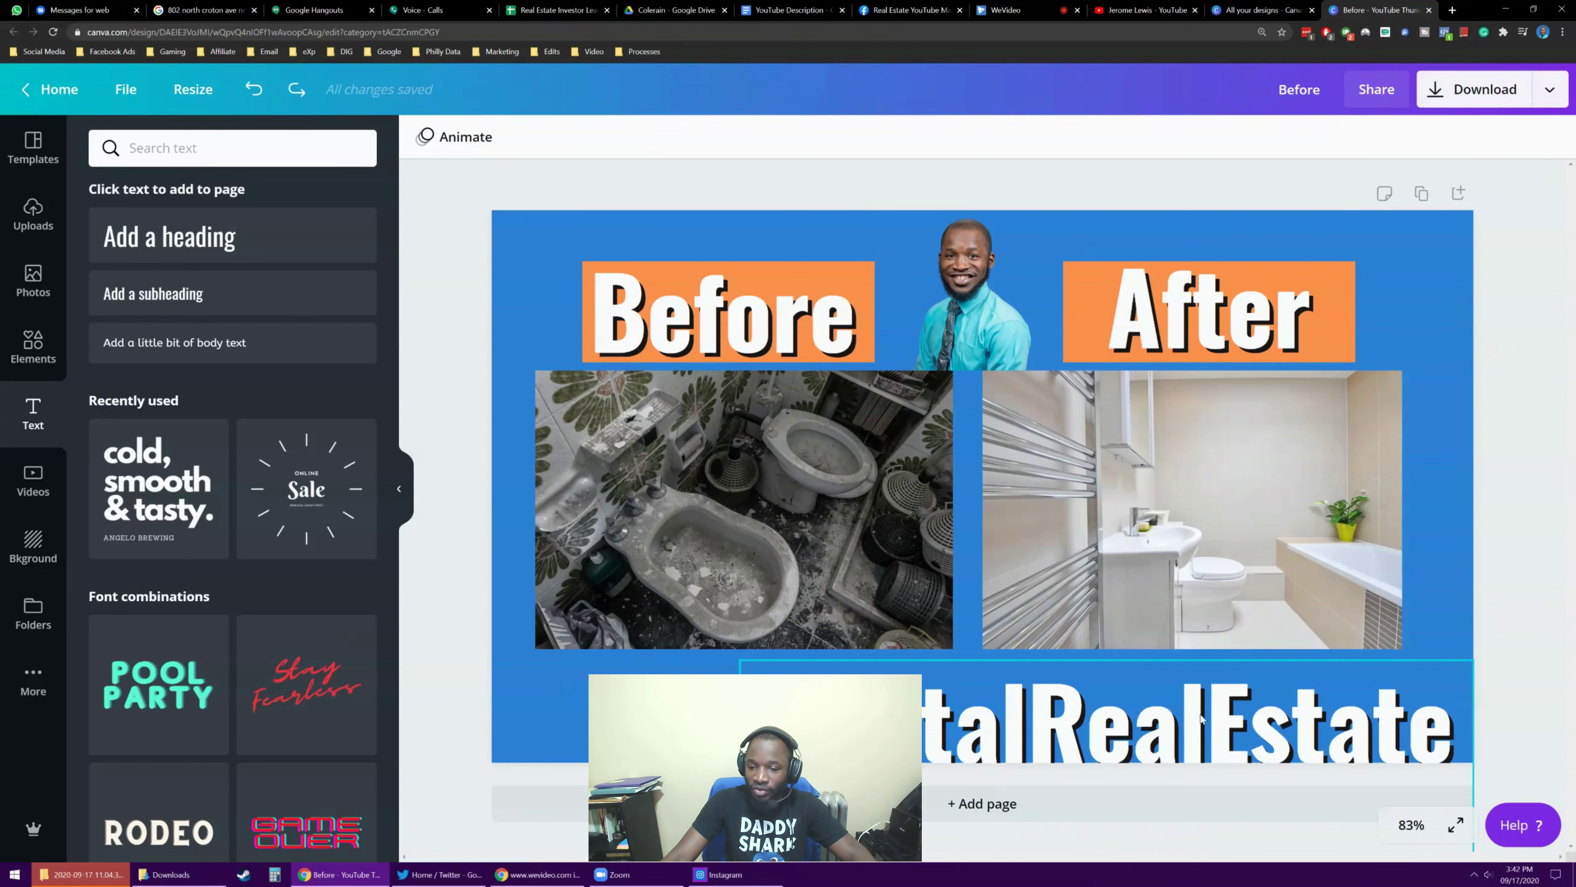
Step: Shrink the website name to font size 20.2 on a single line and place it in the design's lower-right corner
left_click_drag(1018, 657, 1060, 414)
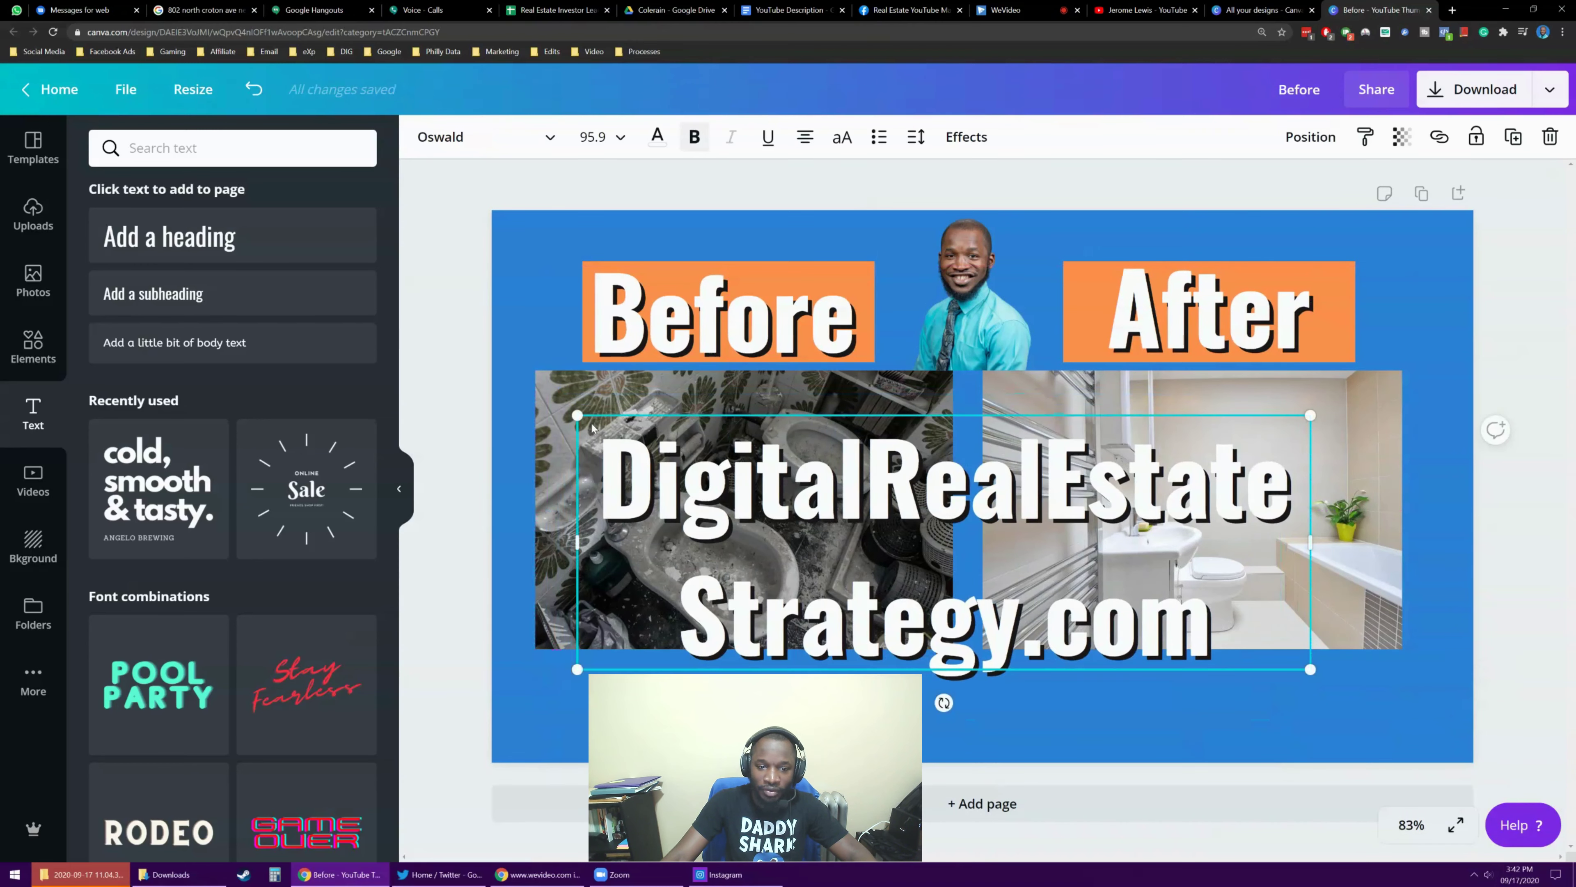
left_click_drag(589, 428, 1049, 588)
left_click_drag(1316, 624, 1532, 629)
left_click_drag(1306, 595, 1191, 714)
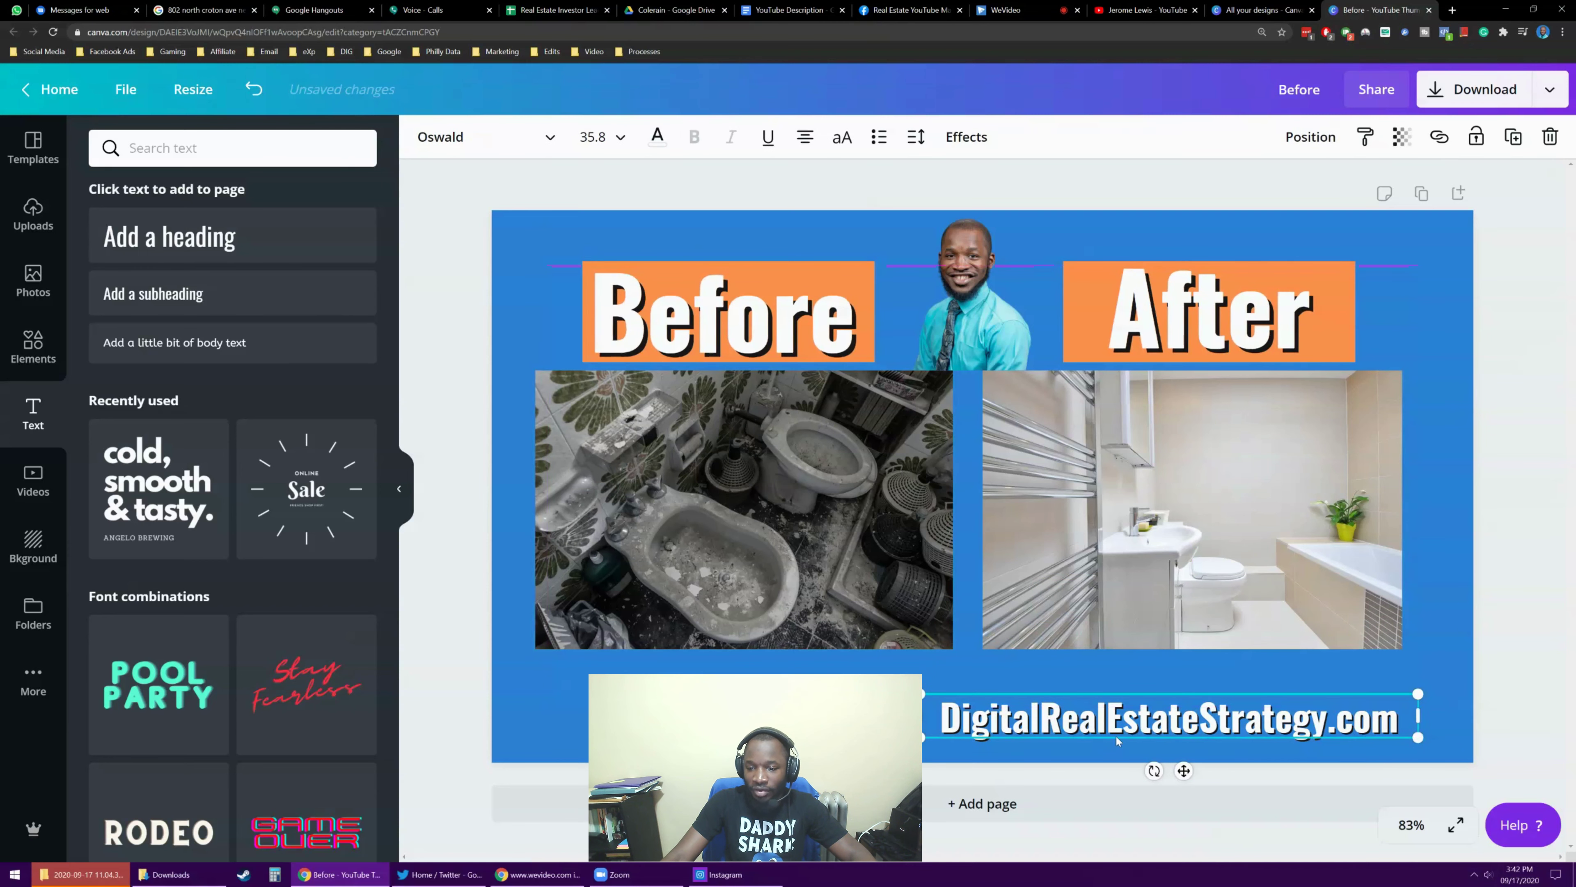
left_click_drag(923, 694, 1136, 712)
mouse_move(1323, 728)
left_mouse_down()
mouse_move(1362, 727)
mouse_move(1321, 728)
mouse_move(1353, 741)
mouse_move(1343, 730)
left_mouse_up()
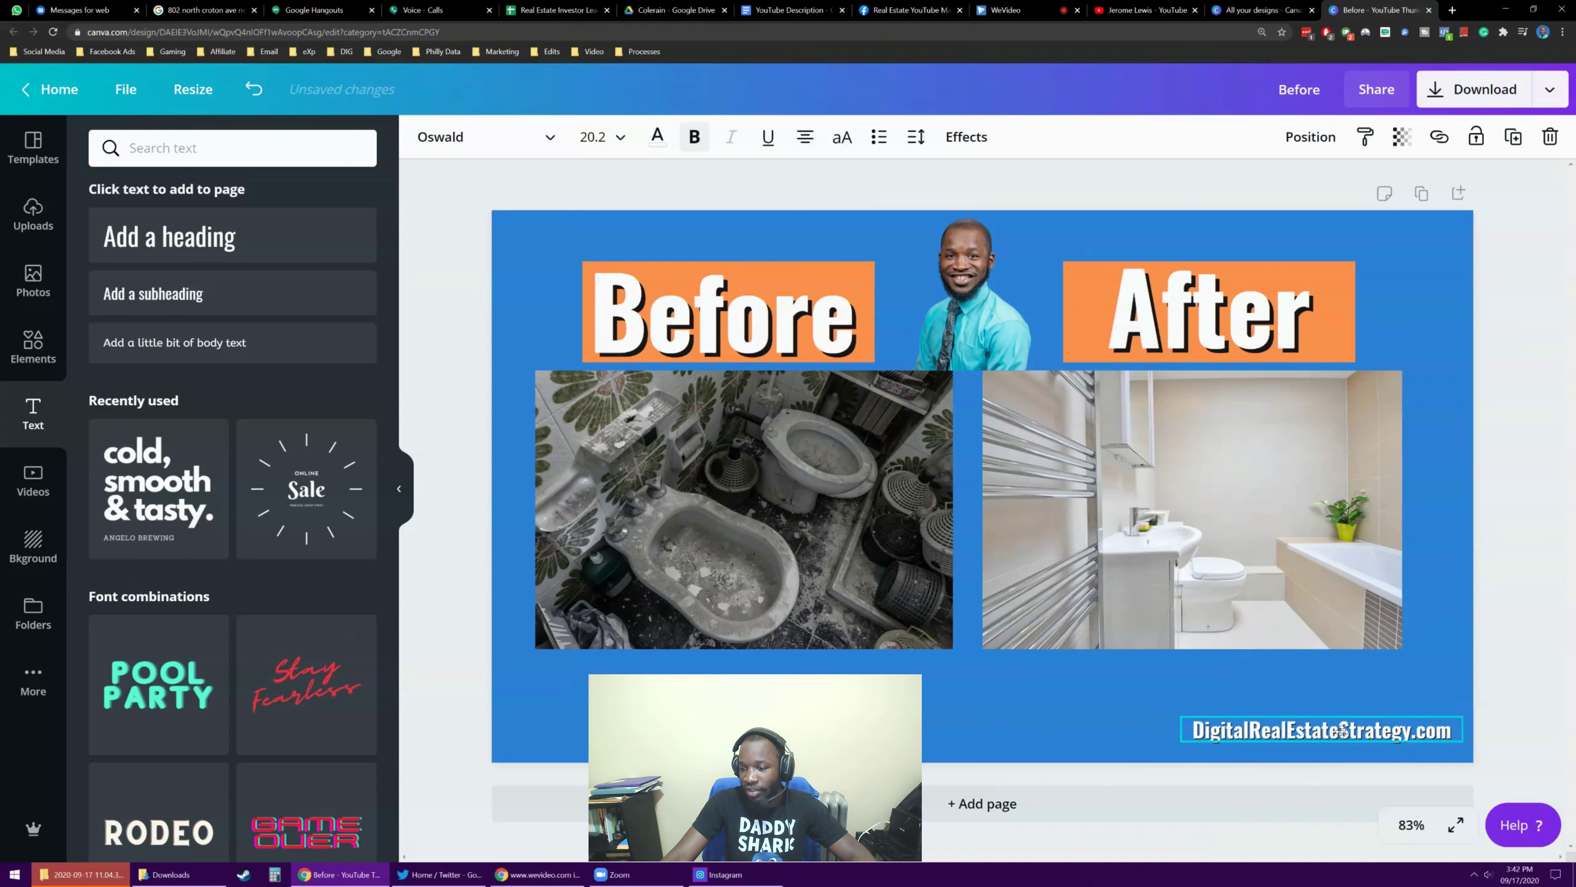
left_click(454, 193)
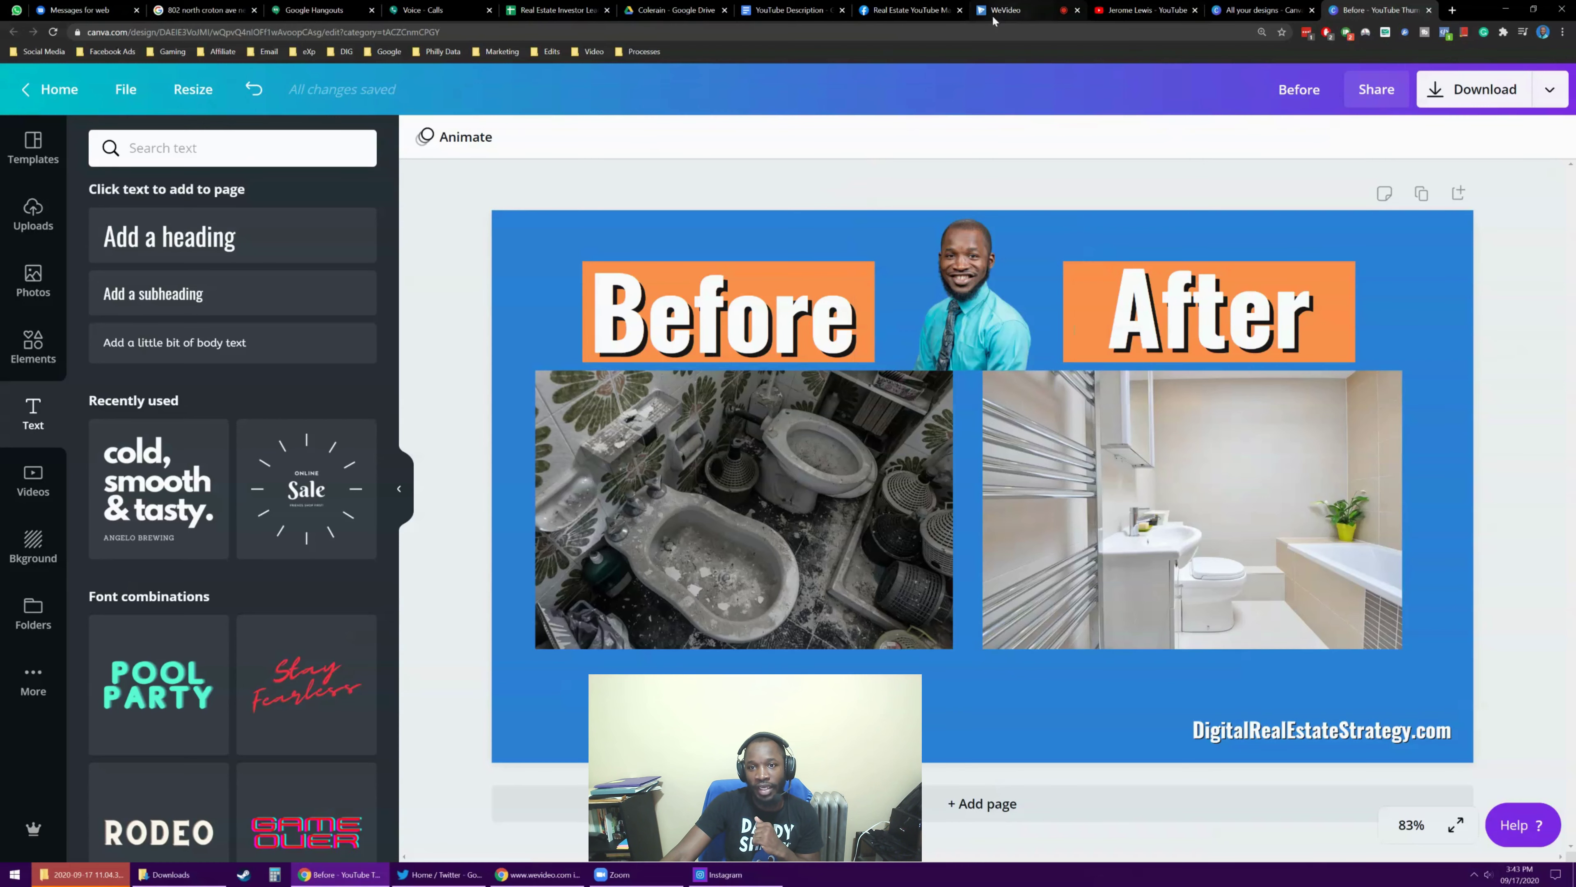
Step: Switch to the Facebook group to review the original before-and-after thumbnails and return to the Canva design
left_click(912, 11)
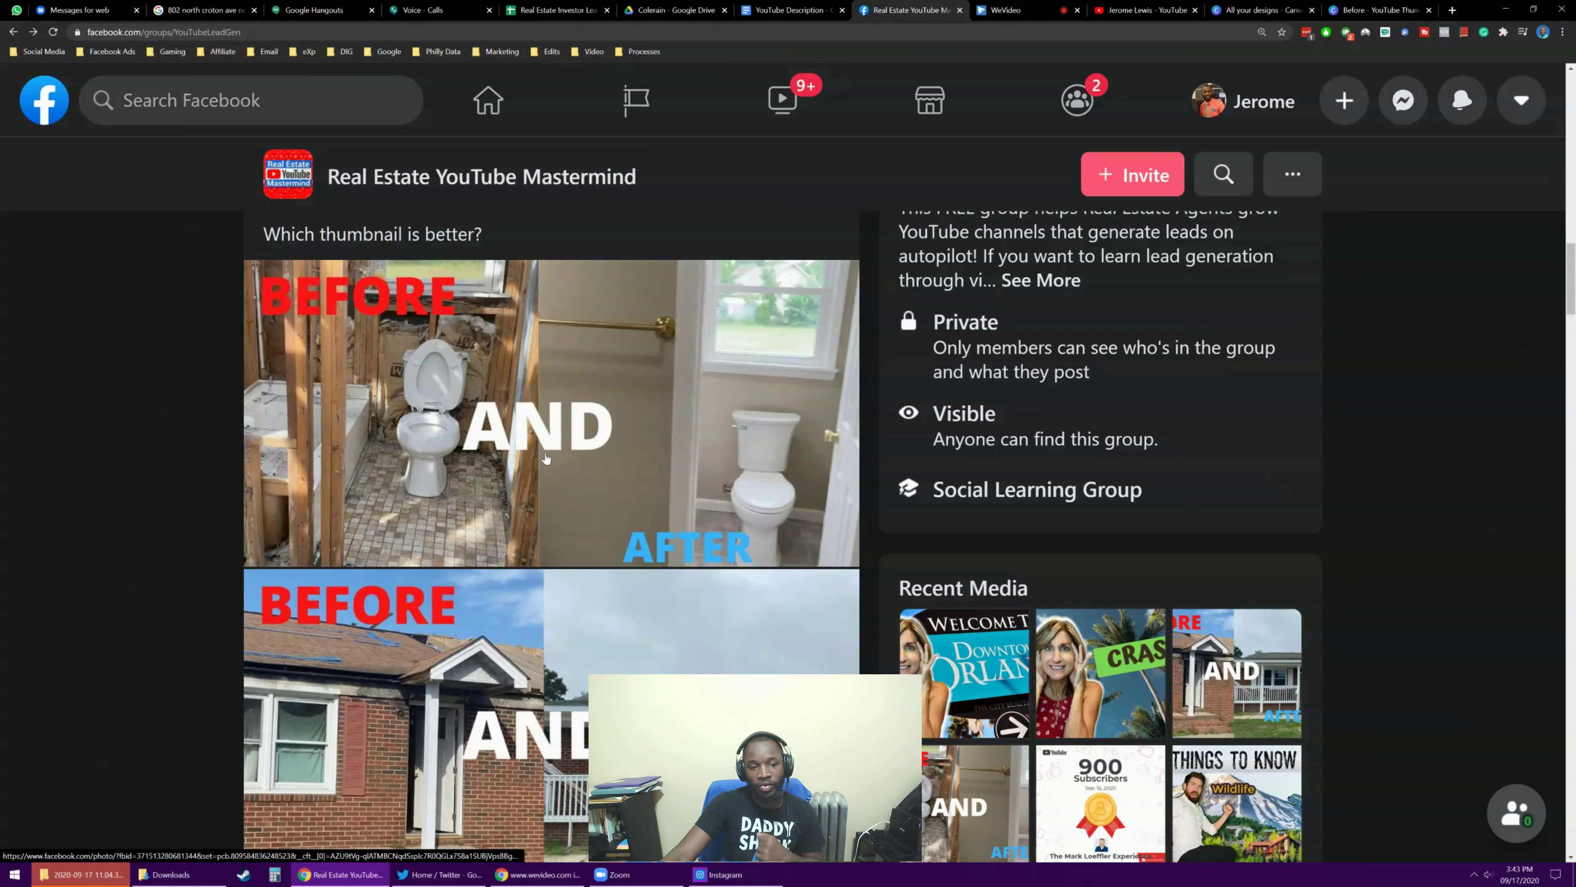
scroll(556, 470, "down", 1)
scroll(549, 457, "up", 1)
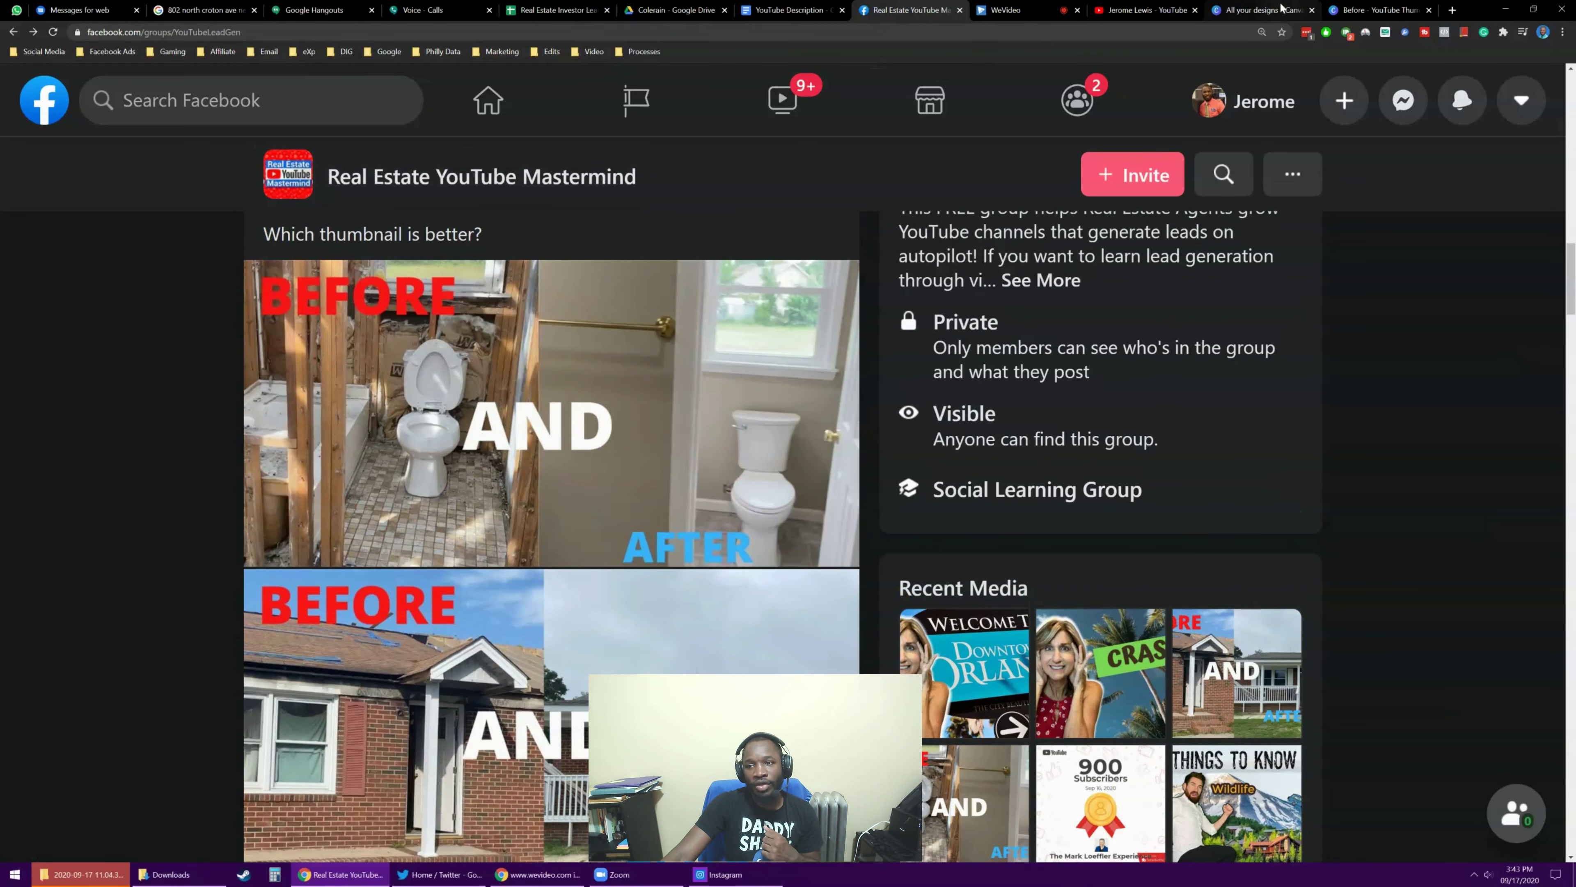
left_click(1266, 10)
left_click(1378, 10)
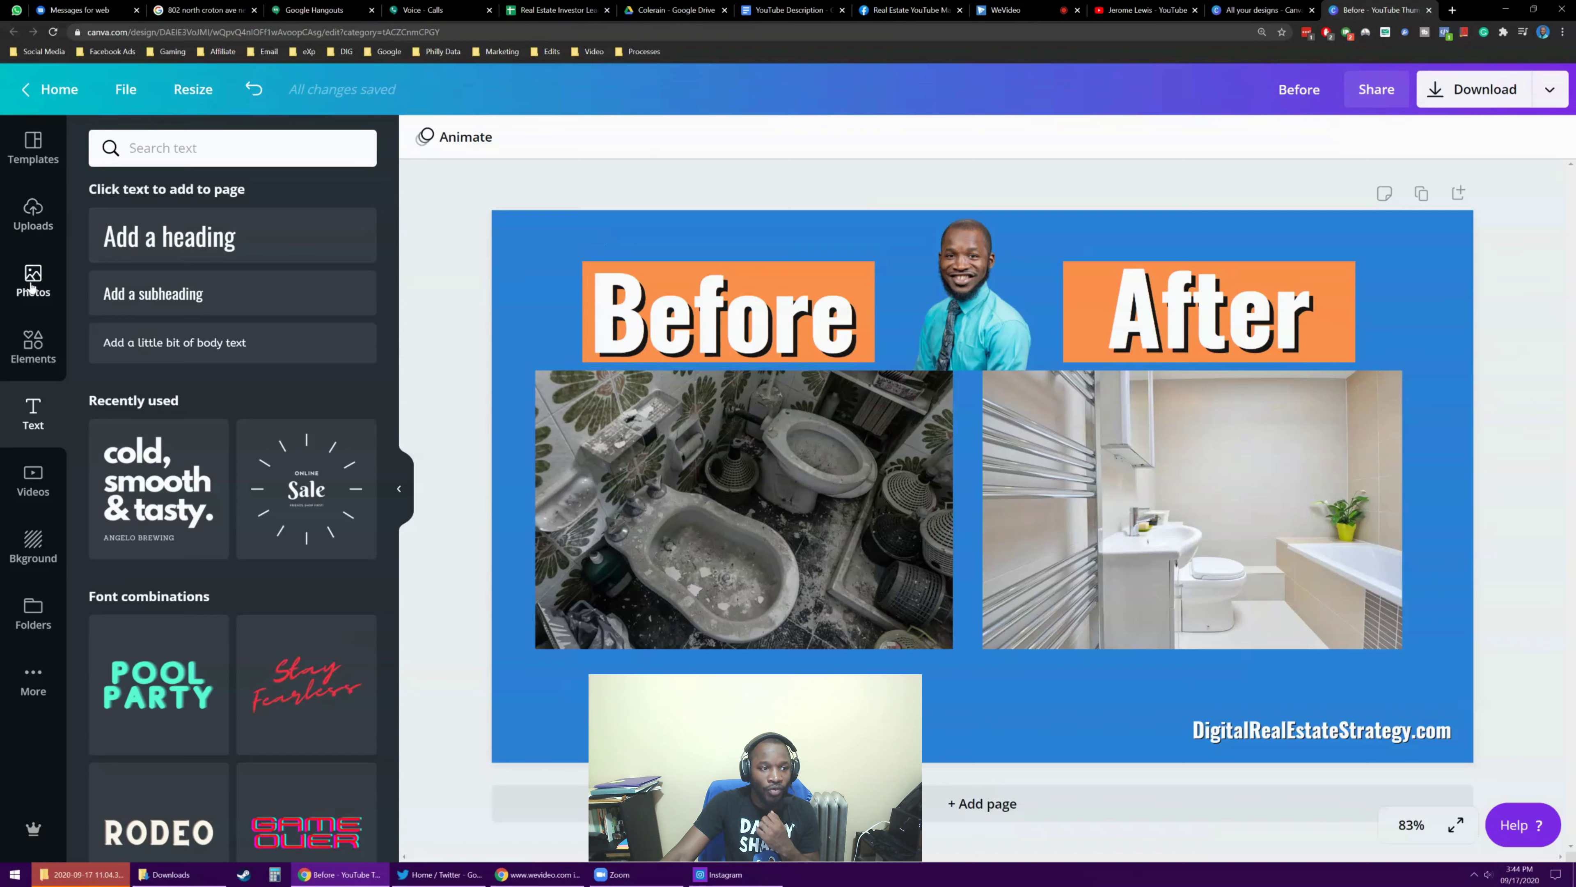
Step: Search the elements for "arrows", add the white looping arrow to the design and shrink it to about half size
left_click(34, 346)
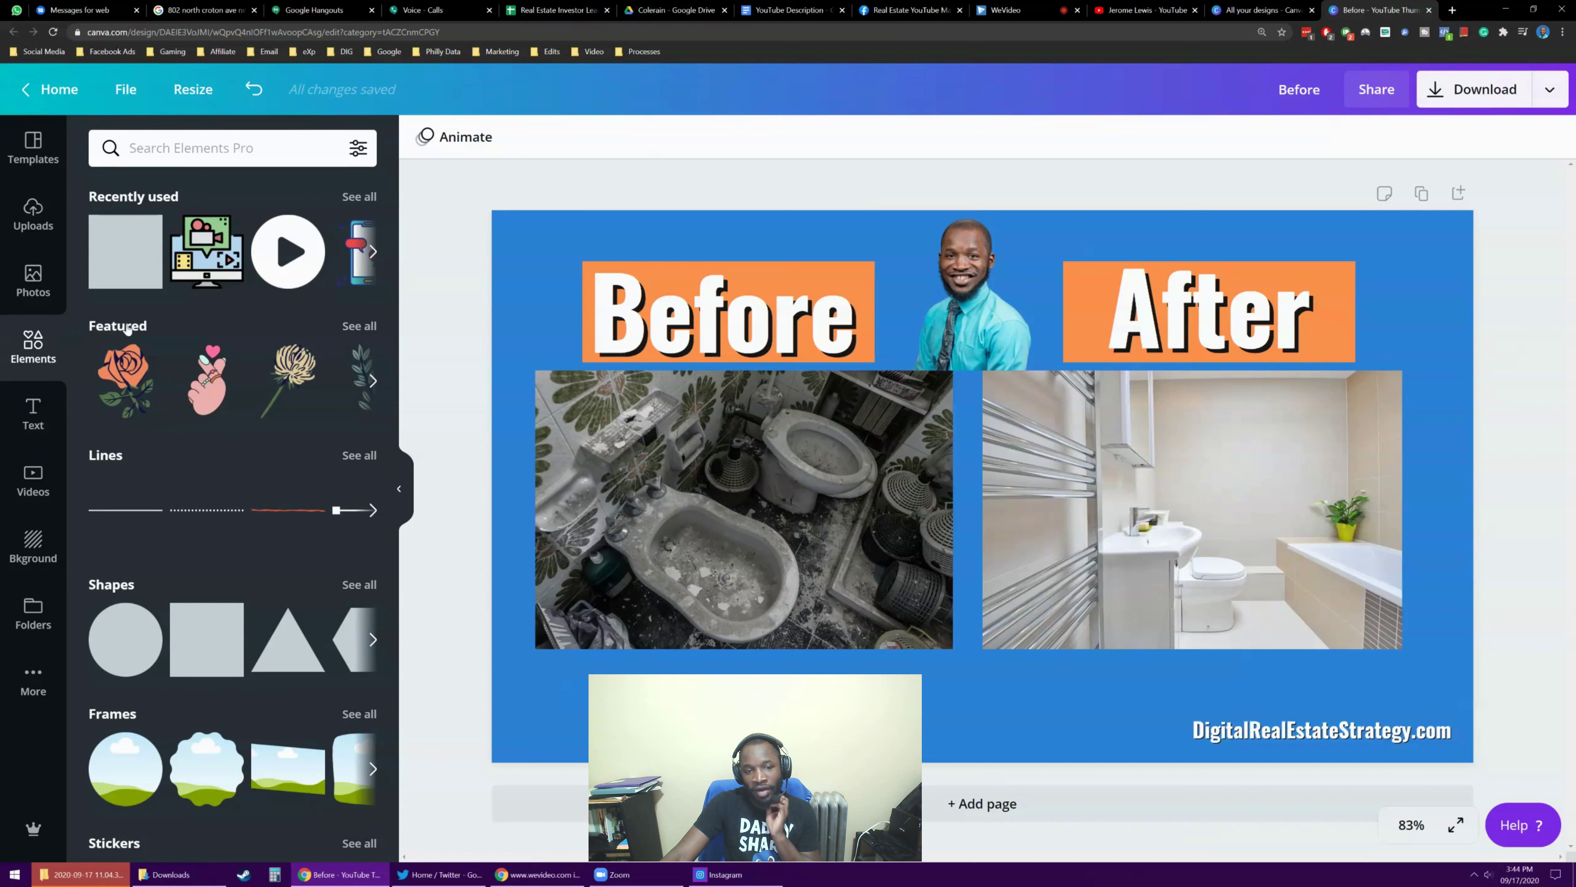
left_click(242, 154)
type("arrows")
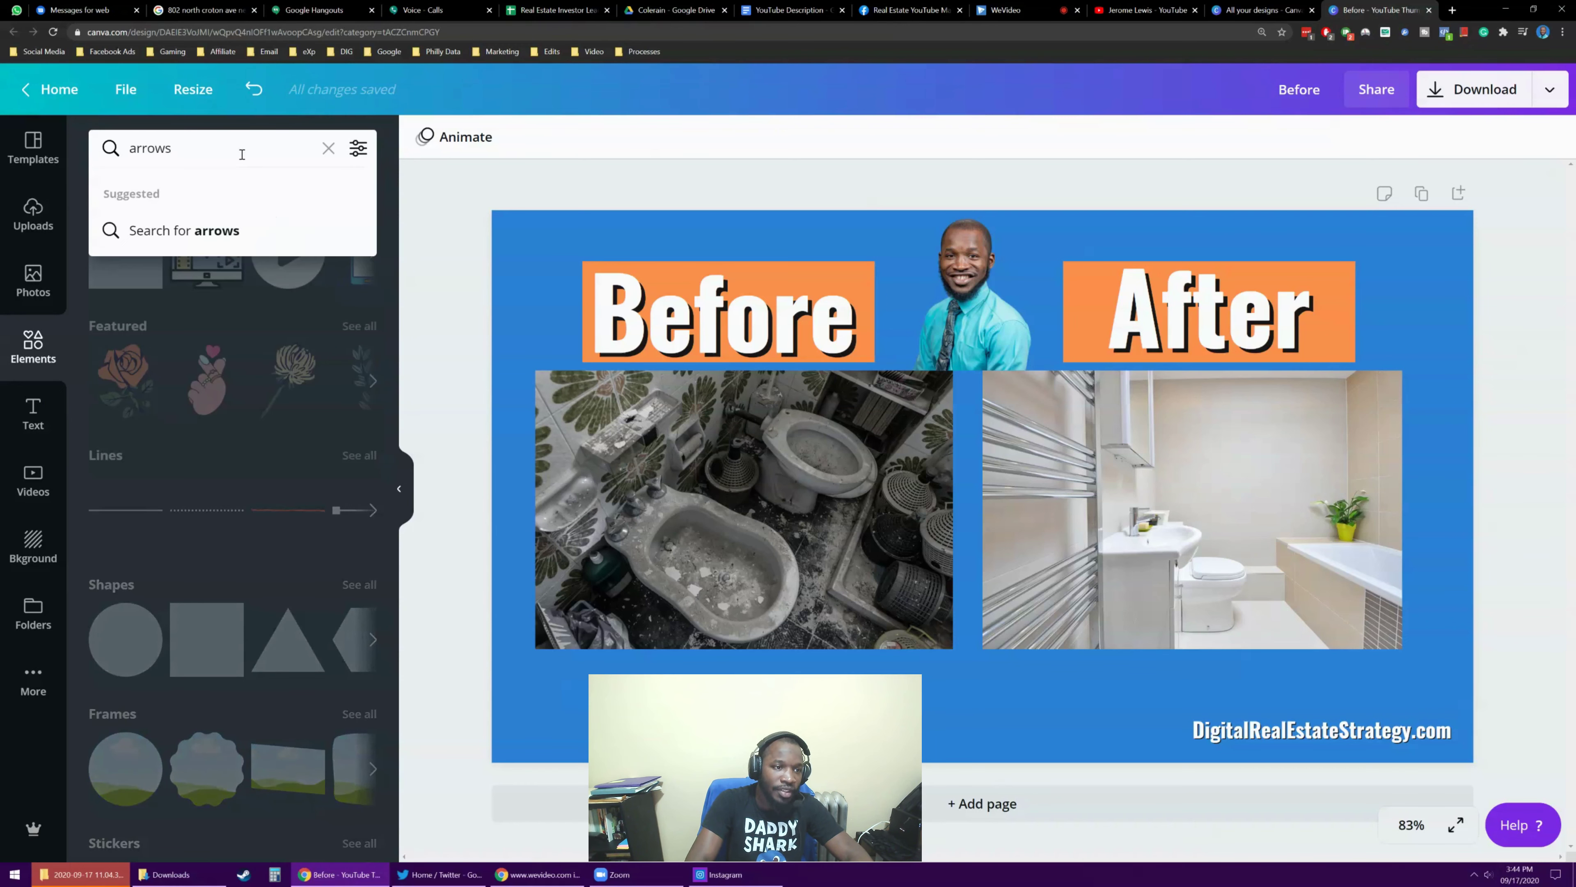
key("Return")
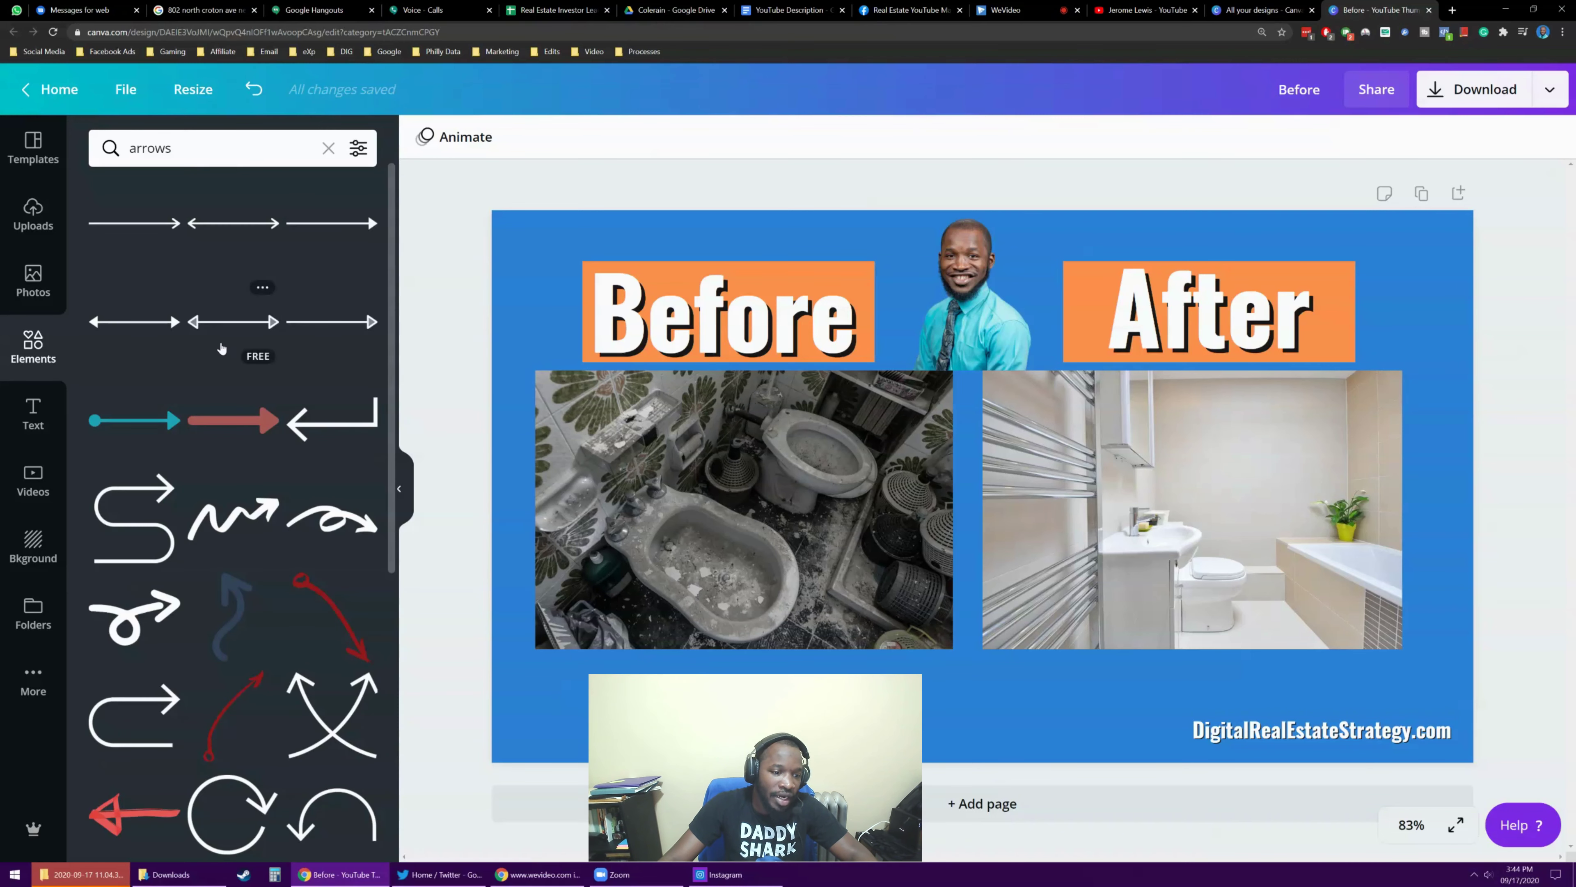
scroll(222, 348, "down", 2)
scroll(292, 528, "down", 5)
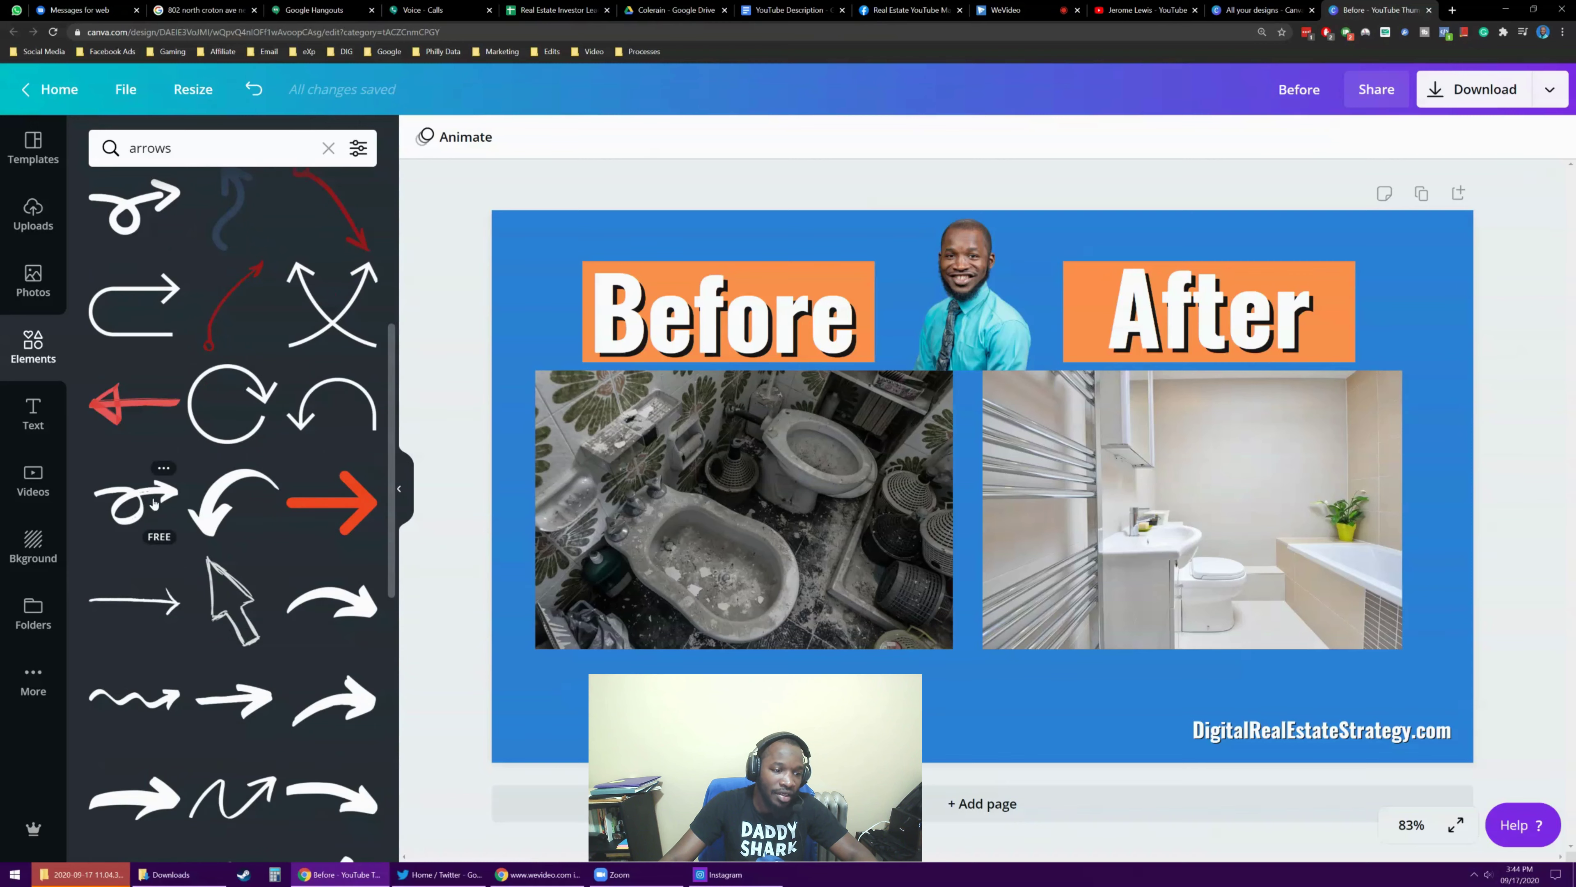
left_click(154, 502)
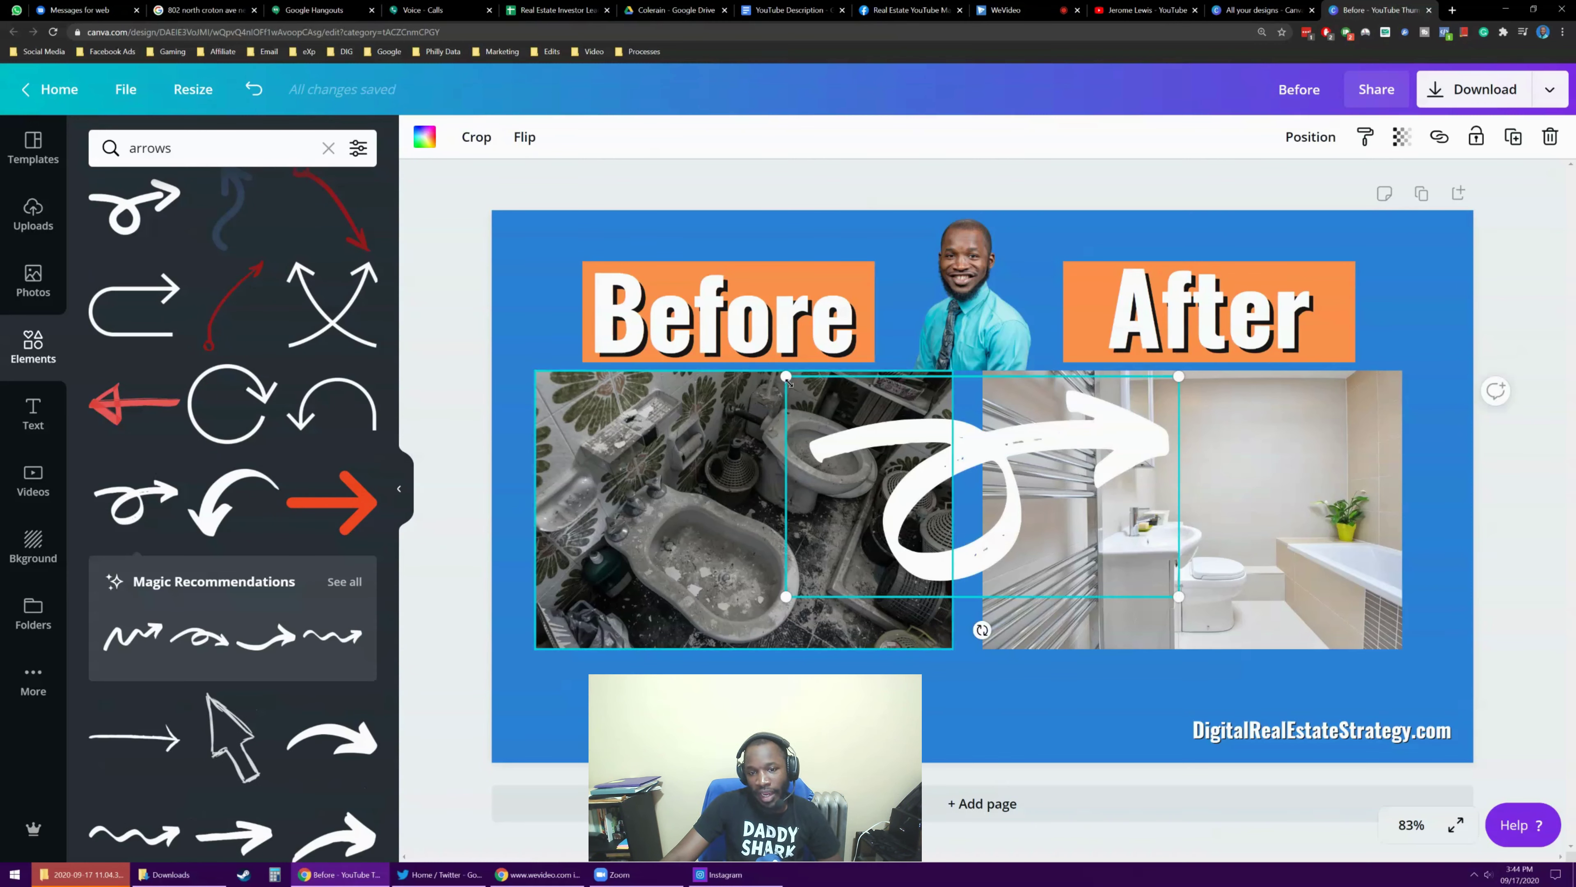
left_click_drag(786, 376, 976, 482)
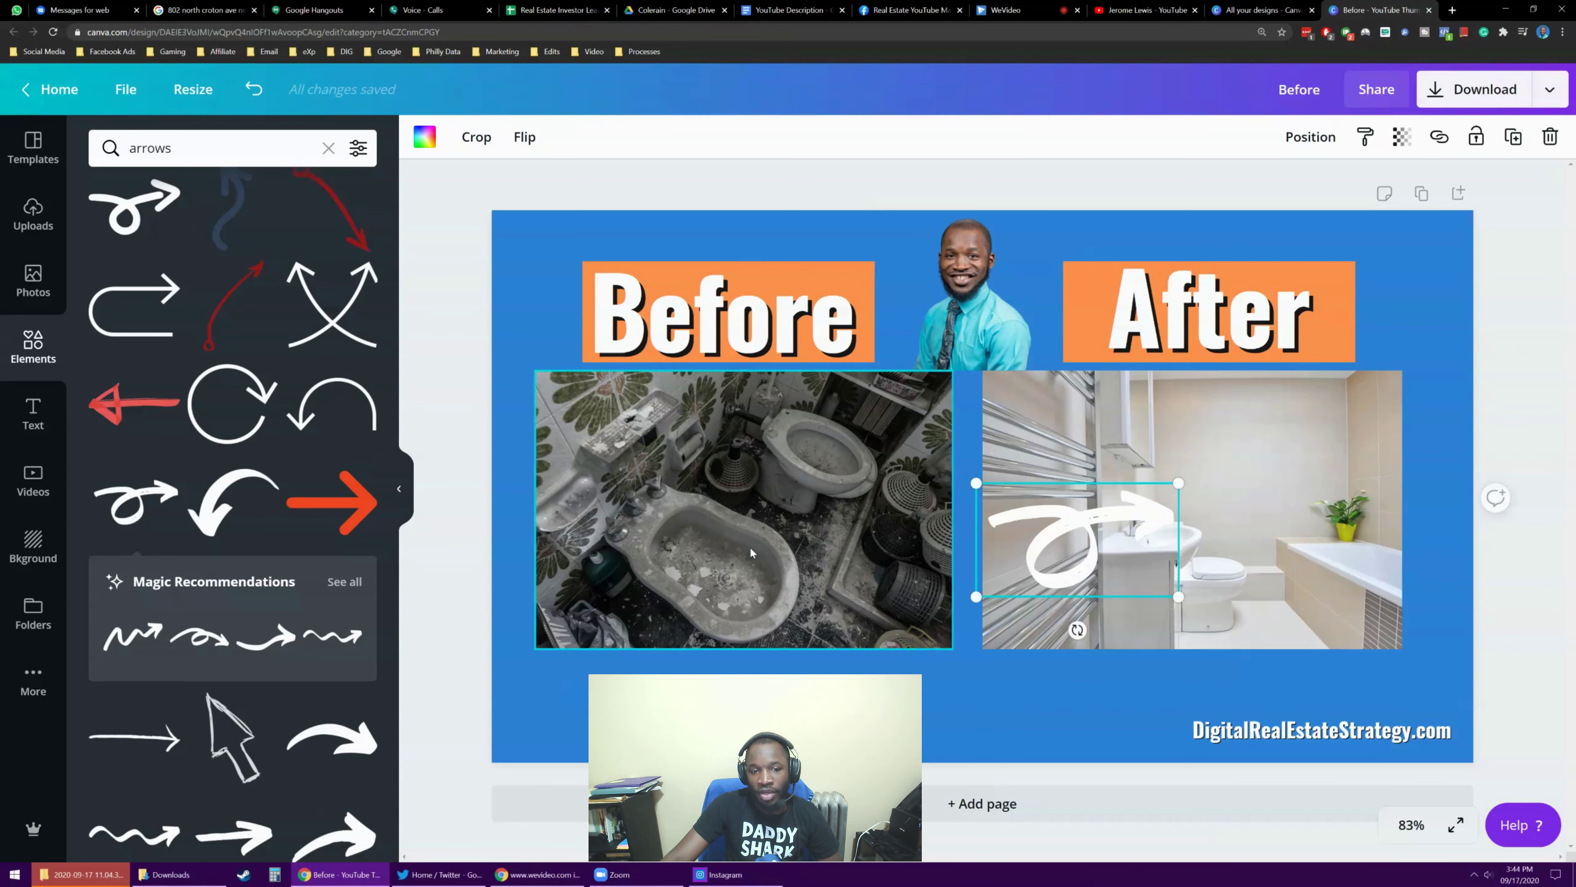
Step: Spread the two bathroom photos apart and slightly downward, and fit the shrunken looping arrow in the blue gap between them
left_click_drag(782, 537, 754, 554)
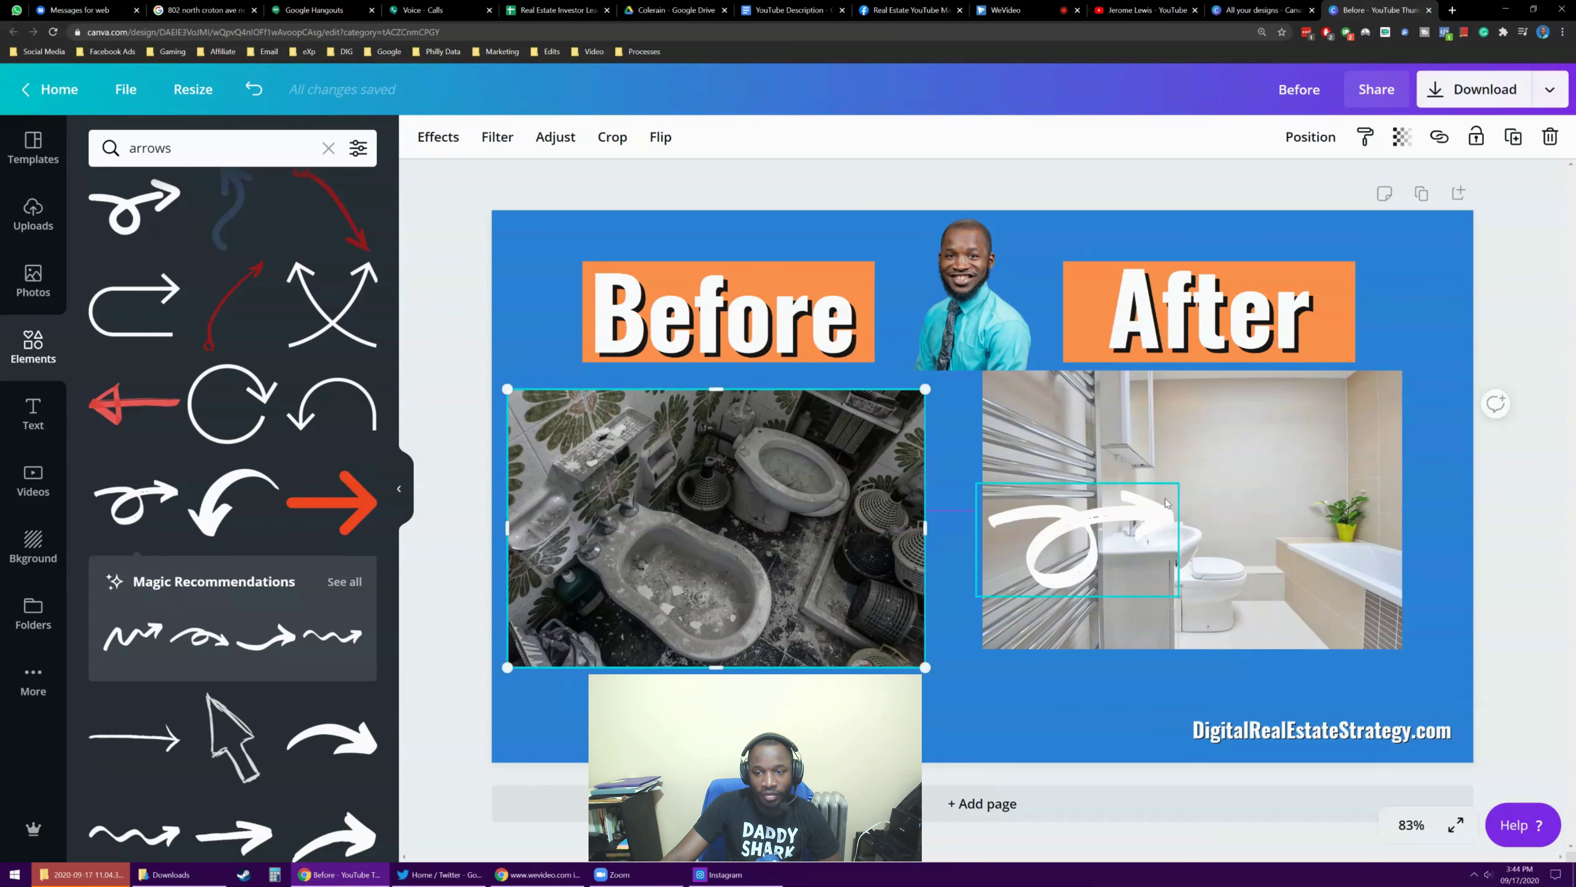
left_click_drag(1325, 430, 1378, 447)
left_click_drag(1111, 522, 1076, 546)
left_click_drag(1136, 621, 1037, 574)
mouse_move(972, 529)
left_mouse_down()
mouse_move(968, 612)
mouse_move(963, 512)
left_mouse_up()
key("Escape")
left_click(972, 509)
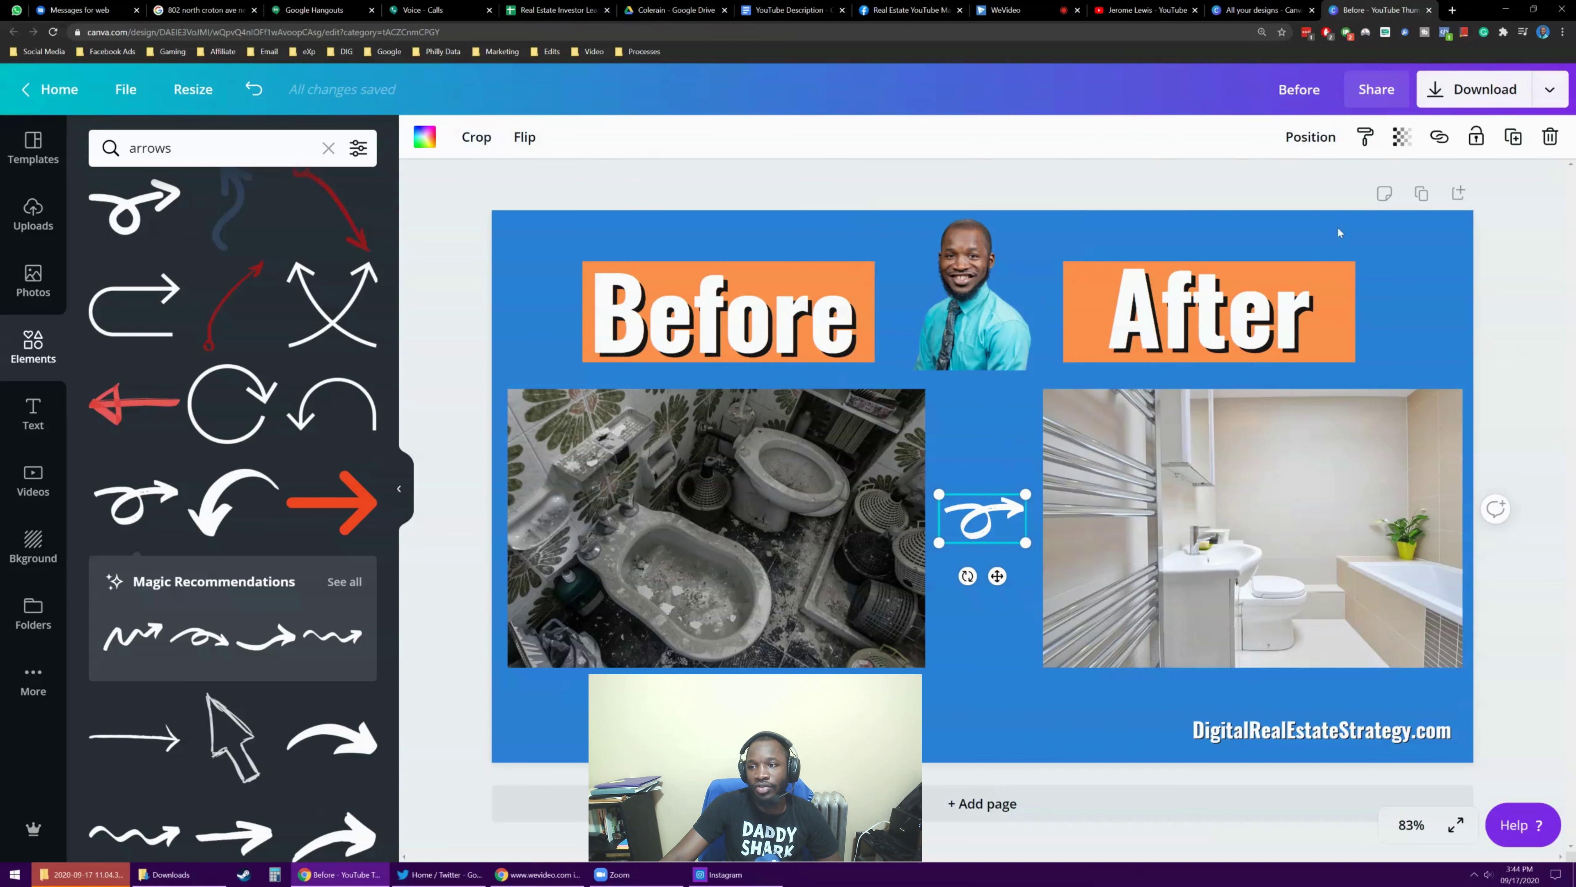
Step: Recolor the looping arrow between the photos to the black of the DRES palette
left_click(425, 138)
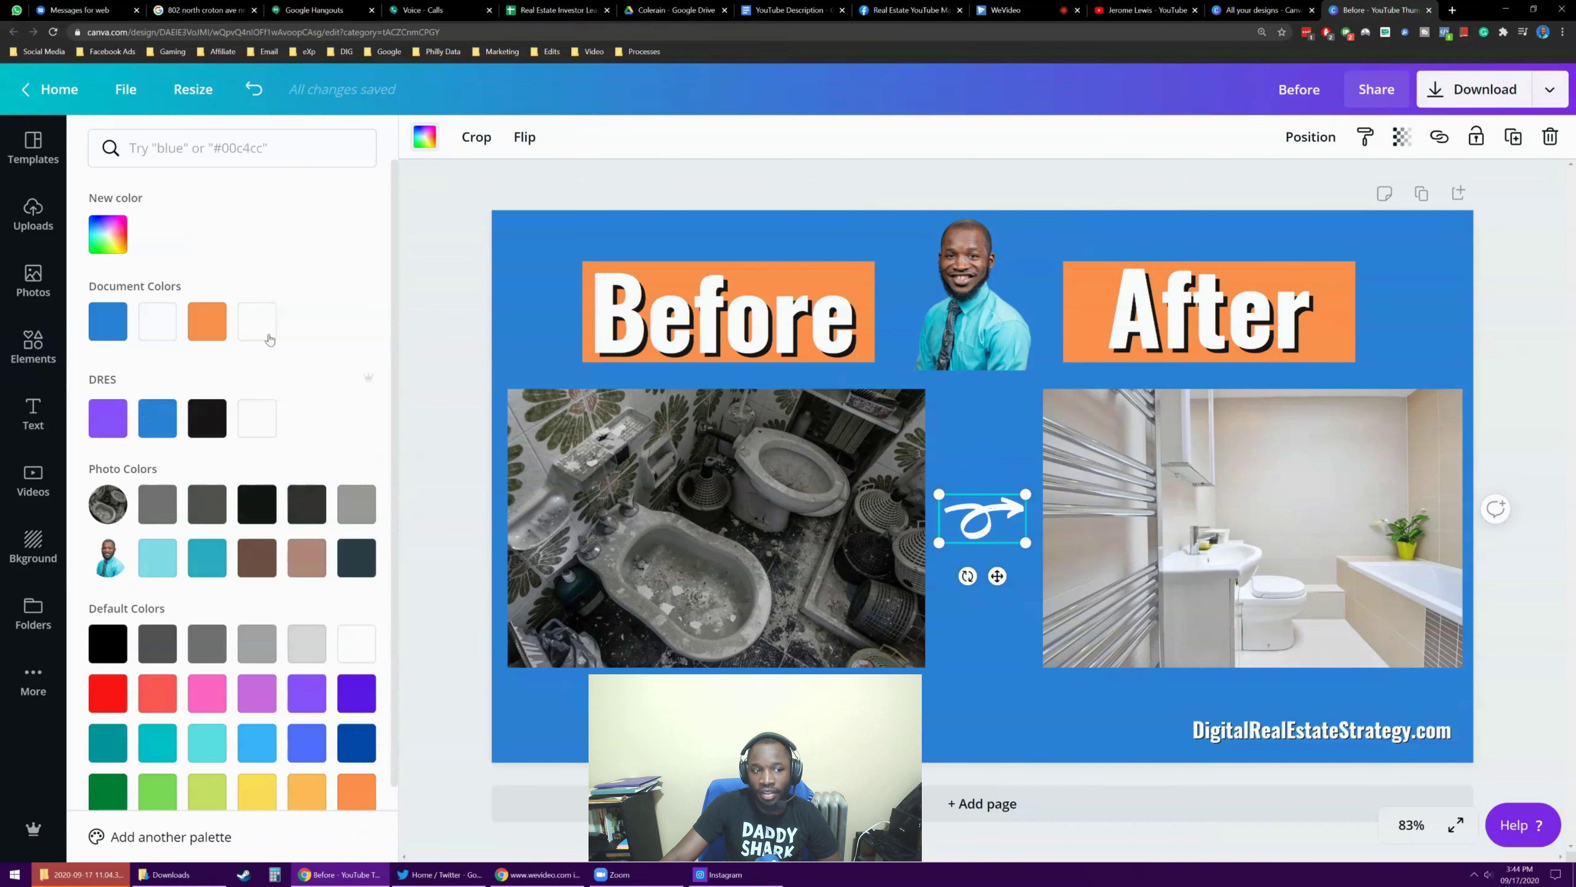
left_click(206, 440)
key("Escape")
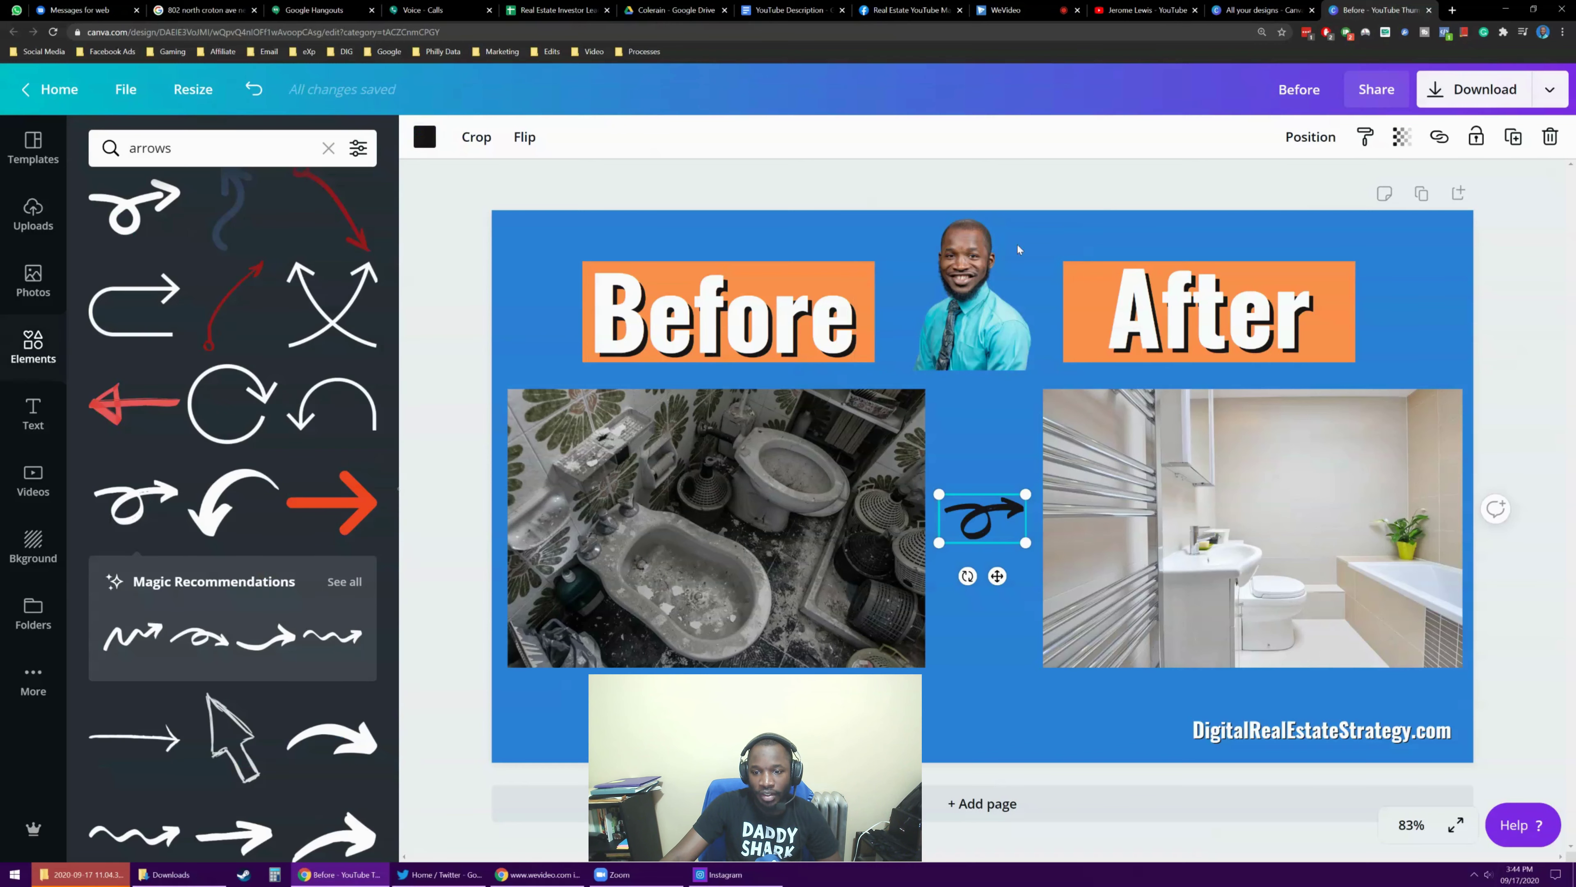
Step: Duplicate the black arrow, color the copy white and offset it slightly over the original to create a shadow
left_click(1513, 137)
left_click(425, 138)
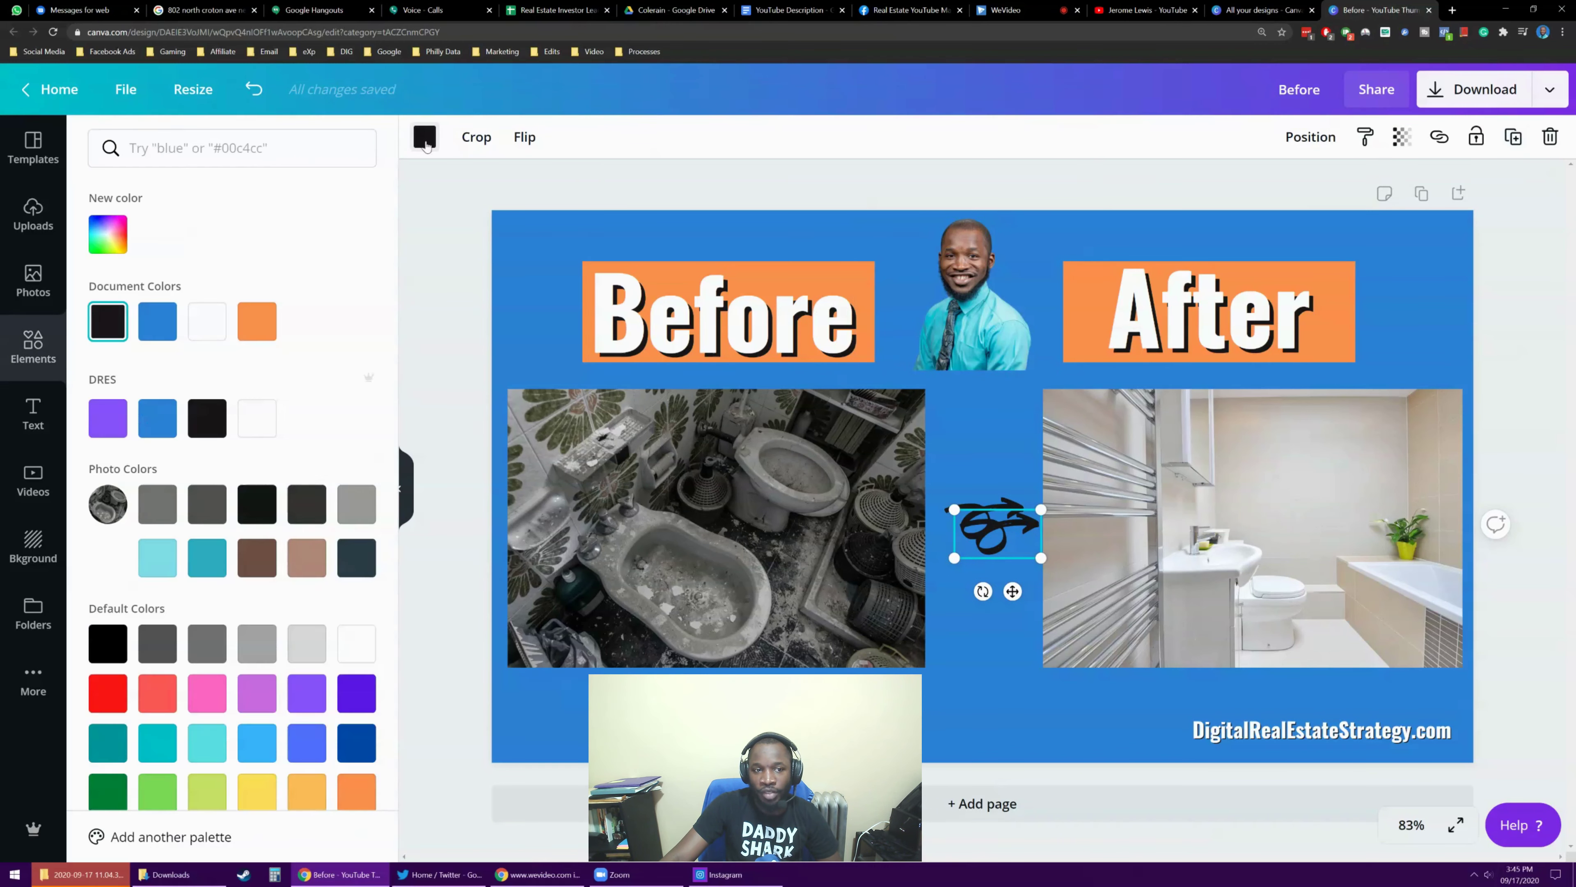
left_click(257, 418)
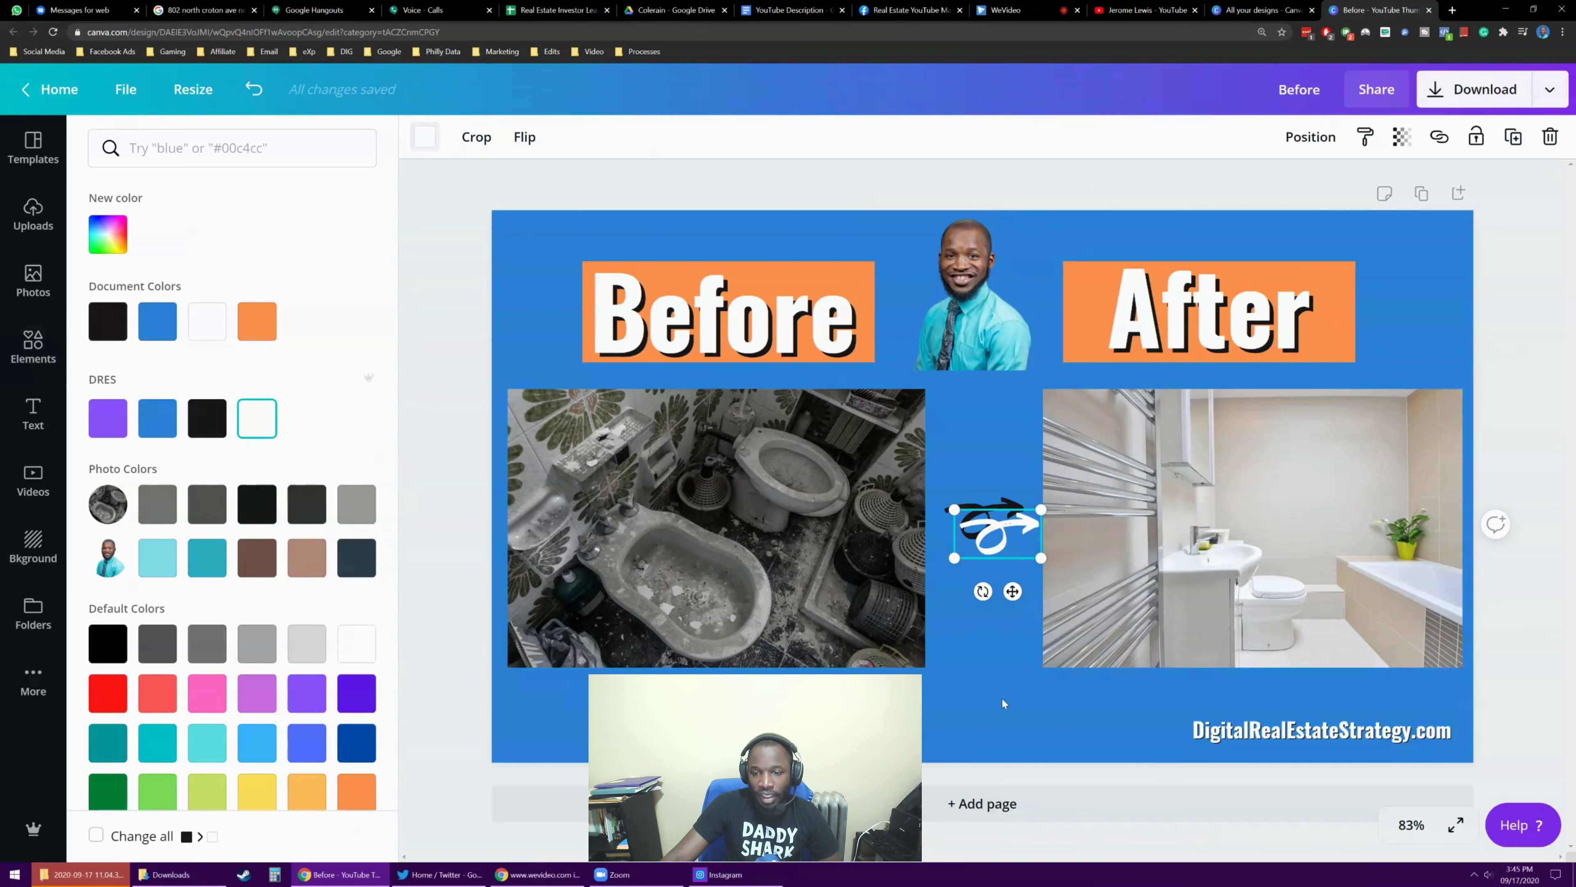
left_click_drag(1017, 544, 1007, 532)
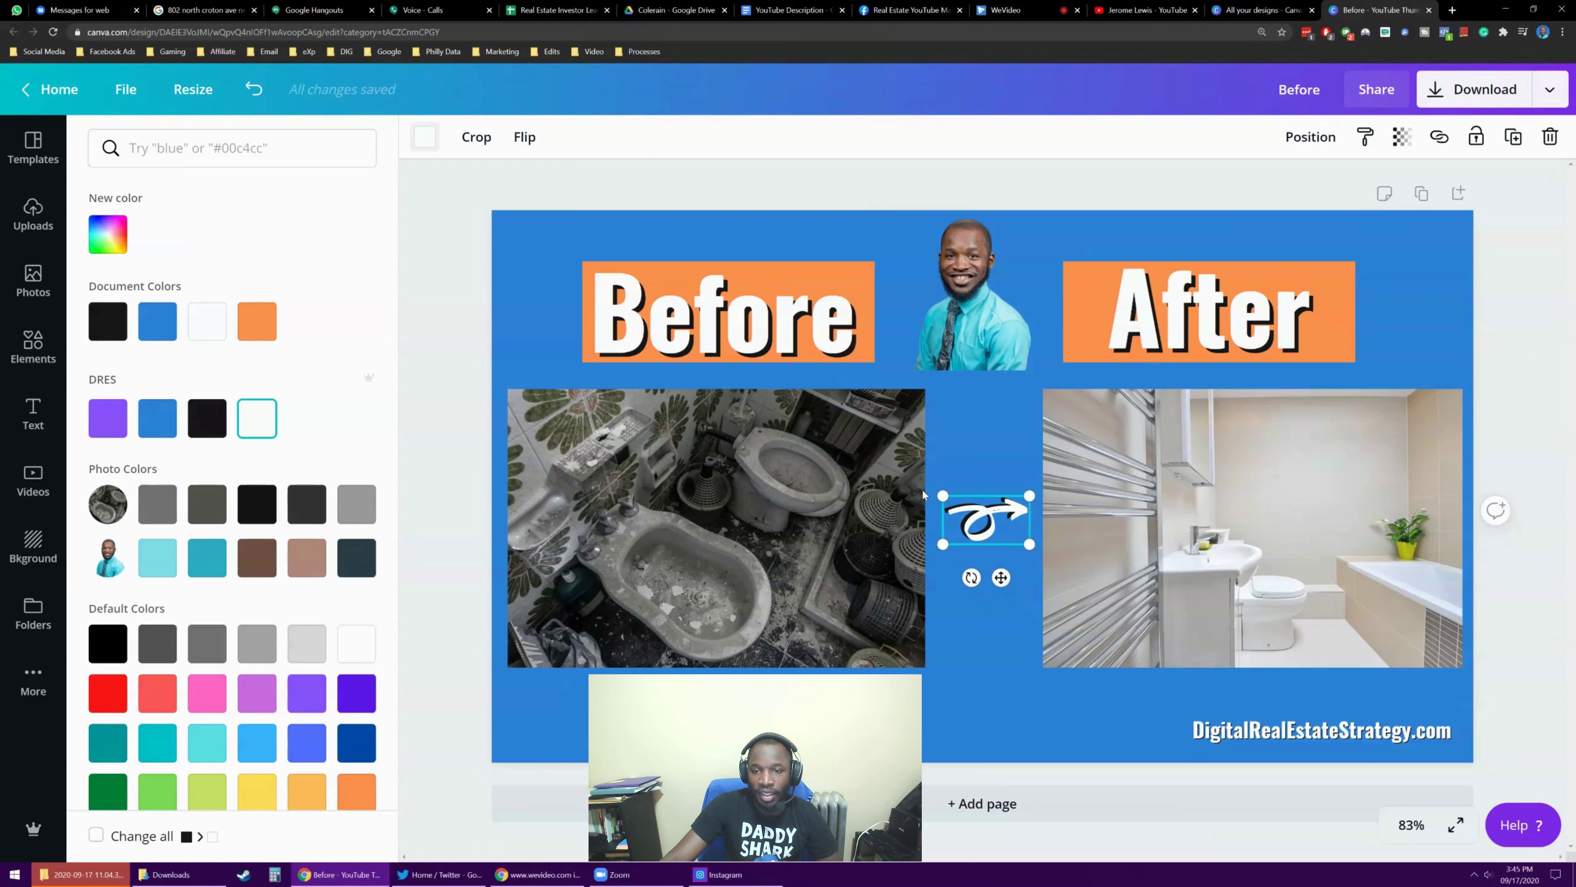
left_click(1010, 187)
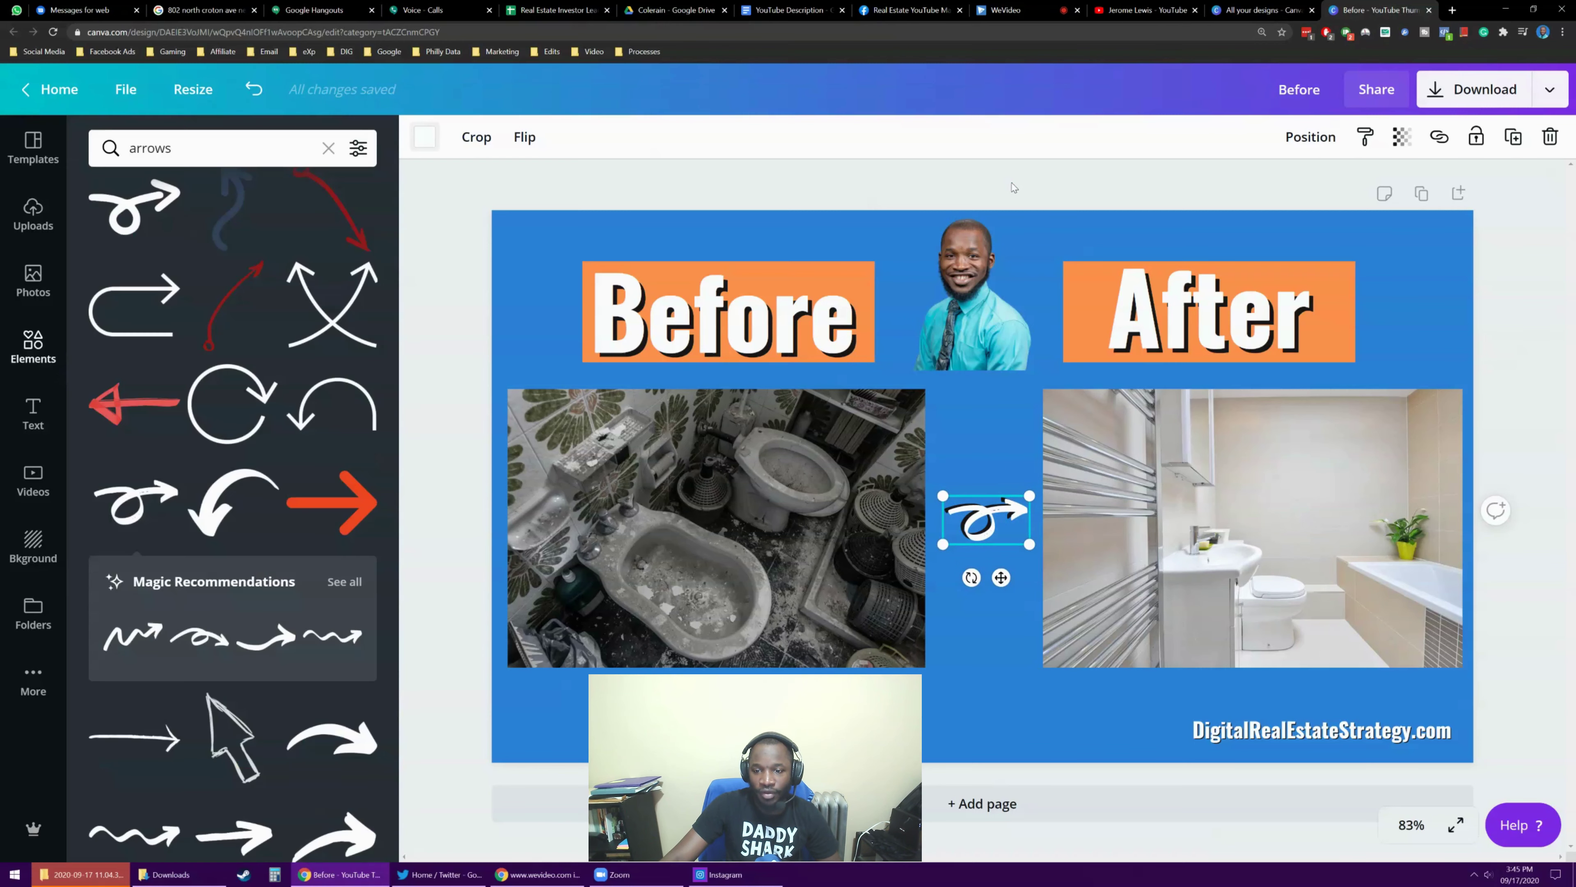
left_click(442, 207)
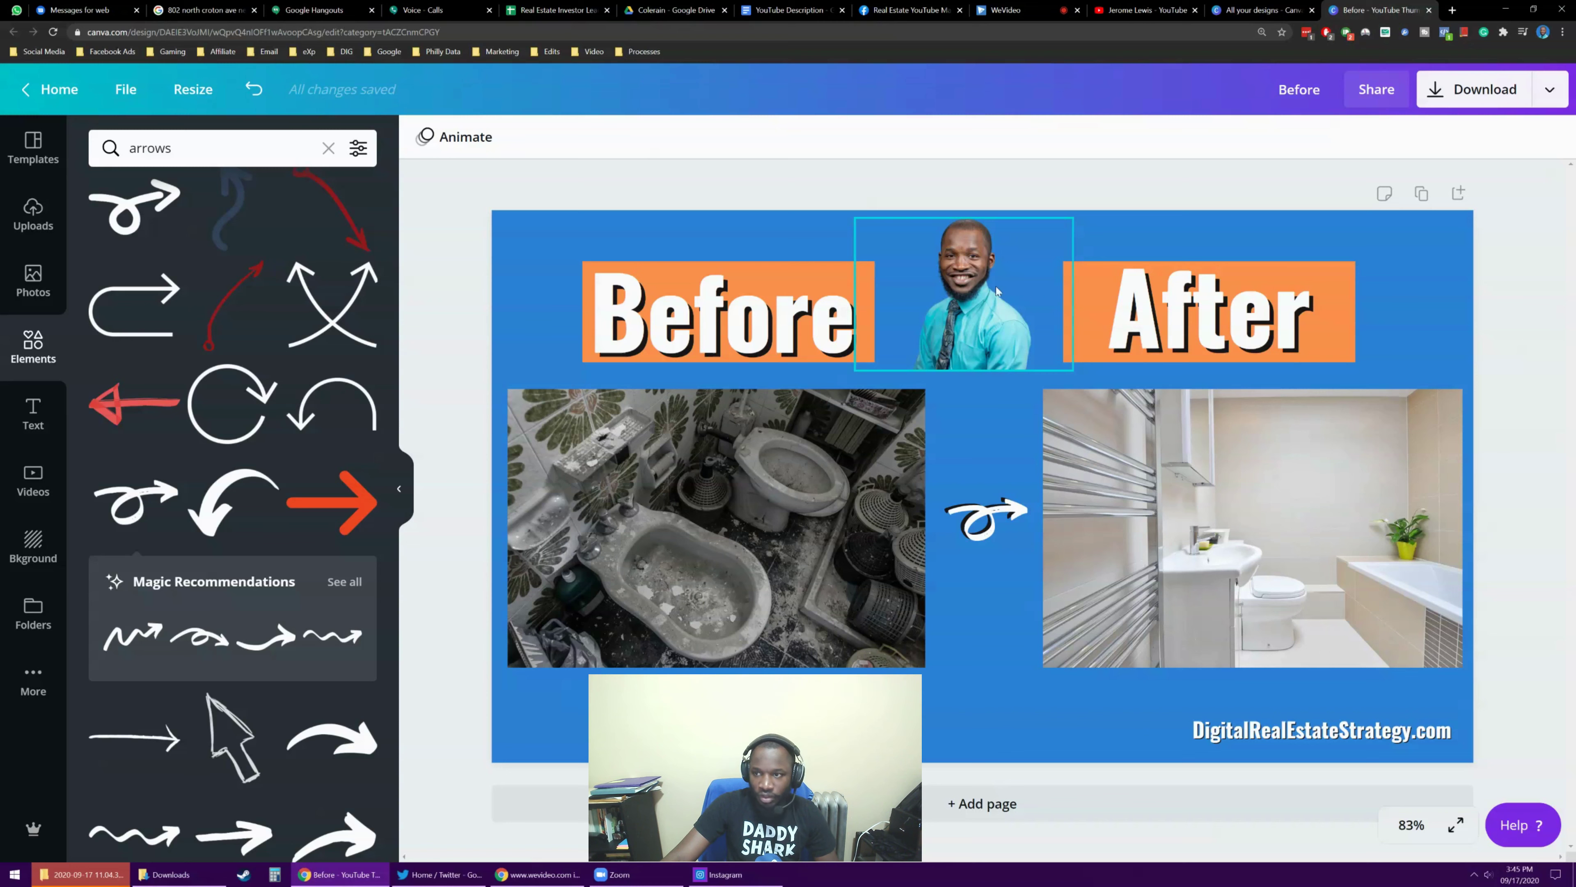
Step: Flip the portrait cutout between the "Before" and "After" labels horizontally
left_click(963, 304)
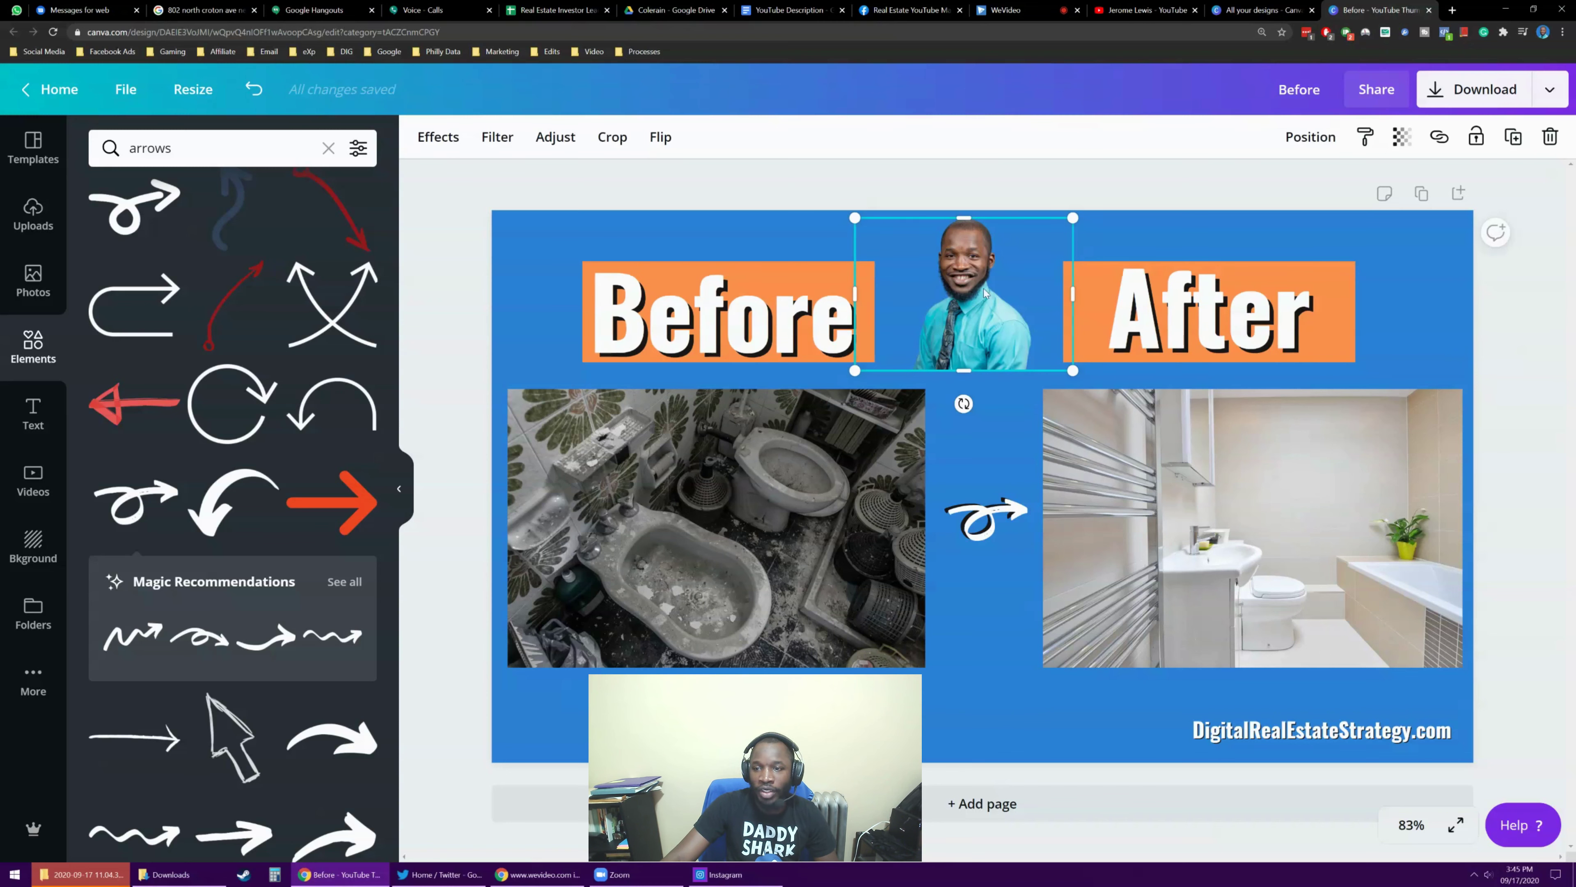
left_click(659, 136)
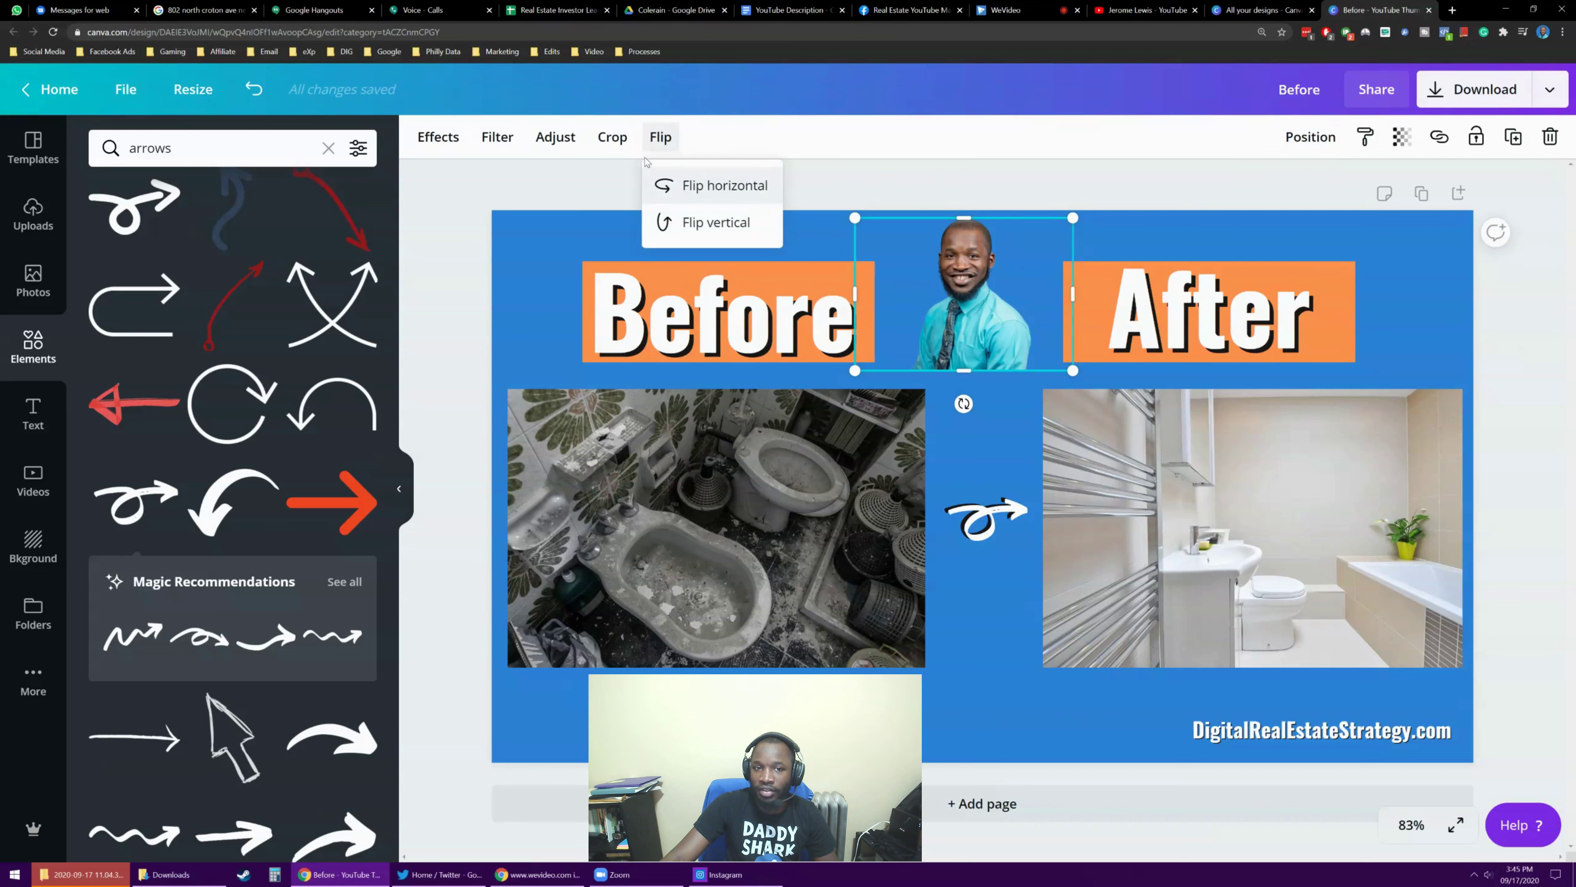
left_click(691, 186)
Step: Shrink the portrait cutout and place it directly before the website name at the design's lower edge
left_click_drag(961, 293, 596, 685)
left_click(639, 668)
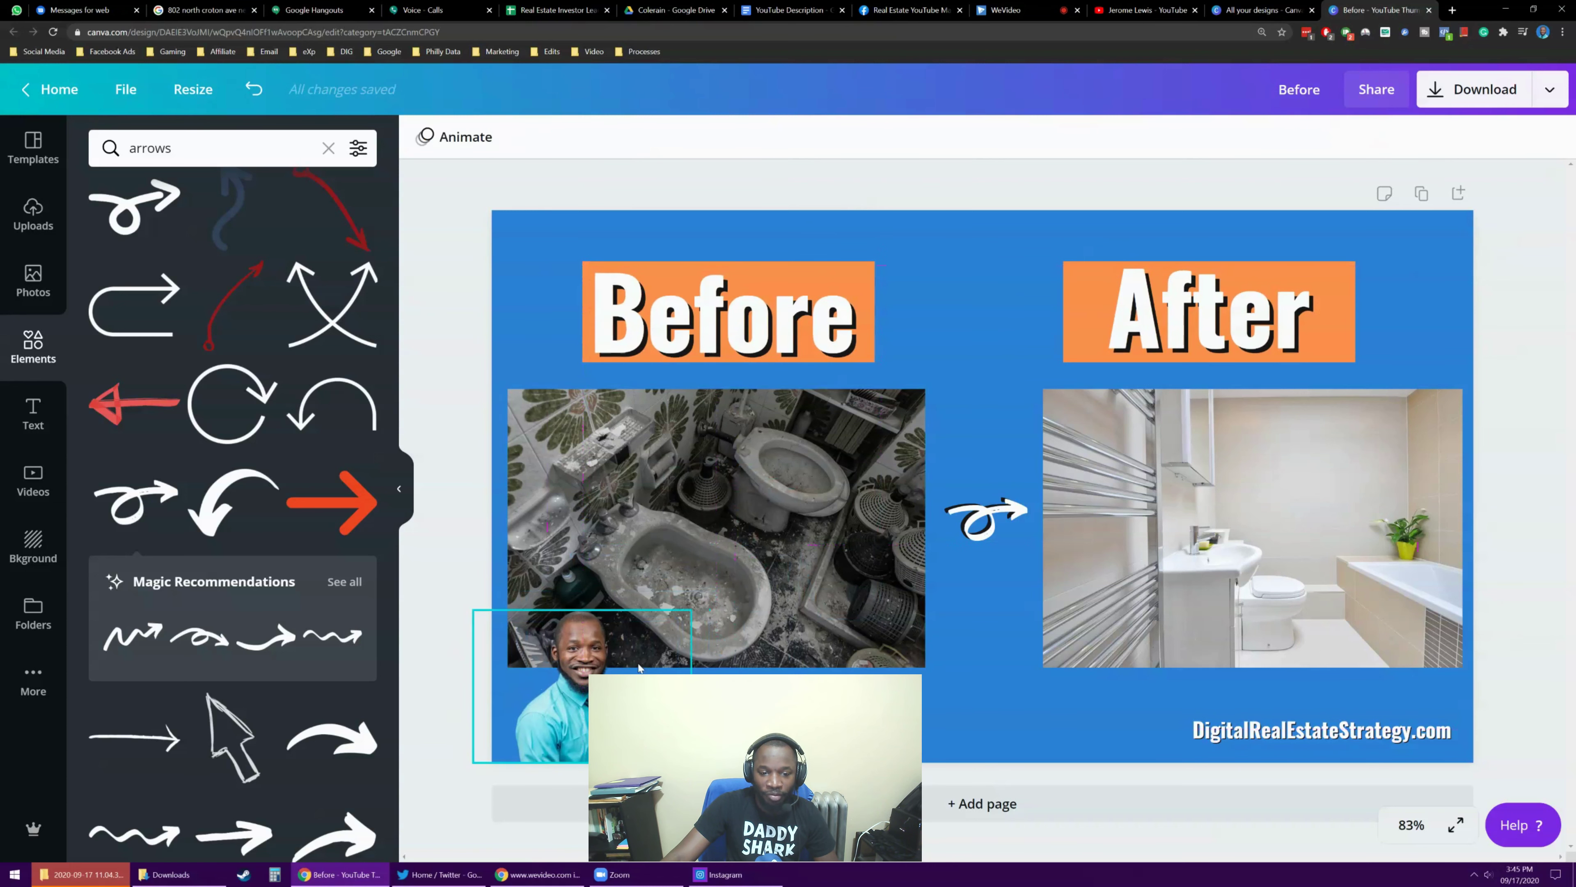
left_click(475, 620)
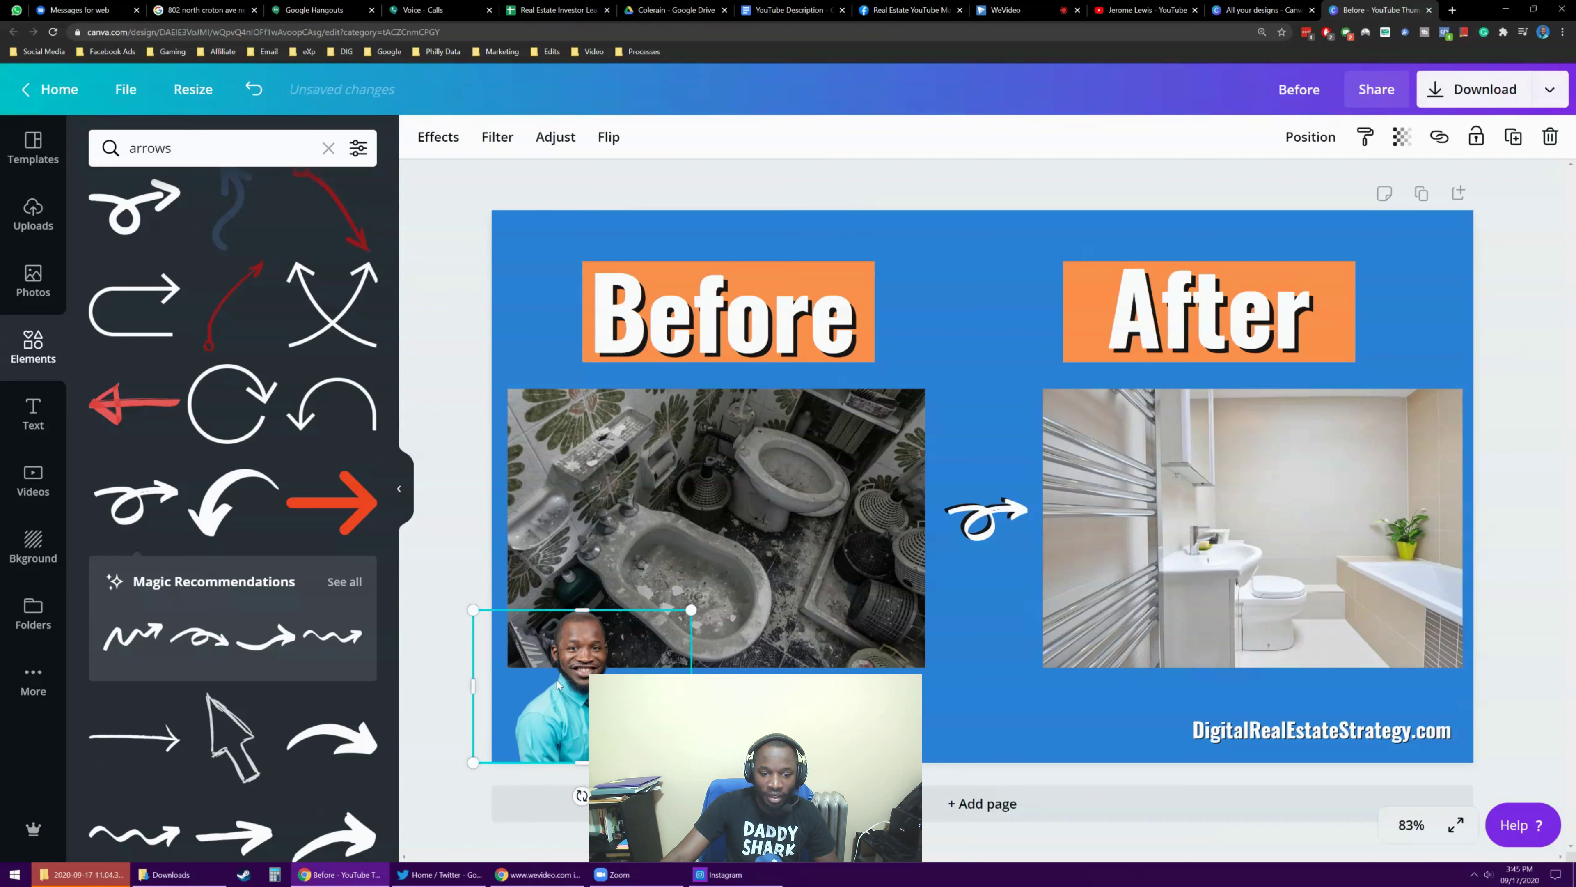
left_click_drag(549, 662, 565, 673)
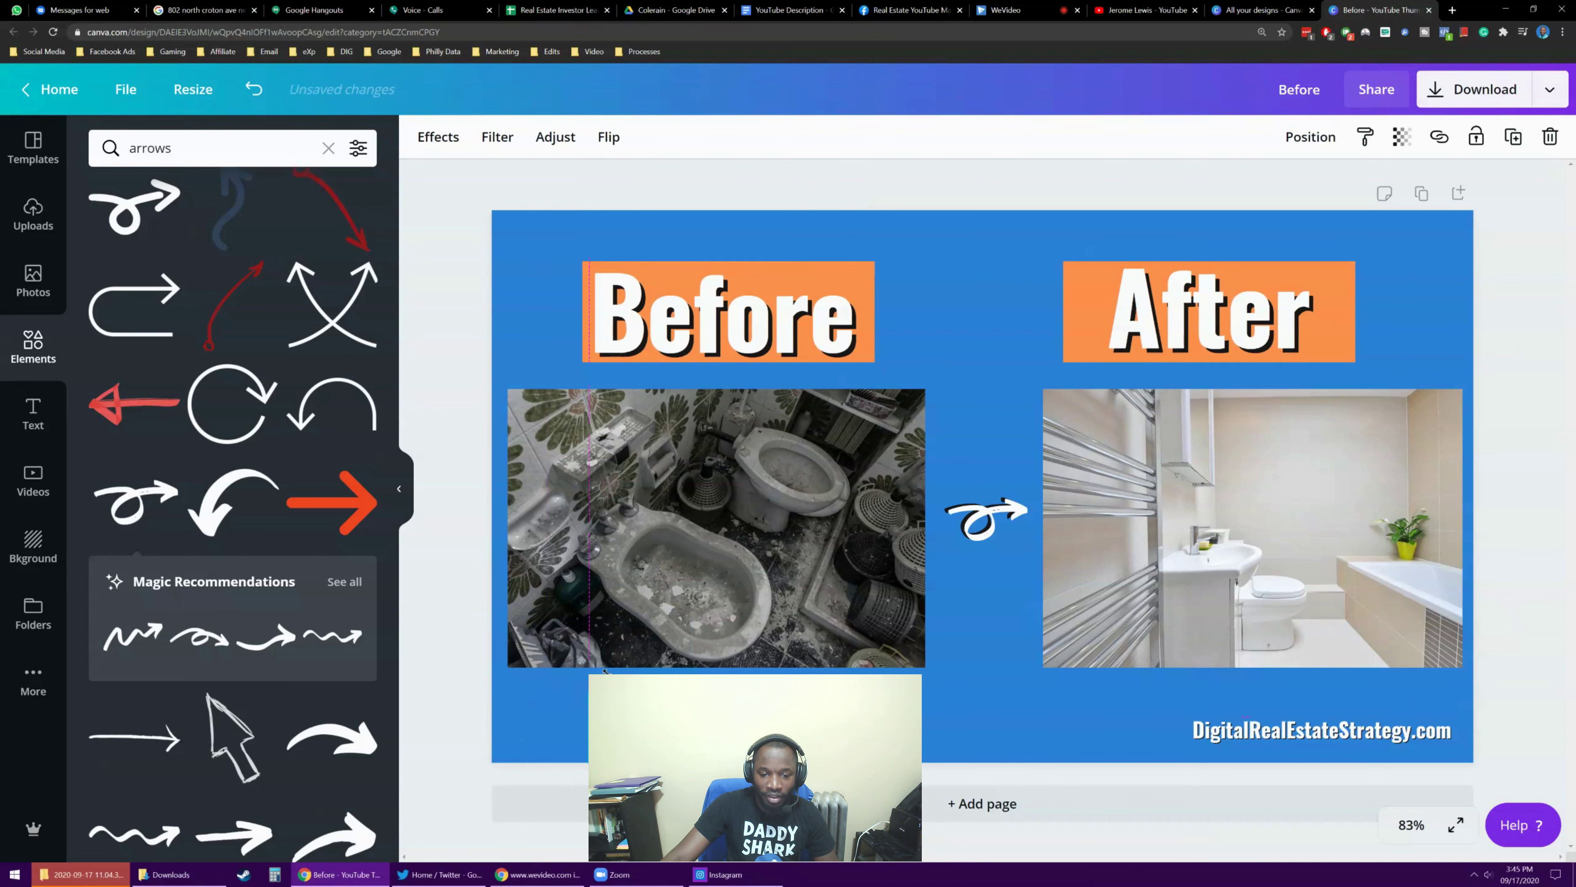
left_click_drag(632, 733, 1171, 741)
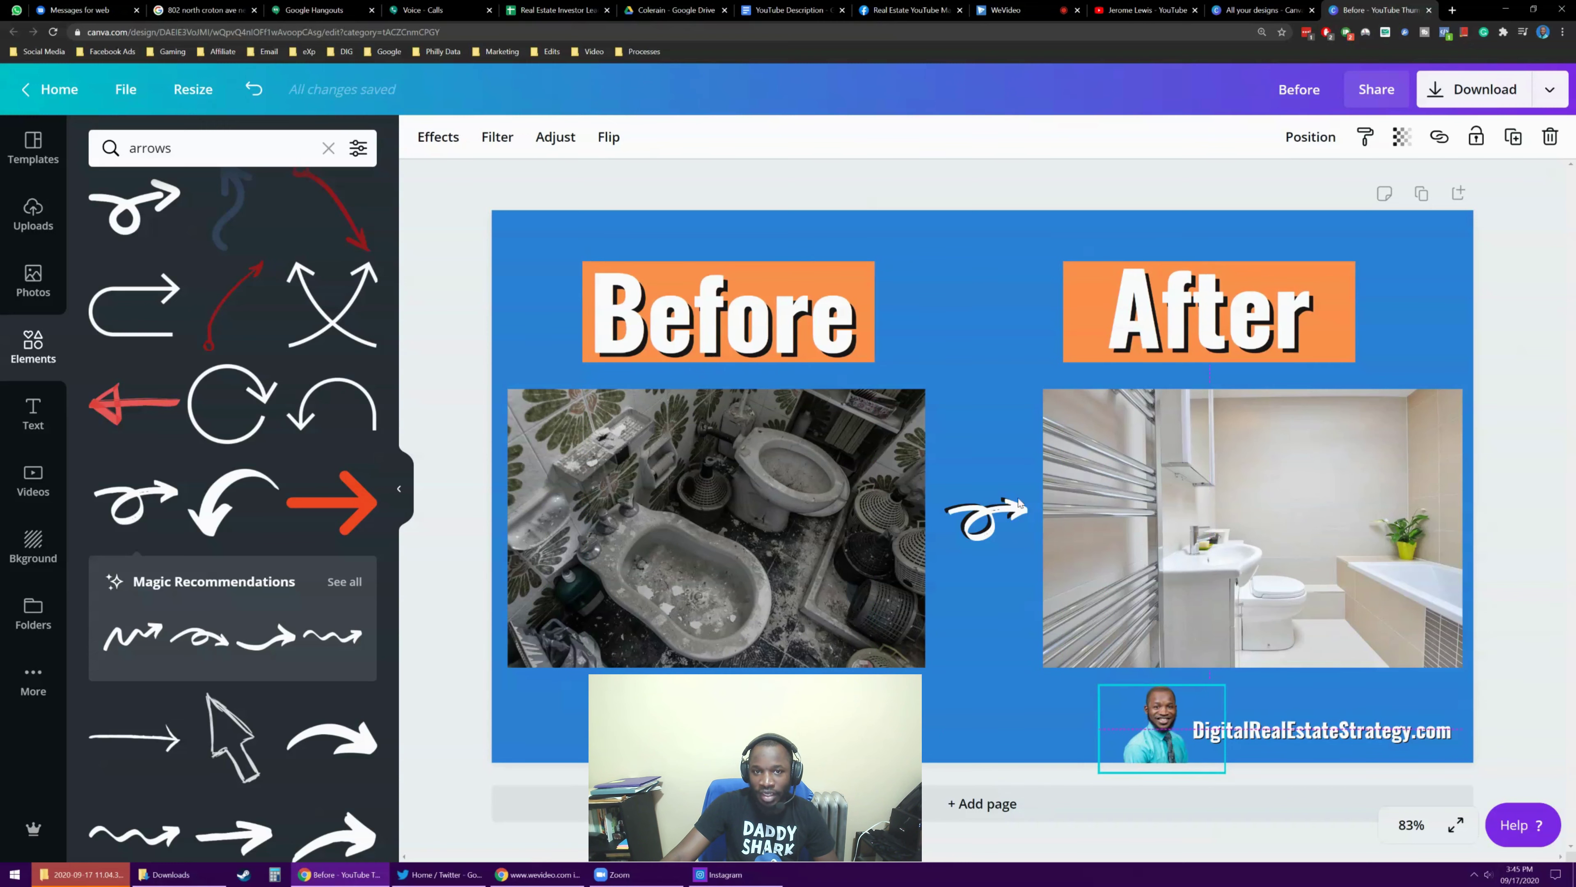
left_click(780, 190)
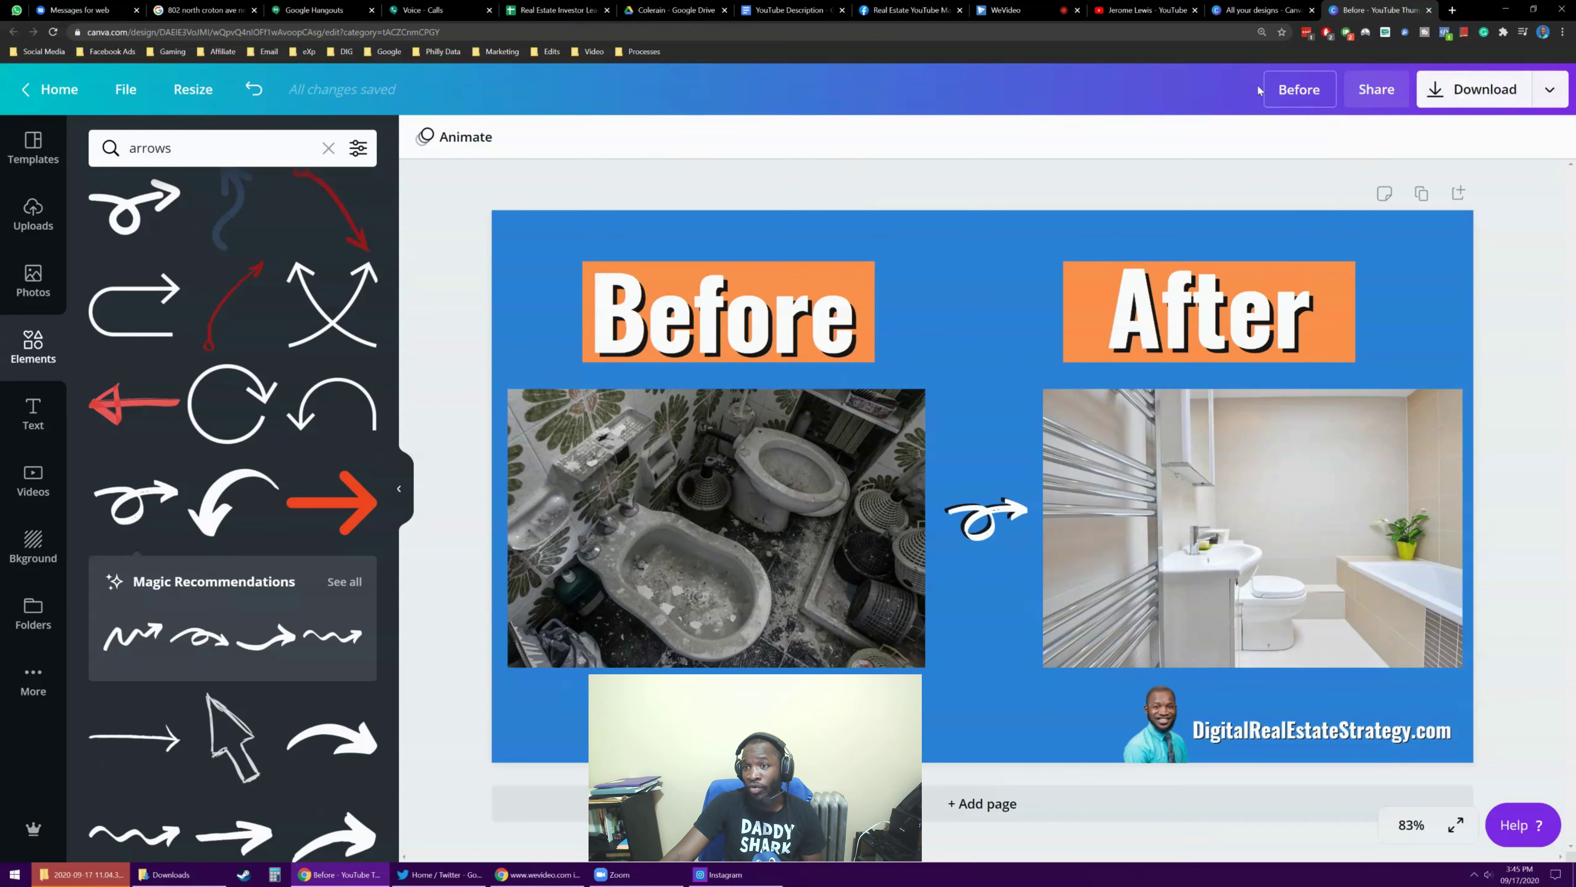
Step: Rename the design as "YouTube Thumbnail for Bathroom"
left_click(1284, 88)
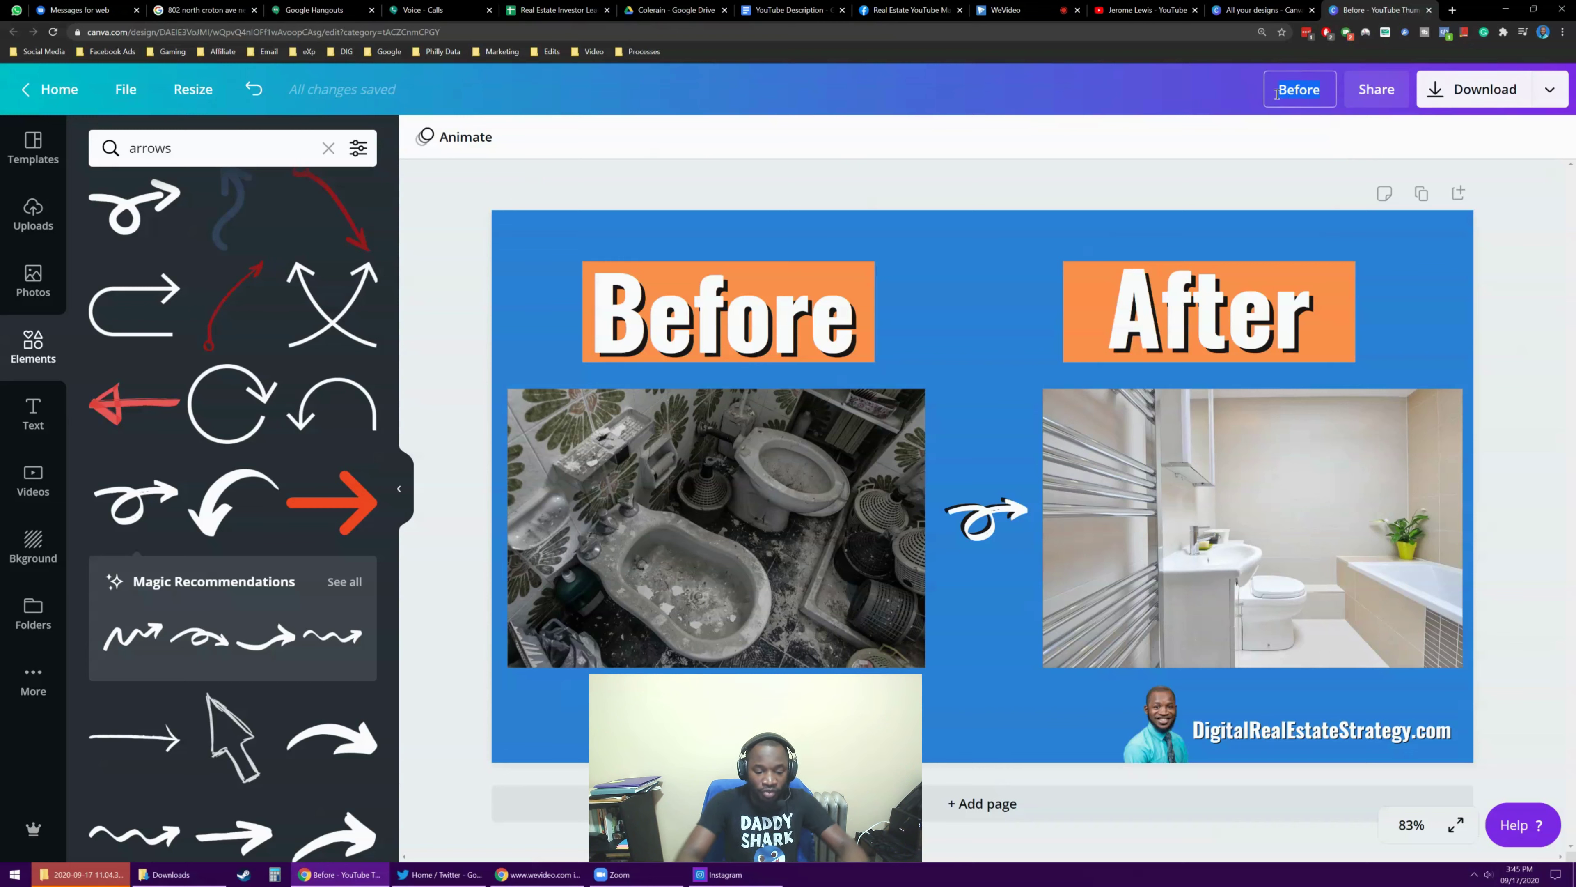
type("YouTub")
key("BackSpace")
key("BackSpace")
key("BackSpace")
type("T")
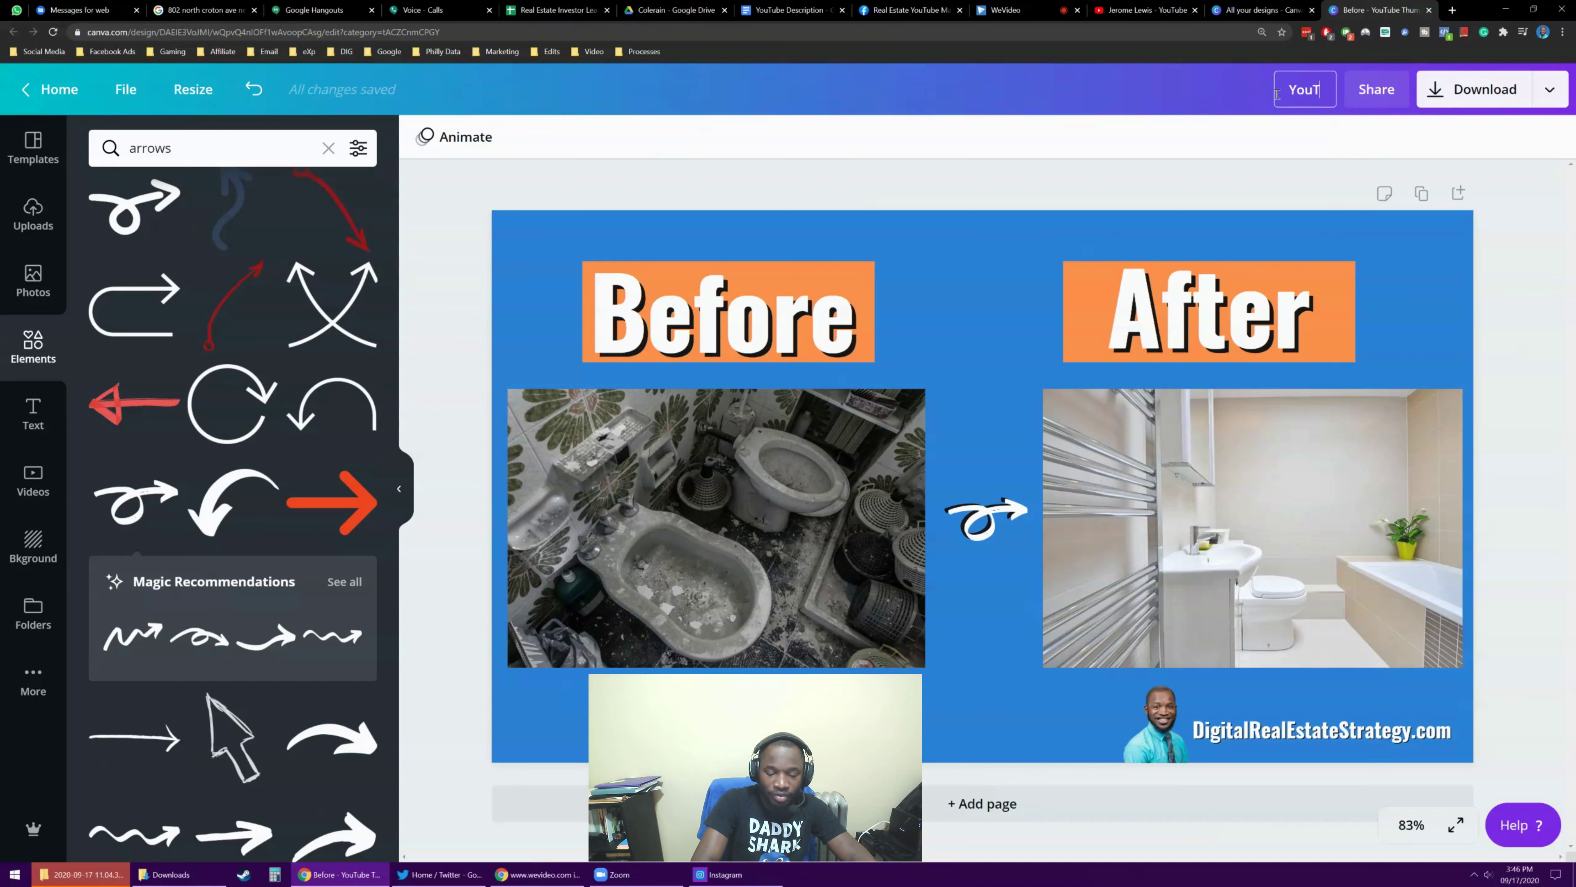
type("ube Thumb")
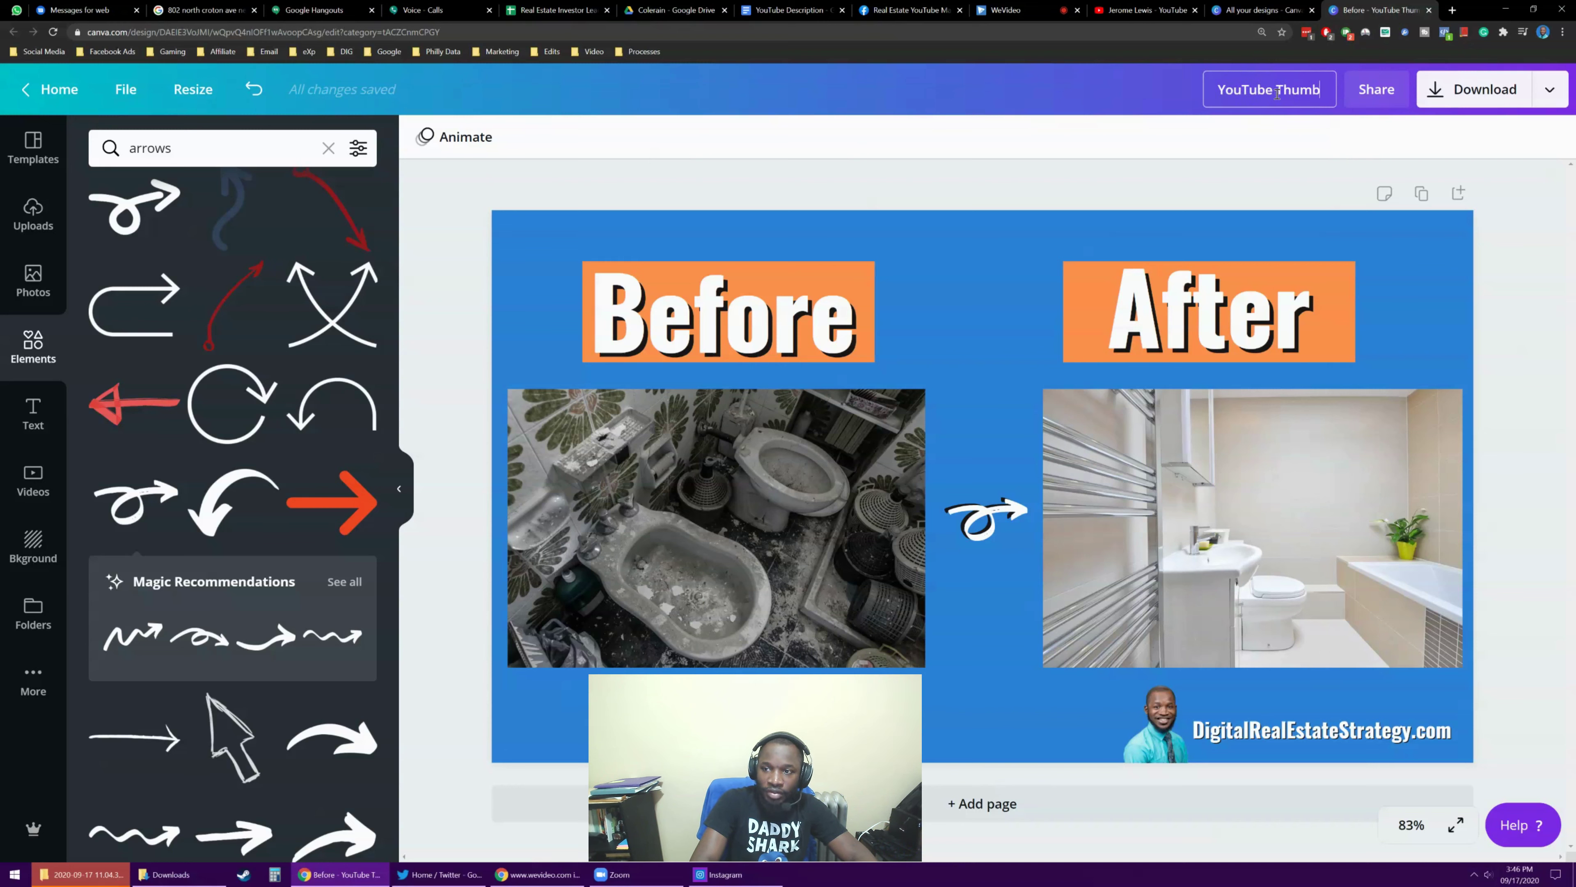
type("nail for Bat")
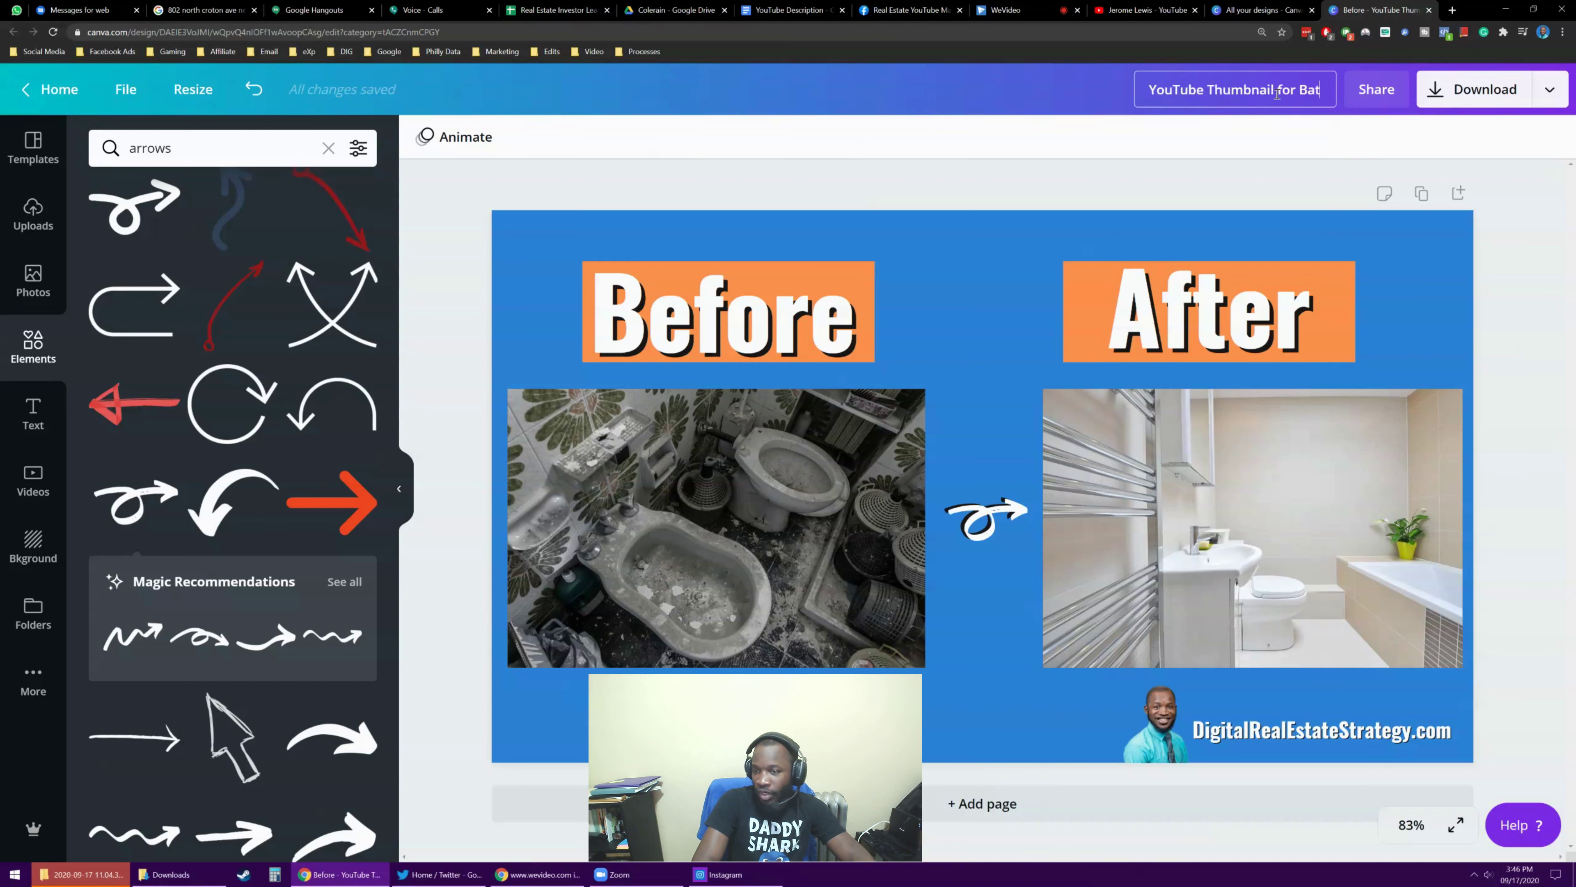
type("hroom")
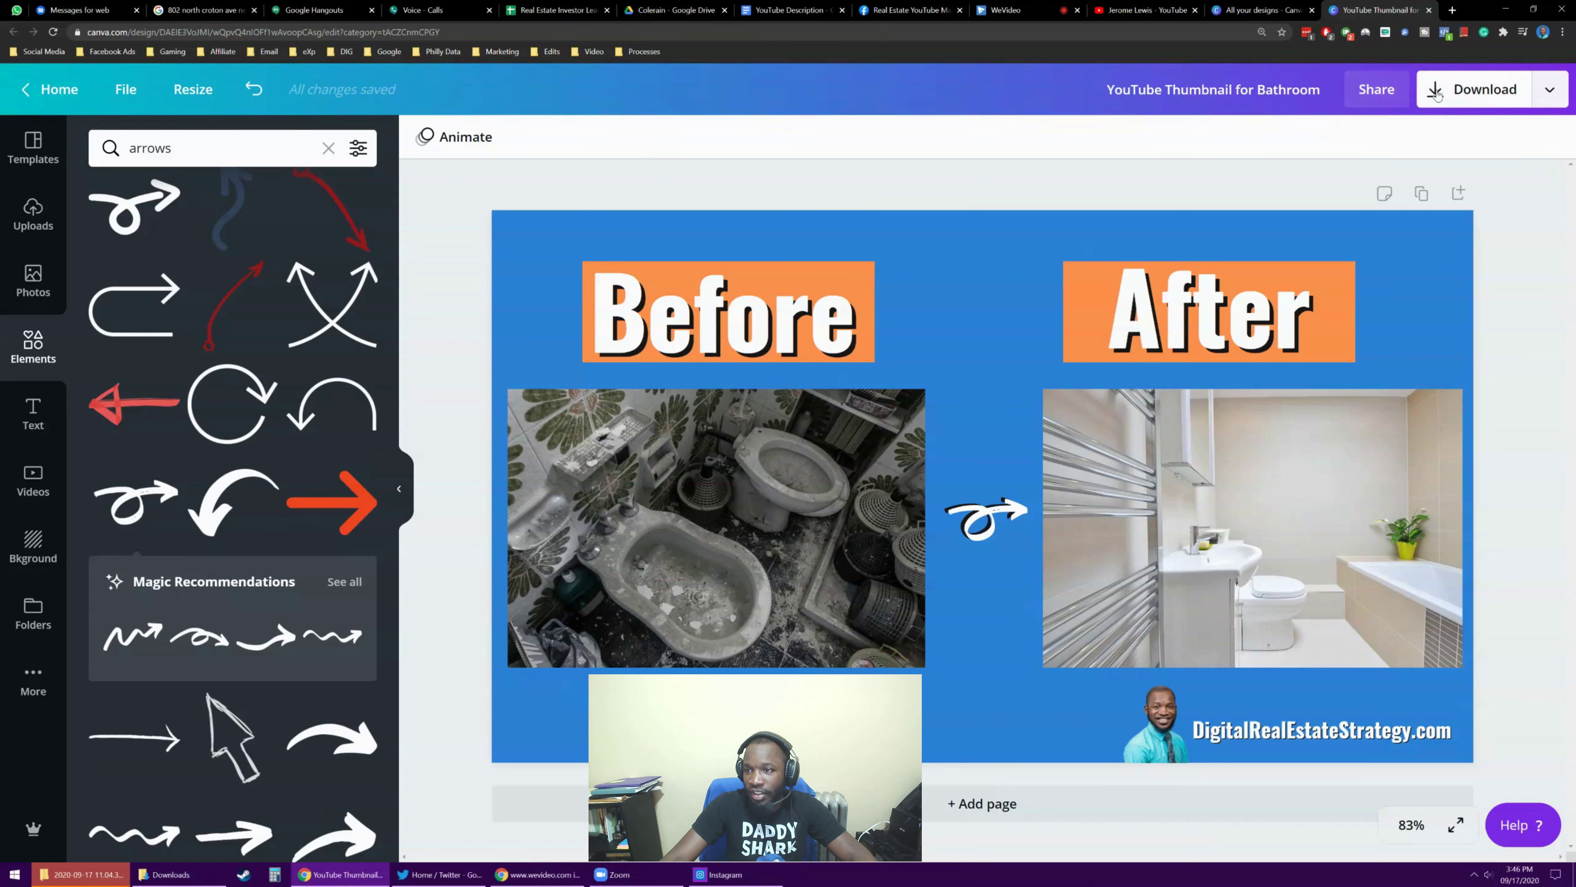
Step: Download the thumbnail as a 1280 x 720 px PNG and set downloaded files of this type to always open
left_click(1477, 89)
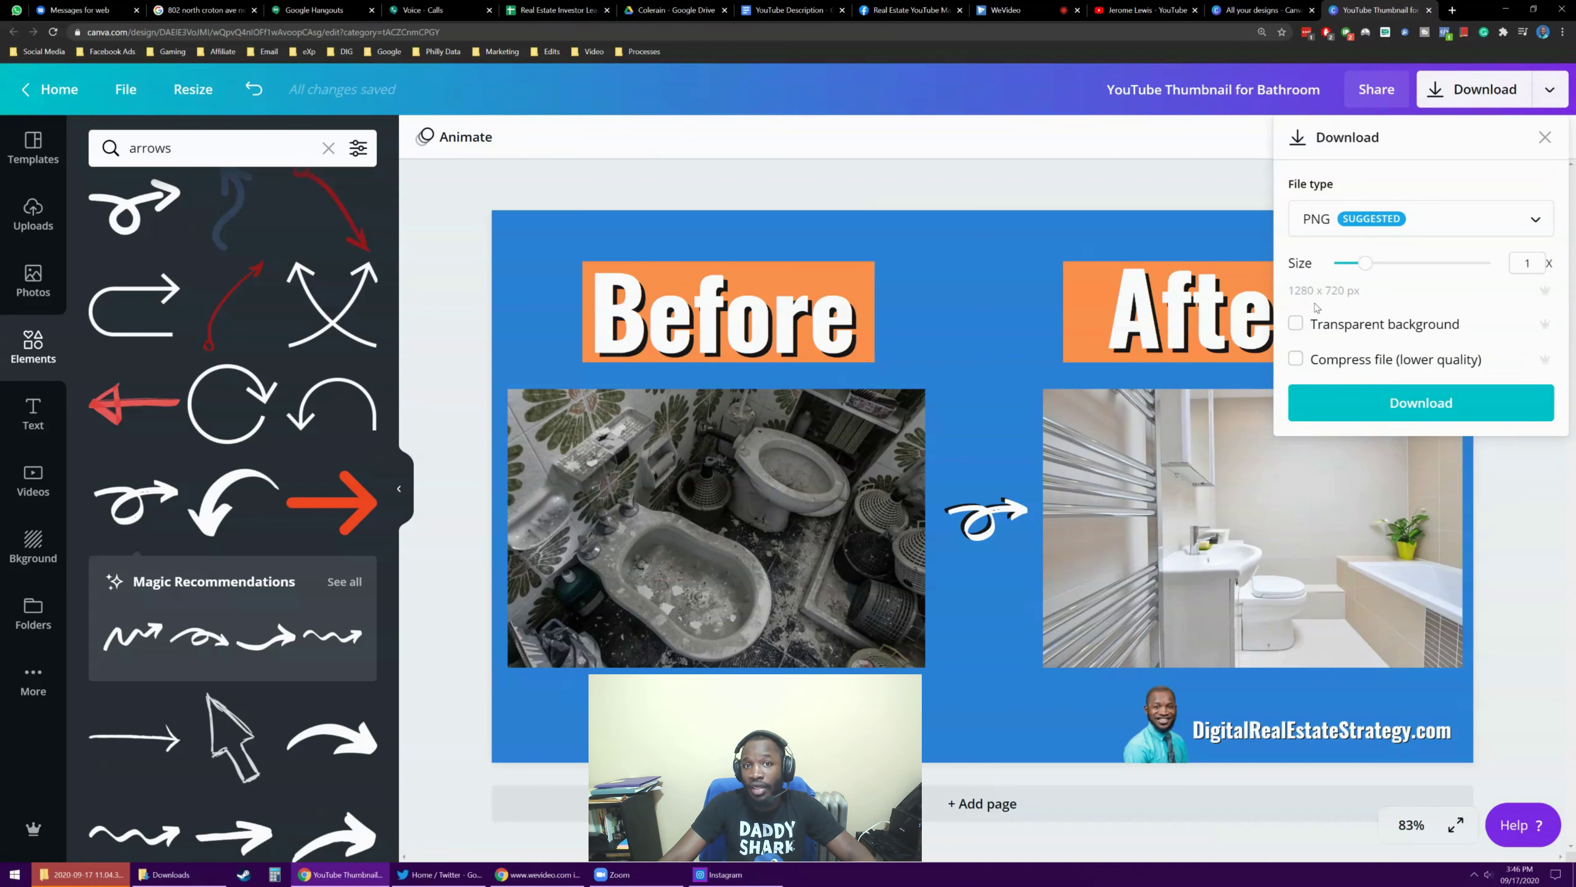
left_click(1386, 398)
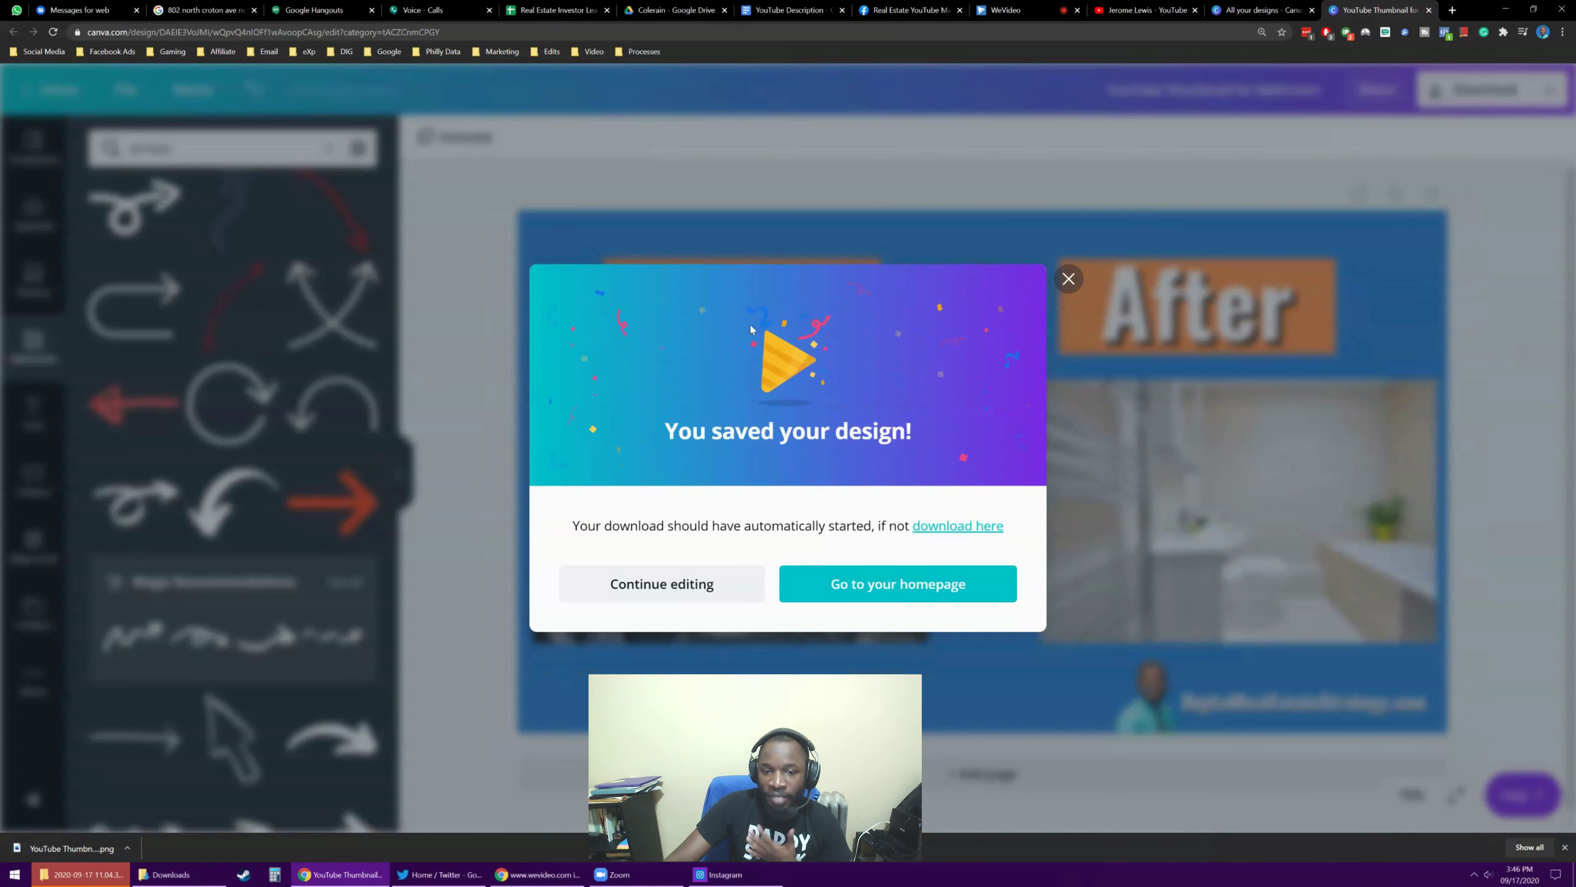
left_click(128, 848)
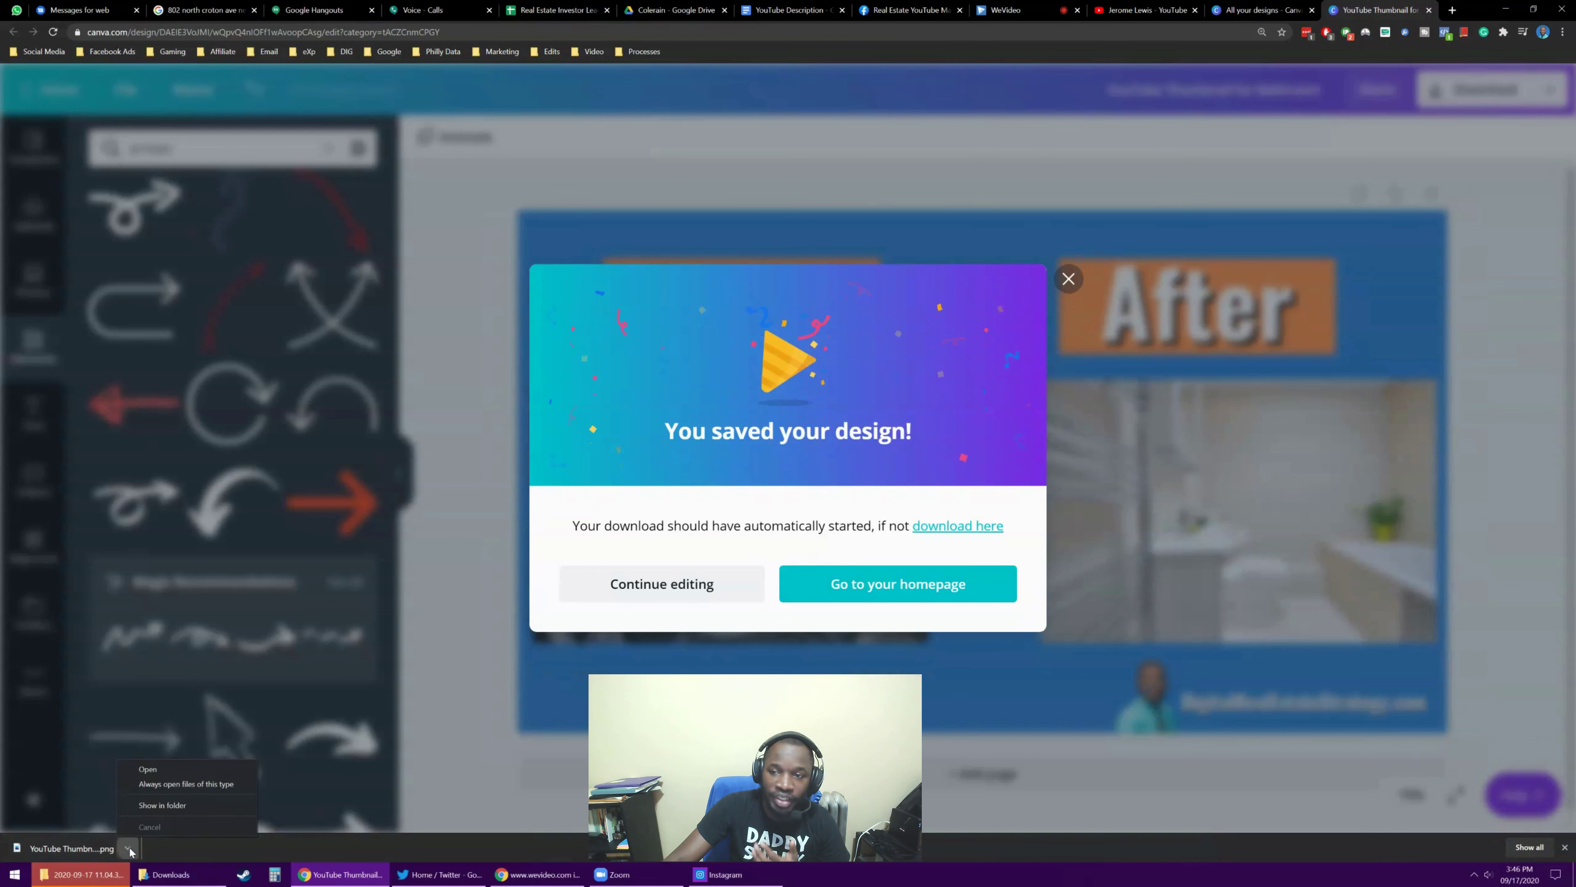
left_click(177, 785)
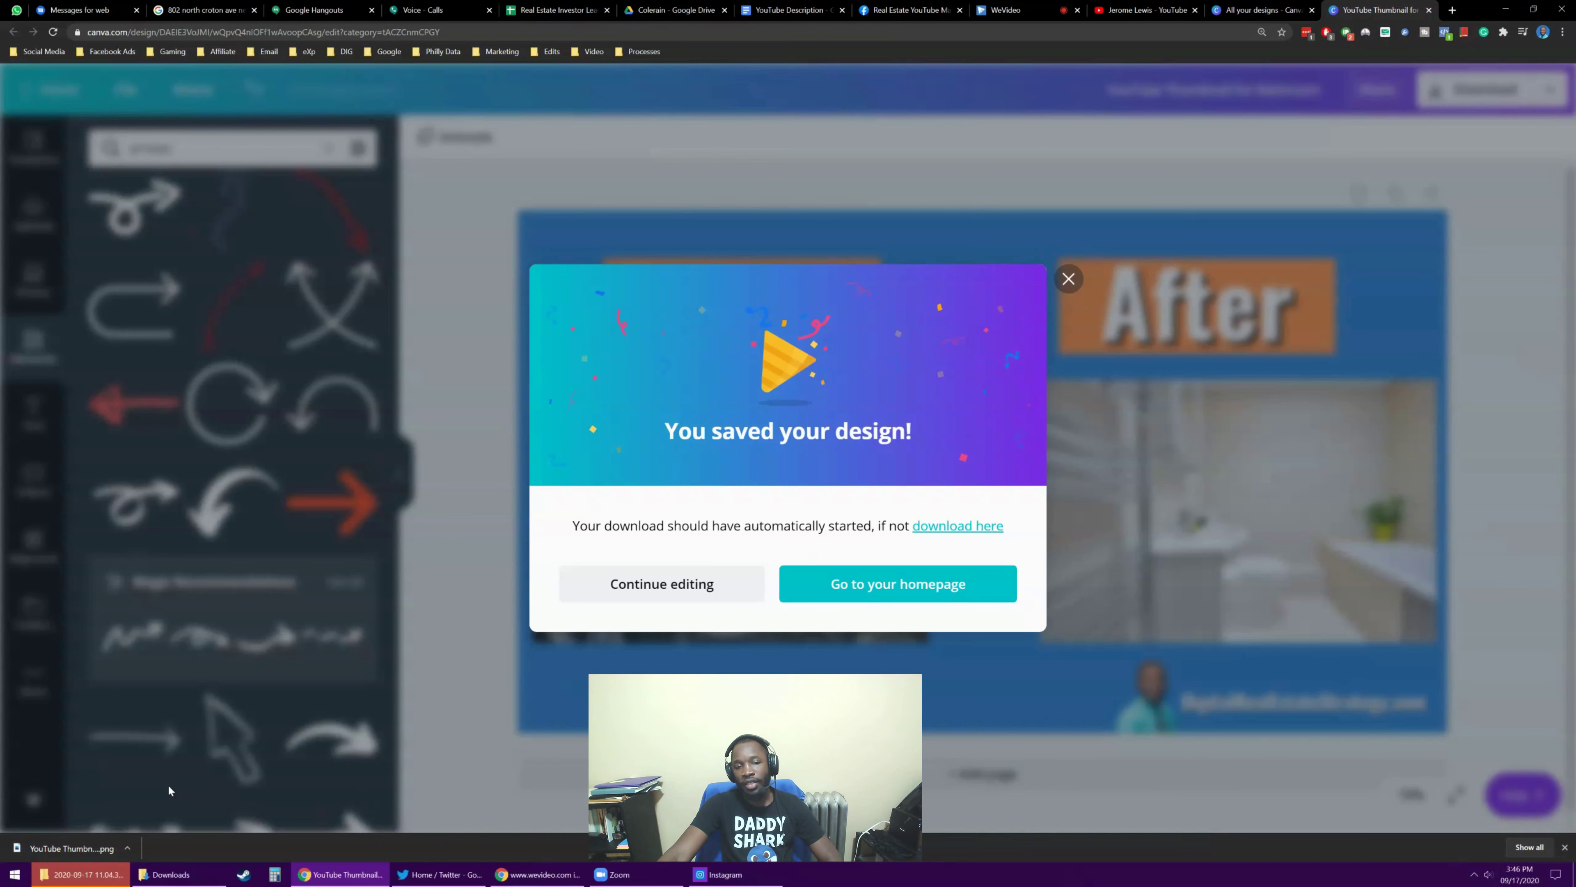
Step: Locate the downloaded thumbnail in the Downloads folder and open it in Photos to examine it enlarged
left_click(127, 848)
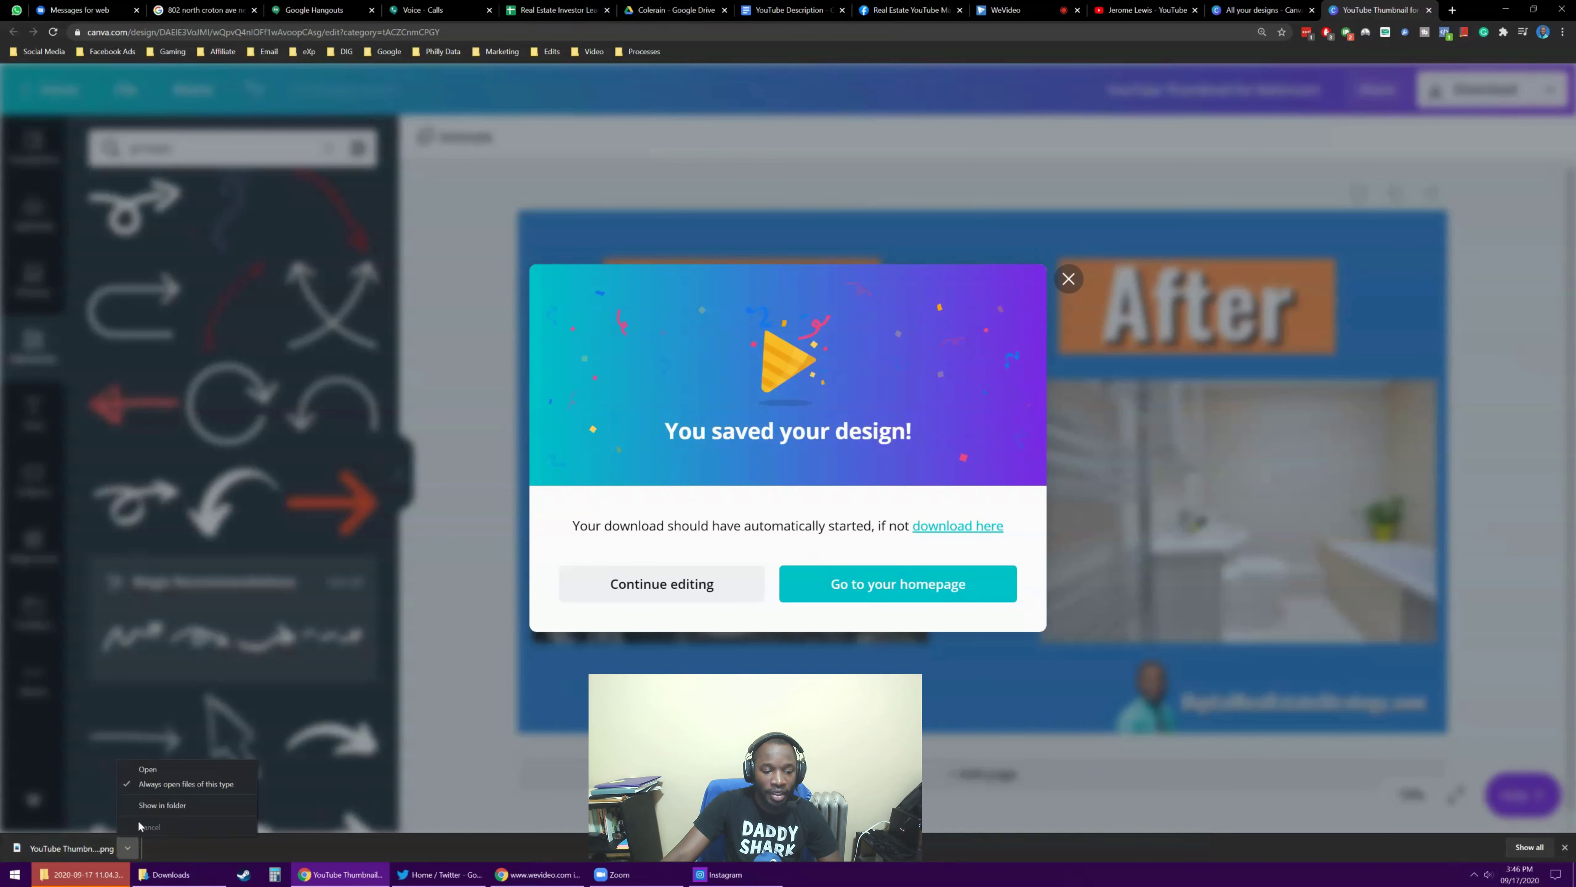
left_click(144, 806)
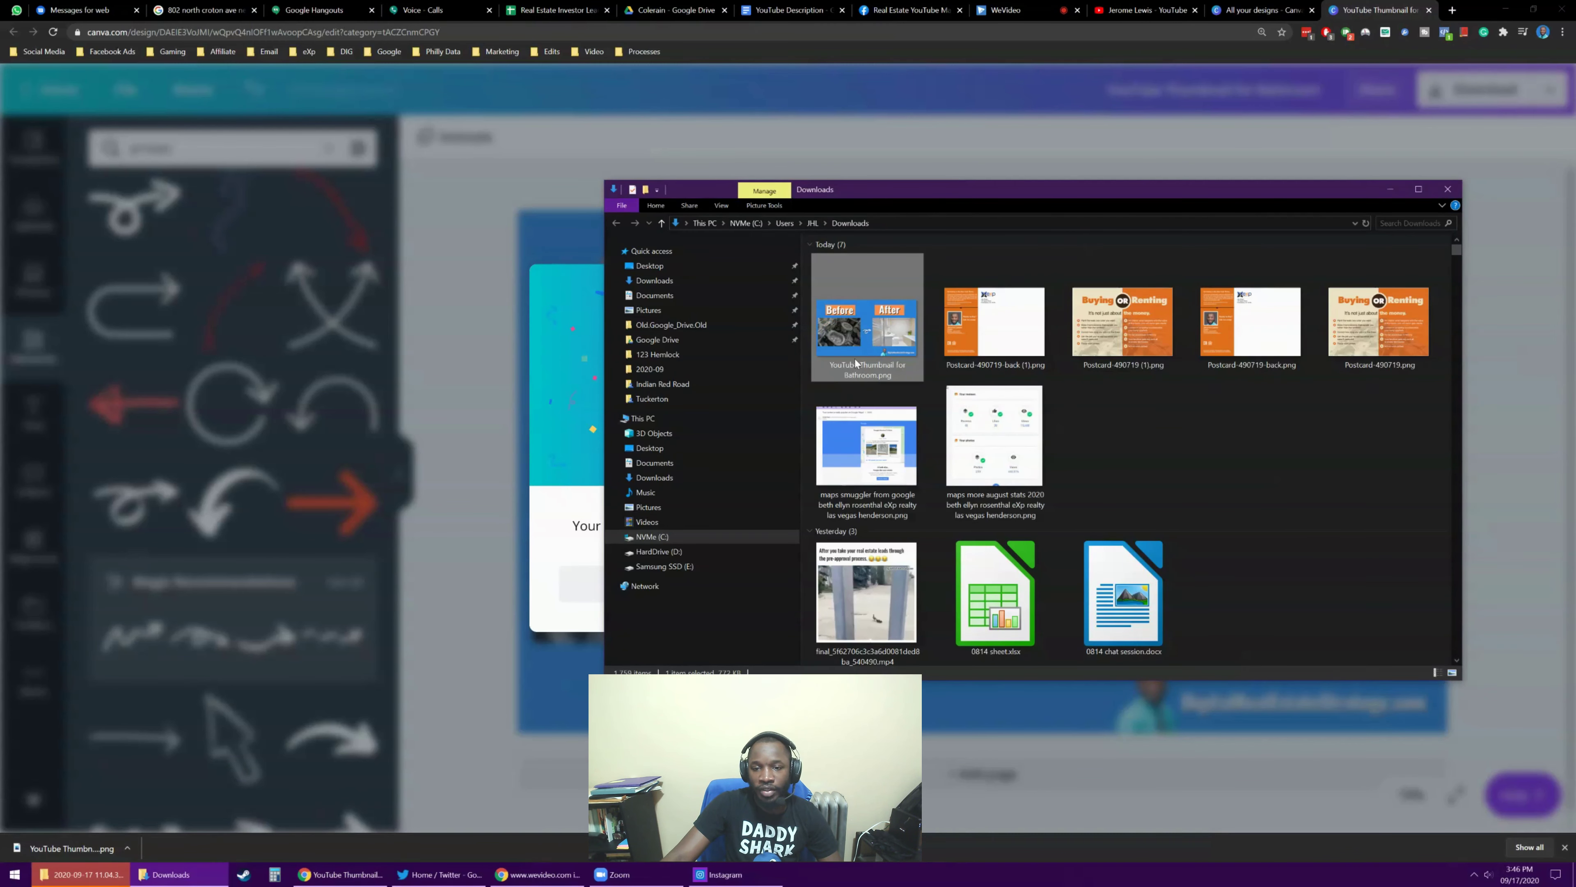
double_click(880, 320)
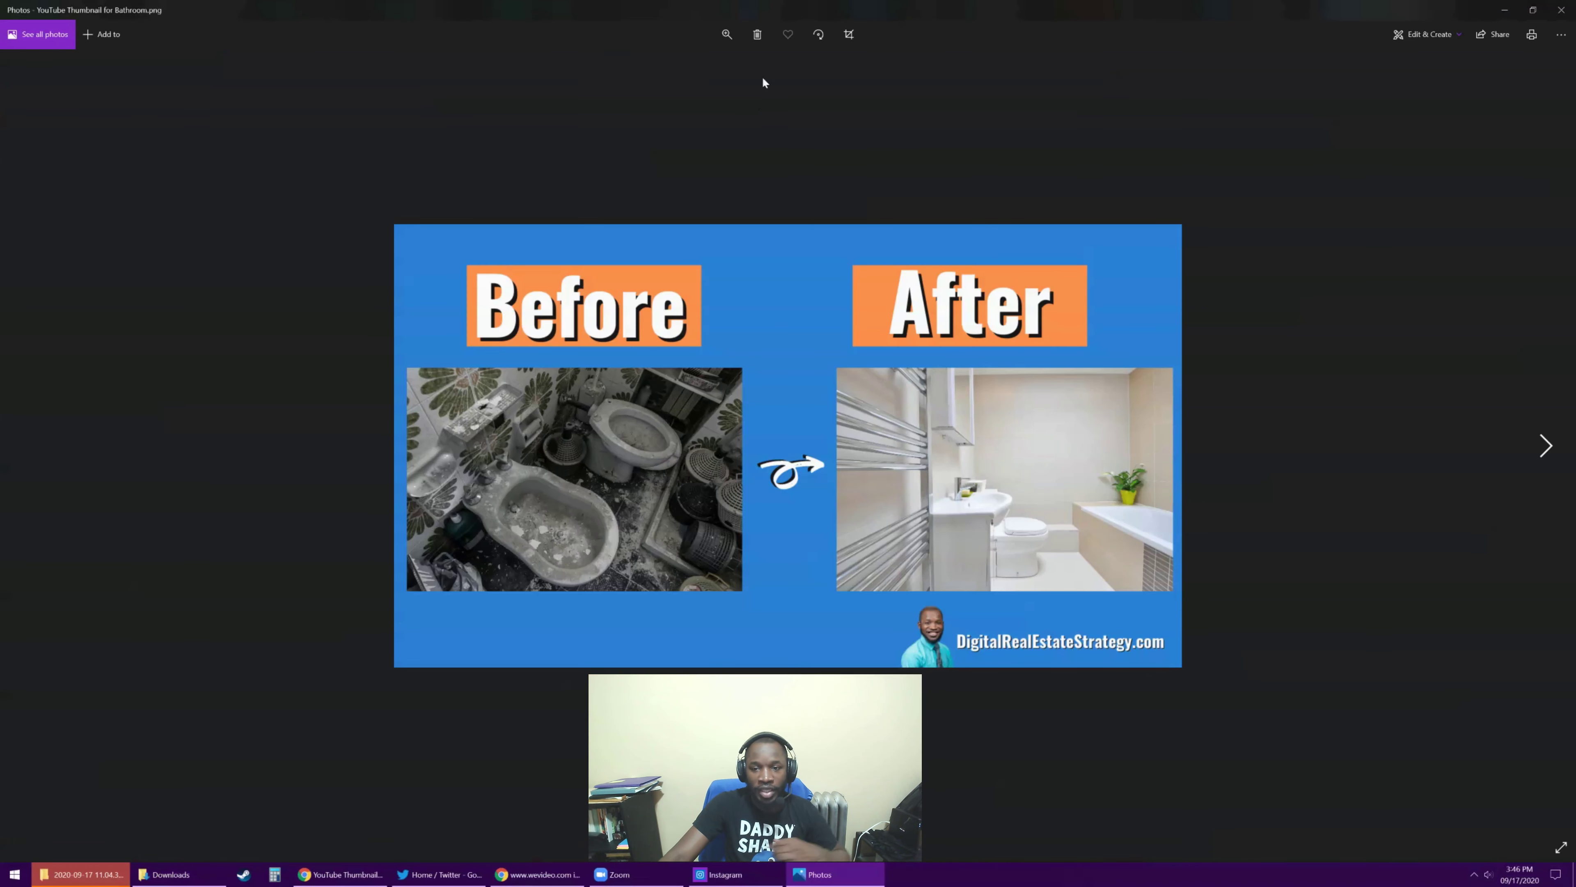
scroll(1085, 335, "up", 3)
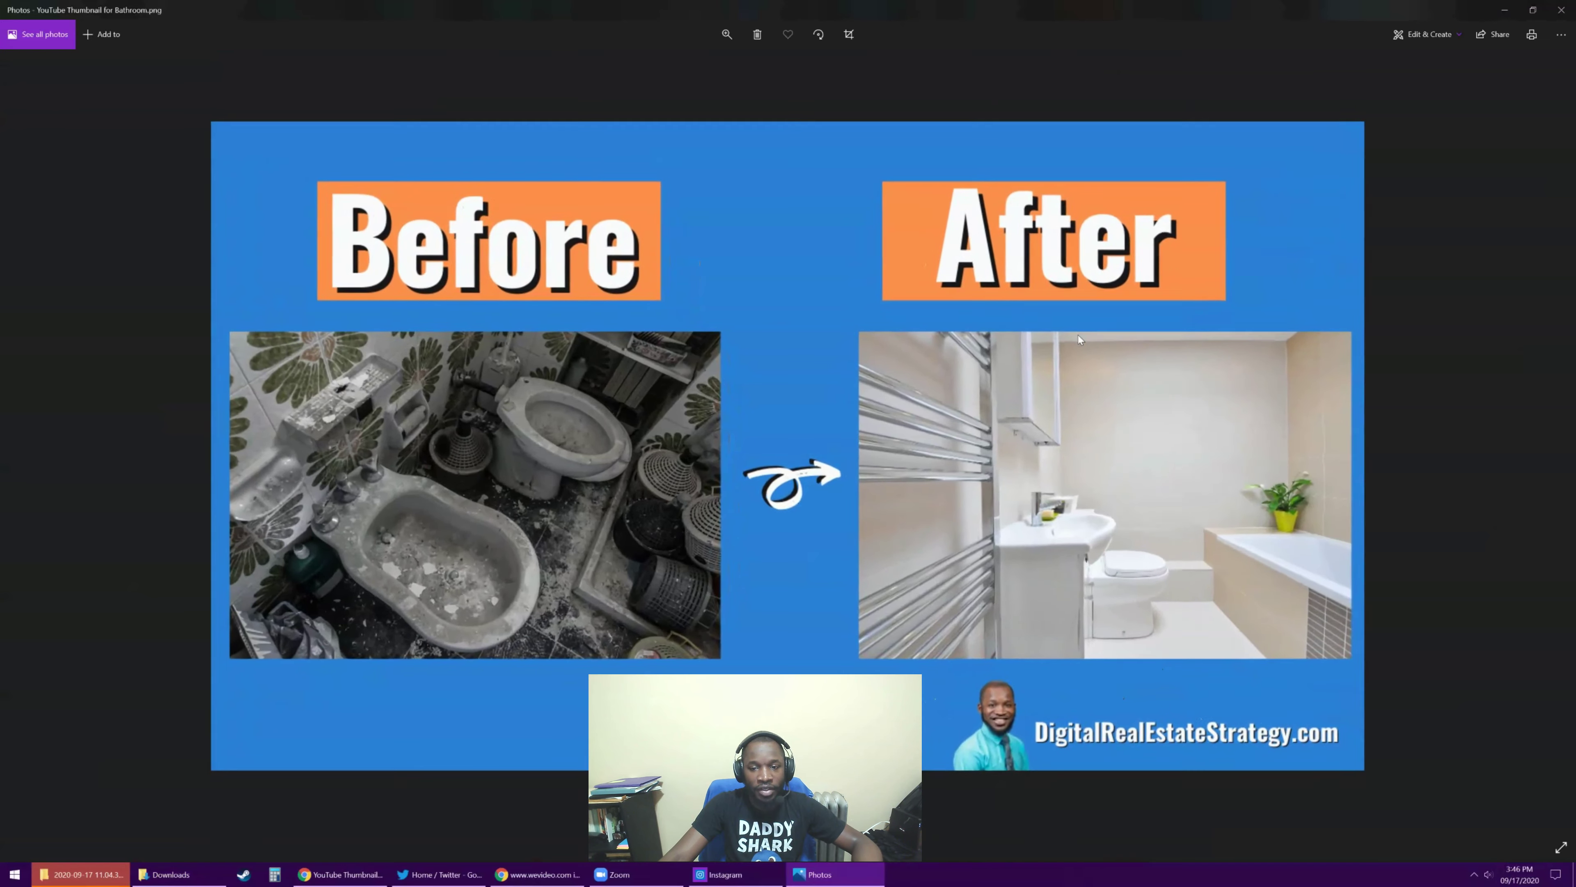
scroll(1078, 335, "up", 1)
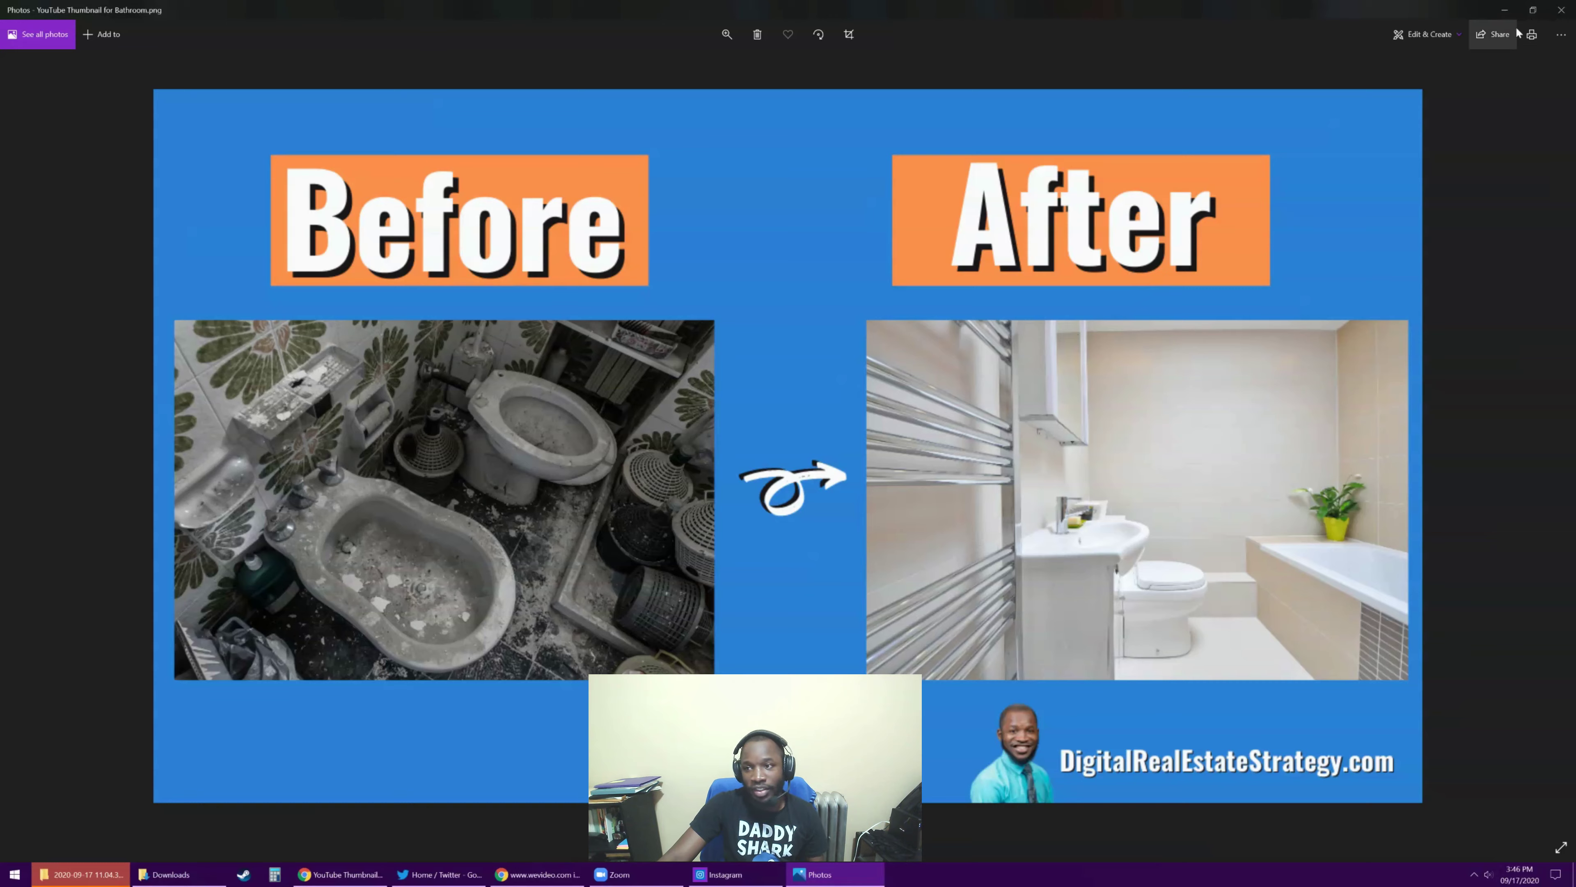
left_click(1532, 13)
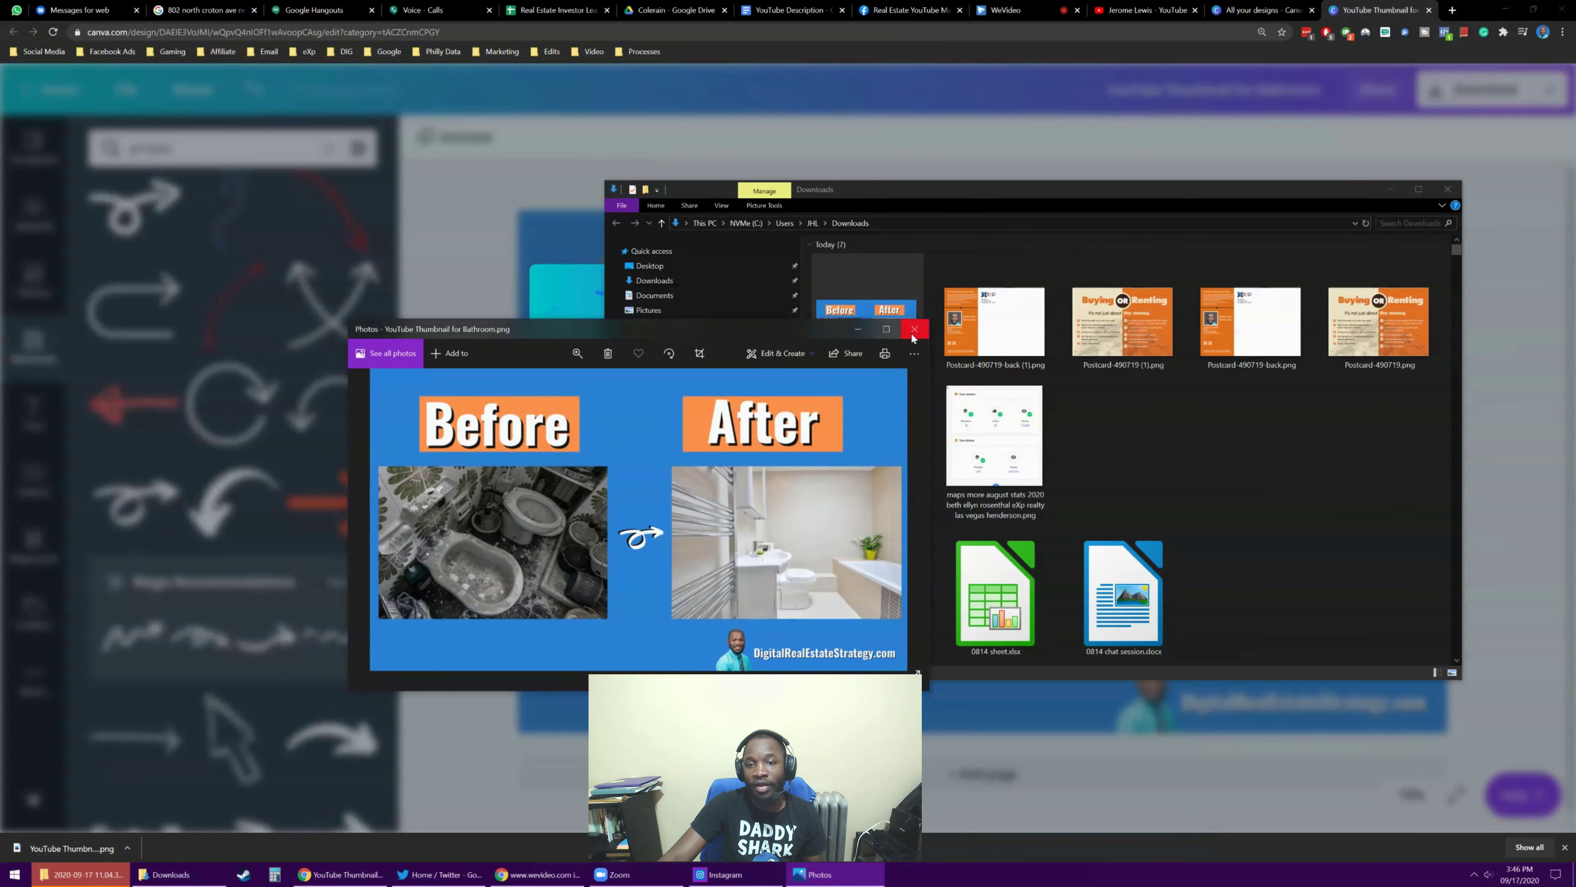